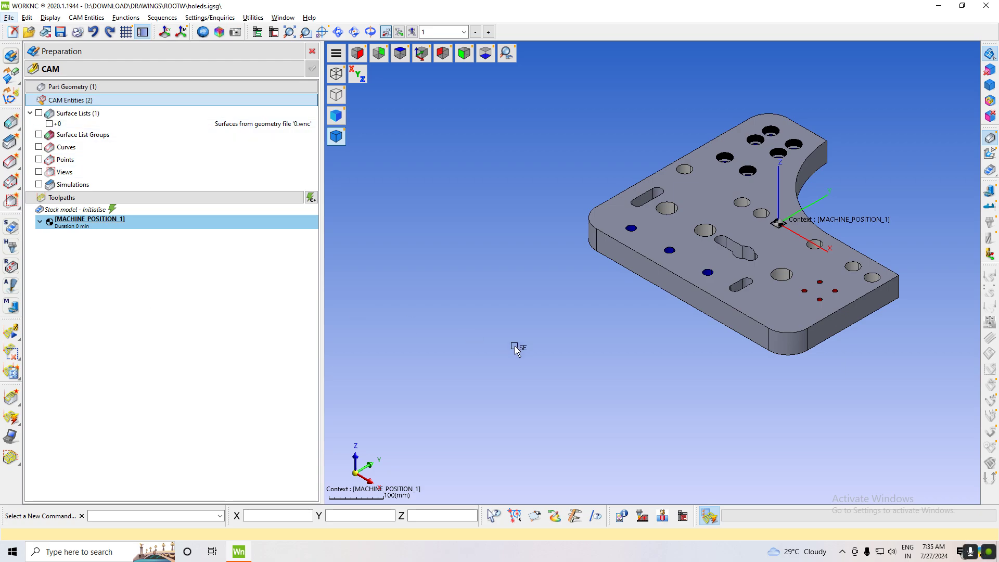
Step: Open the Drilling Manager and clear all recognized hole features from its list
{"action": "scroll", "coordinate": [489, 276], "scroll_direction": "down", "scroll_amount": 5}
{"action": "scroll", "coordinate": [631, 323], "scroll_direction": "up", "scroll_amount": 4}
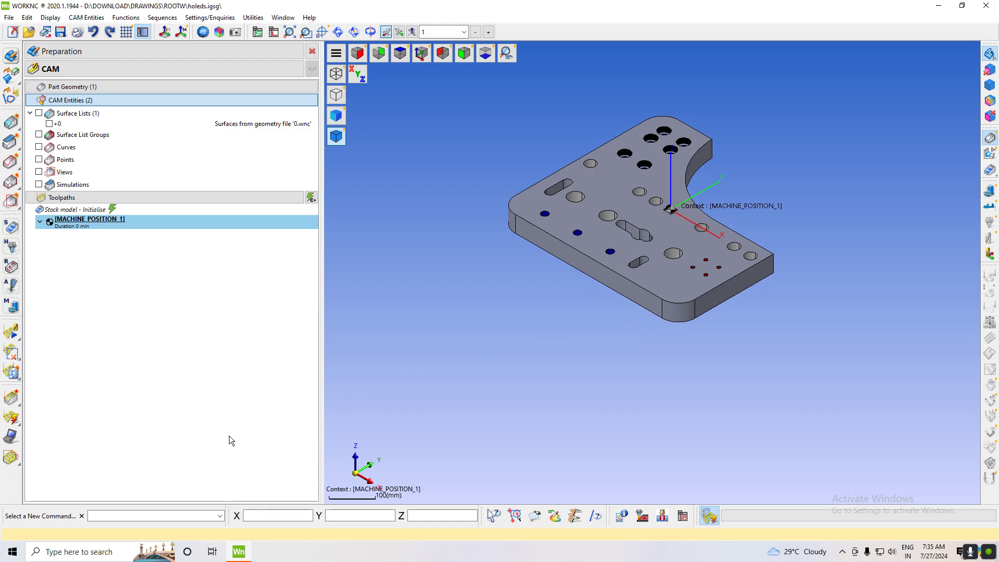
{"action": "left_click", "coordinate": [11, 397]}
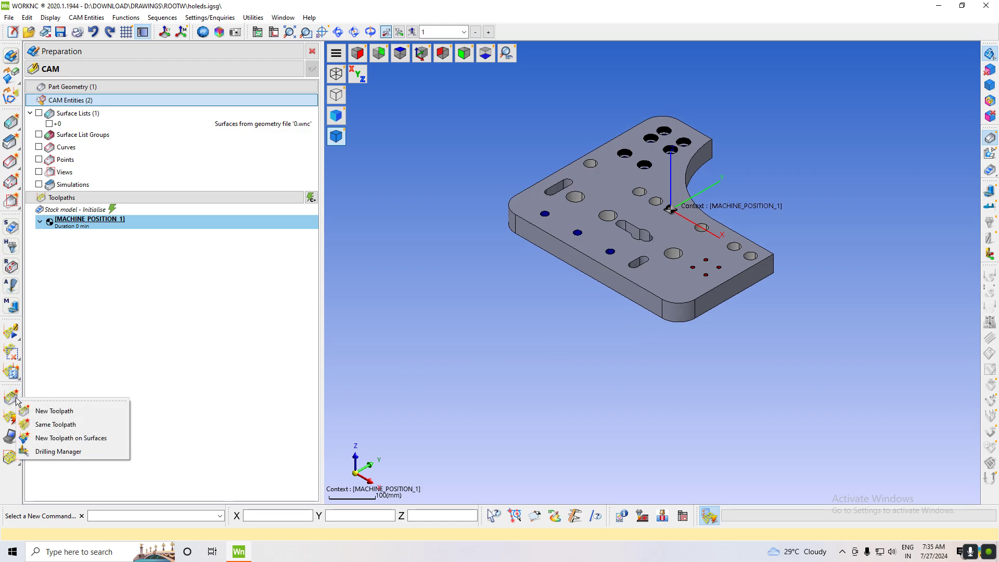
{"action": "left_click", "coordinate": [57, 453]}
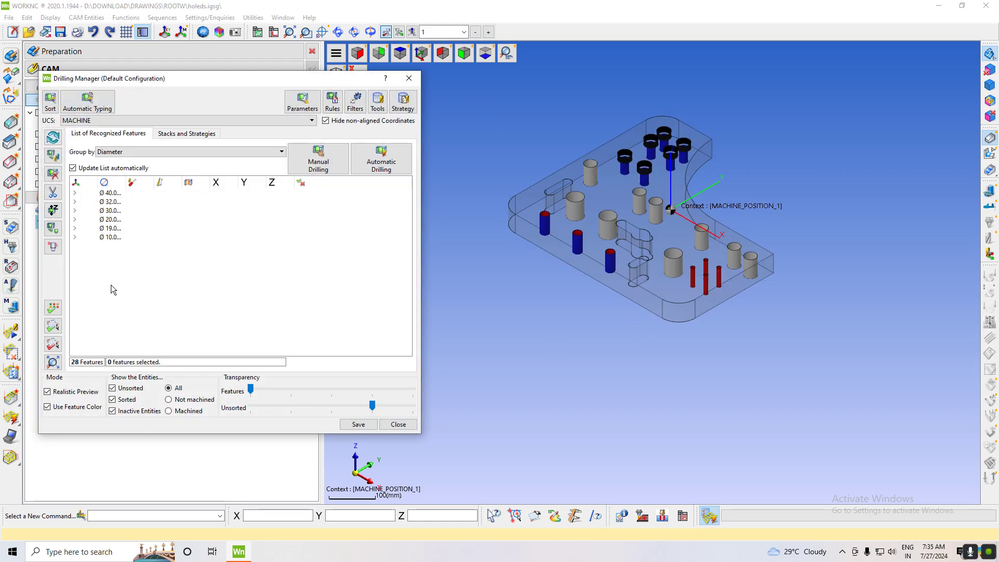
{"action": "left_click_drag", "start_coordinate": [111, 285], "coordinate": [117, 191]}
{"action": "left_click", "coordinate": [52, 175]}
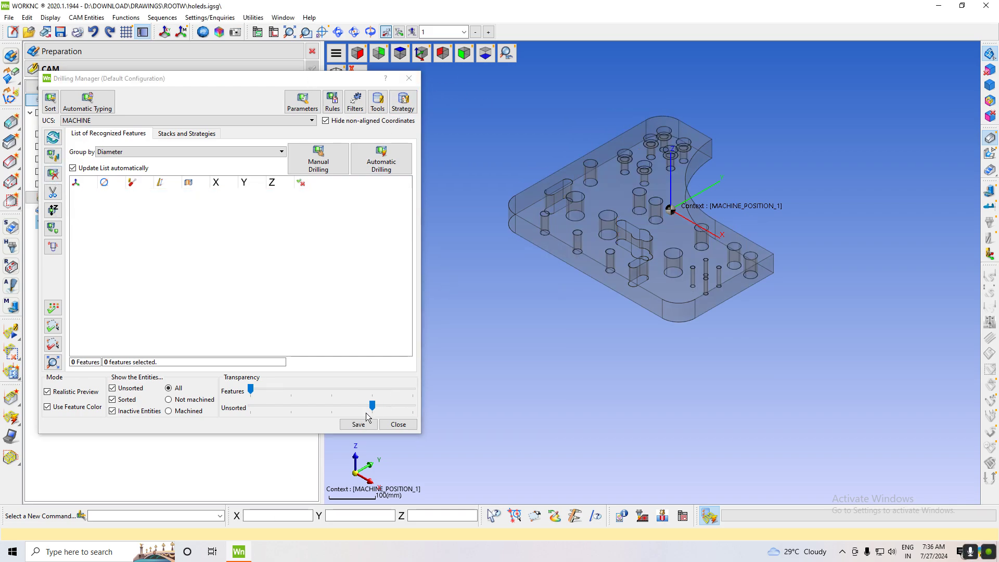
Step: Save the cleared list and recognize the hole features of the whole plate, qualifying tapping features as the drilling for type All
{"action": "left_click", "coordinate": [358, 424]}
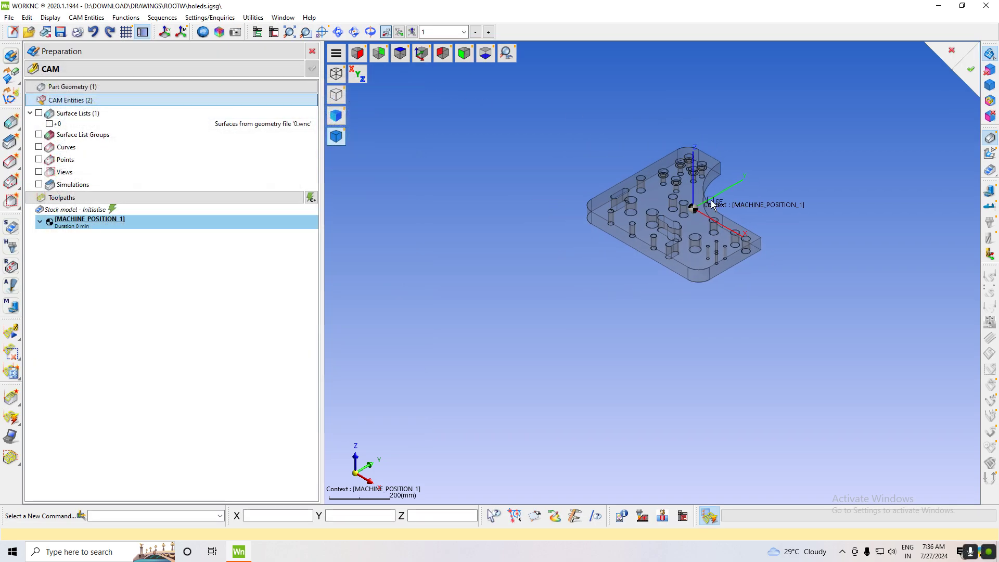
{"action": "left_click_drag", "start_coordinate": [583, 91], "coordinate": [772, 308]}
{"action": "left_click", "coordinate": [970, 69]}
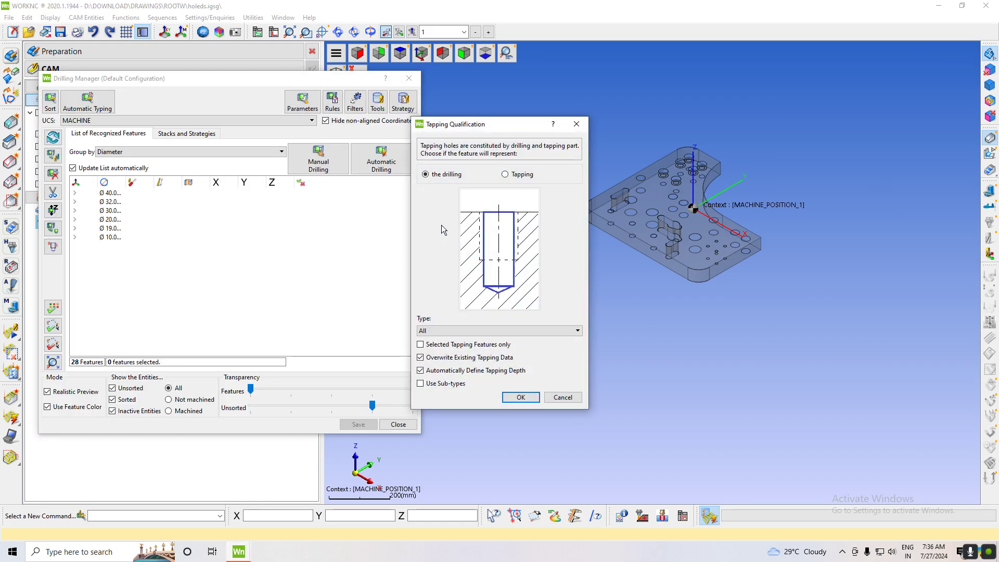
{"action": "left_click", "coordinate": [517, 397]}
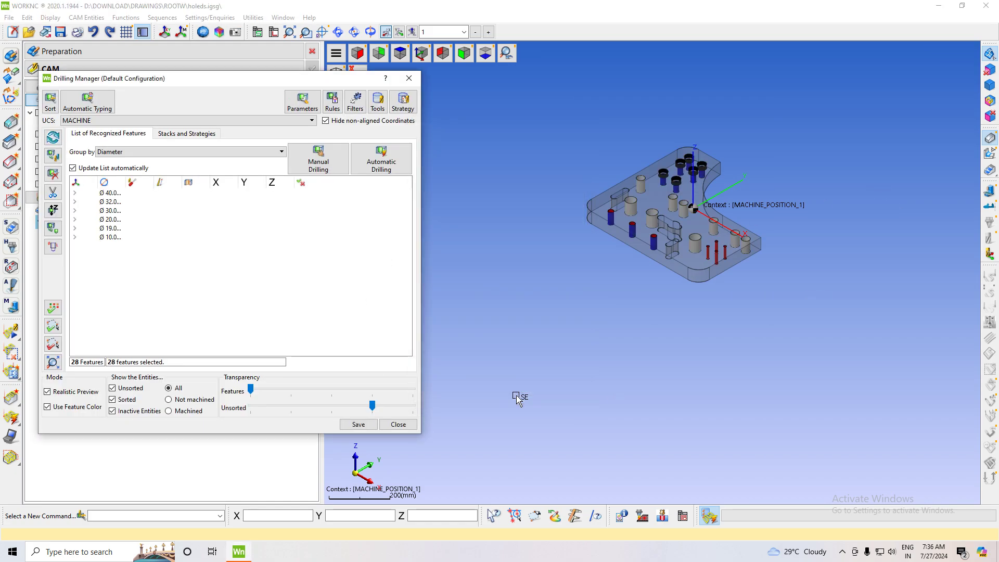
Step: Set the type of the Ø 10, Ø 19 and Ø 20 hole groups to Undefined
{"action": "right_click", "coordinate": [104, 237]}
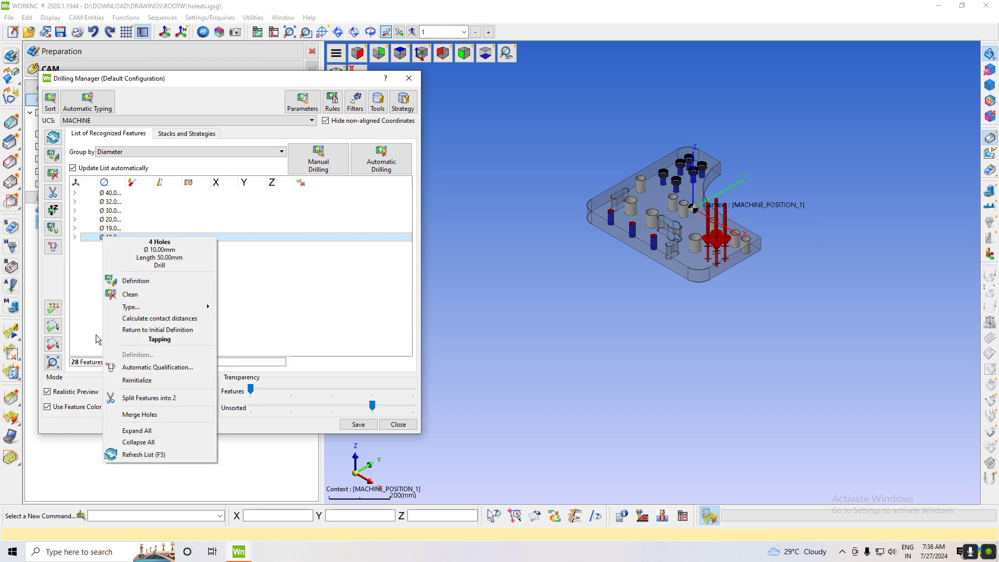
{"action": "mouse_move", "coordinate": [154, 310]}
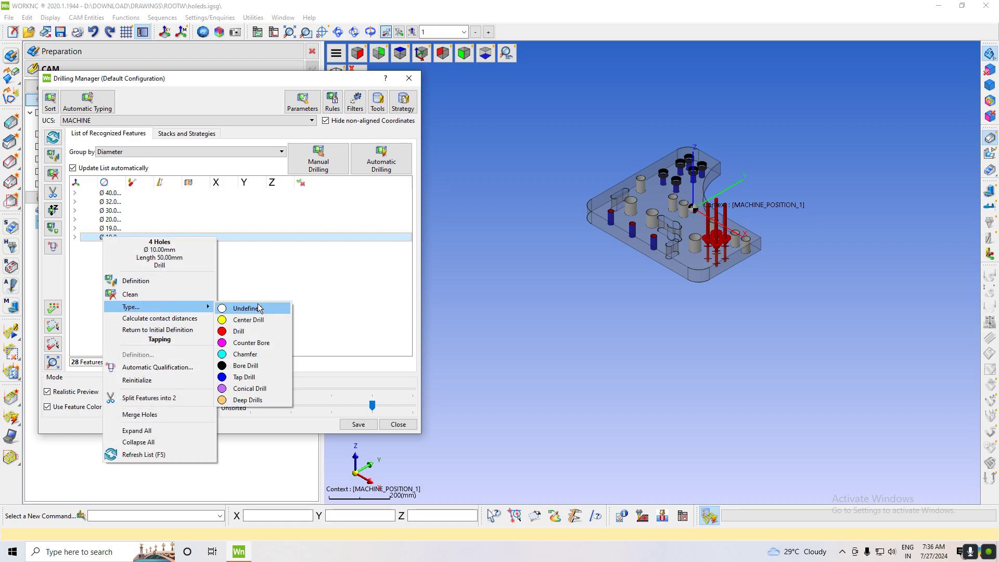
{"action": "left_click", "coordinate": [257, 308]}
{"action": "right_click", "coordinate": [108, 228]}
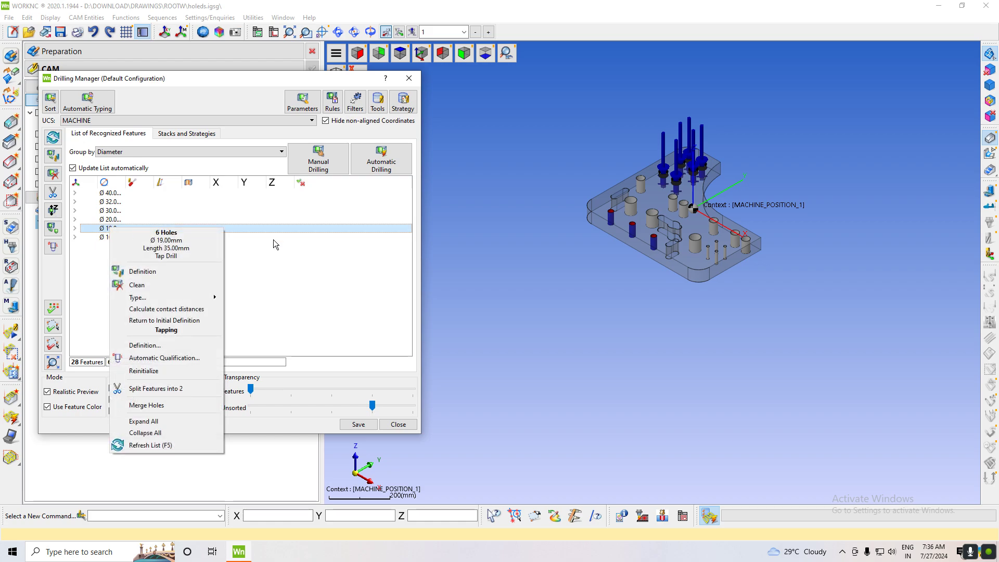
{"action": "mouse_move", "coordinate": [185, 299]}
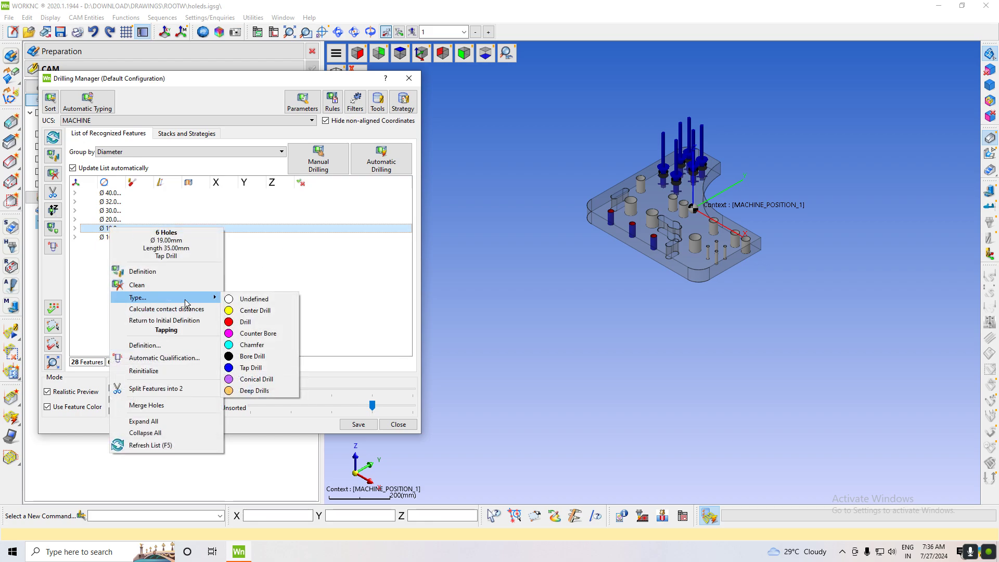
{"action": "left_click", "coordinate": [282, 300]}
{"action": "right_click", "coordinate": [110, 224]}
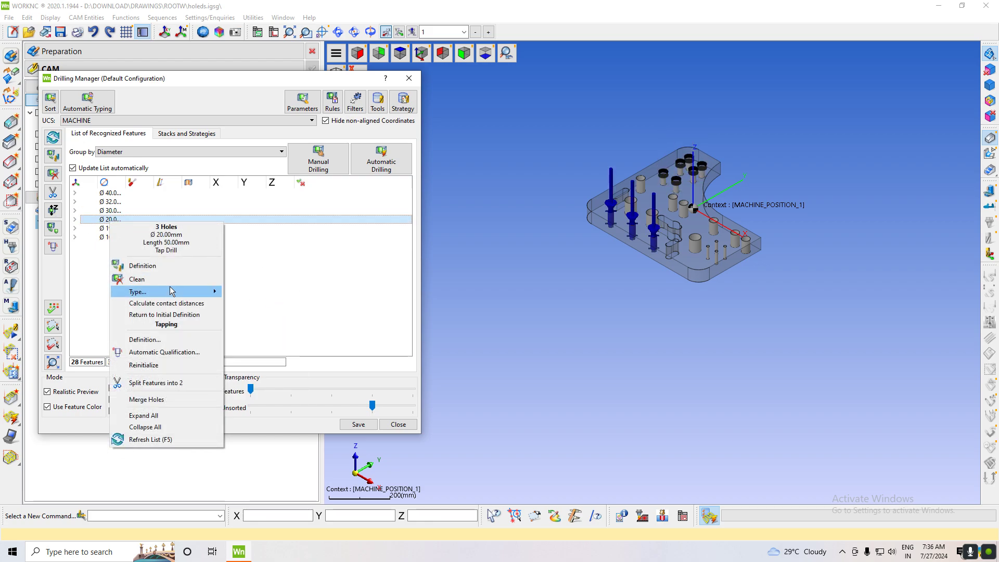
{"action": "mouse_move", "coordinate": [176, 295]}
{"action": "left_click", "coordinate": [277, 298]}
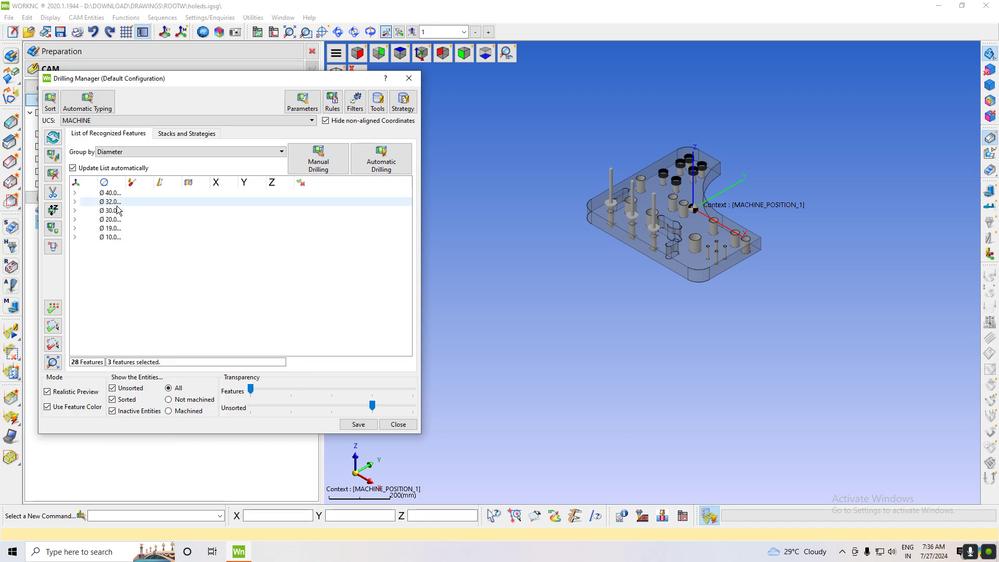
Step: Set the type of the Ø 30, Ø 40 and Ø 32 hole groups to Undefined
{"action": "right_click", "coordinate": [158, 211]}
{"action": "mouse_move", "coordinate": [194, 279]}
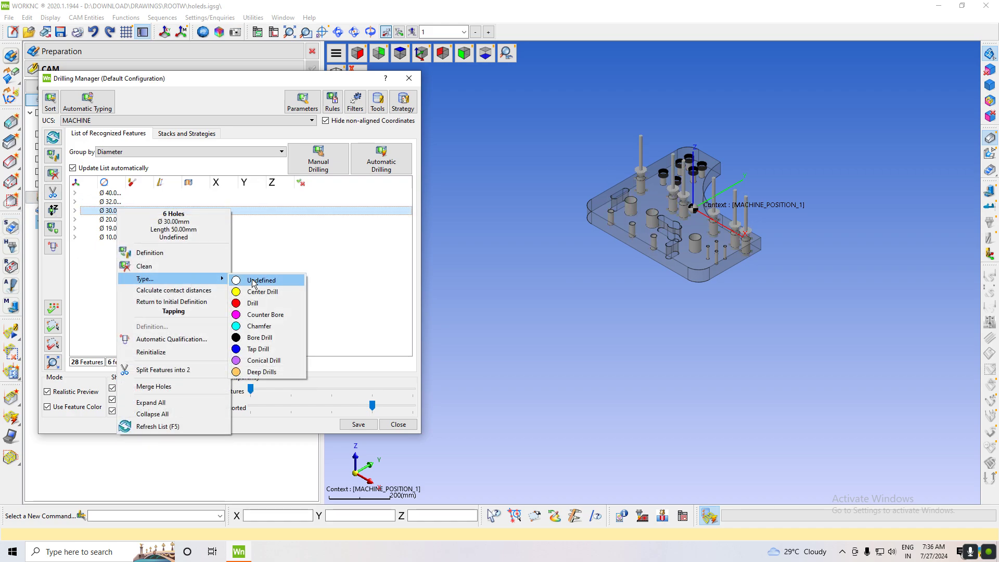
{"action": "left_click", "coordinate": [256, 282]}
{"action": "right_click", "coordinate": [124, 194]}
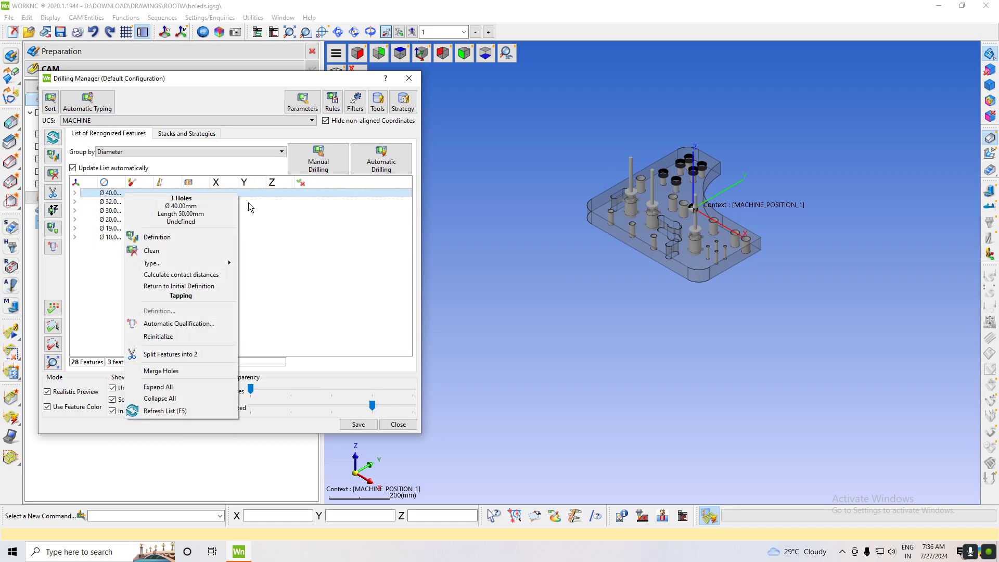
{"action": "mouse_move", "coordinate": [198, 267]}
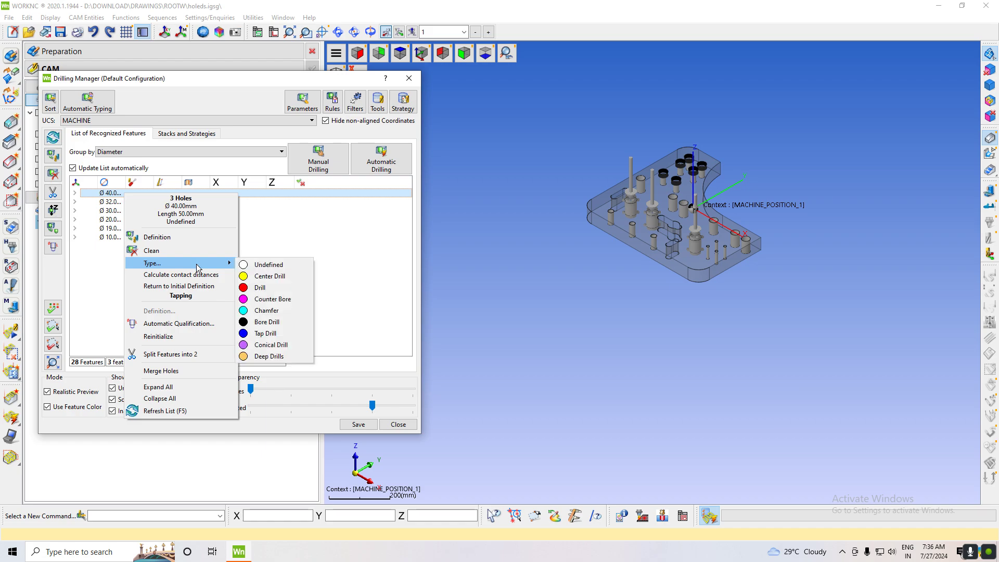
{"action": "left_click", "coordinate": [262, 264]}
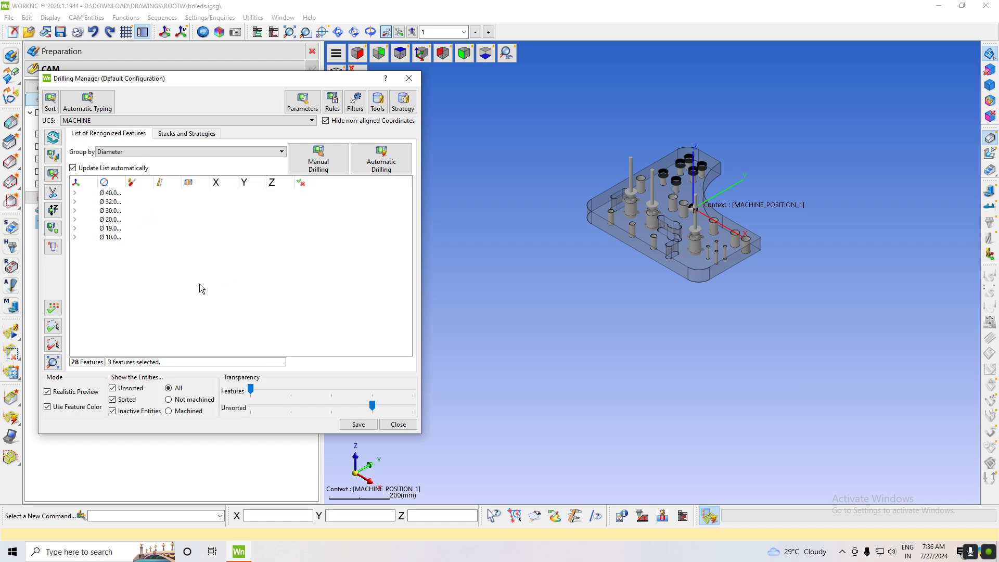
{"action": "right_click", "coordinate": [123, 202]}
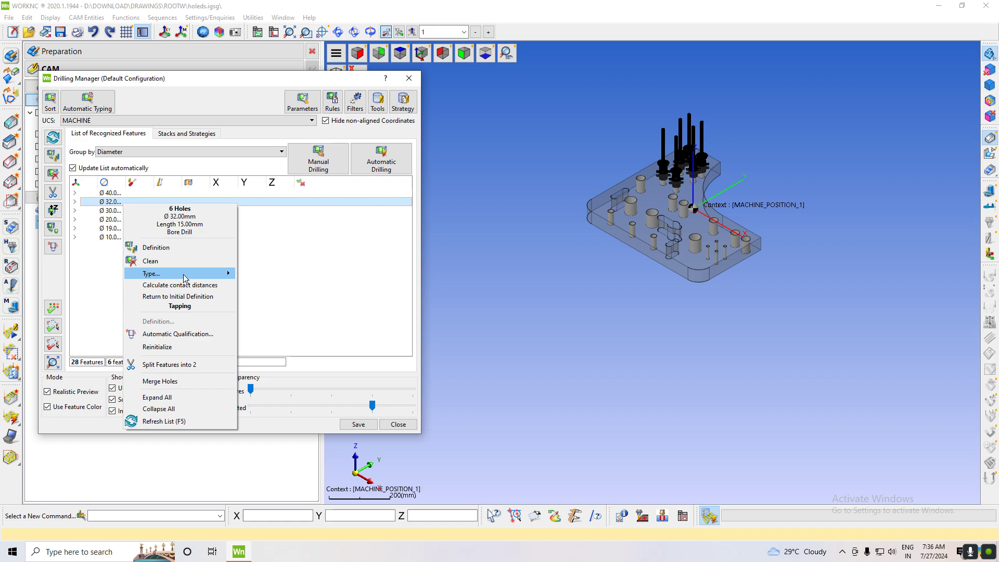
{"action": "mouse_move", "coordinate": [185, 274]}
{"action": "left_click", "coordinate": [243, 280]}
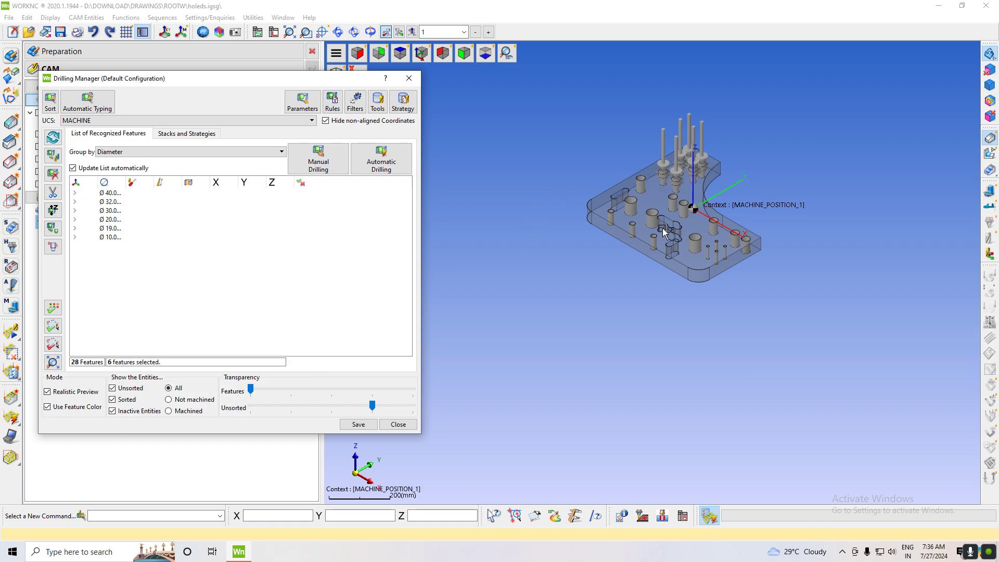
Step: Assign the Drill type to the group of Ø 10 holes
{"action": "left_click", "coordinate": [107, 238]}
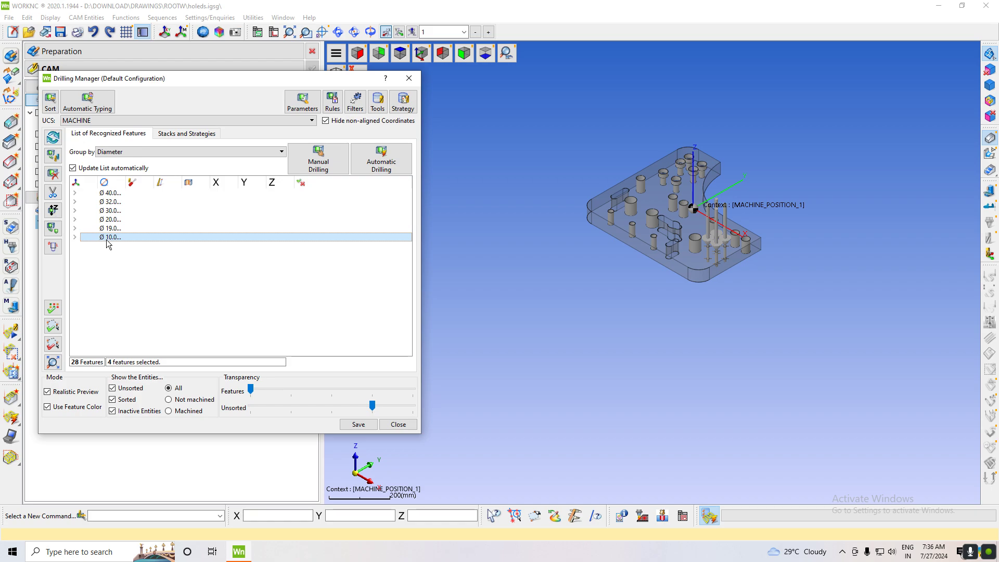
{"action": "right_click", "coordinate": [106, 239]}
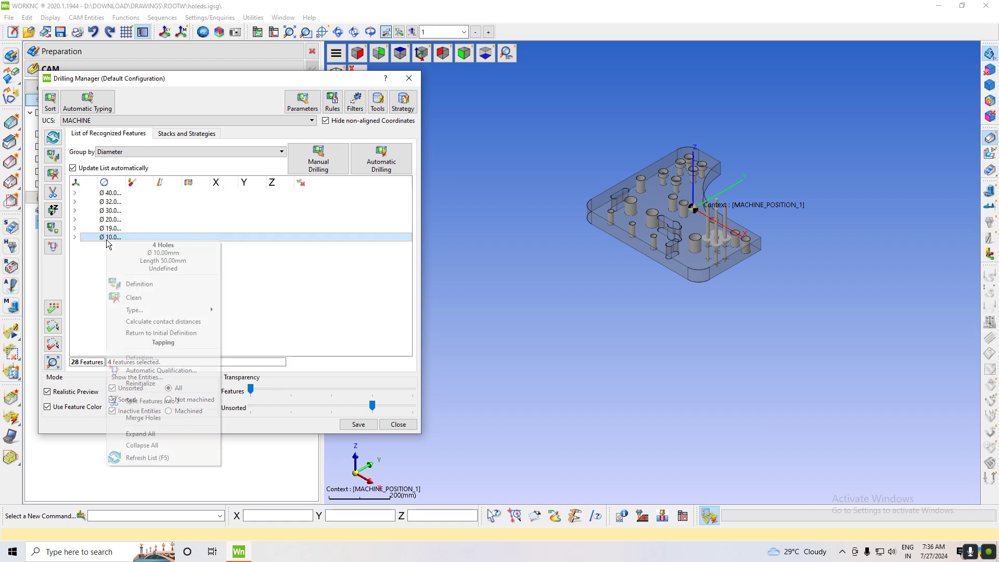
{"action": "mouse_move", "coordinate": [177, 310]}
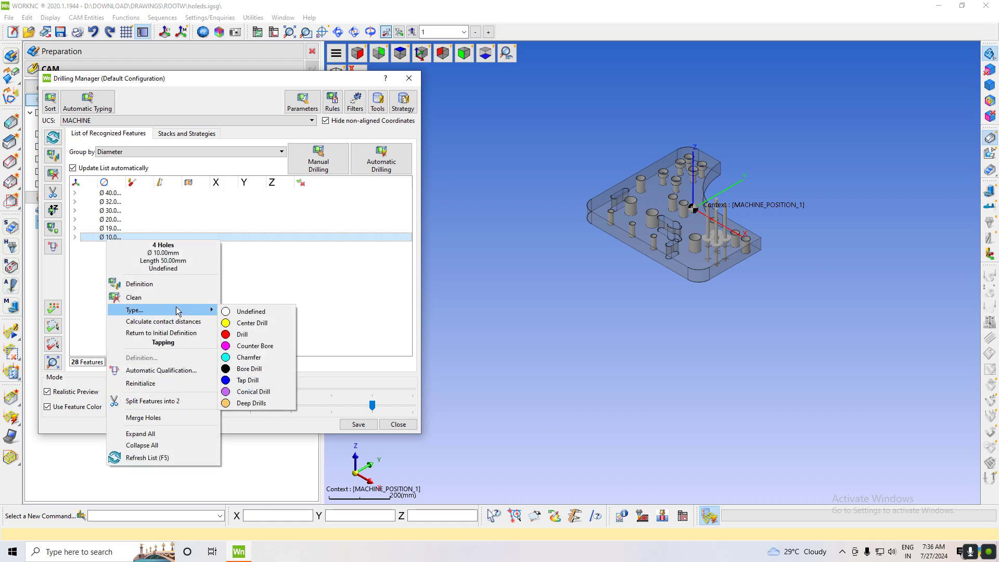
{"action": "left_click", "coordinate": [261, 323]}
Step: Assign the Tap Drill type to the Ø 20 holes, qualifying the selected tapping features as the drilling
{"action": "left_click", "coordinate": [115, 220]}
{"action": "right_click", "coordinate": [118, 224]}
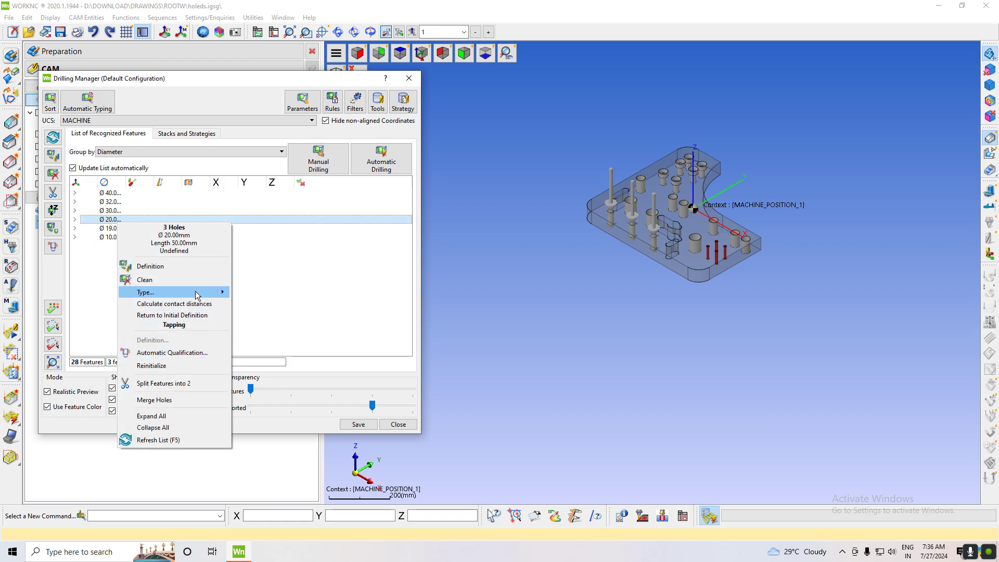
{"action": "mouse_move", "coordinate": [198, 295]}
{"action": "left_click", "coordinate": [275, 363]}
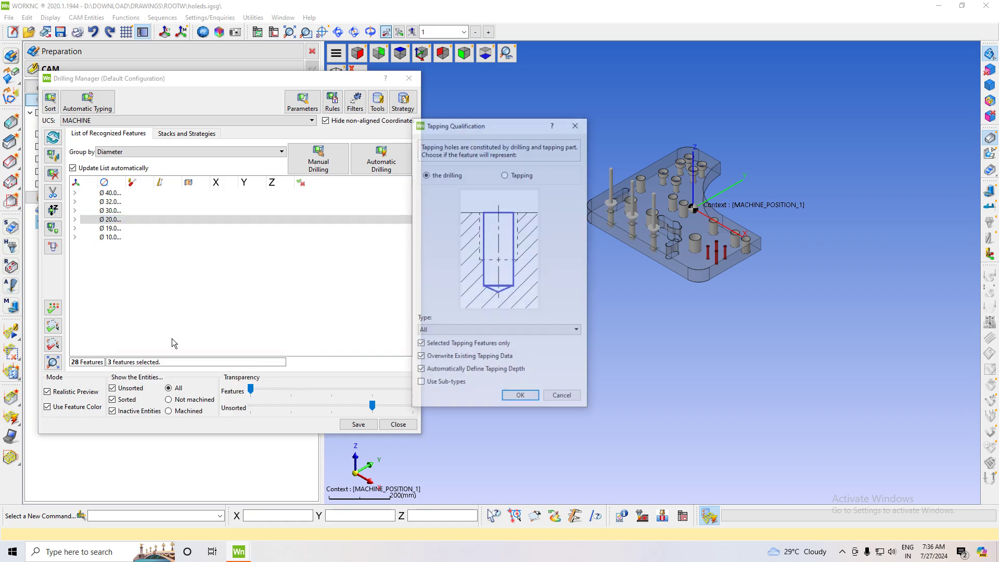
{"action": "left_click", "coordinate": [519, 397]}
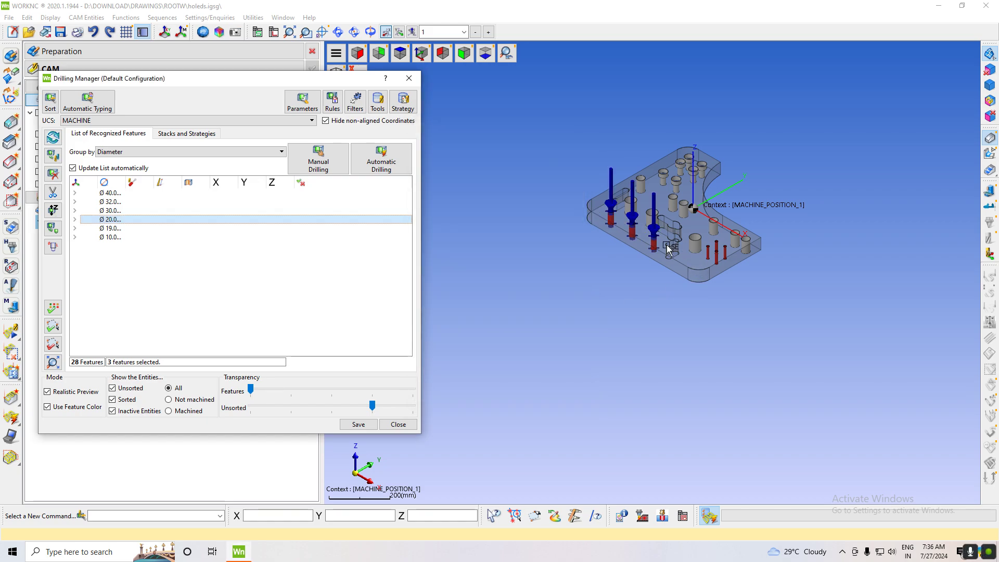
Step: Assign the Counter Bore type to the Ø 32 holes and clear the selection
{"action": "left_click", "coordinate": [129, 205]}
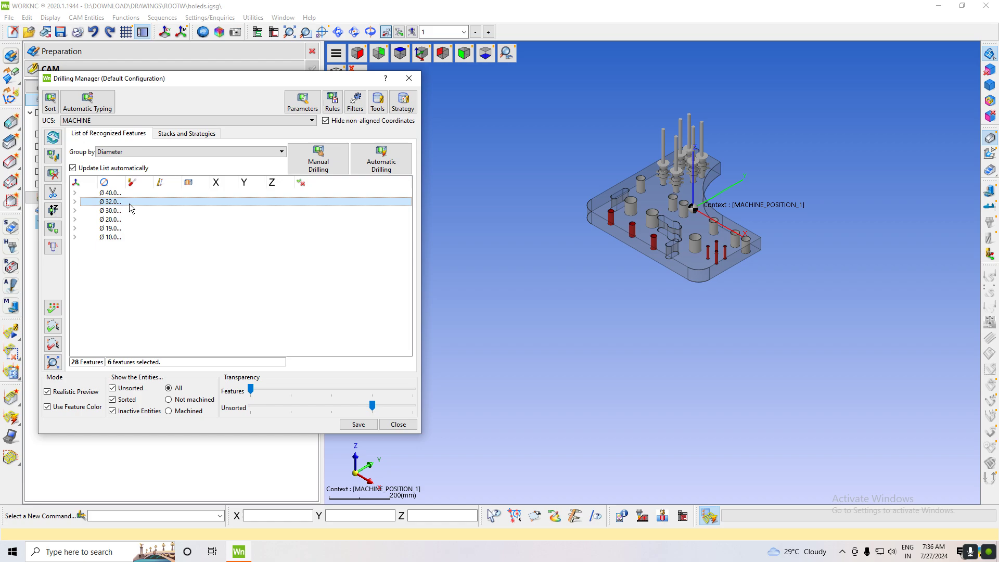
{"action": "right_click", "coordinate": [130, 205]}
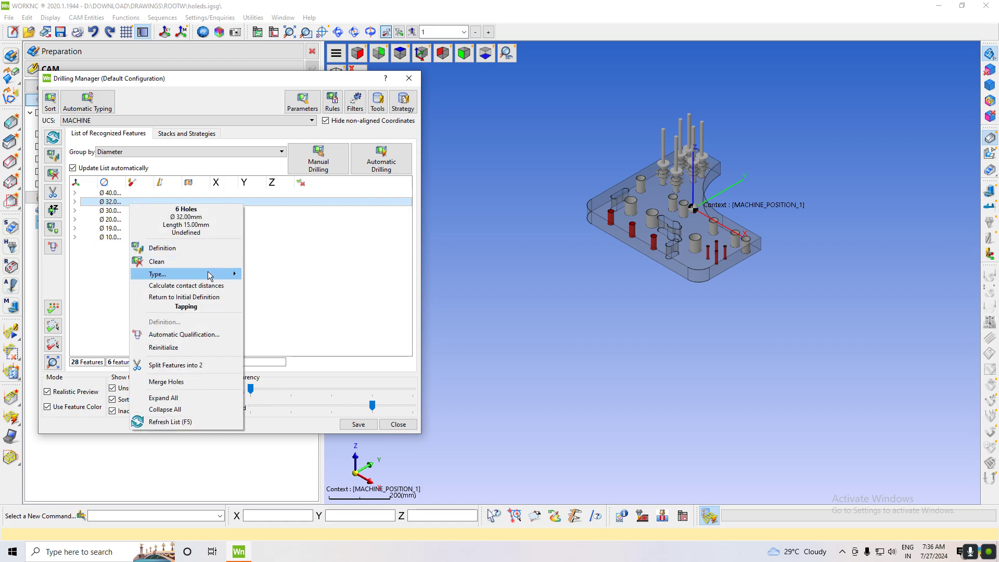
{"action": "mouse_move", "coordinate": [208, 276]}
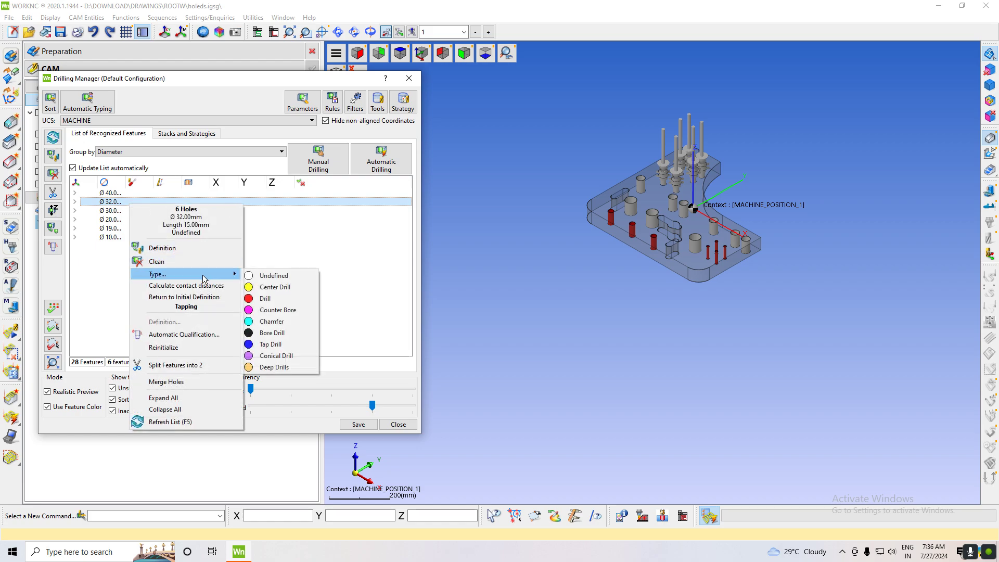
{"action": "left_click", "coordinate": [286, 309]}
{"action": "left_click", "coordinate": [167, 278]}
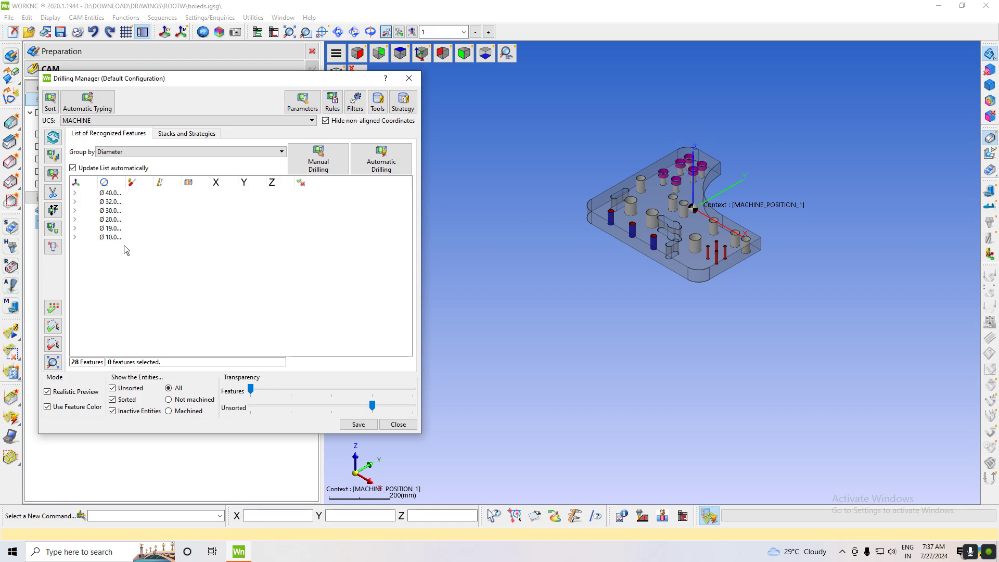
Step: Try manual drilling with a Center Drill operation on the Ø 10 holes, then view the automatic drilling parameters, discarding both
{"action": "left_click", "coordinate": [89, 238]}
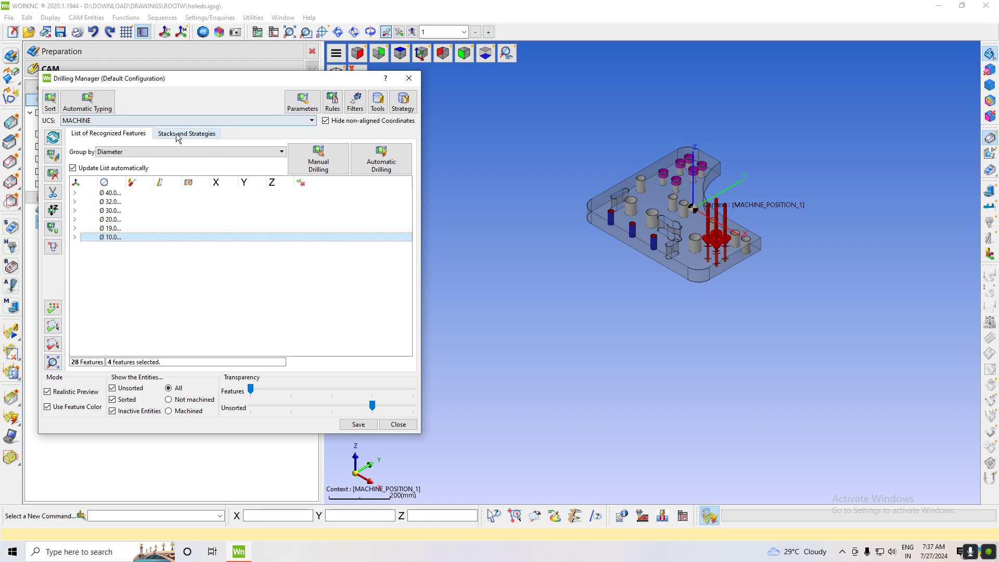
{"action": "left_click", "coordinate": [304, 162]}
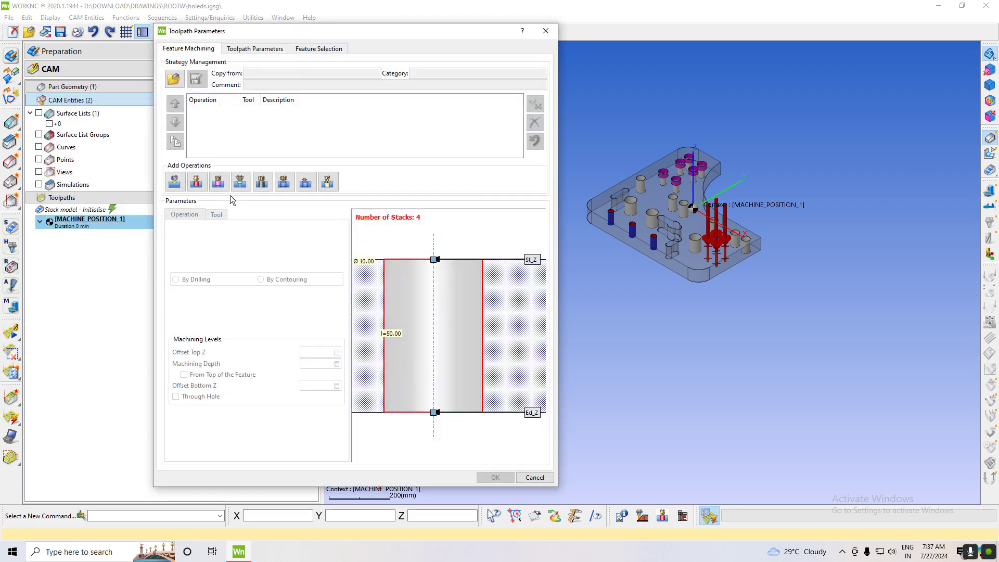
{"action": "left_click", "coordinate": [175, 181]}
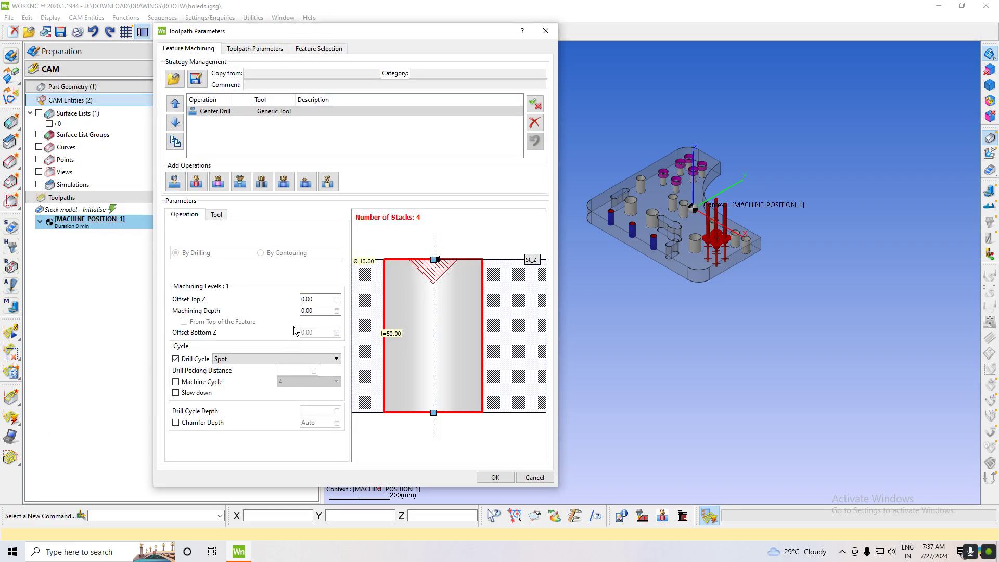
{"action": "left_click", "coordinate": [546, 31]}
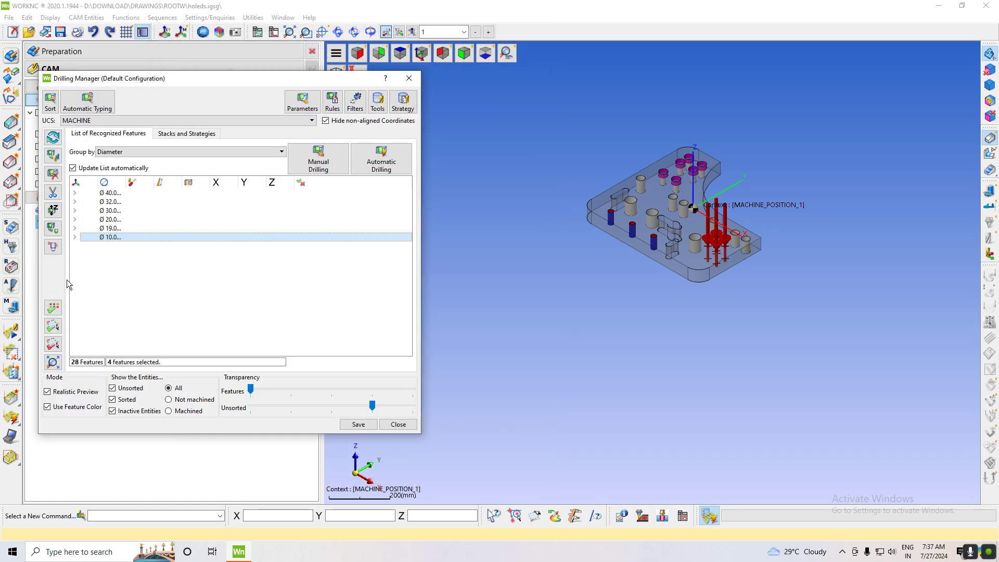
{"action": "left_click", "coordinate": [389, 167]}
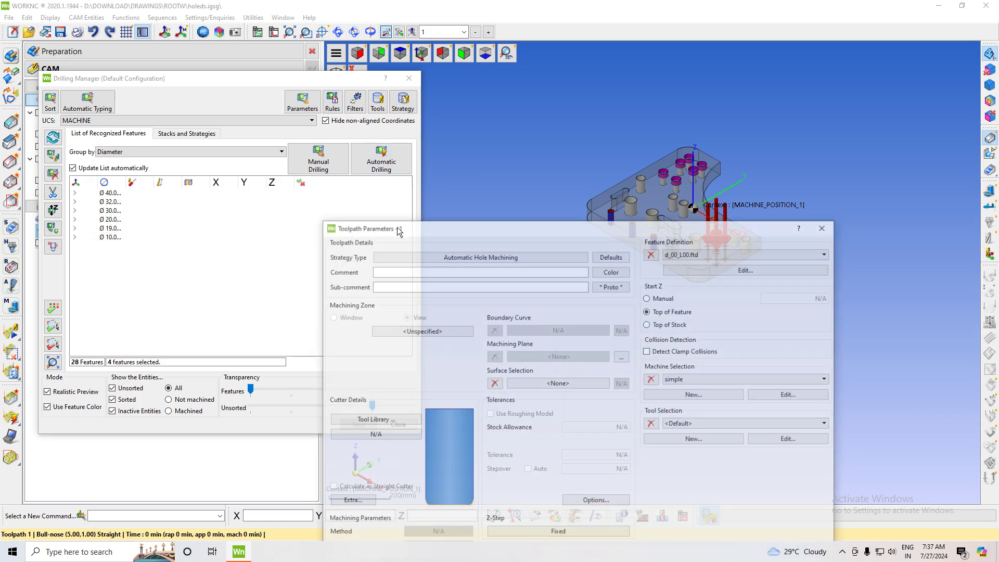
{"action": "left_click", "coordinate": [826, 227]}
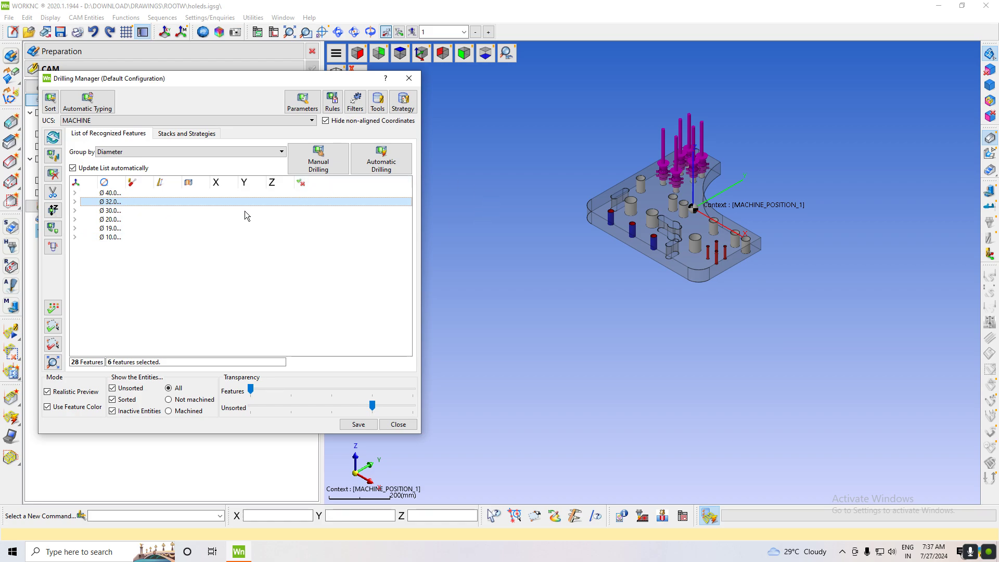
Step: Try automatic drilling on the Ø 19 holes without assigning them a type
{"action": "left_click", "coordinate": [131, 211]}
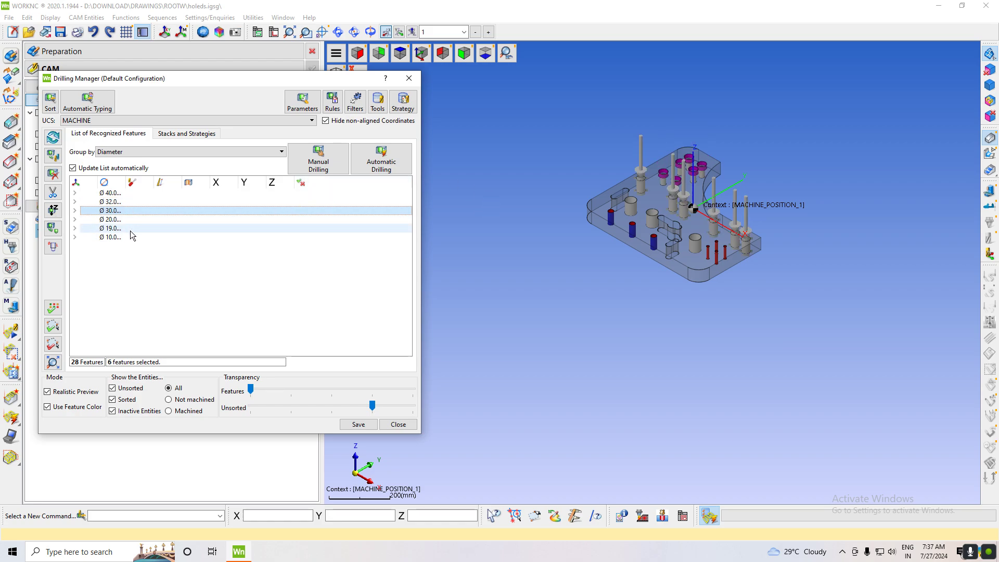
{"action": "left_click", "coordinate": [130, 230]}
{"action": "left_click", "coordinate": [373, 172]}
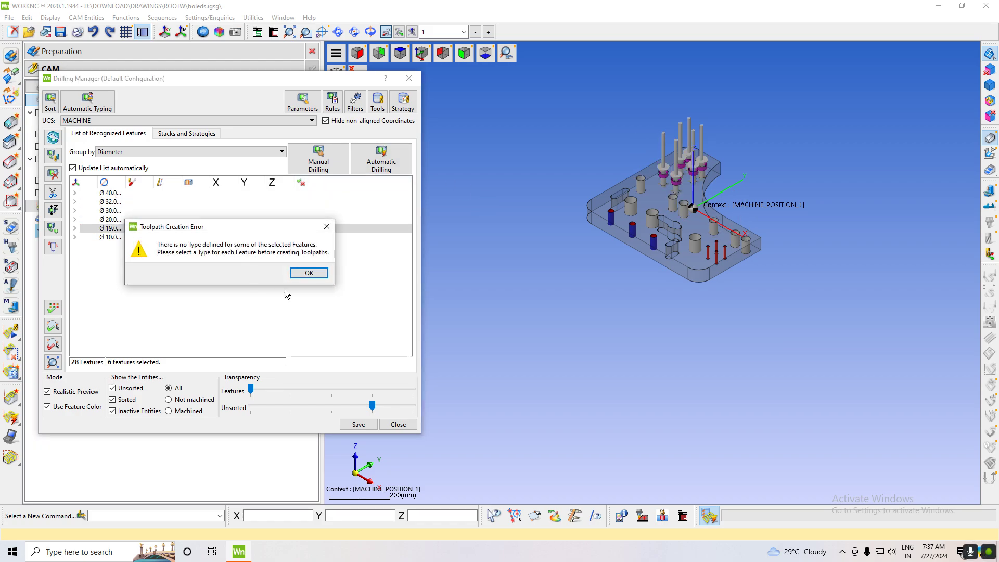
{"action": "left_click", "coordinate": [308, 272]}
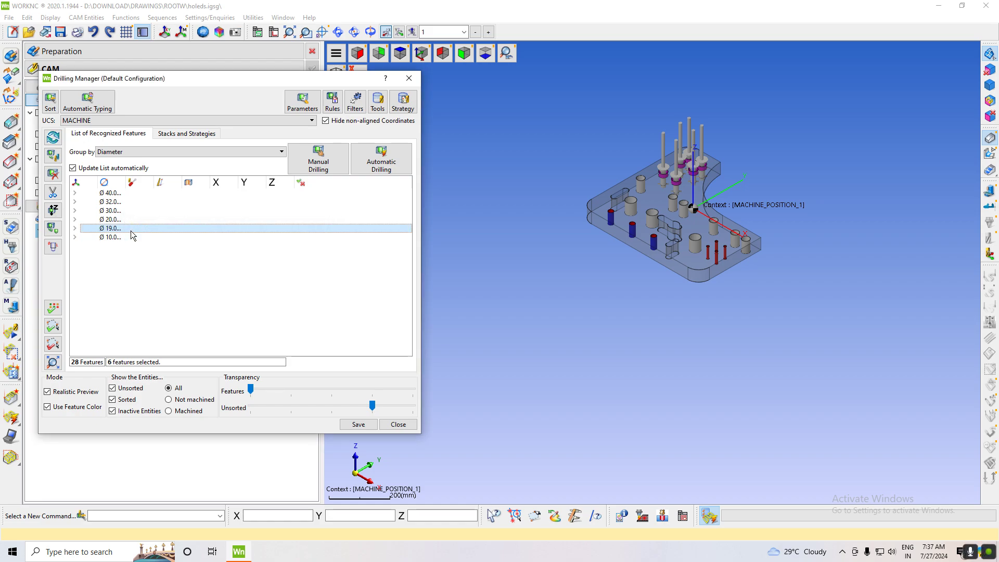
{"action": "right_click", "coordinate": [132, 235]}
{"action": "left_click", "coordinate": [243, 233]}
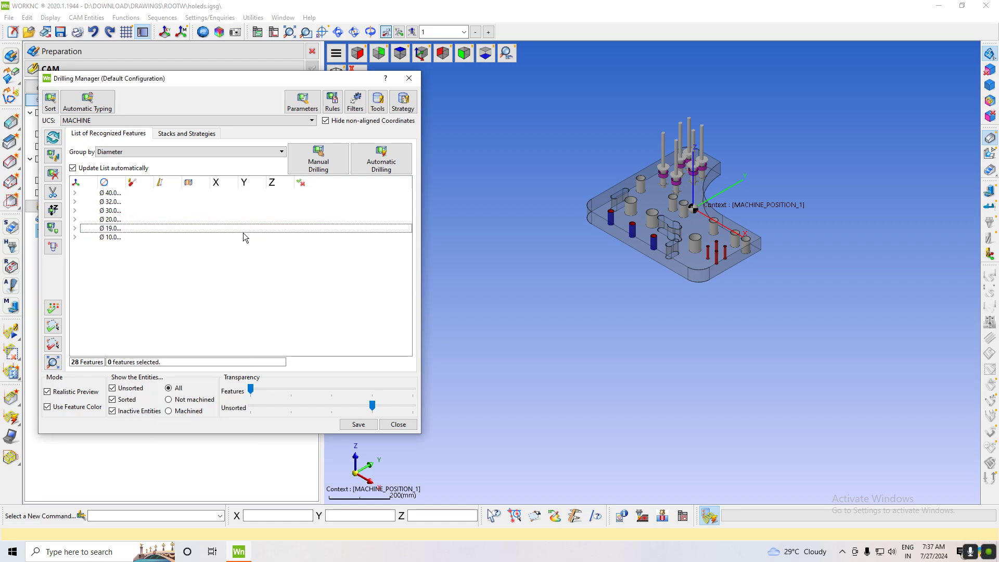
{"action": "left_click", "coordinate": [395, 162]}
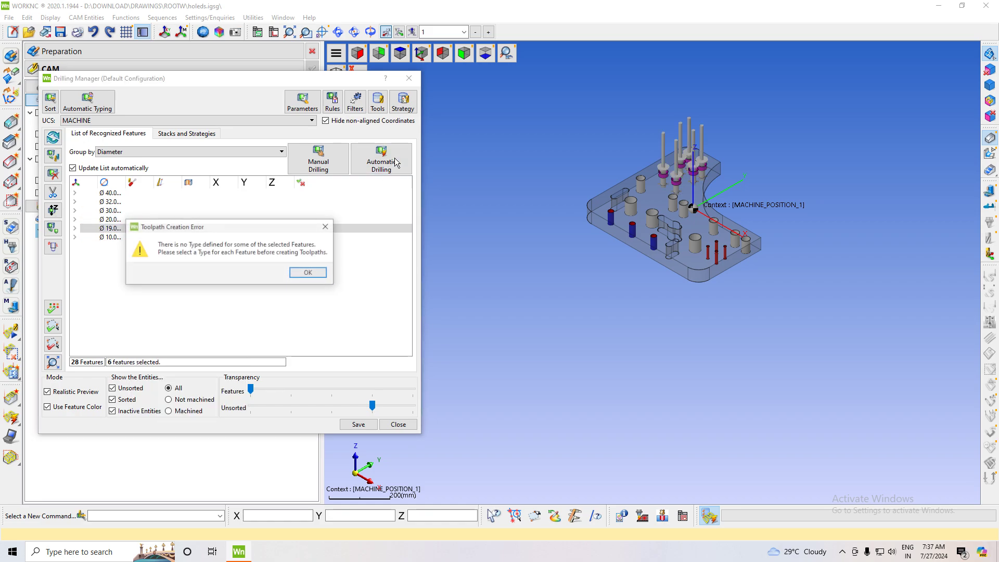
{"action": "left_click", "coordinate": [325, 226]}
Step: Assign the Drill type to the group of Ø 19 holes
{"action": "right_click", "coordinate": [141, 228]}
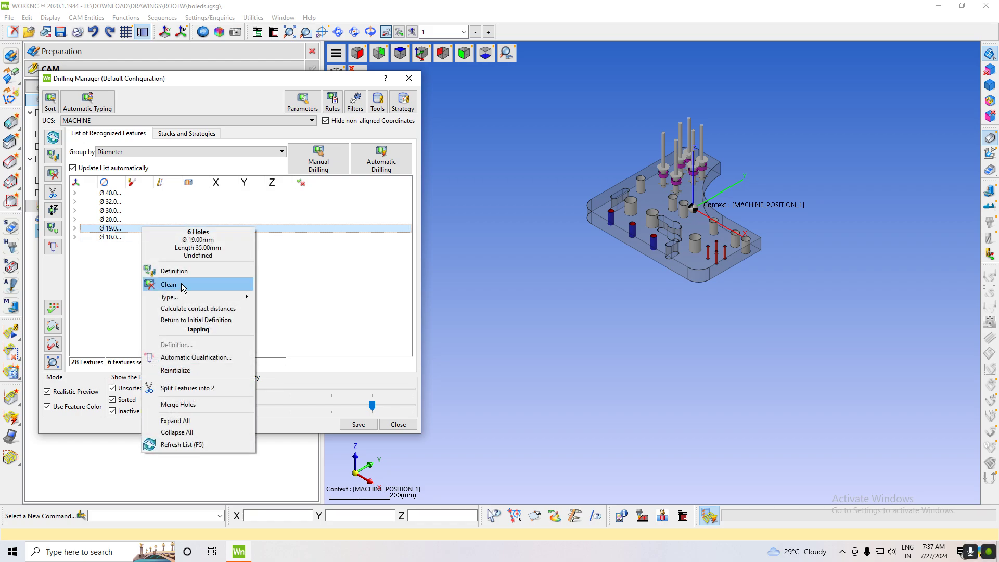
{"action": "mouse_move", "coordinate": [234, 297]}
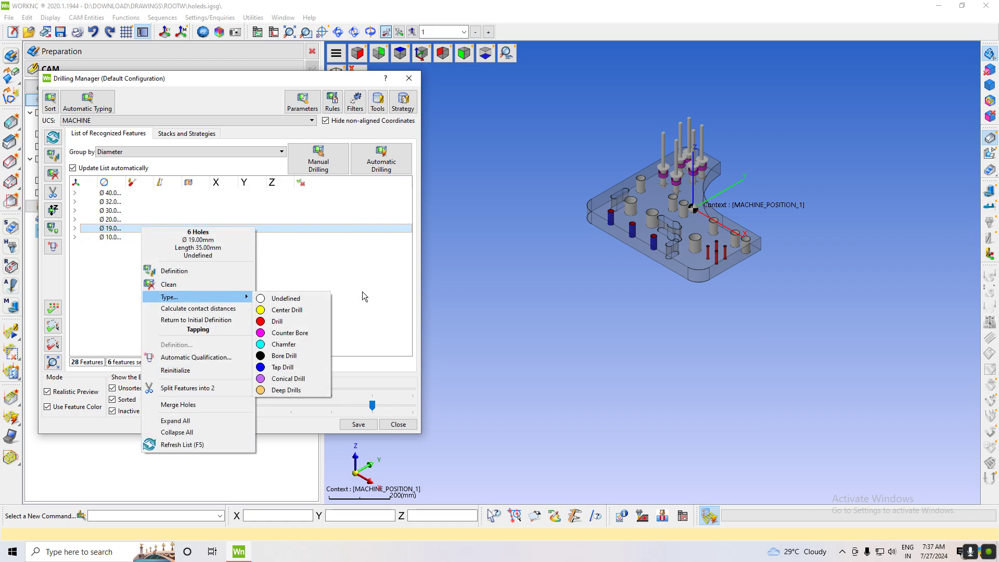
{"action": "left_click", "coordinate": [295, 321]}
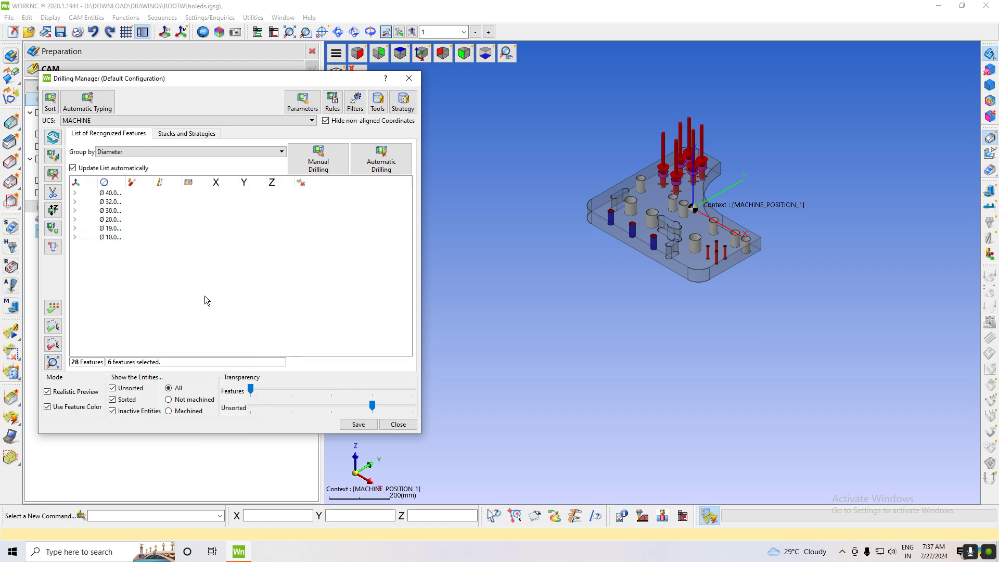
Step: Run automatic drilling for the Ø 19 holes and for the Ø 32 holes, closing each toolpath parameters dialog, and exit the Drilling Manager
{"action": "left_click", "coordinate": [381, 159]}
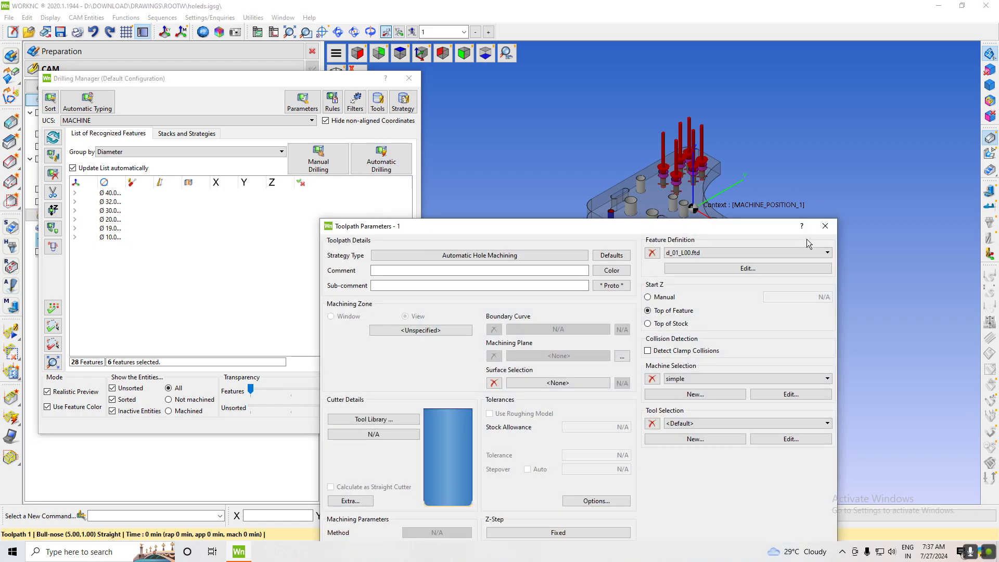
{"action": "left_click", "coordinate": [833, 226]}
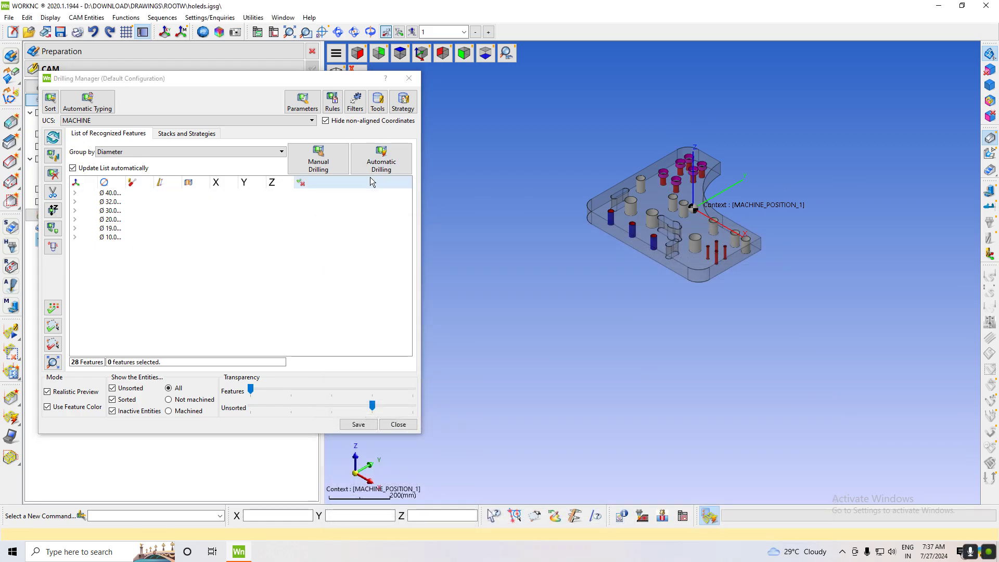
{"action": "left_click", "coordinate": [135, 202]}
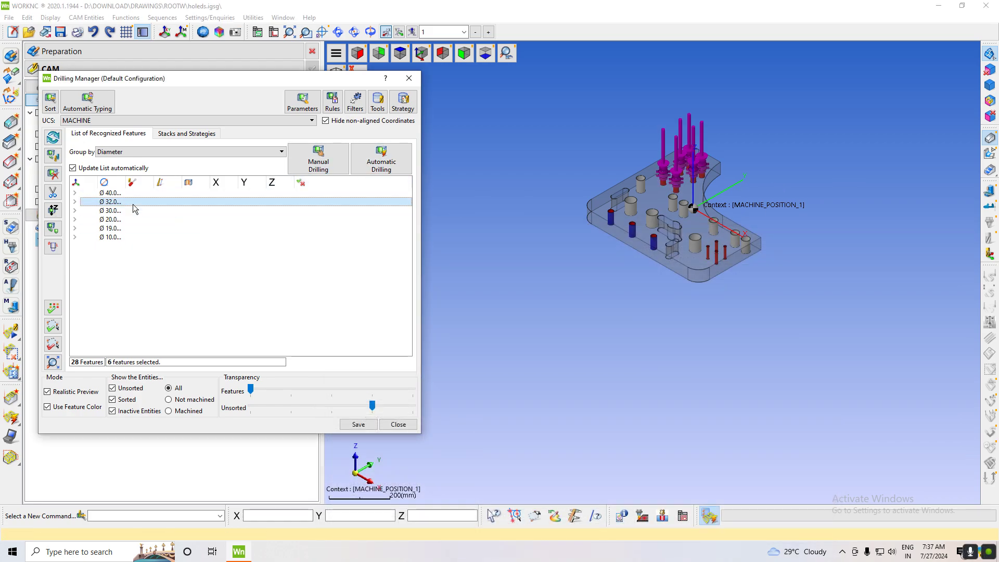
{"action": "left_click", "coordinate": [382, 165]}
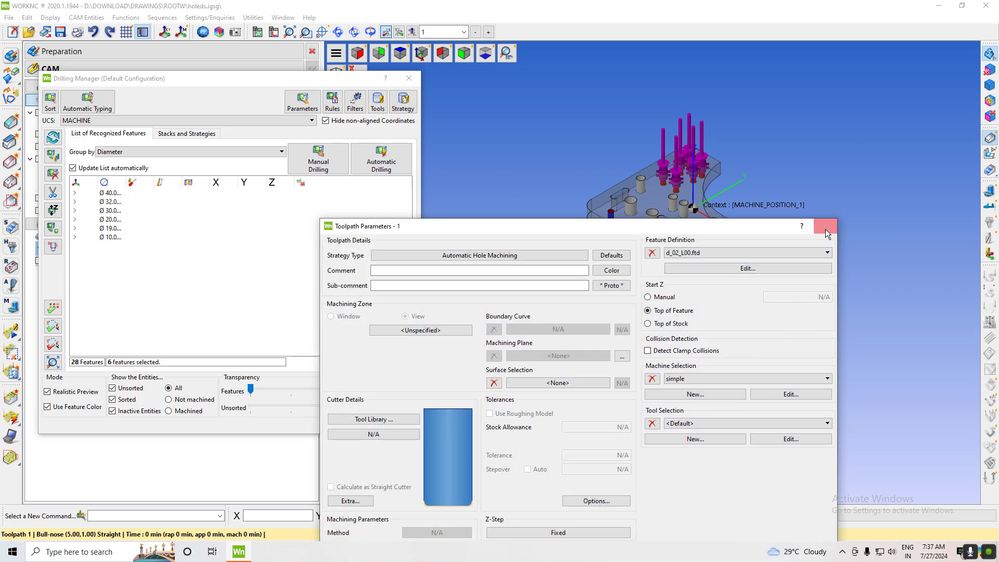
{"action": "left_click", "coordinate": [831, 227]}
{"action": "left_click", "coordinate": [409, 79]}
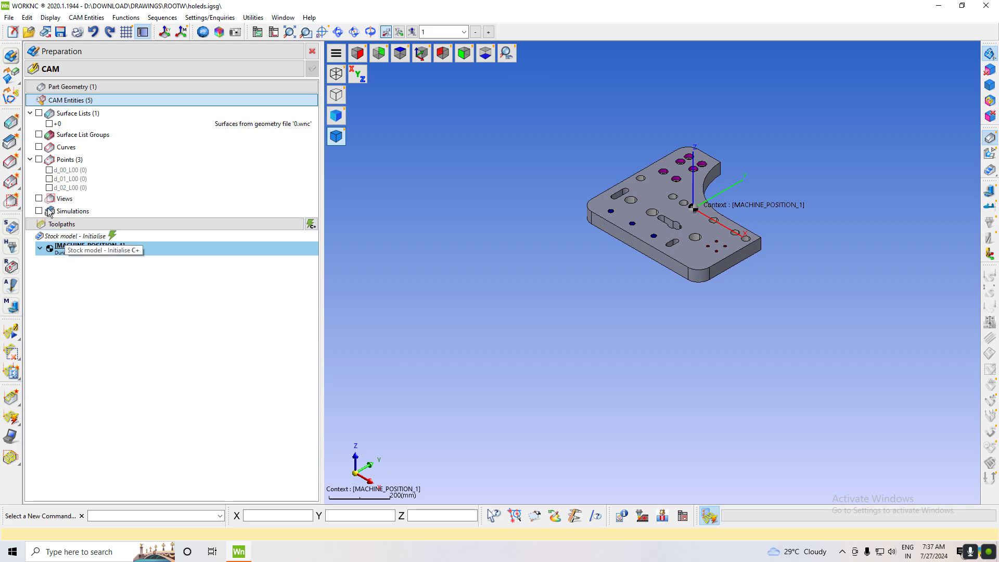
Step: Display the point lists d_00_L00, d_01_L00 and d_02_L00 one at a time to check which holes each covers
{"action": "left_click", "coordinate": [71, 171]}
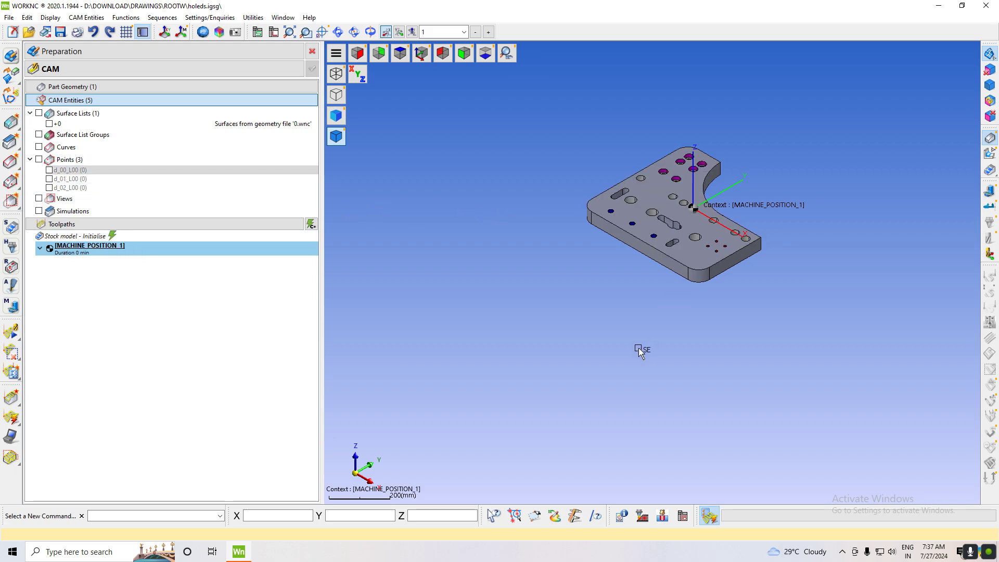
{"action": "left_click", "coordinate": [49, 170]}
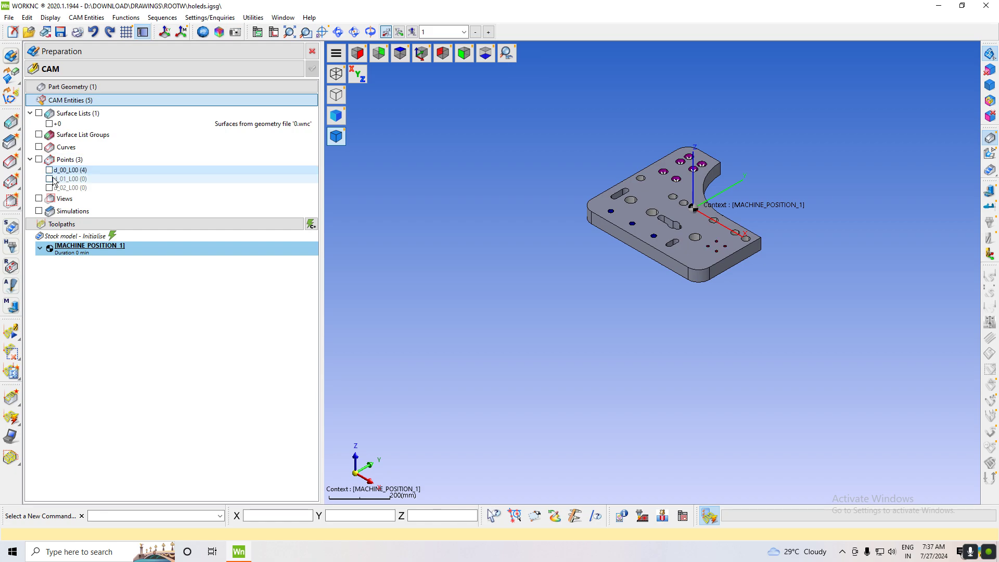
{"action": "left_click", "coordinate": [49, 179]}
{"action": "left_click", "coordinate": [50, 179]}
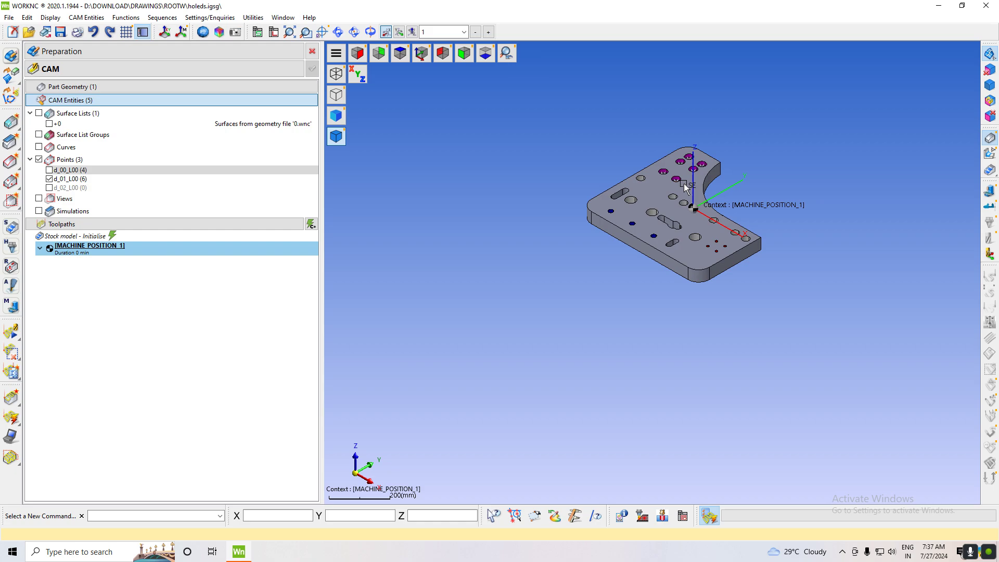
{"action": "left_click", "coordinate": [49, 188]}
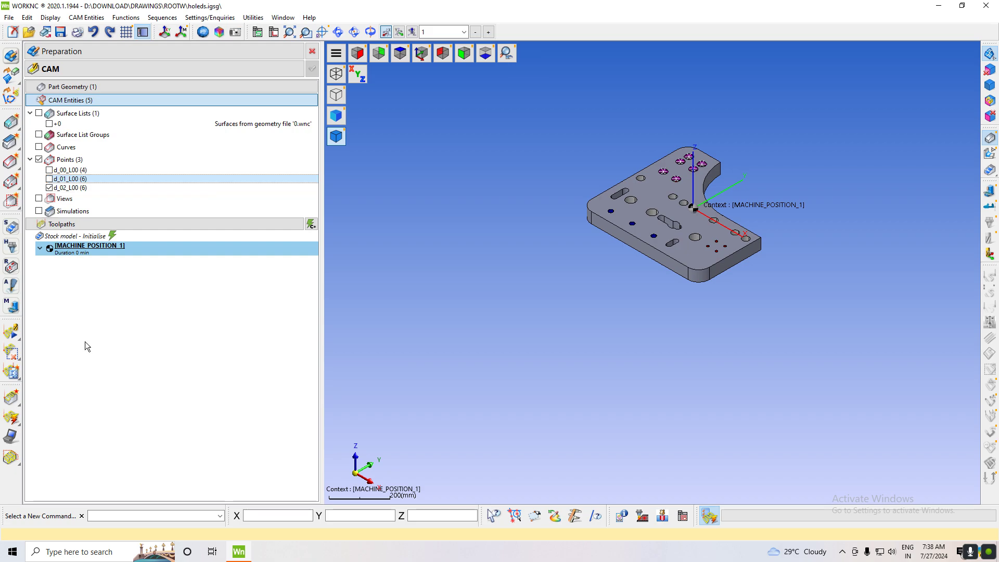
{"action": "left_click", "coordinate": [49, 188]}
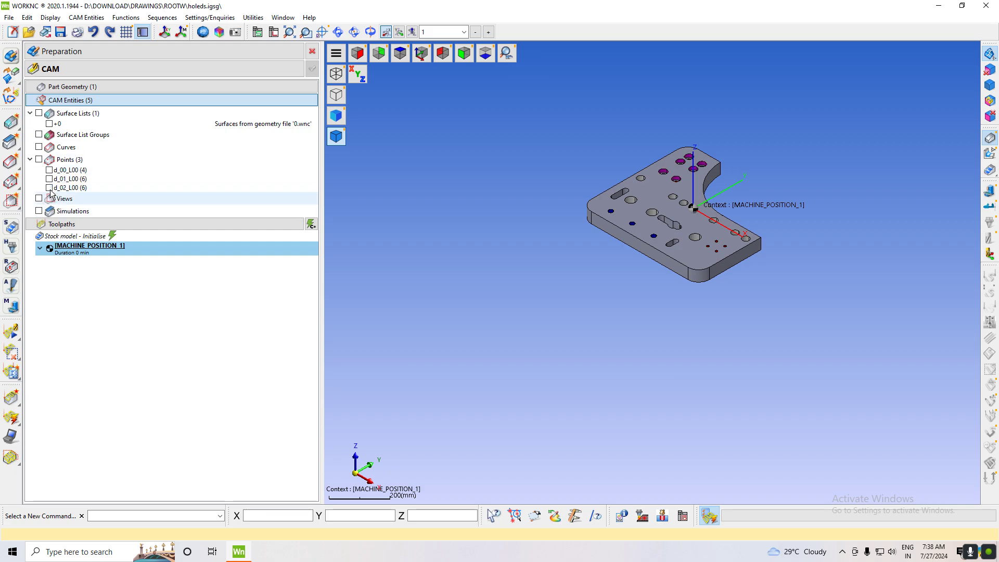
Step: Switch the part to wireframe, examine the d_01_L00 points in the counterbored holes, hide the points and restore the isometric view
{"action": "left_click", "coordinate": [50, 179]}
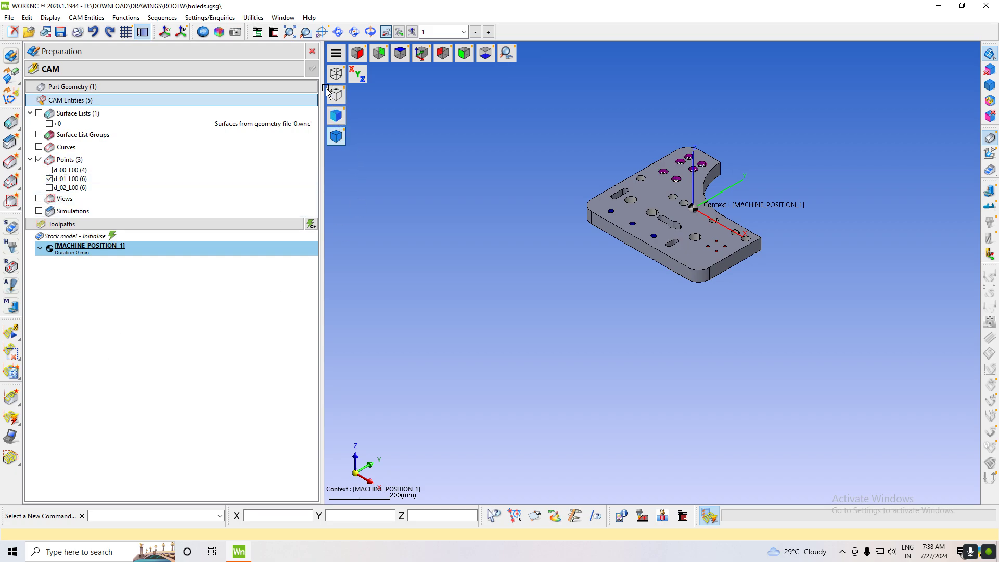
{"action": "left_click", "coordinate": [335, 74]}
{"action": "scroll", "coordinate": [757, 190], "scroll_direction": "up", "scroll_amount": 3}
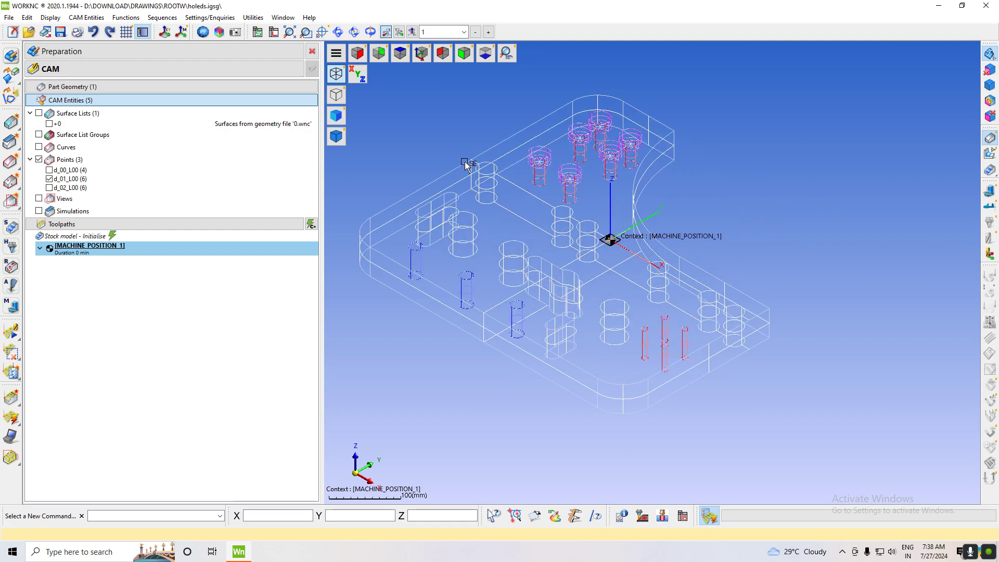
{"action": "scroll", "coordinate": [628, 193], "scroll_direction": "up", "scroll_amount": 7}
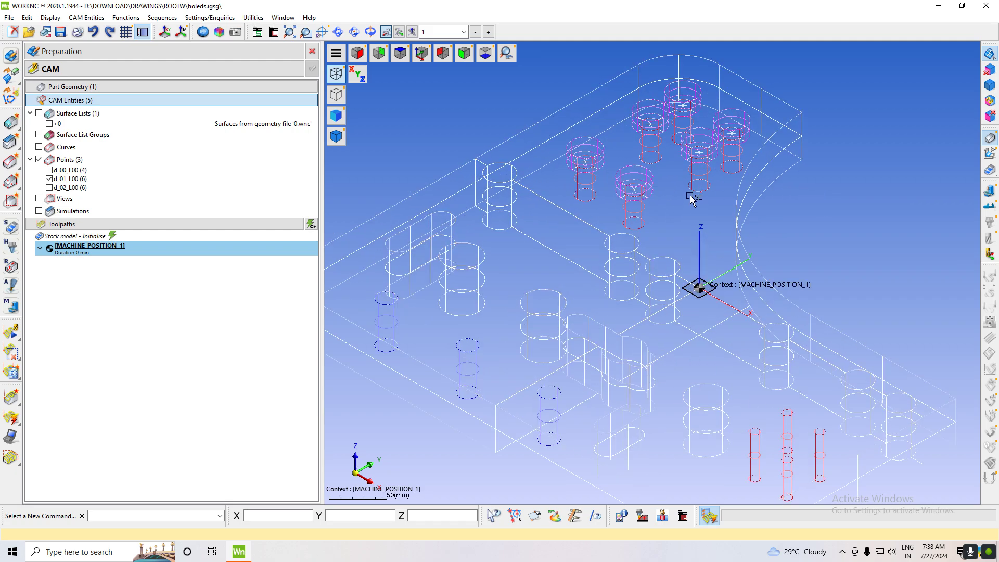
{"action": "left_click", "coordinate": [50, 179]}
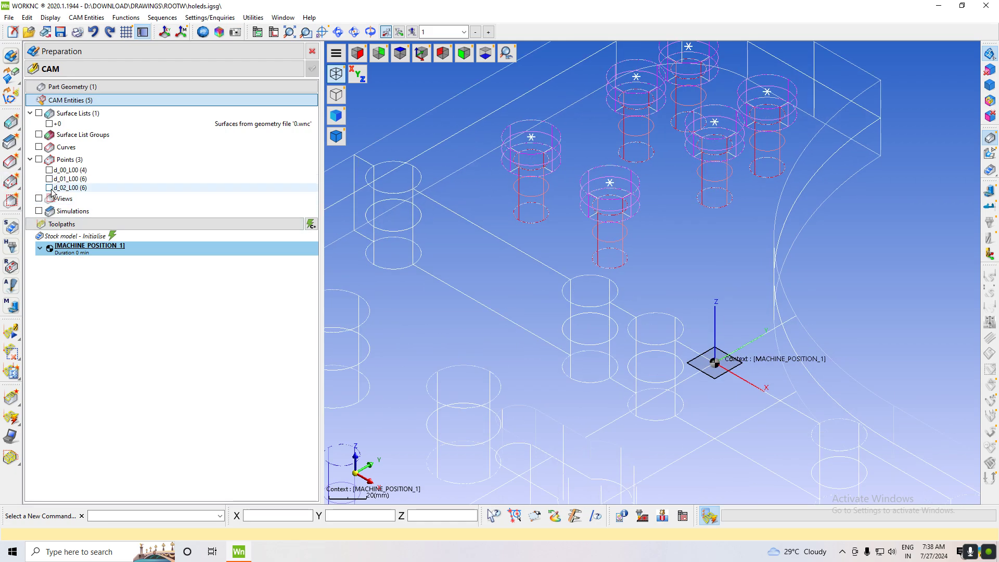
{"action": "left_click", "coordinate": [49, 188]}
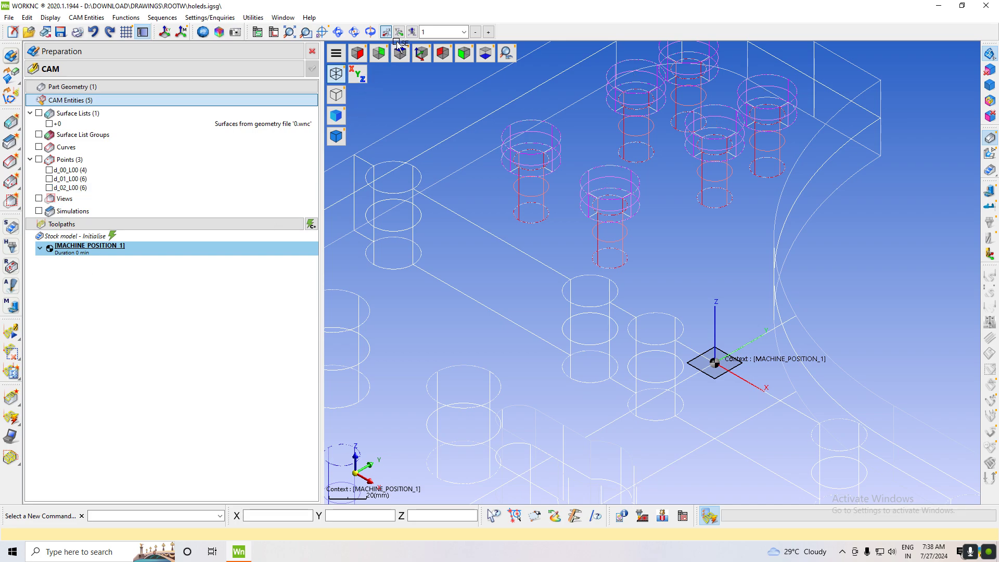
{"action": "left_click", "coordinate": [421, 58]}
{"action": "scroll", "coordinate": [553, 272], "scroll_direction": "down", "scroll_amount": 3}
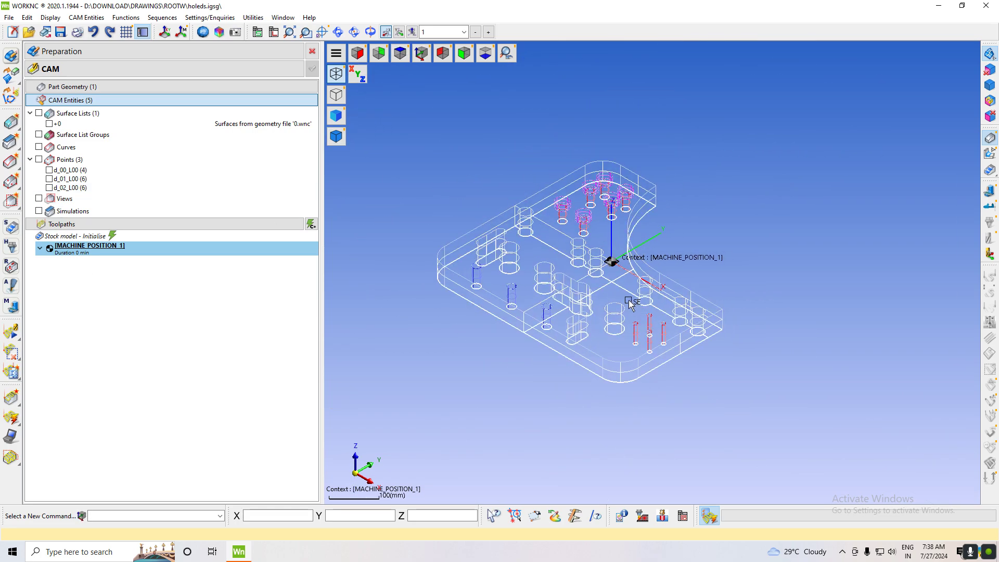
{"action": "scroll", "coordinate": [634, 306], "scroll_direction": "down", "scroll_amount": 3}
{"action": "scroll", "coordinate": [574, 358], "scroll_direction": "up", "scroll_amount": 3}
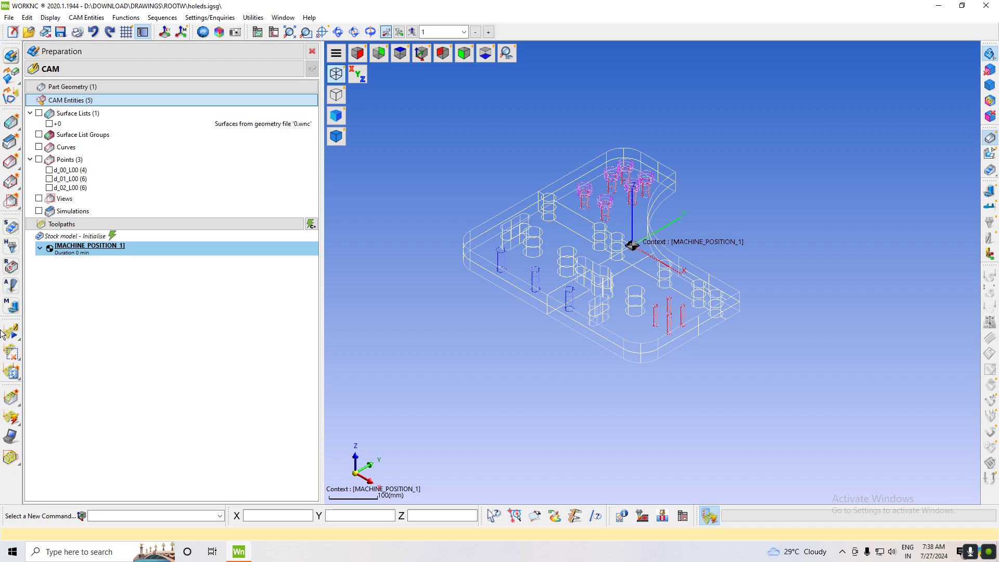
{"action": "right_click", "coordinate": [74, 325]}
{"action": "left_click", "coordinate": [118, 299]}
{"action": "left_click_drag", "start_coordinate": [596, 230], "coordinate": [198, 121]}
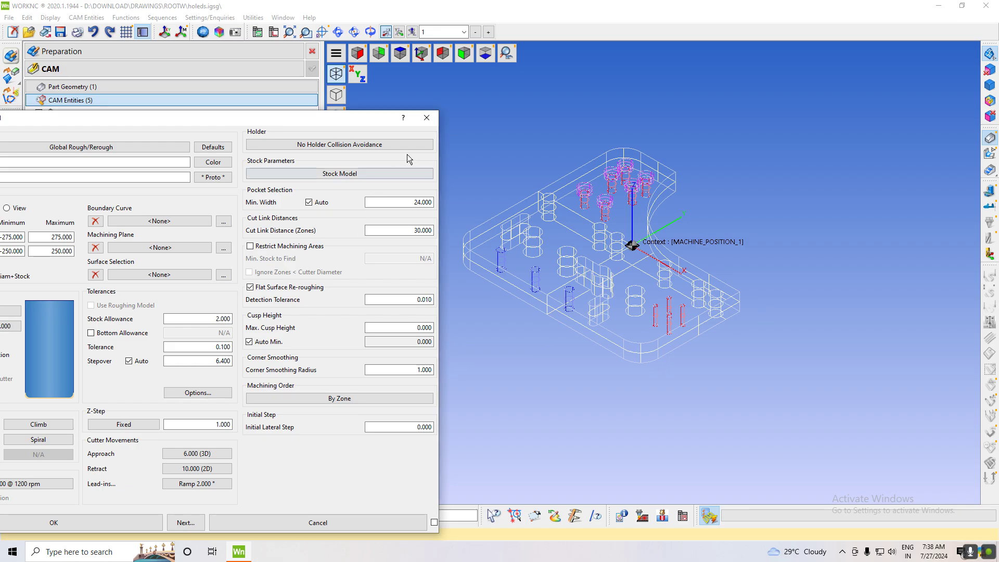
{"action": "left_click", "coordinate": [427, 118]}
Step: Create a new toolpath under MACHINE_POSITION_1 and set its strategy to 2 1/2-axis Drilling
{"action": "scroll", "coordinate": [540, 344], "scroll_direction": "up", "scroll_amount": 1}
{"action": "scroll", "coordinate": [484, 321], "scroll_direction": "up", "scroll_amount": 4}
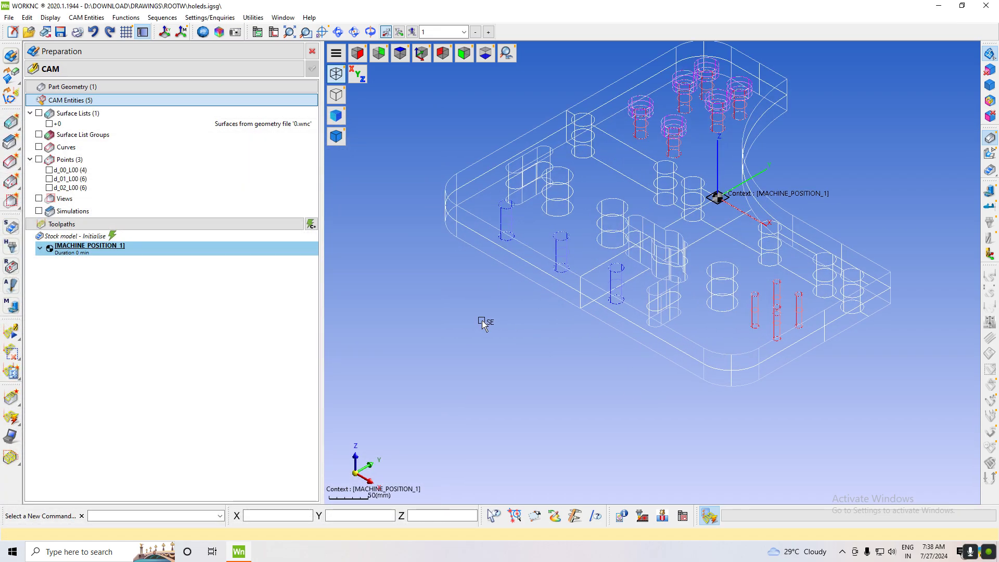
{"action": "scroll", "coordinate": [660, 231], "scroll_direction": "down", "scroll_amount": 3}
{"action": "right_click", "coordinate": [148, 308]}
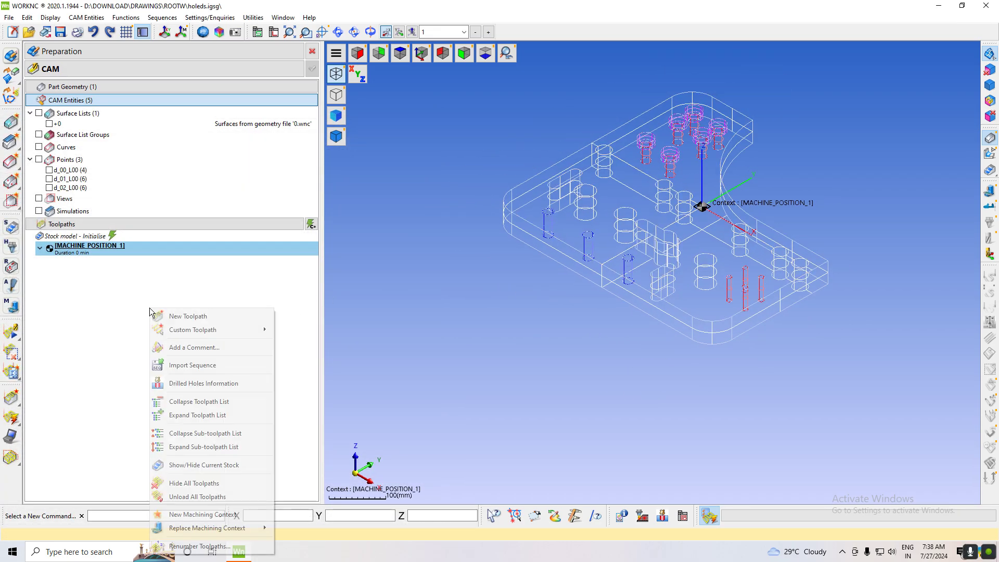
{"action": "left_click", "coordinate": [179, 314]}
{"action": "left_click_drag", "start_coordinate": [238, 121], "coordinate": [336, 54]}
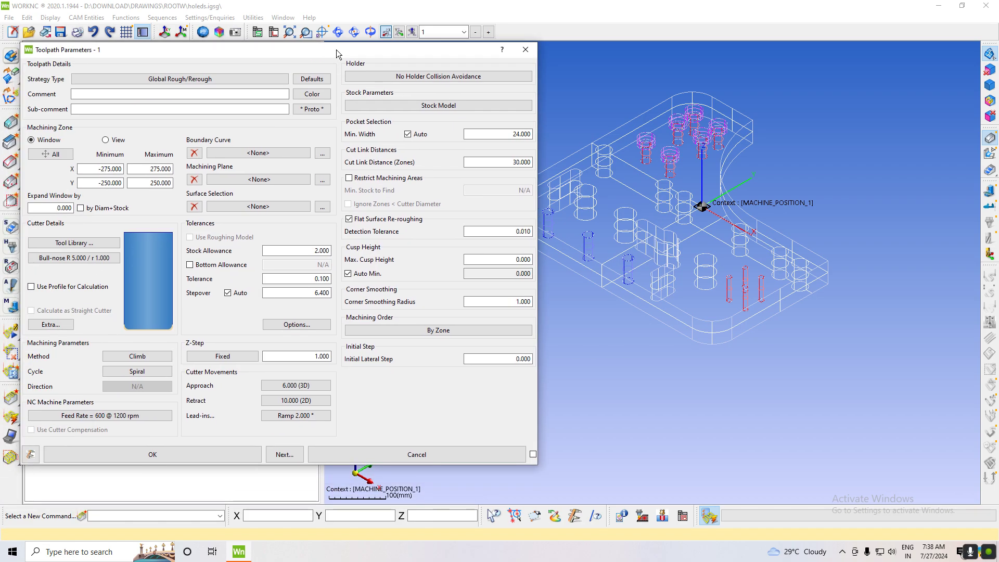
{"action": "left_click", "coordinate": [219, 80]}
{"action": "left_click", "coordinate": [229, 112]}
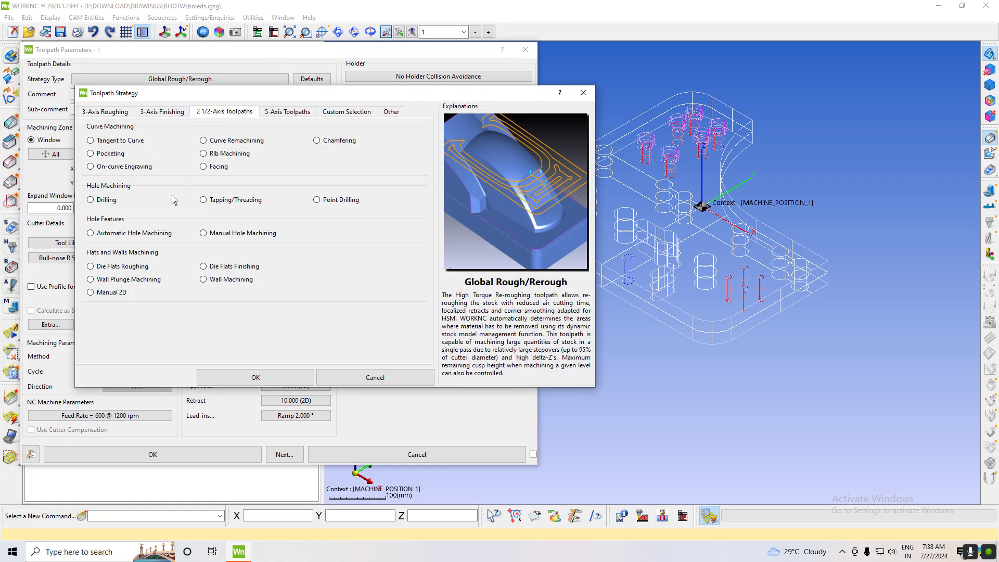
{"action": "left_click", "coordinate": [90, 201]}
{"action": "left_click", "coordinate": [307, 377]}
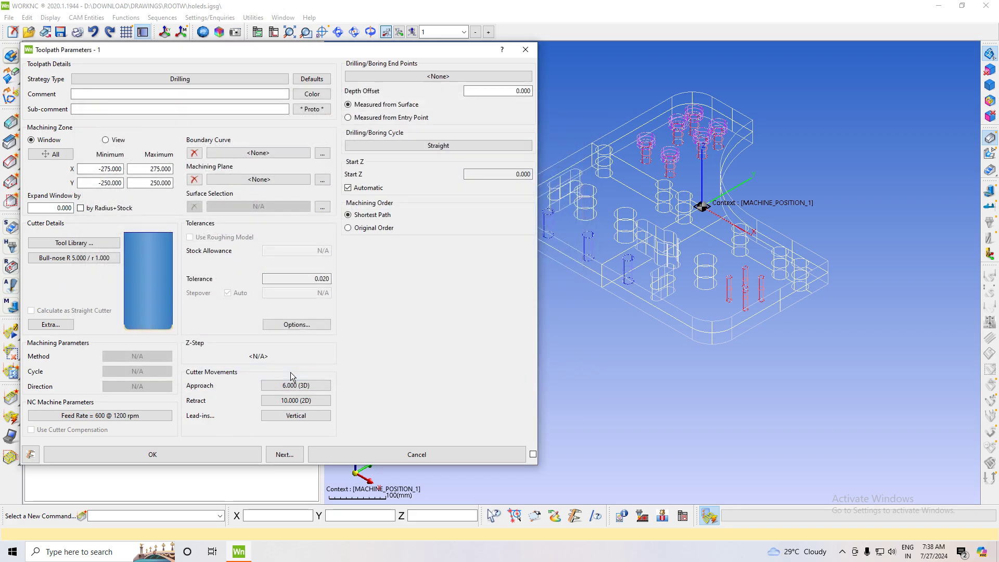
Step: Assign the point list d_00_L00 as the toolpath's drilling/boring end points
{"action": "left_click", "coordinate": [452, 79]}
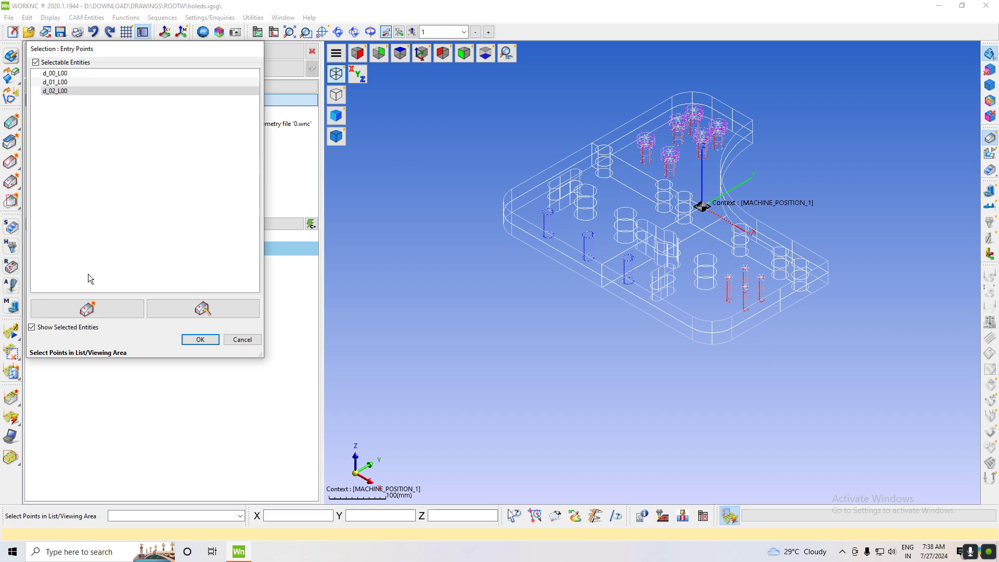
{"action": "left_click", "coordinate": [56, 83]}
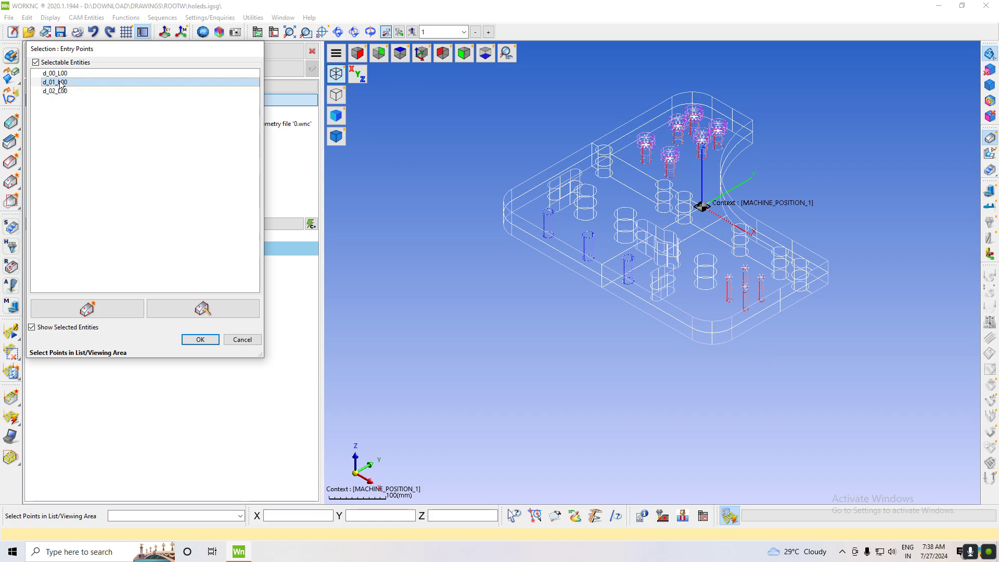
{"action": "left_click", "coordinate": [55, 74]}
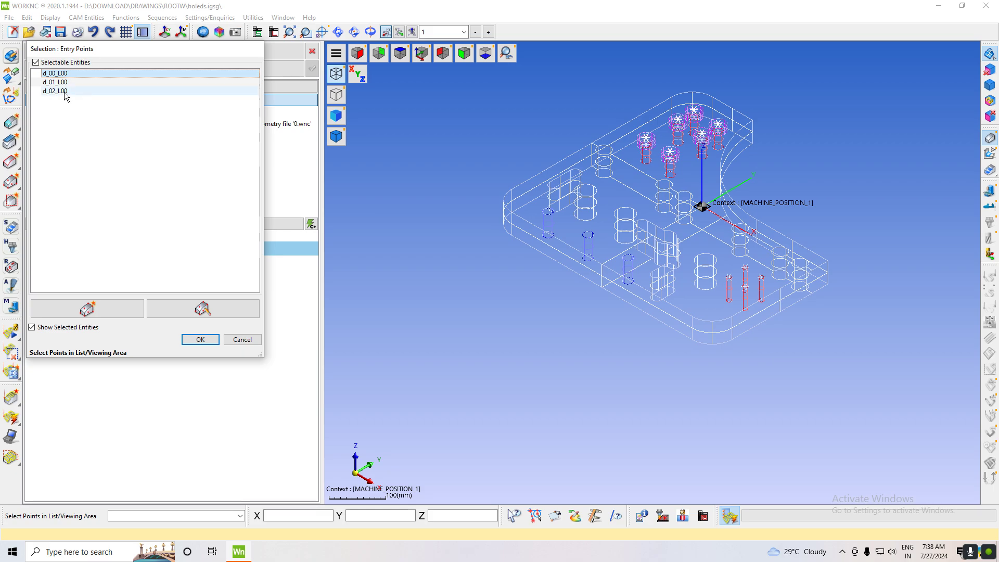
{"action": "double_click", "coordinate": [63, 74]}
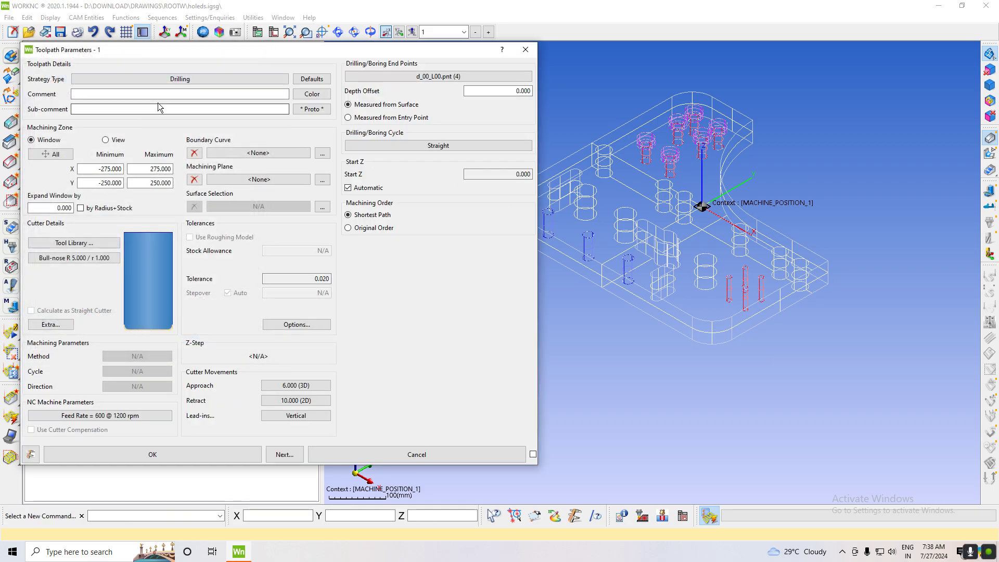
Step: Change the toolpath's cutter from a bull-nose cutter to a Drill with a 5 mm radius
{"action": "left_click", "coordinate": [97, 258]}
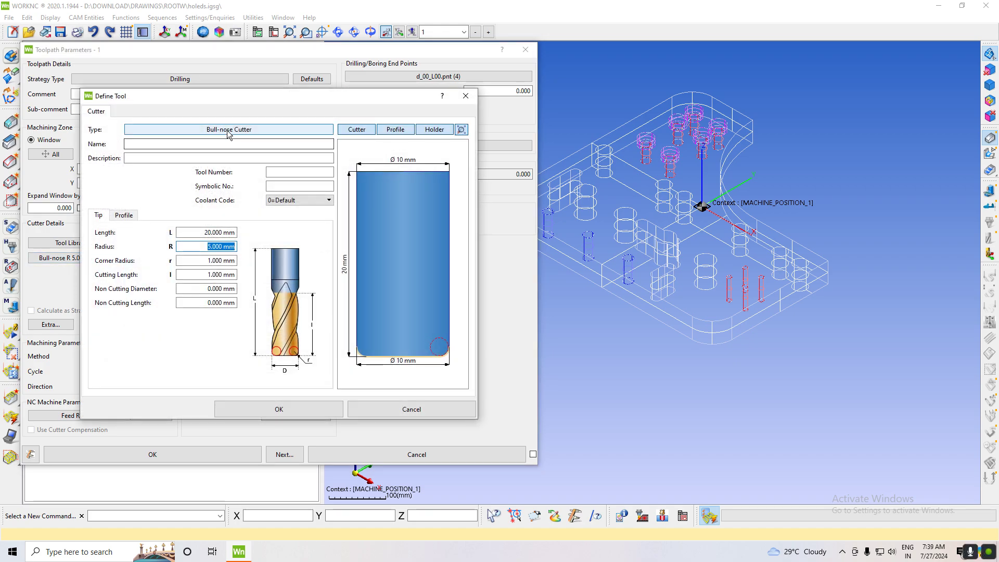
{"action": "left_click", "coordinate": [211, 130]}
{"action": "left_click", "coordinate": [204, 201]}
{"action": "left_click", "coordinate": [189, 260]}
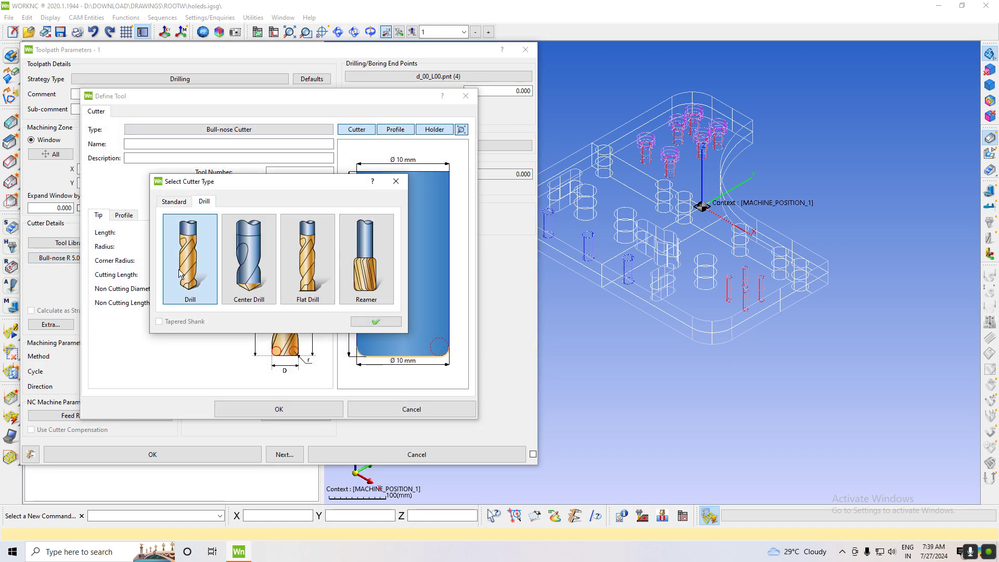
{"action": "left_click", "coordinate": [375, 322]}
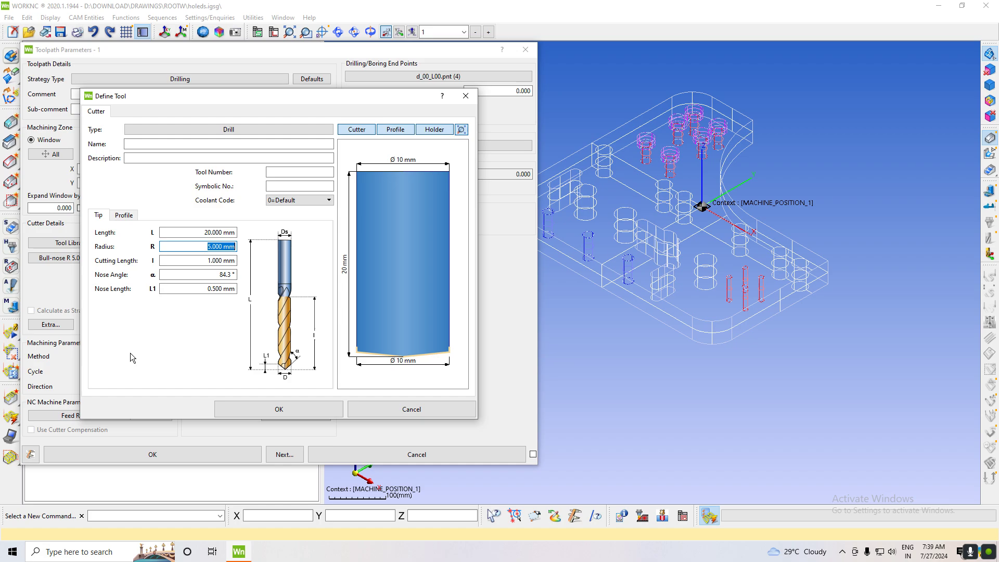
{"action": "left_click", "coordinate": [280, 409]}
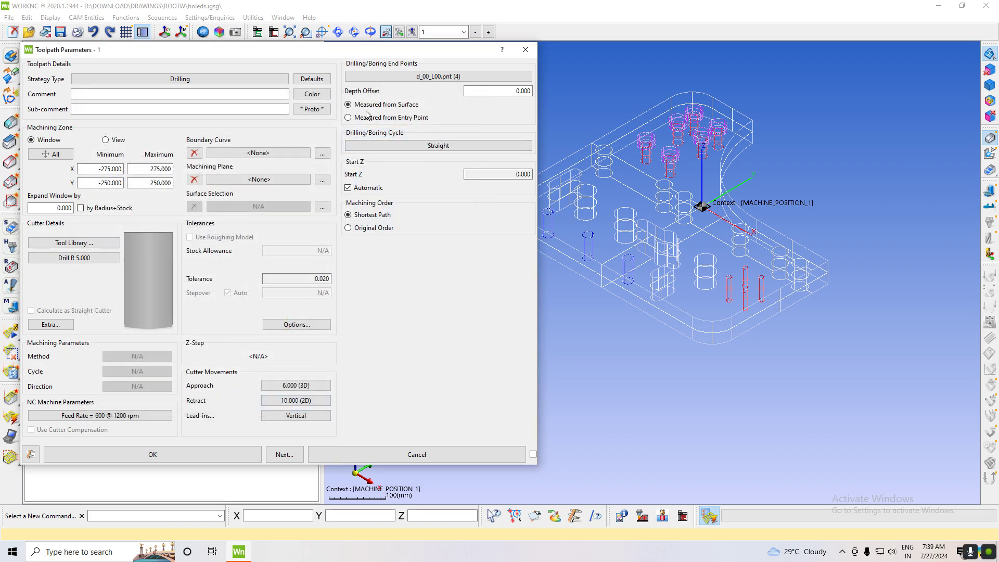
Step: Set a Retract cycle with 0.500 approach distance, a fixed Z-step of 5.000 and a depth offset of 50.000 measured from the entry point
{"action": "left_click", "coordinate": [460, 146]}
{"action": "left_click", "coordinate": [384, 298]}
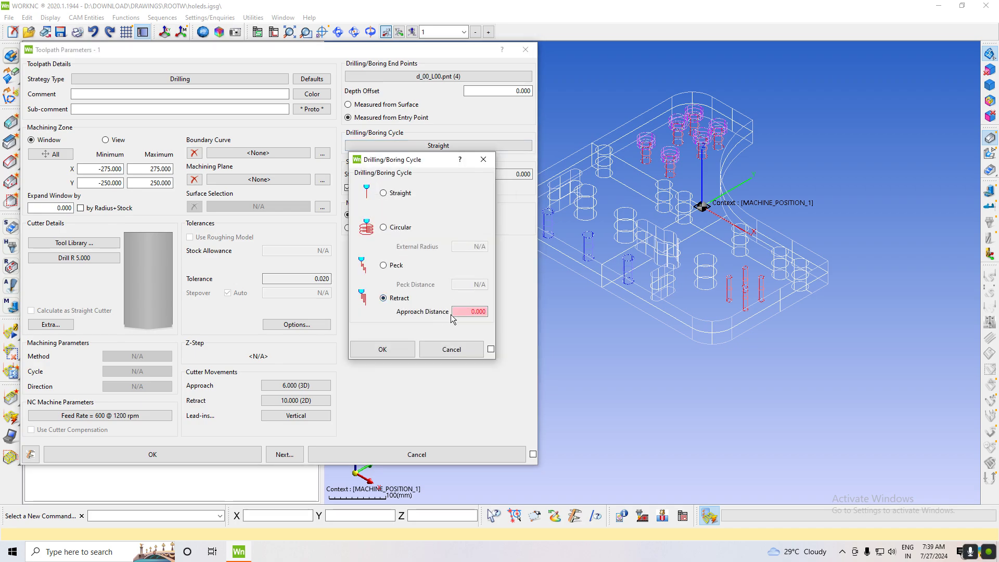
{"action": "key", "text": "Tab"}
{"action": "type", "text": "0.500"}
{"action": "left_click", "coordinate": [383, 349]}
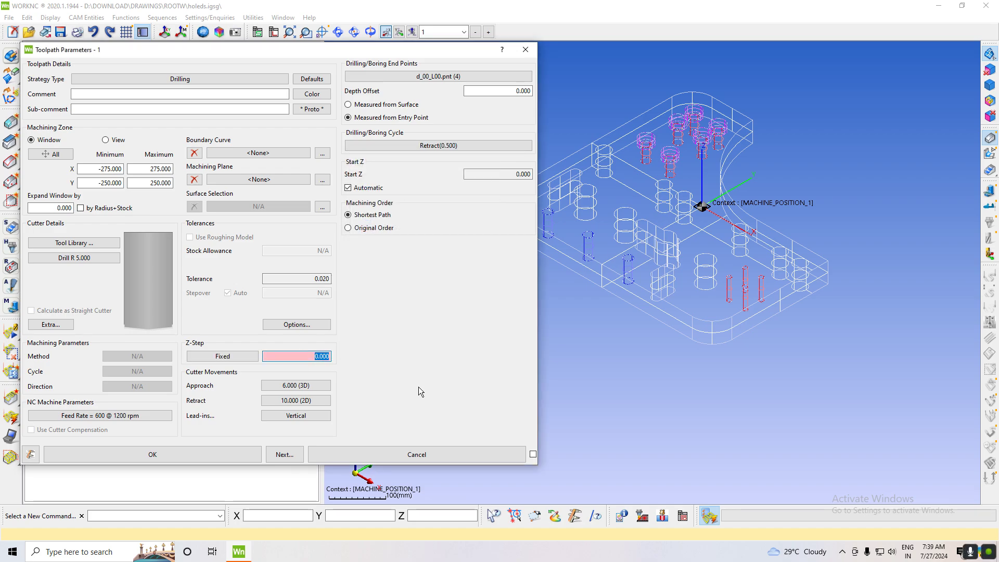
{"action": "type", "text": "5.000"}
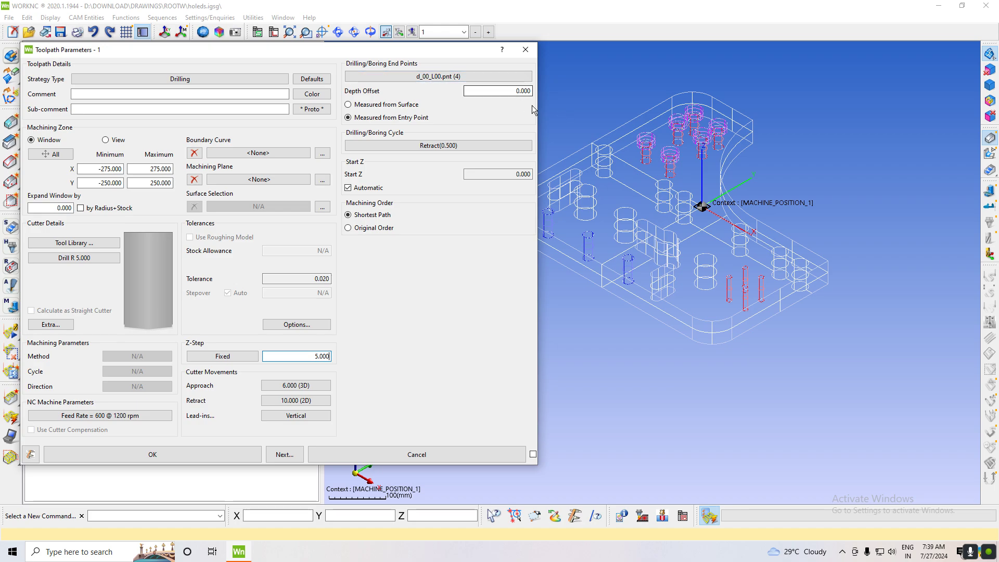
{"action": "left_click", "coordinate": [471, 92]}
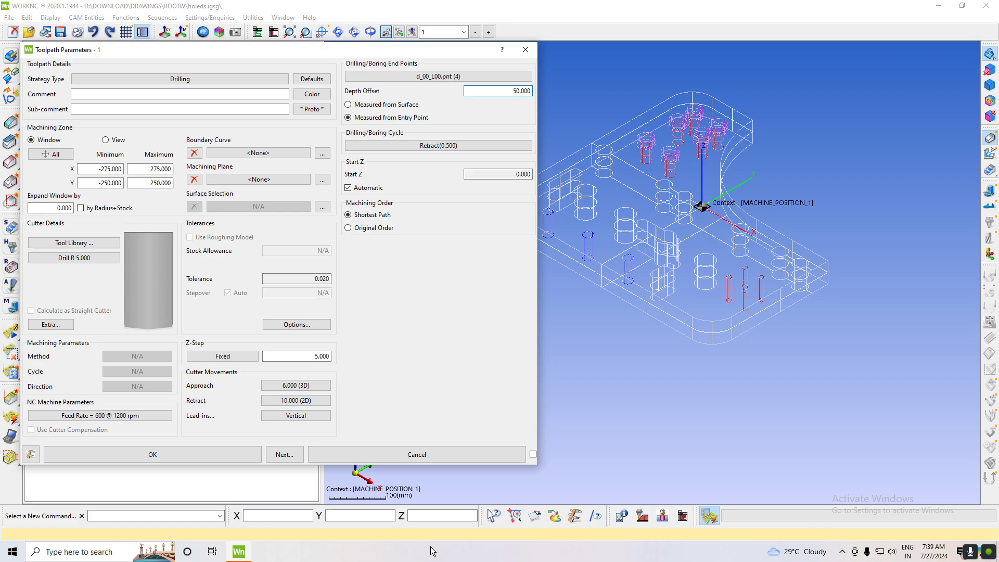
Step: Set the spindle speed to 500 rpm and both the feed rate and approach rate to 50
{"action": "left_click", "coordinate": [141, 416]}
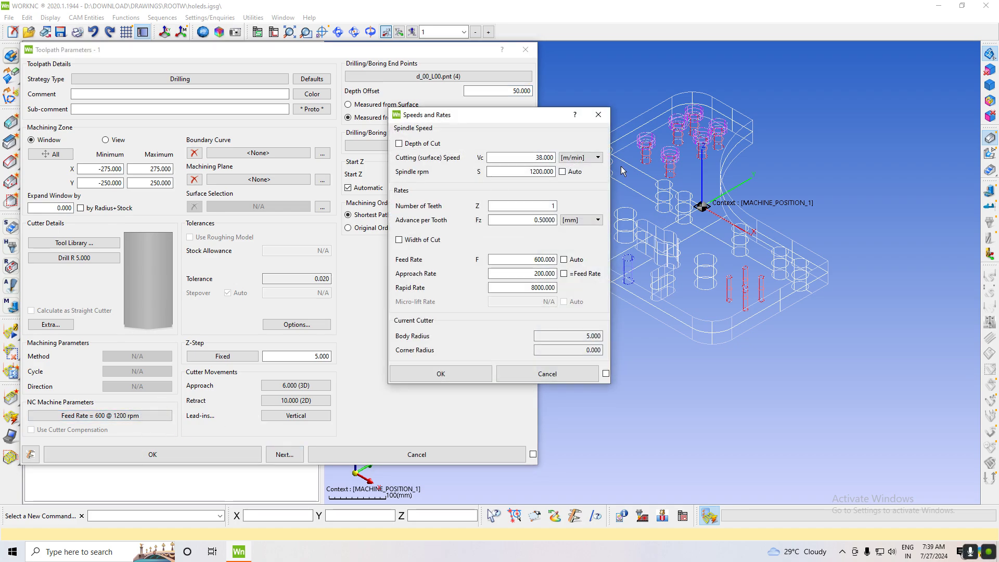
{"action": "double_click", "coordinate": [521, 171]}
{"action": "type", "text": "50"}
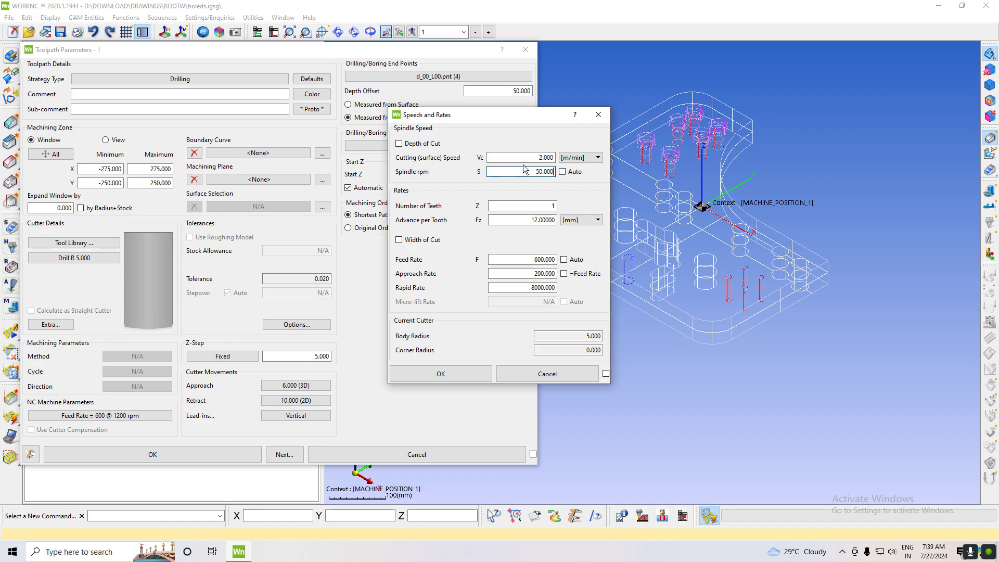
{"action": "double_click", "coordinate": [497, 170]}
{"action": "type", "text": "500"}
{"action": "double_click", "coordinate": [520, 259]}
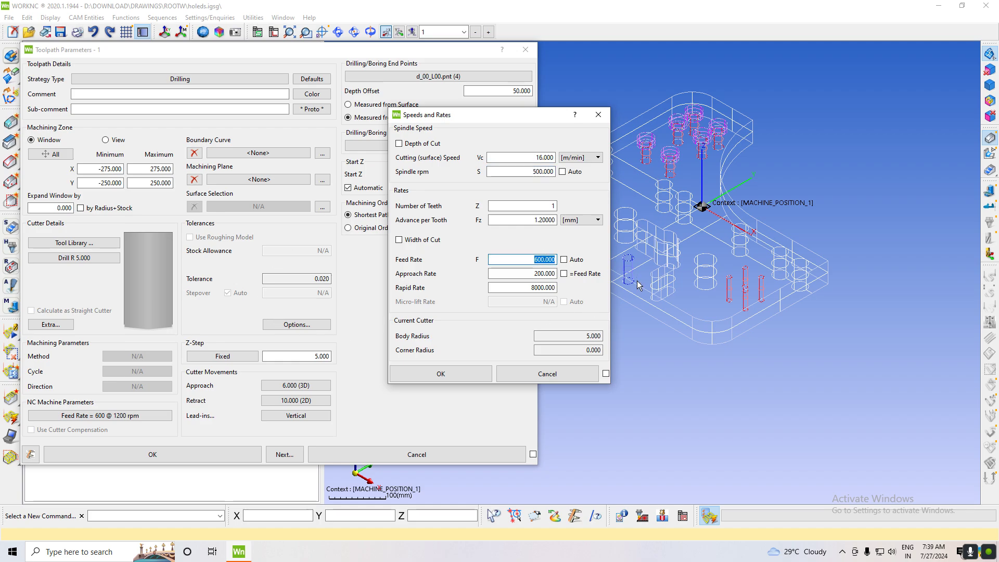
{"action": "key", "text": "Tab"}
{"action": "left_click", "coordinate": [527, 276]}
{"action": "double_click", "coordinate": [527, 275]}
{"action": "type", "text": "50.000"}
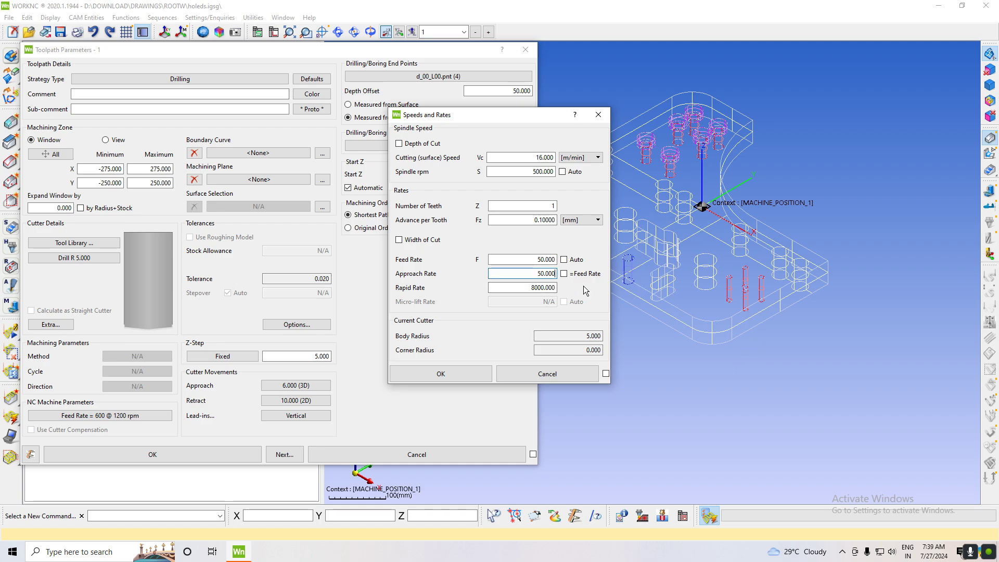
{"action": "left_click", "coordinate": [449, 374]}
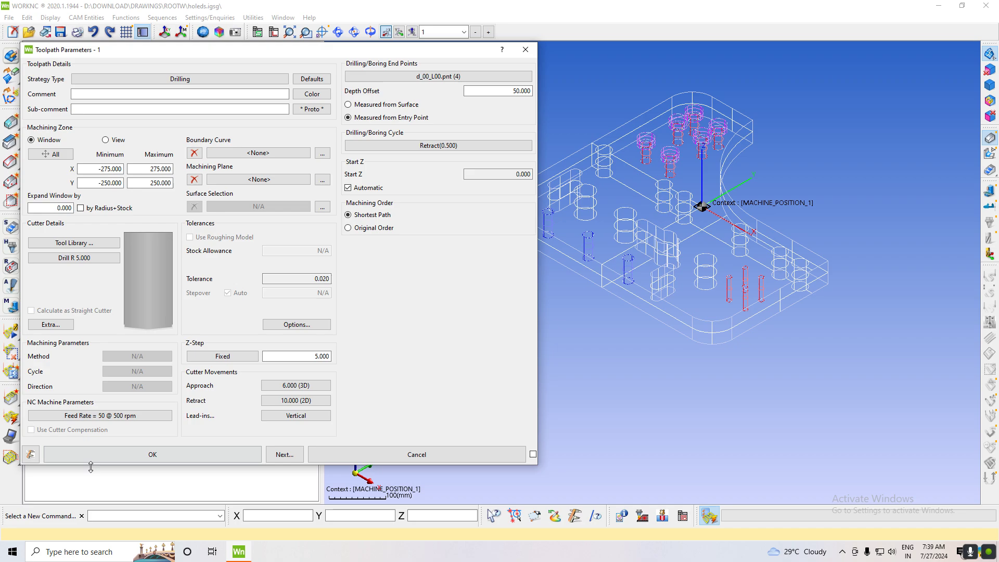
Step: Accept the drilling toolpath parameters, calculate the toolpath and switch the part to shaded display
{"action": "left_click", "coordinate": [184, 458]}
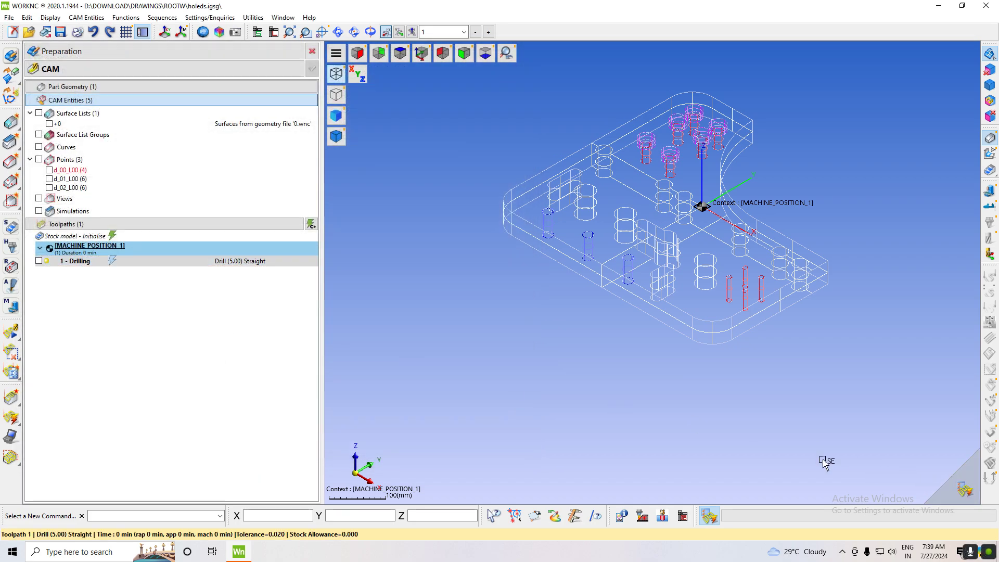
{"action": "left_click", "coordinate": [335, 139]}
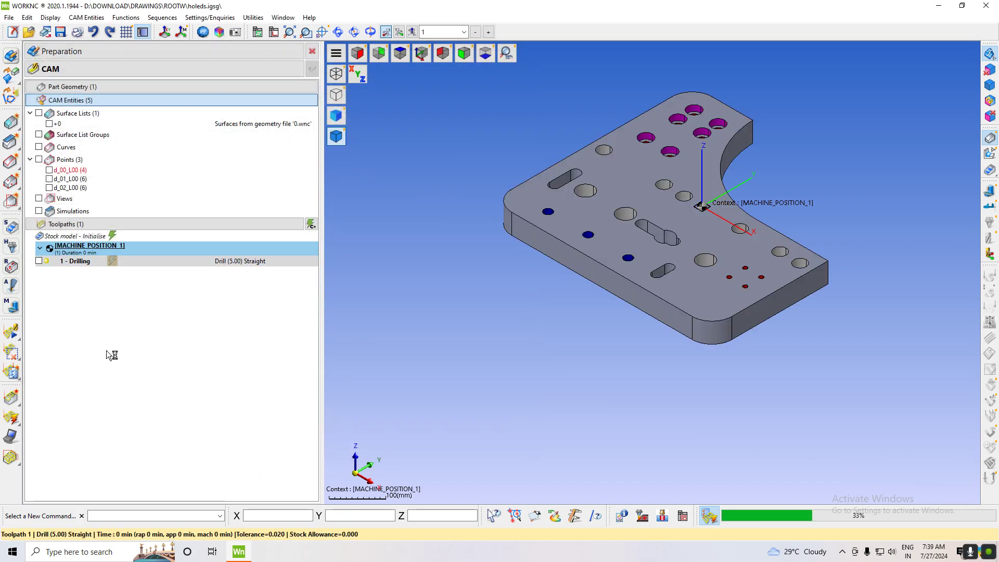
{"action": "right_click", "coordinate": [122, 298]}
{"action": "left_click", "coordinate": [436, 293]}
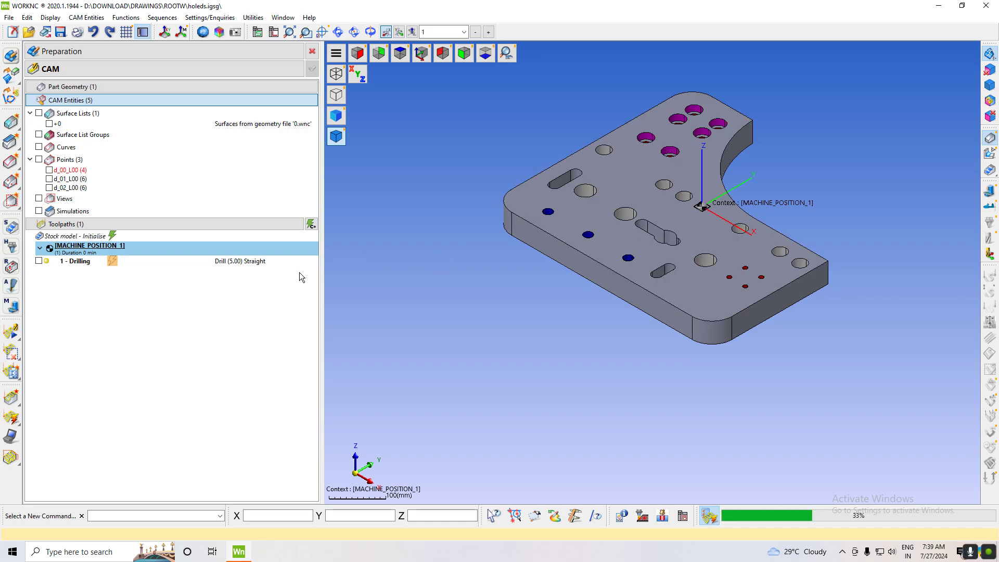
Step: Show the calculated drilling toolpath and examine its depth through the four small holes in wireframe, from the side and at an angle
{"action": "left_click", "coordinate": [40, 261]}
{"action": "left_click", "coordinate": [379, 54]}
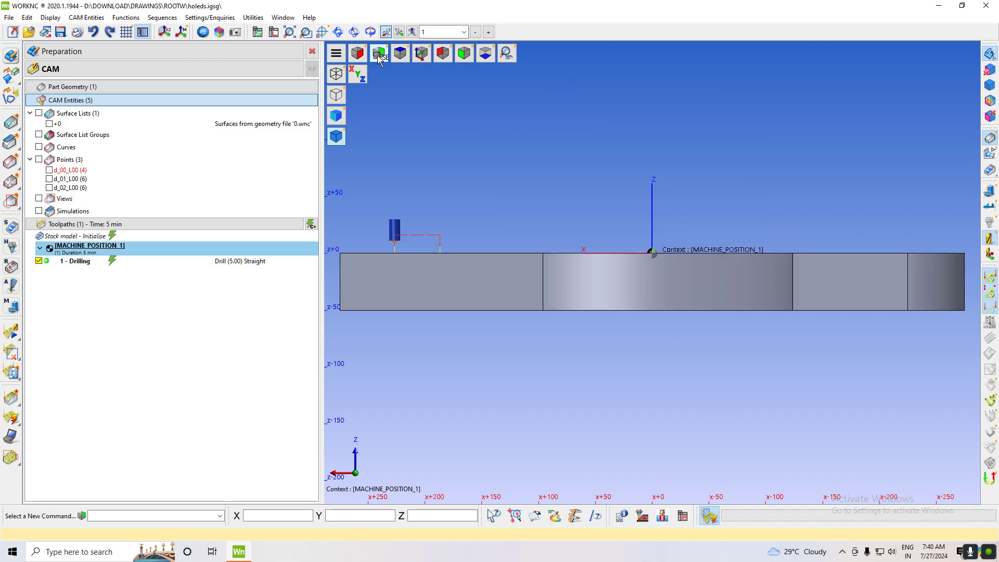
{"action": "scroll", "coordinate": [452, 243], "scroll_direction": "up", "scroll_amount": 5}
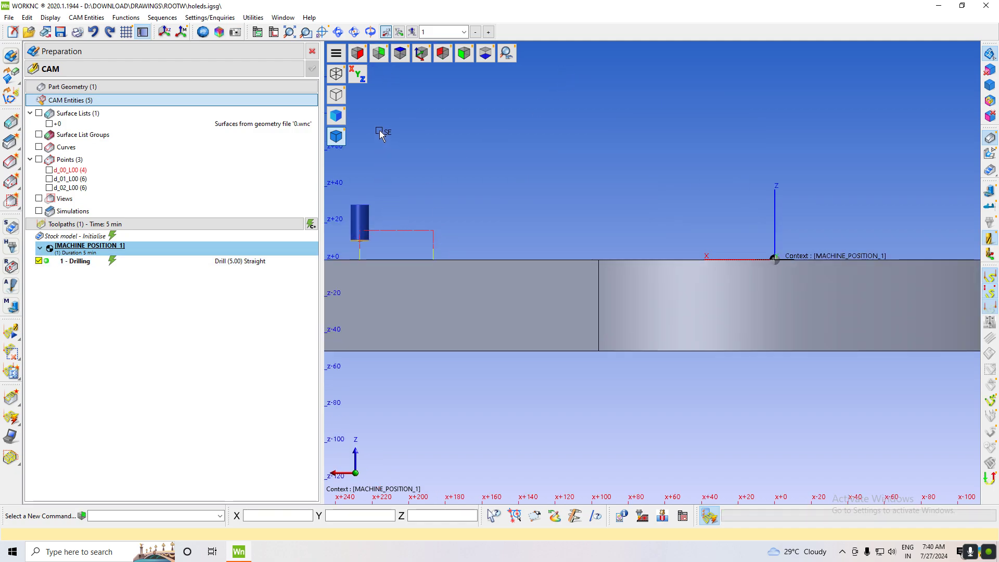
{"action": "left_click", "coordinate": [335, 74]}
{"action": "scroll", "coordinate": [541, 274], "scroll_direction": "down", "scroll_amount": 4}
{"action": "scroll", "coordinate": [460, 314], "scroll_direction": "up", "scroll_amount": 5}
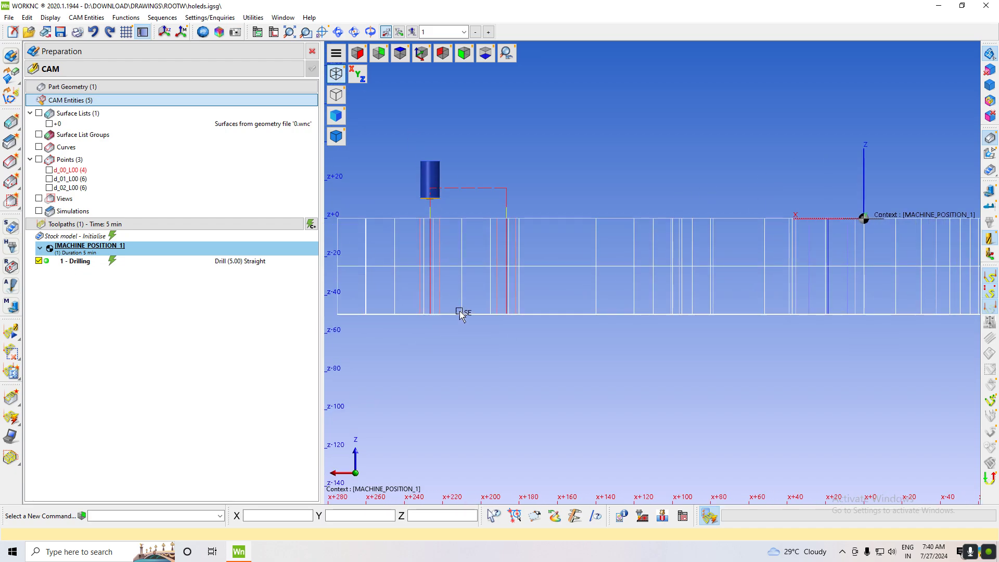
{"action": "middle_click_drag", "start_coordinate": [629, 163], "coordinate": [626, 226]}
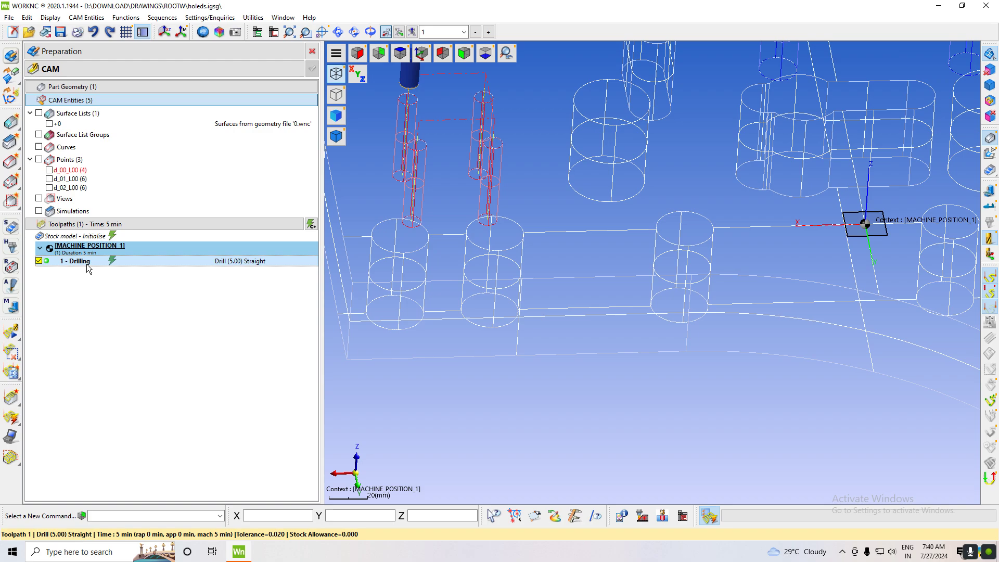
Step: Play the drilling toolpath's progressive display and check the drill's depth at the bottom face from the side
{"action": "left_click", "coordinate": [15, 332]}
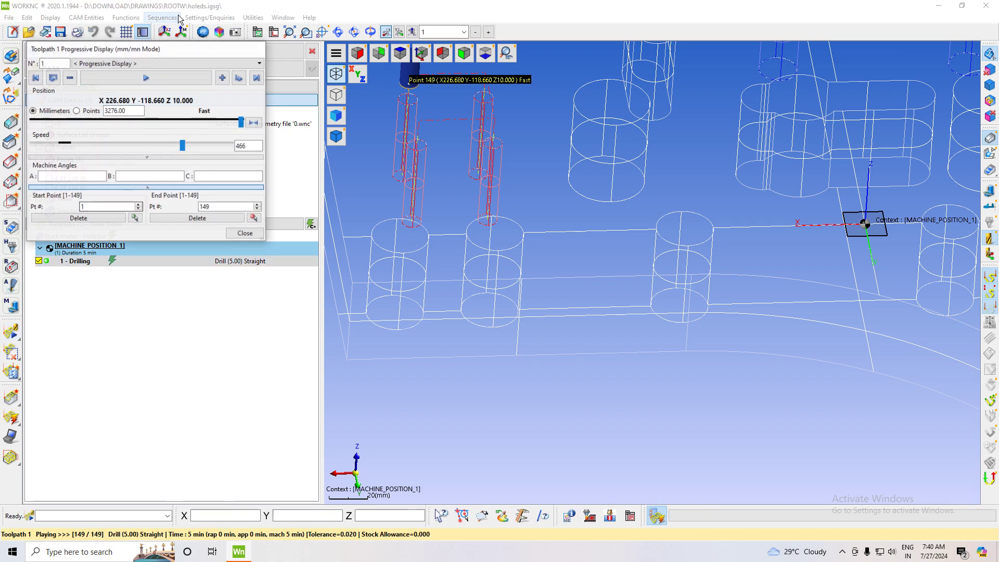
{"action": "left_click", "coordinate": [149, 77]}
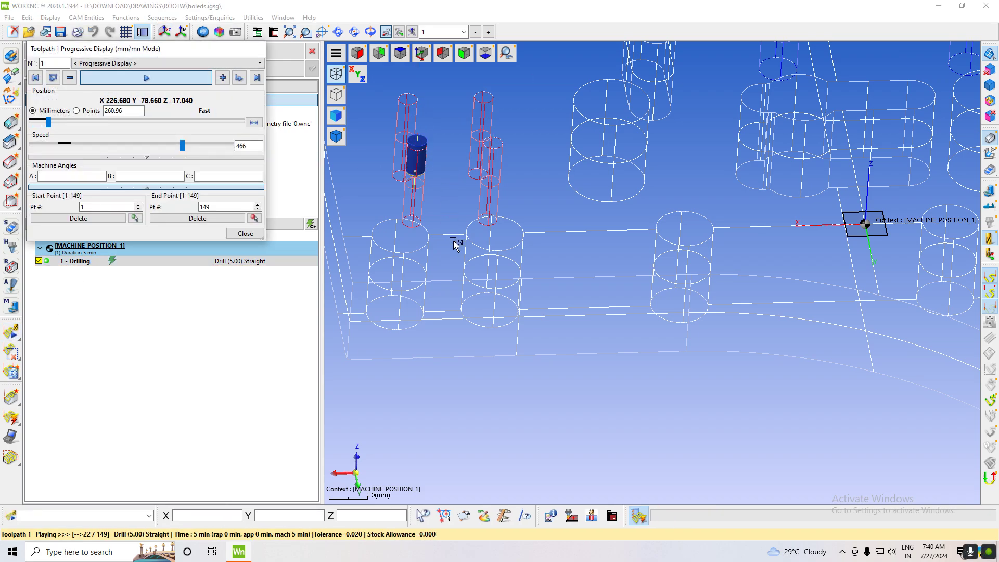
{"action": "left_click", "coordinate": [389, 57]}
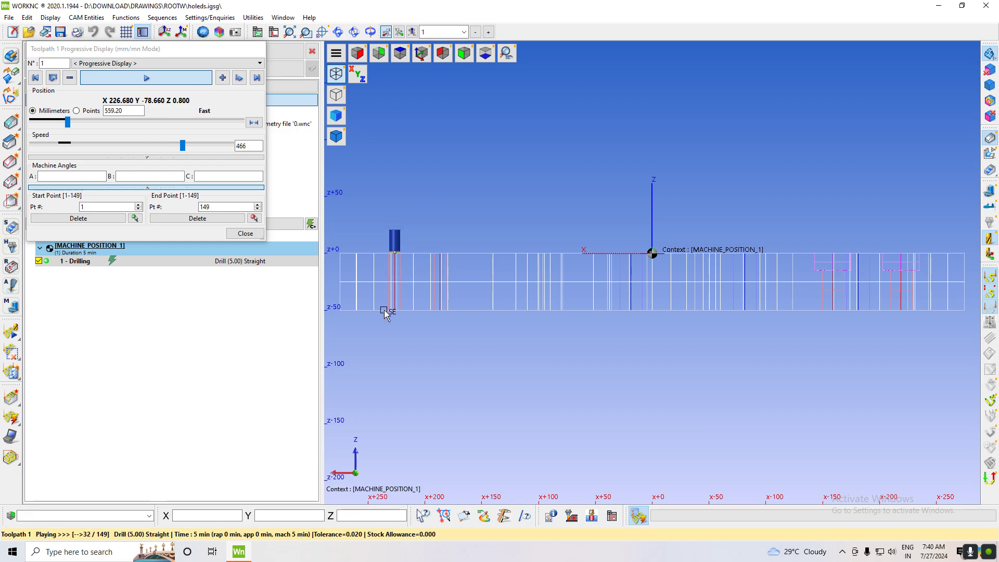
{"action": "scroll", "coordinate": [404, 325], "scroll_direction": "up", "scroll_amount": 5}
{"action": "scroll", "coordinate": [406, 316], "scroll_direction": "up", "scroll_amount": 2}
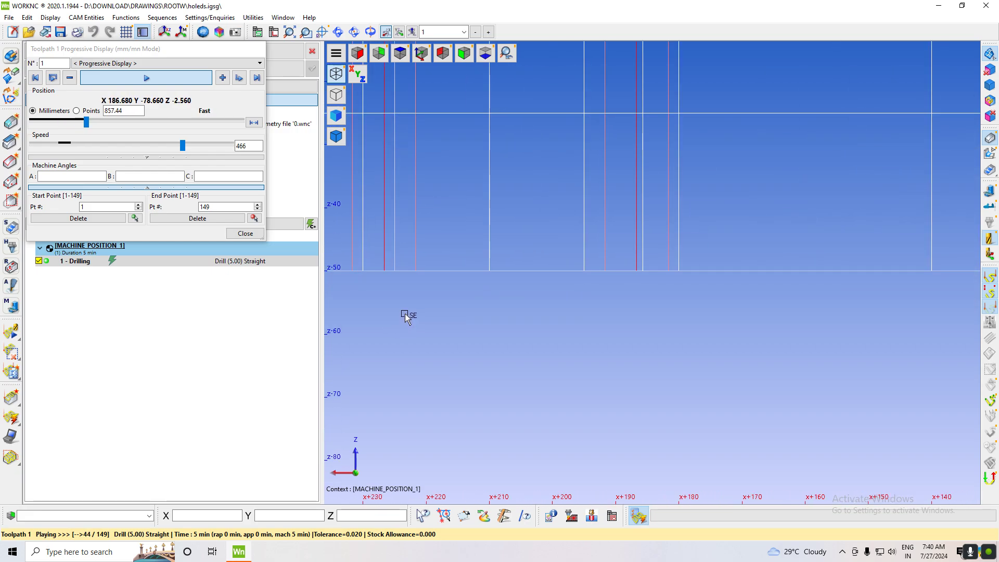
{"action": "left_click", "coordinate": [245, 233]}
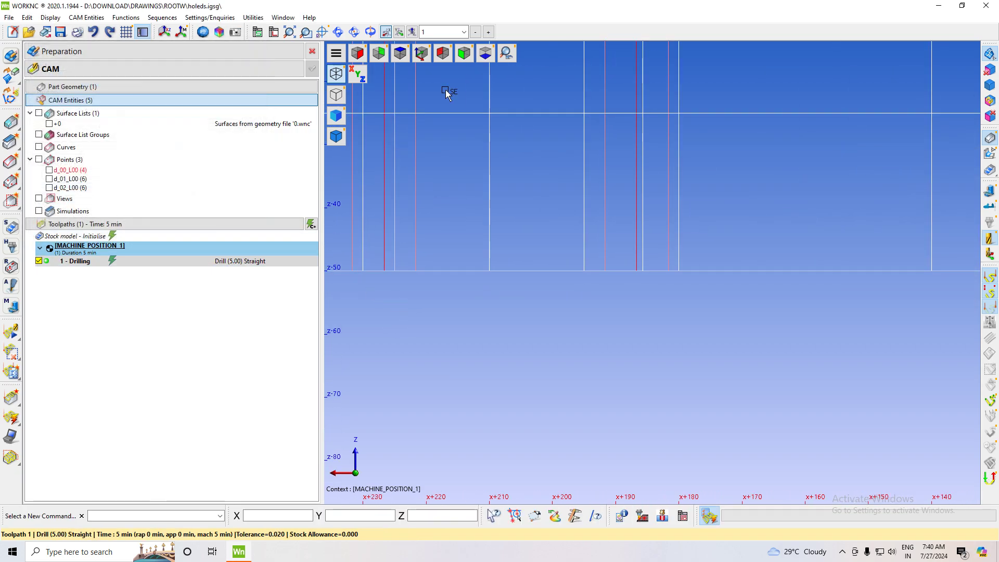
Step: Restore the shaded isometric view and duplicate the first Drilling toolpath, saving the workzone changes
{"action": "left_click", "coordinate": [421, 52]}
{"action": "left_click", "coordinate": [336, 136]}
{"action": "scroll", "coordinate": [728, 248], "scroll_direction": "down", "scroll_amount": 2}
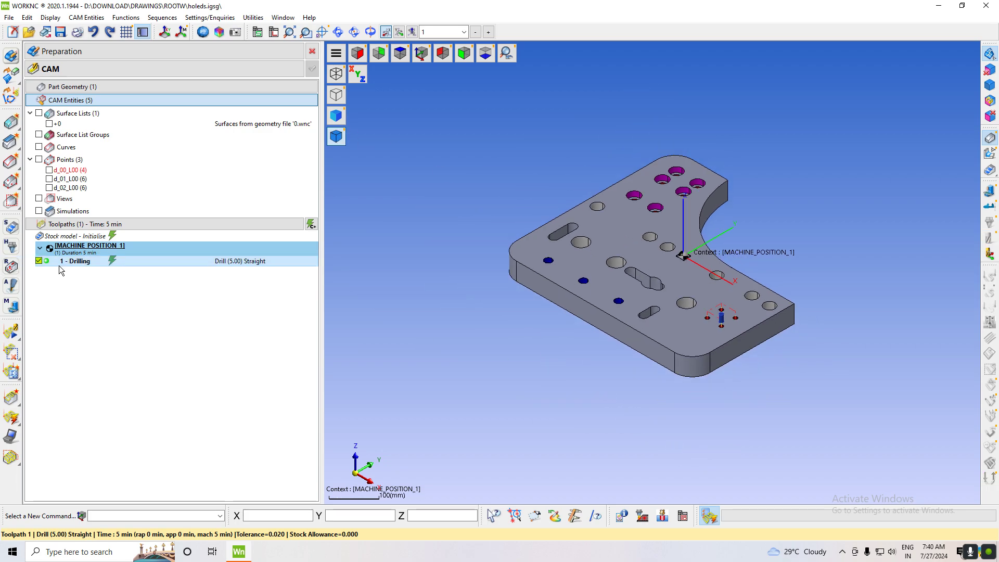
{"action": "right_click", "coordinate": [102, 259]}
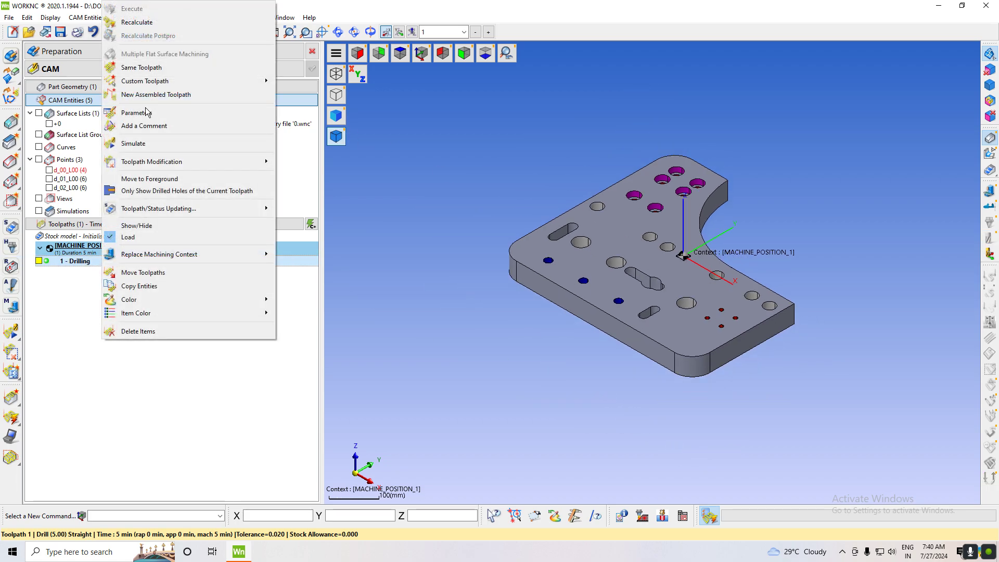
{"action": "left_click", "coordinate": [158, 286]}
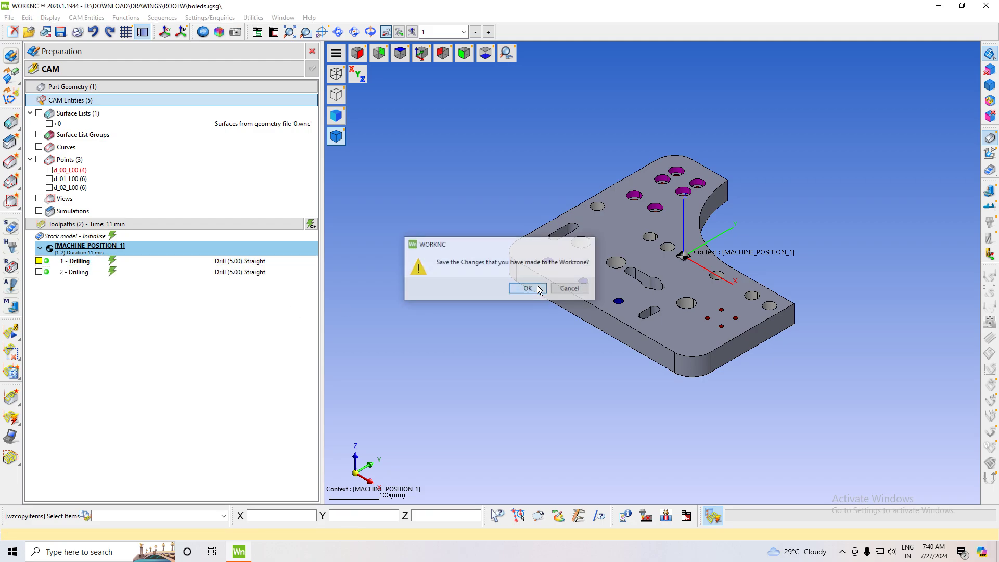
{"action": "left_click", "coordinate": [536, 286]}
Step: Edit the copied toolpath's parameters to use the point list d_01_L00 as its drilling/boring end points
{"action": "double_click", "coordinate": [45, 270]}
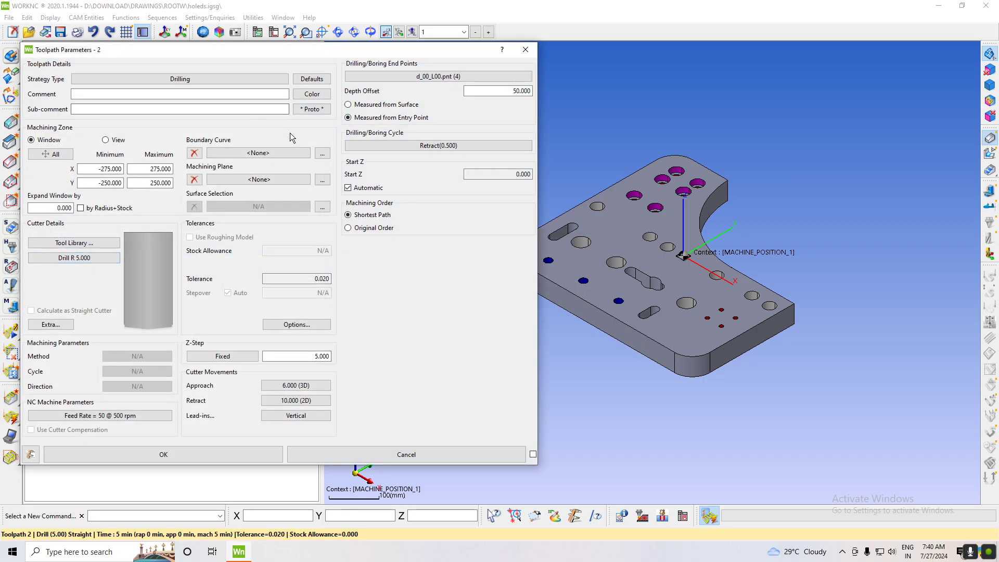
{"action": "left_click", "coordinate": [429, 79]}
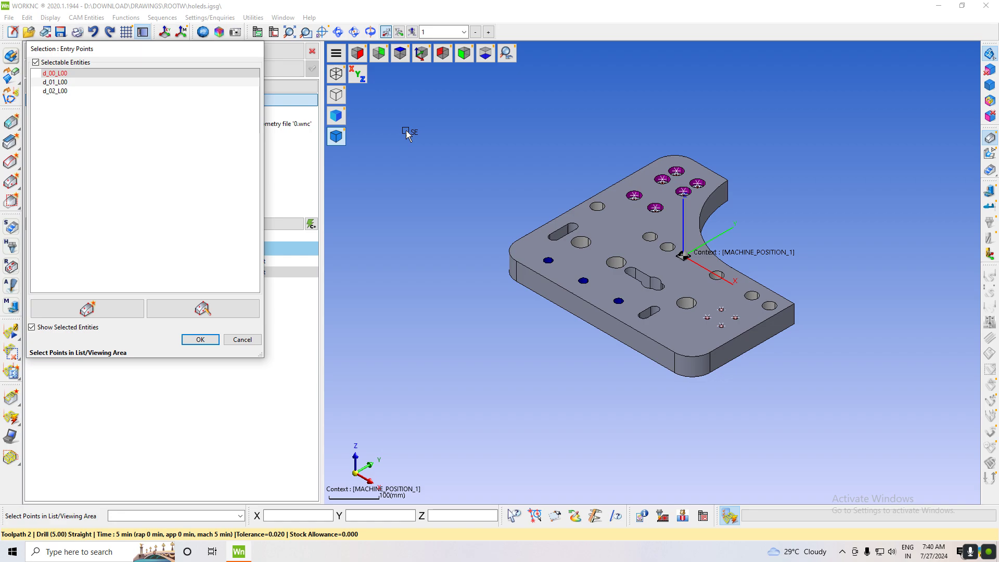
{"action": "left_click", "coordinate": [109, 83]}
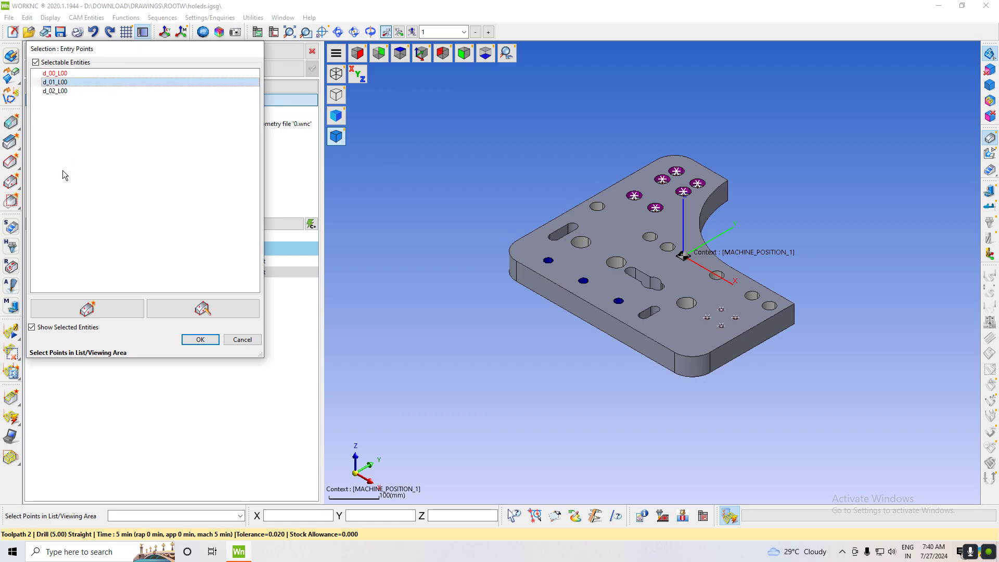
{"action": "left_click", "coordinate": [201, 340]}
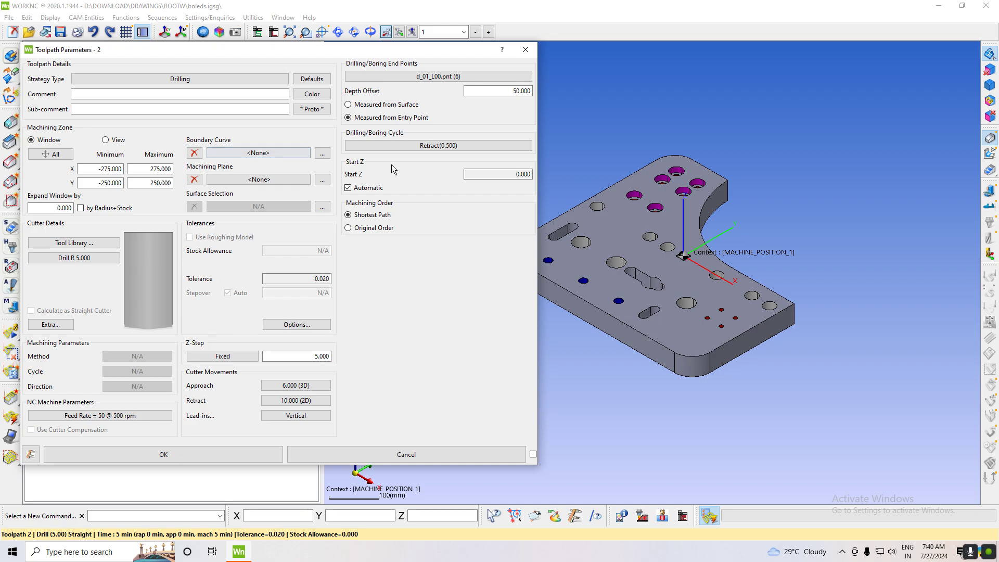
Step: Set the copied toolpath's depth offset to 15 and its drilling/boring cycle to Circular with an external radius of 20
{"action": "left_click", "coordinate": [451, 145]}
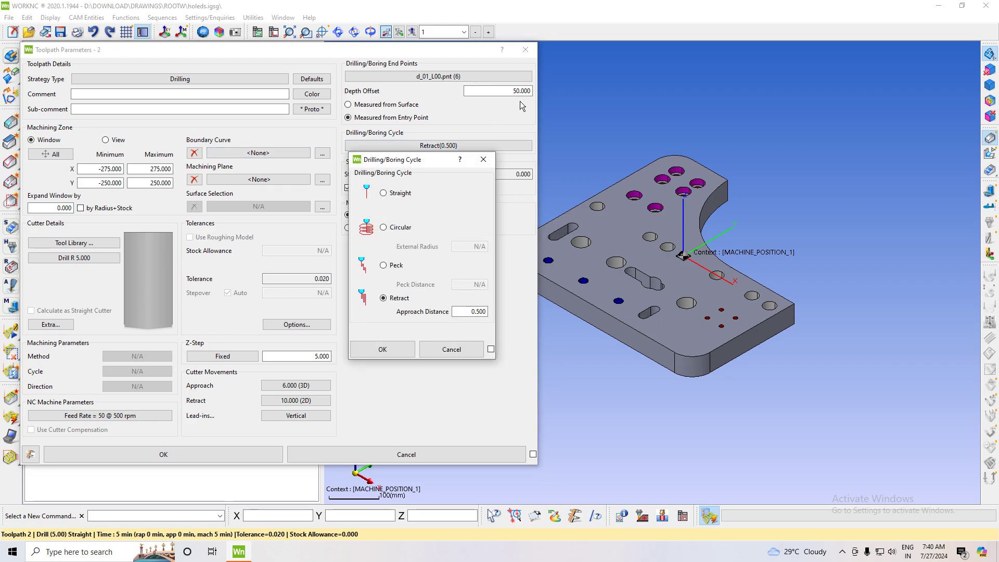
{"action": "left_click", "coordinate": [483, 159]}
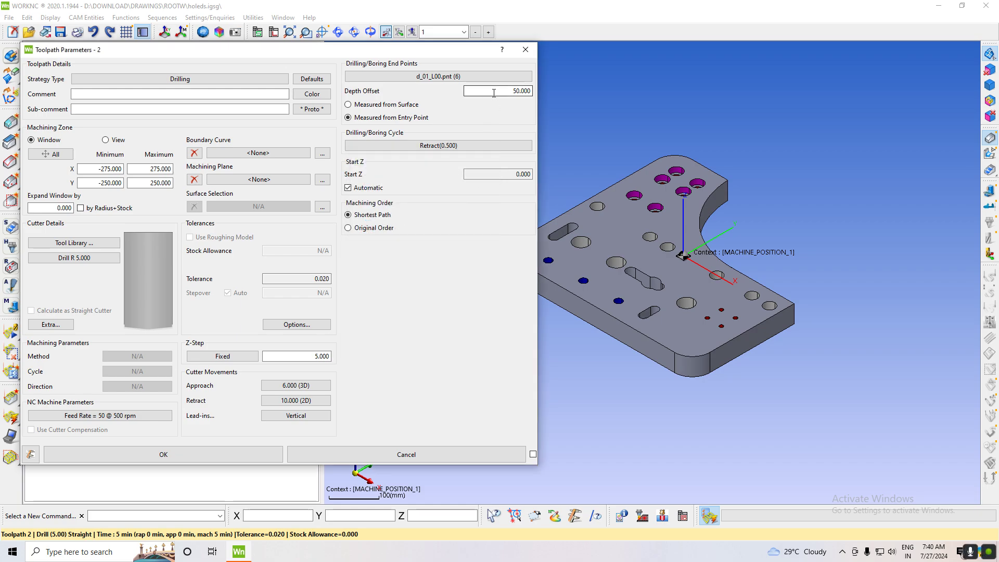
{"action": "type", "text": "15.000"}
{"action": "left_click", "coordinate": [453, 146]}
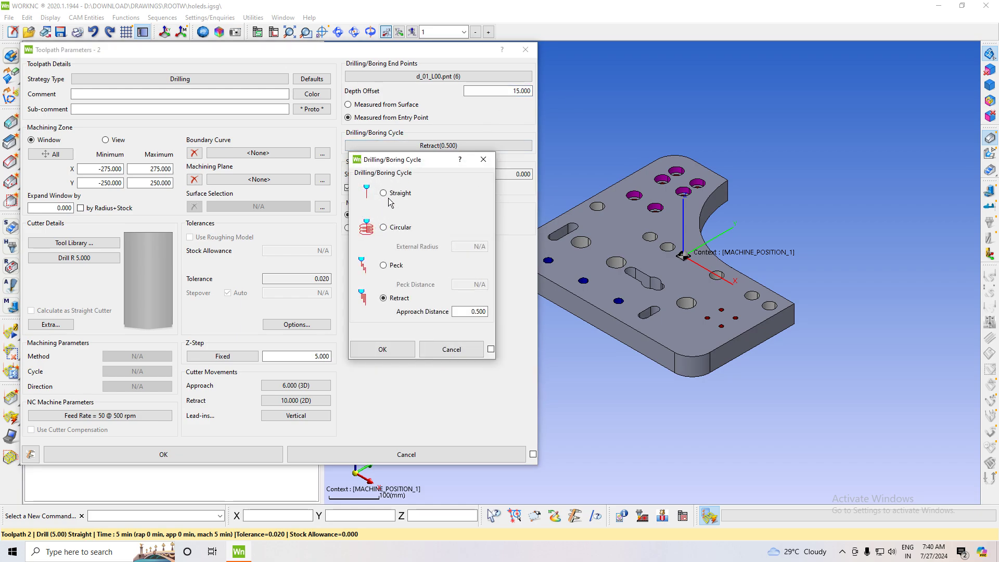
{"action": "left_click", "coordinate": [403, 232]}
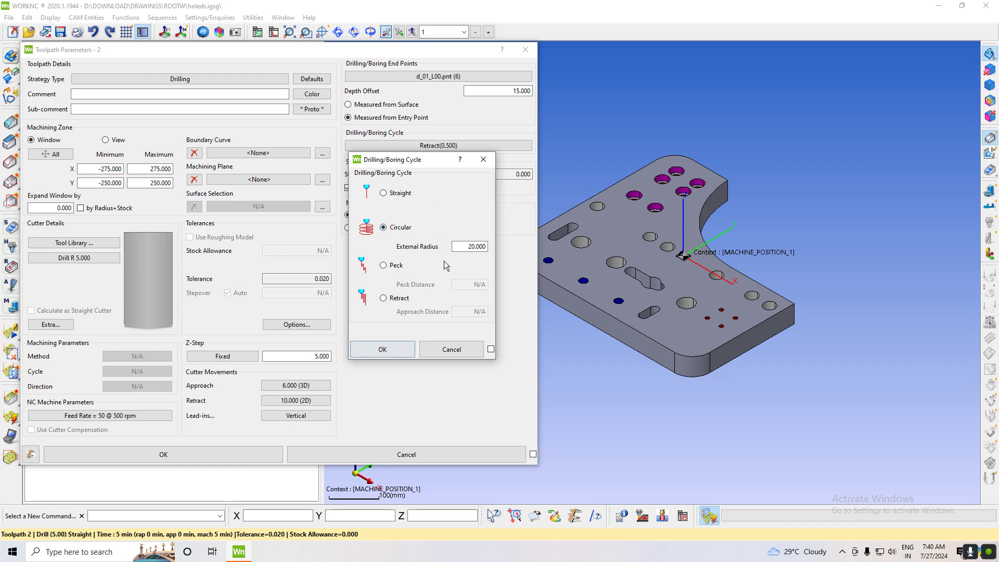
{"action": "left_click", "coordinate": [382, 349]}
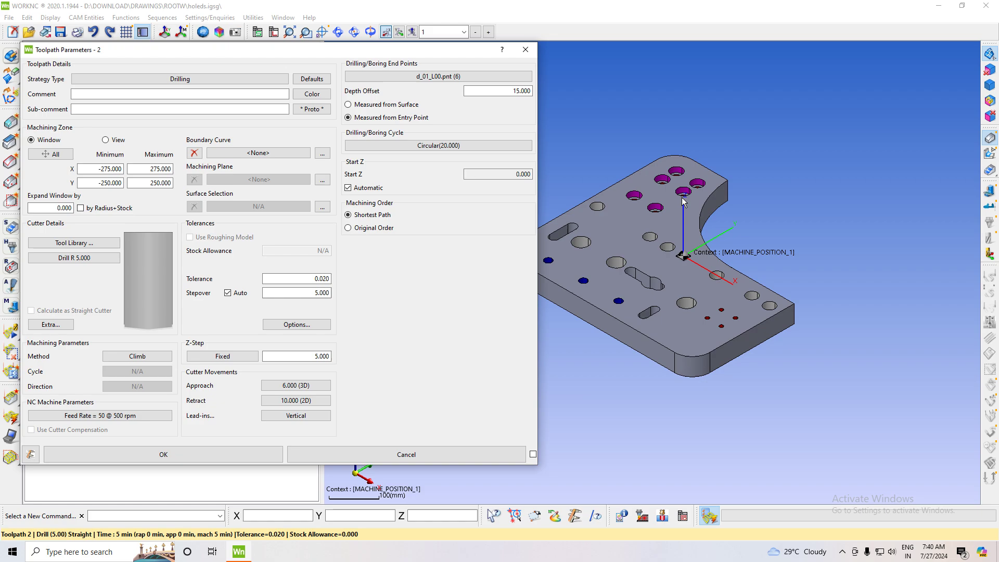
Step: Change the toolpath's cutter type from drill to a standard Flat cutter with a 5 mm radius
{"action": "left_click", "coordinate": [70, 262]}
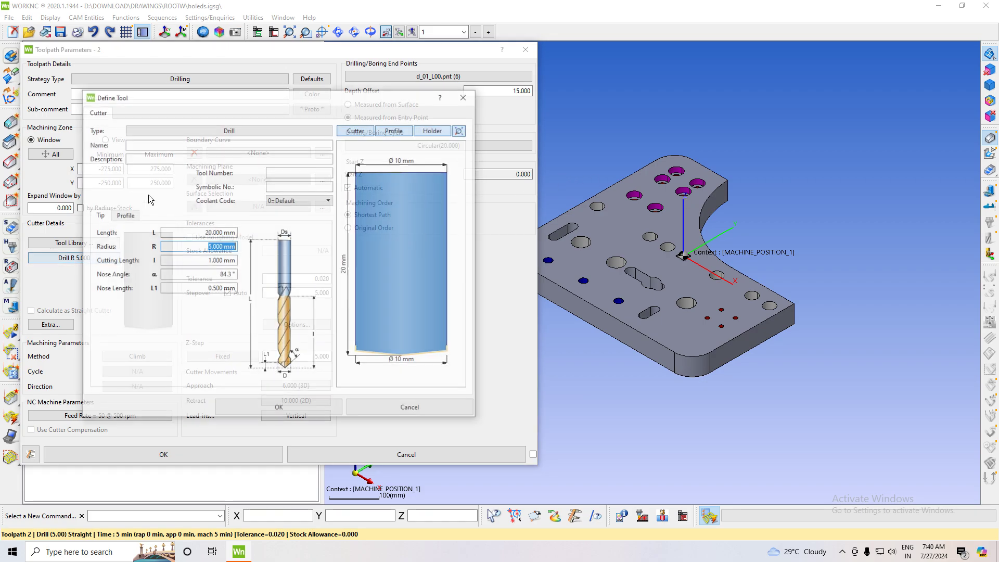
{"action": "left_click", "coordinate": [229, 130]}
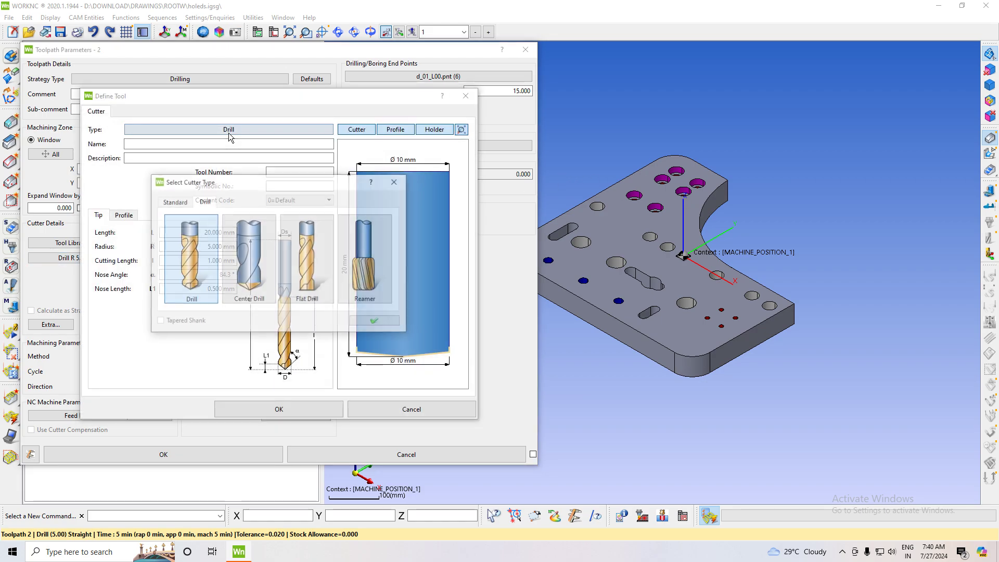
{"action": "left_click", "coordinate": [176, 203]}
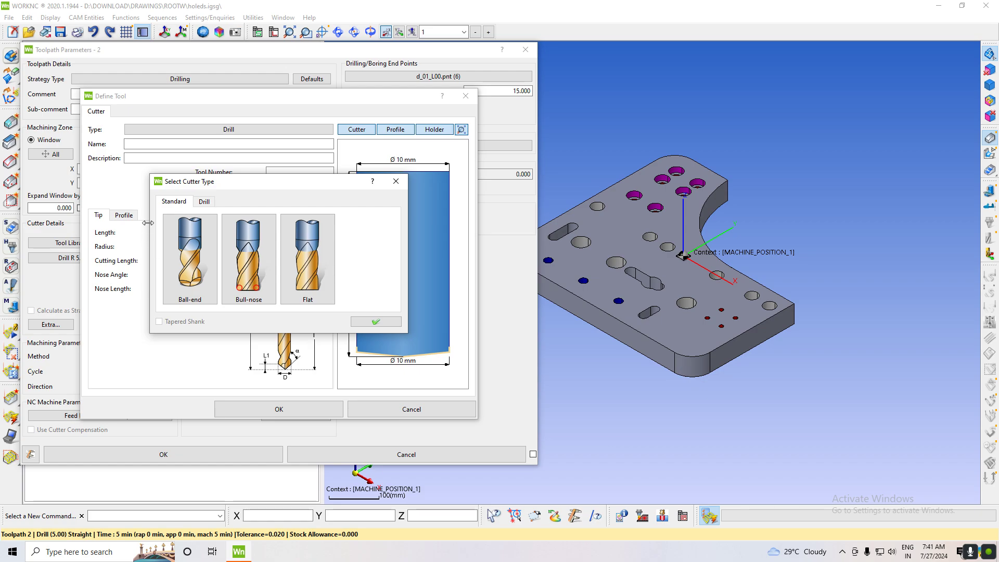
{"action": "left_click", "coordinate": [376, 322]}
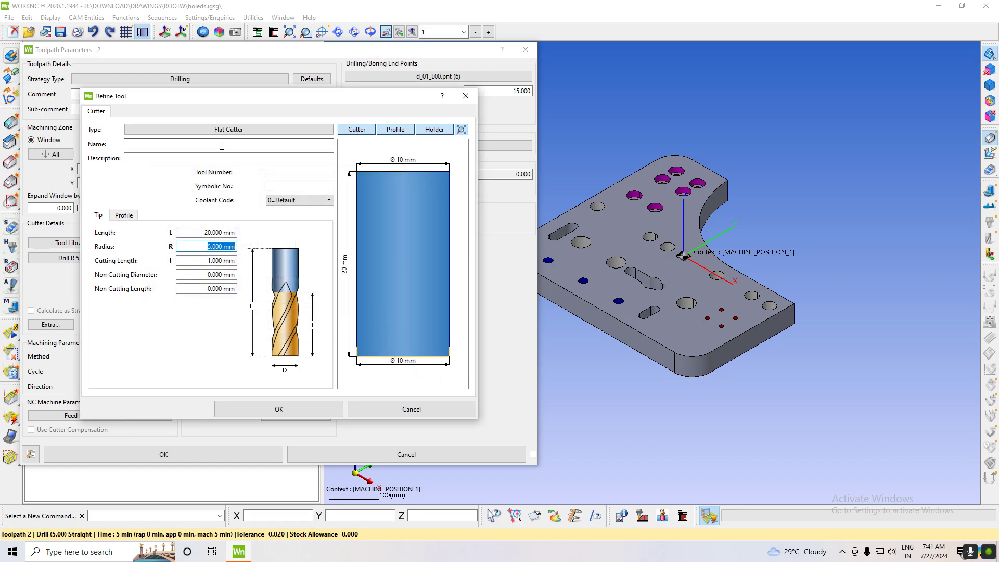
{"action": "left_click", "coordinate": [300, 408]}
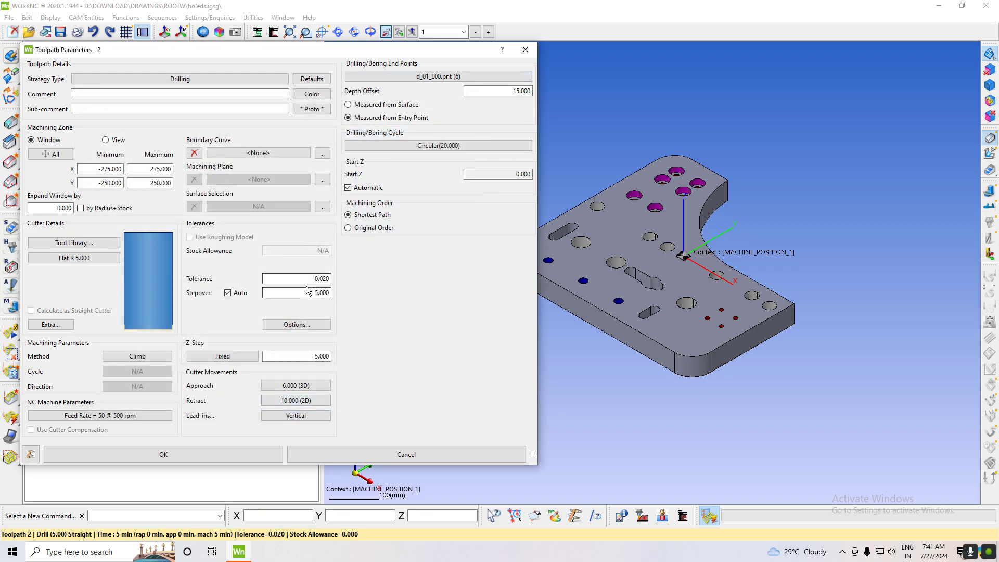
Step: Set the fixed Z-step to 0.2 and switch the lead-in to a Ramp with a 2° angle
{"action": "left_click", "coordinate": [297, 354]}
{"action": "type", "text": ".2"}
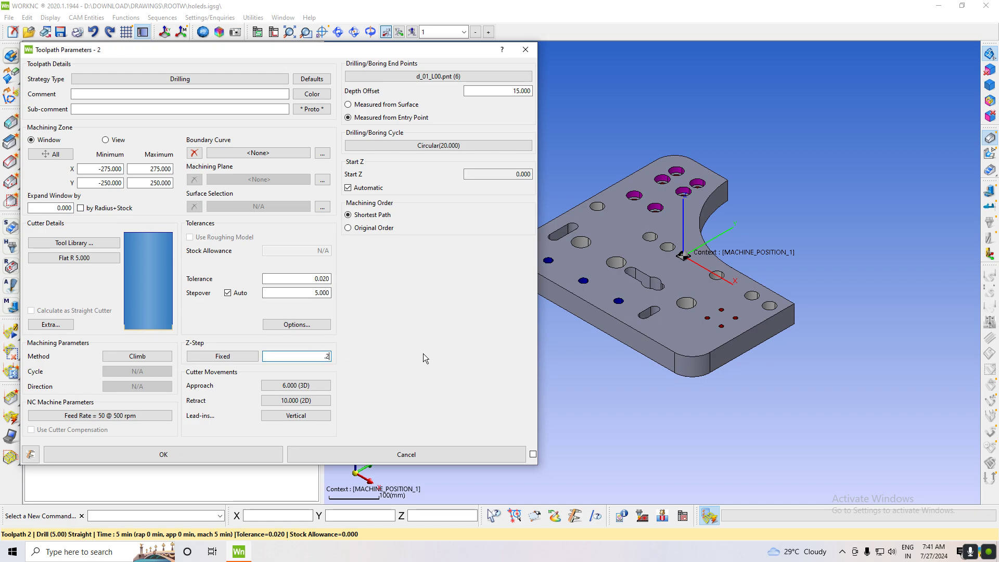
{"action": "key", "text": "Return"}
{"action": "left_click", "coordinate": [313, 416]}
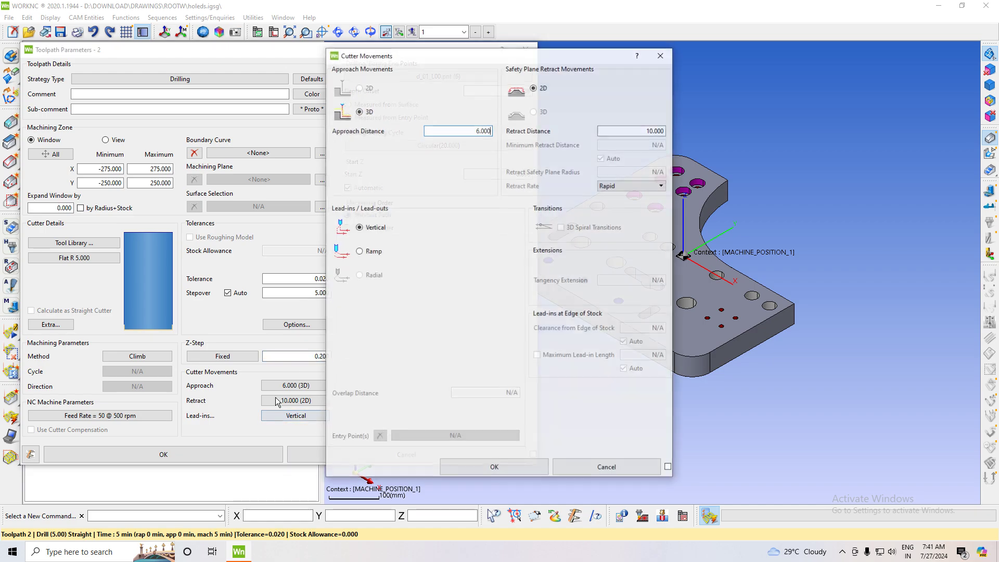
{"action": "left_click", "coordinate": [359, 251]}
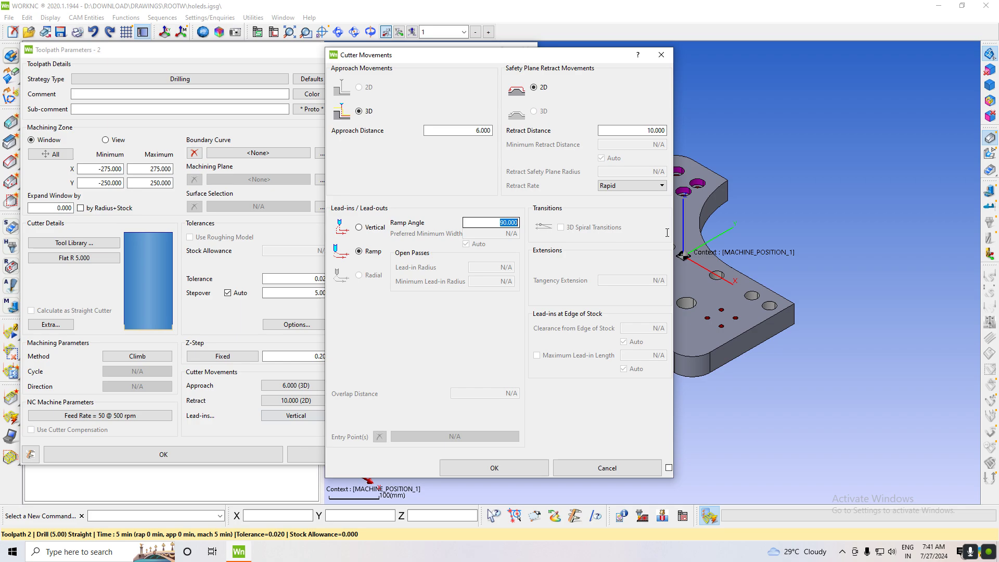
{"action": "left_click", "coordinate": [485, 473]}
Step: Set the toolpath's spindle speed to 3500 rpm, feed rate to 1200 and approach rate to 800
{"action": "left_click", "coordinate": [109, 416]}
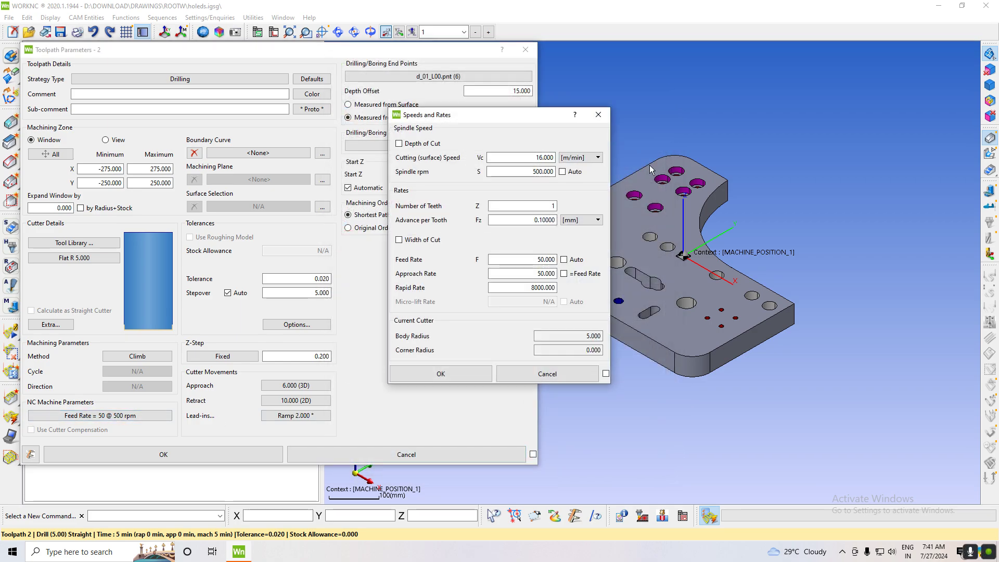
{"action": "double_click", "coordinate": [521, 173]}
{"action": "key", "text": "BackSpace"}
{"action": "type", "text": "3500"}
{"action": "key", "text": "Return"}
{"action": "double_click", "coordinate": [541, 259]}
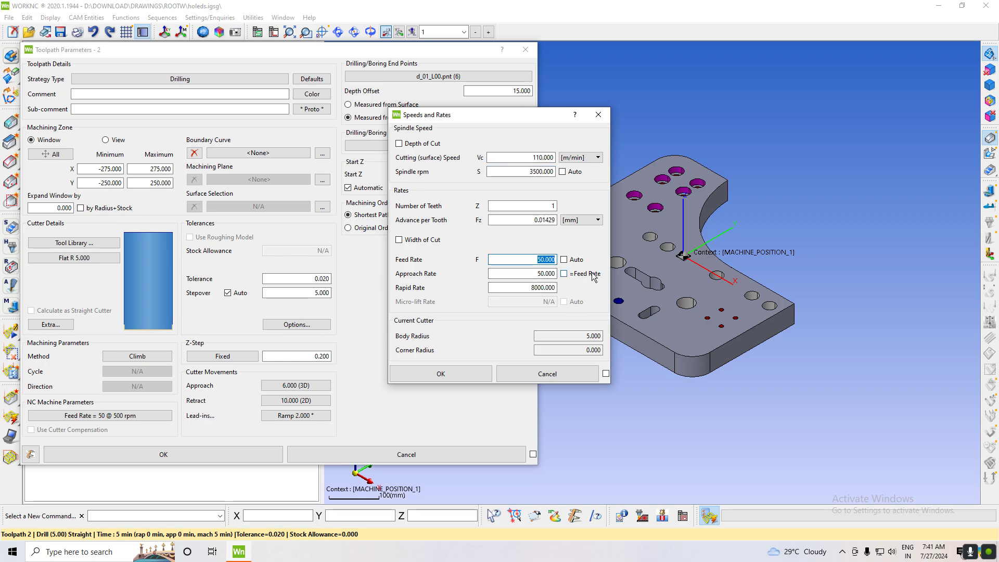
{"action": "type", "text": "120"}
{"action": "double_click", "coordinate": [546, 273]}
{"action": "type", "text": "80"}
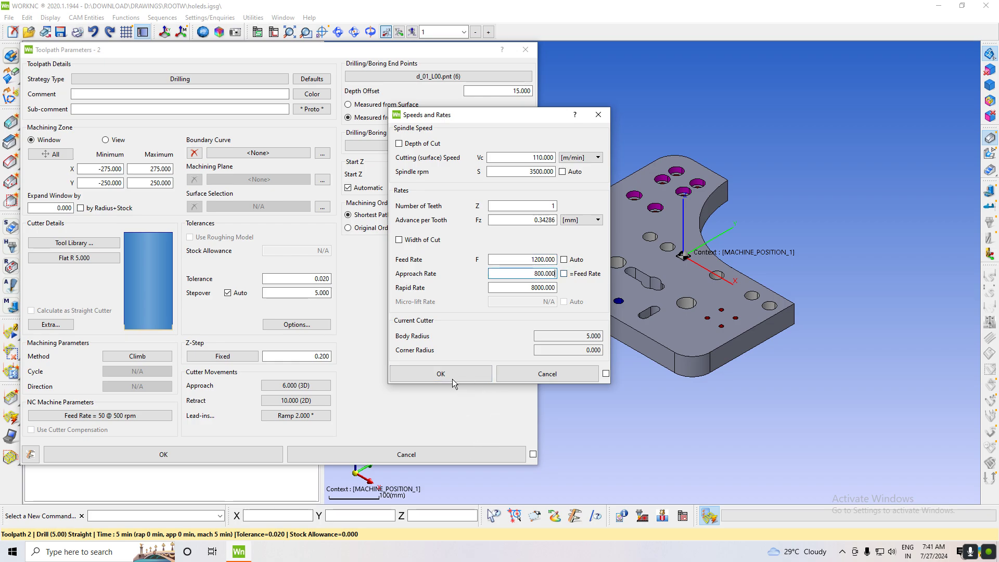
{"action": "left_click", "coordinate": [440, 374]}
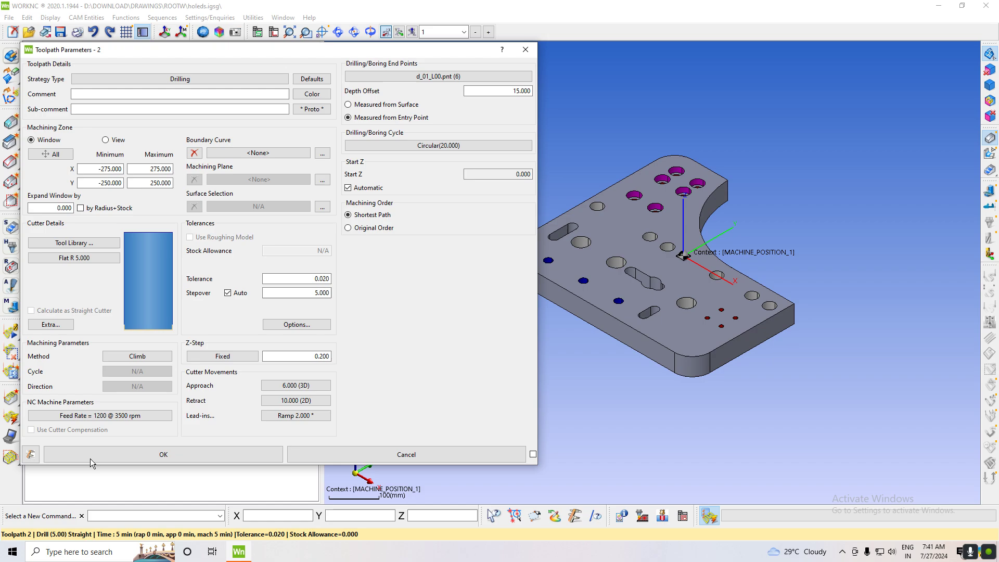
Step: Turn off the automatic Start Z, set it to 2, then accept the parameters and calculate the second Drilling toolpath
{"action": "left_click", "coordinate": [366, 191]}
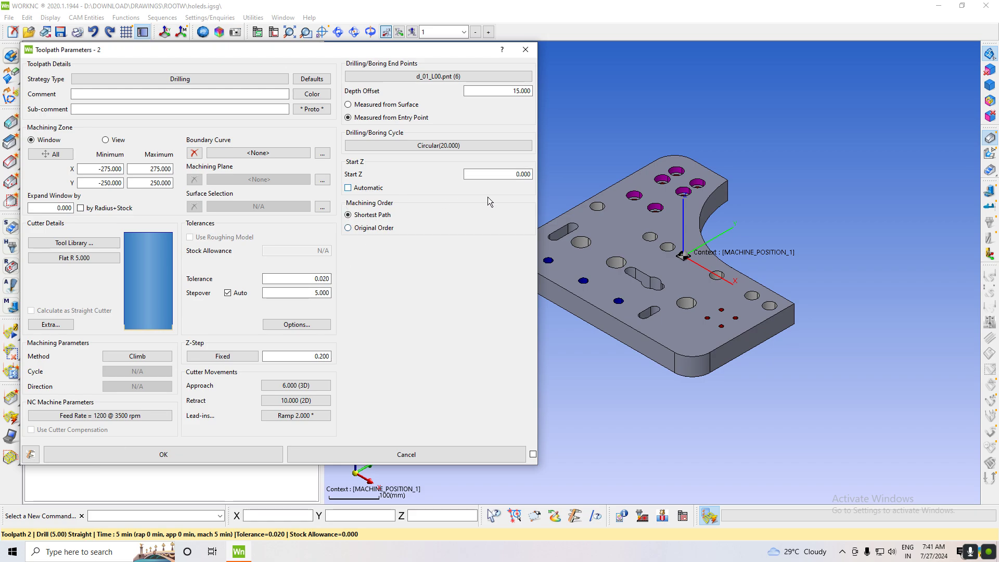
{"action": "double_click", "coordinate": [497, 177]}
{"action": "type", "text": "2.000"}
{"action": "left_click", "coordinate": [198, 455]}
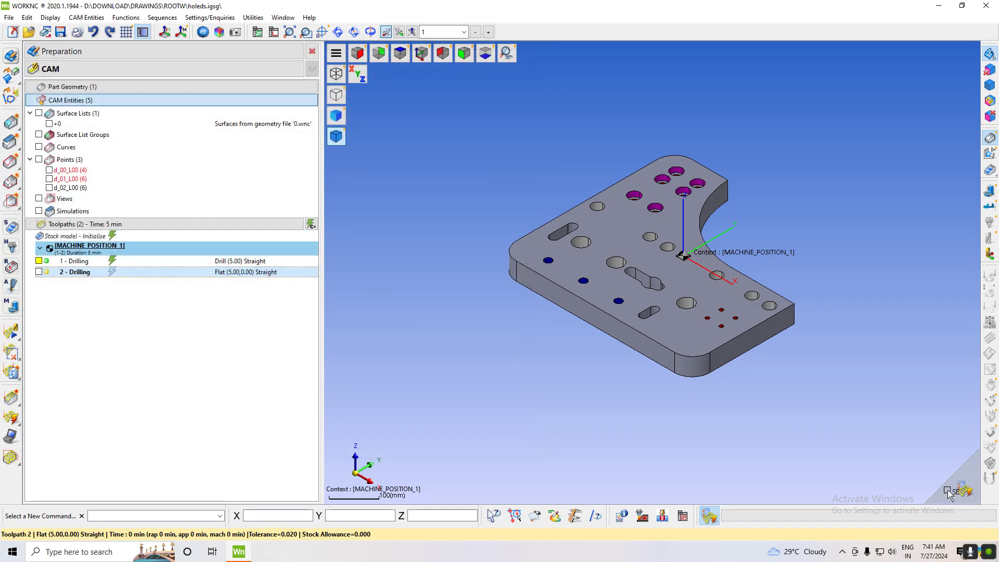
{"action": "scroll", "coordinate": [499, 325], "scroll_direction": "down", "scroll_amount": 3}
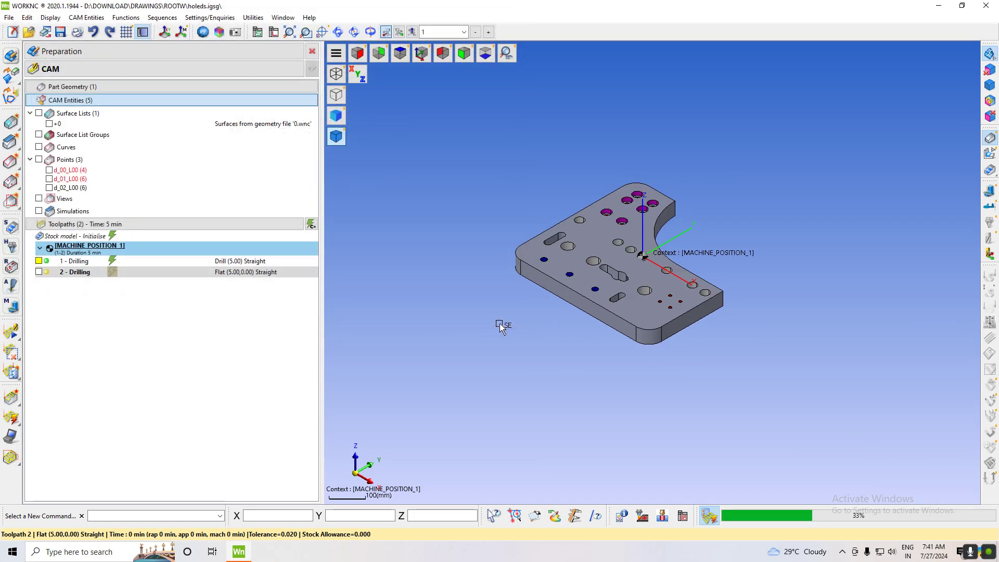
{"action": "scroll", "coordinate": [494, 359], "scroll_direction": "up", "scroll_amount": 2}
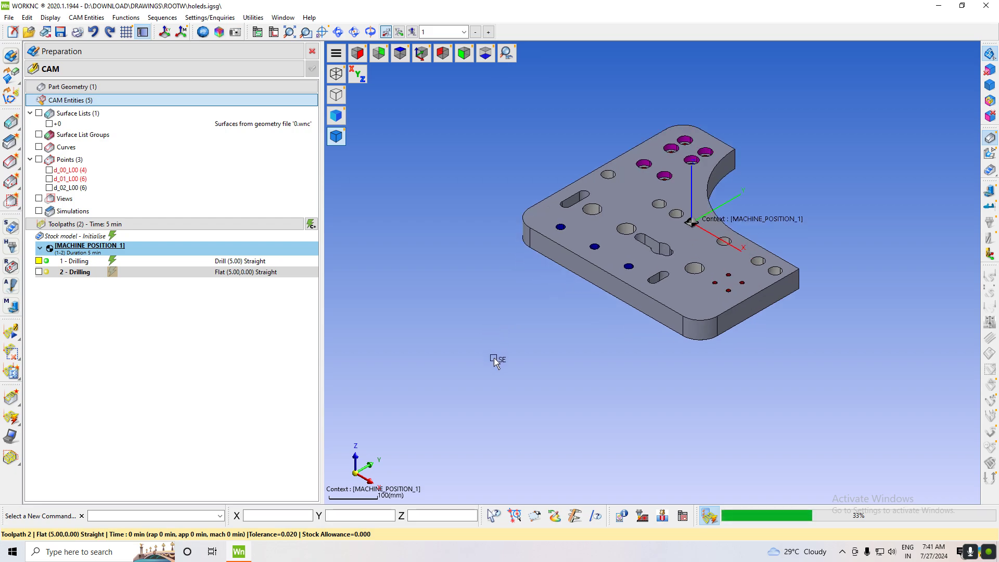
Step: Show the second Drilling toolpath, examine its circular passes in the six holes up close and from above, and play its progressive display
{"action": "left_click", "coordinate": [38, 271]}
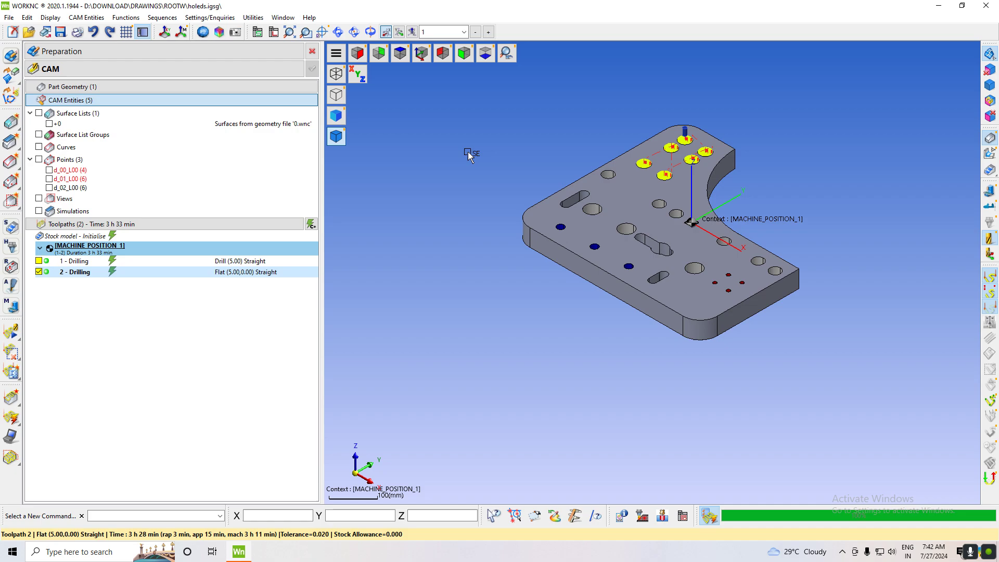
{"action": "scroll", "coordinate": [803, 112], "scroll_direction": "up", "scroll_amount": 1}
{"action": "scroll", "coordinate": [661, 170], "scroll_direction": "up", "scroll_amount": 3}
{"action": "scroll", "coordinate": [657, 260], "scroll_direction": "down", "scroll_amount": 2}
{"action": "scroll", "coordinate": [553, 244], "scroll_direction": "up", "scroll_amount": 7}
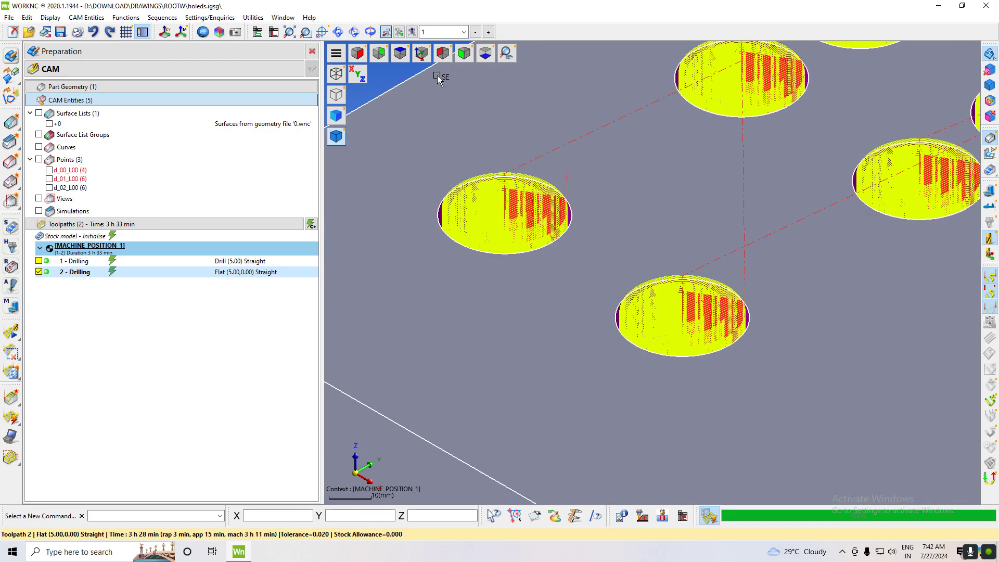
{"action": "left_click", "coordinate": [400, 53]}
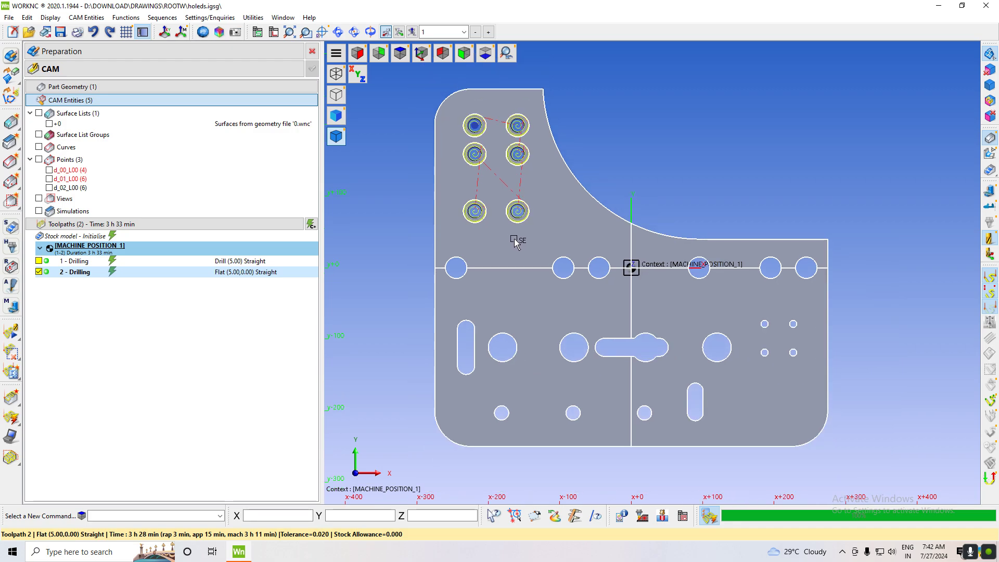
{"action": "scroll", "coordinate": [515, 243], "scroll_direction": "up", "scroll_amount": 3}
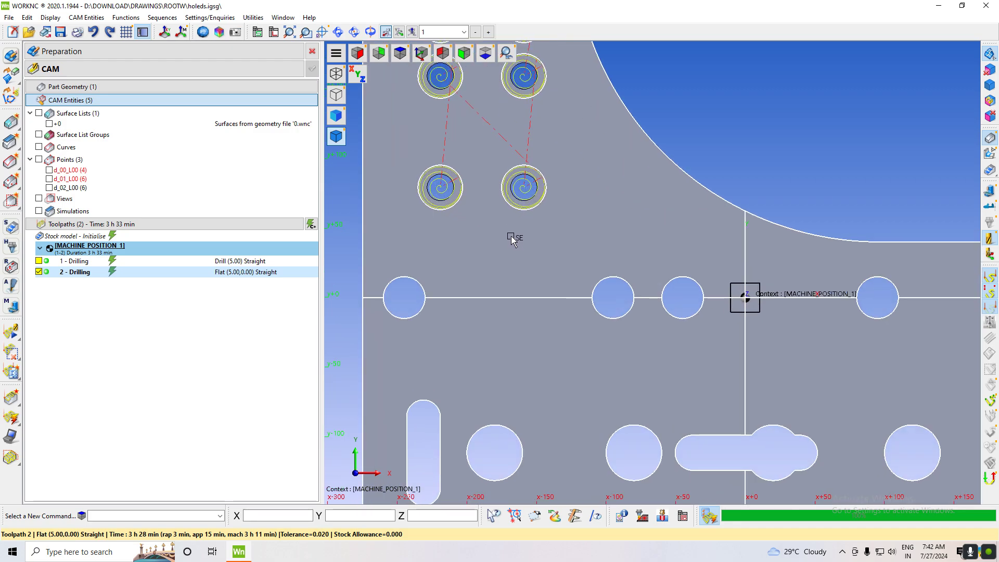
{"action": "left_click", "coordinate": [15, 349]}
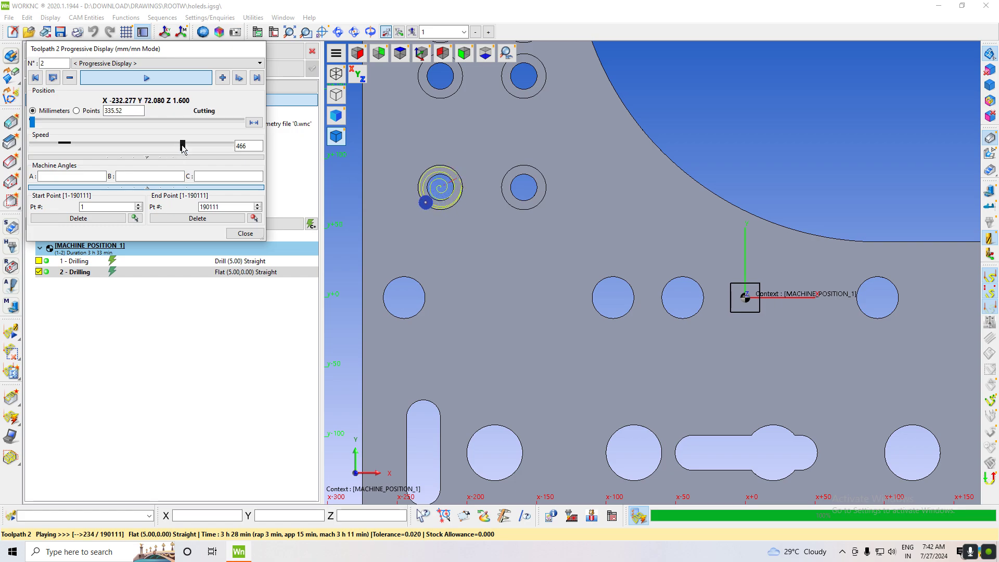
{"action": "left_click", "coordinate": [245, 233]}
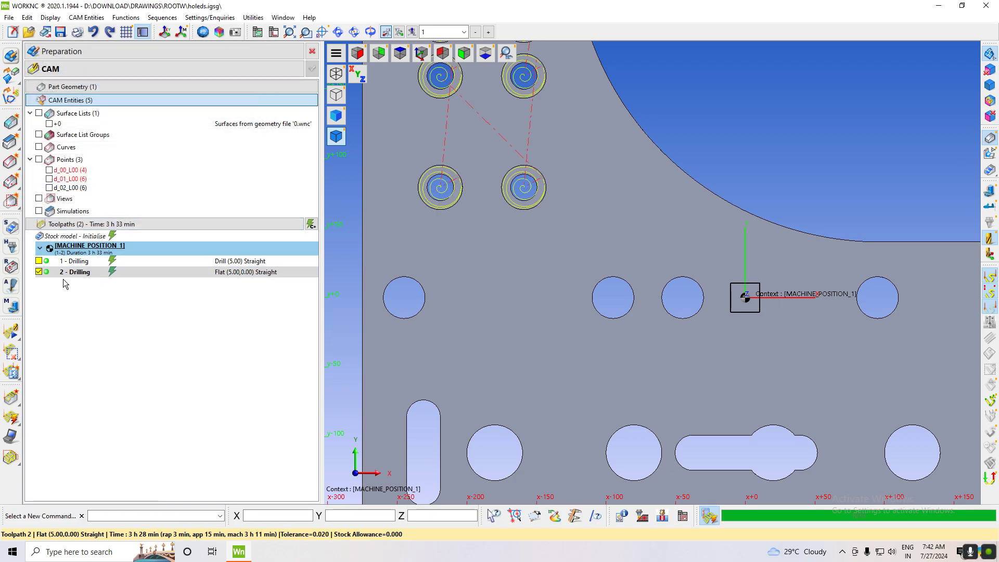
Step: Reopen the second toolpath's parameters to review its speeds and rates, and close them without changes
{"action": "double_click", "coordinate": [46, 273]}
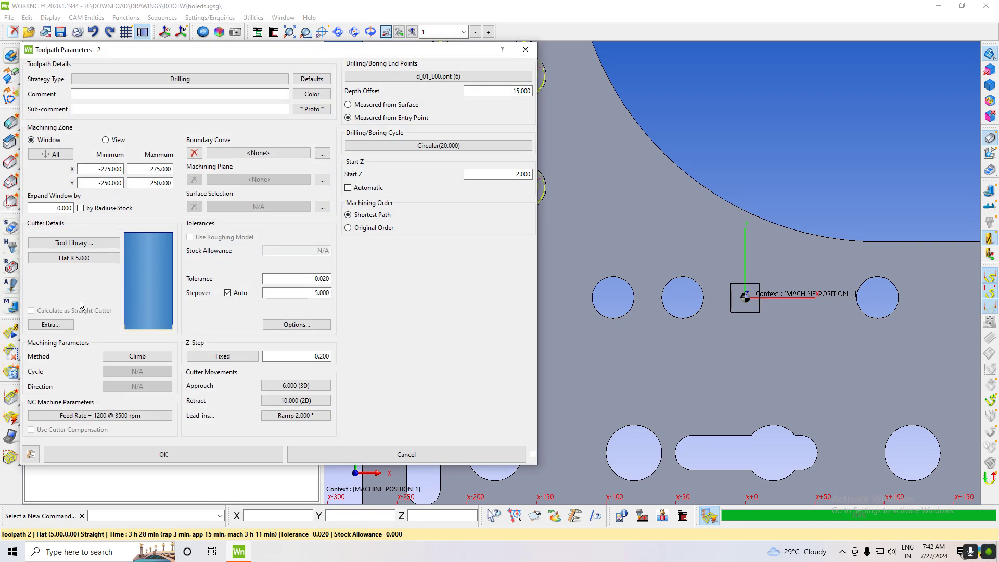
{"action": "left_click", "coordinate": [142, 416]}
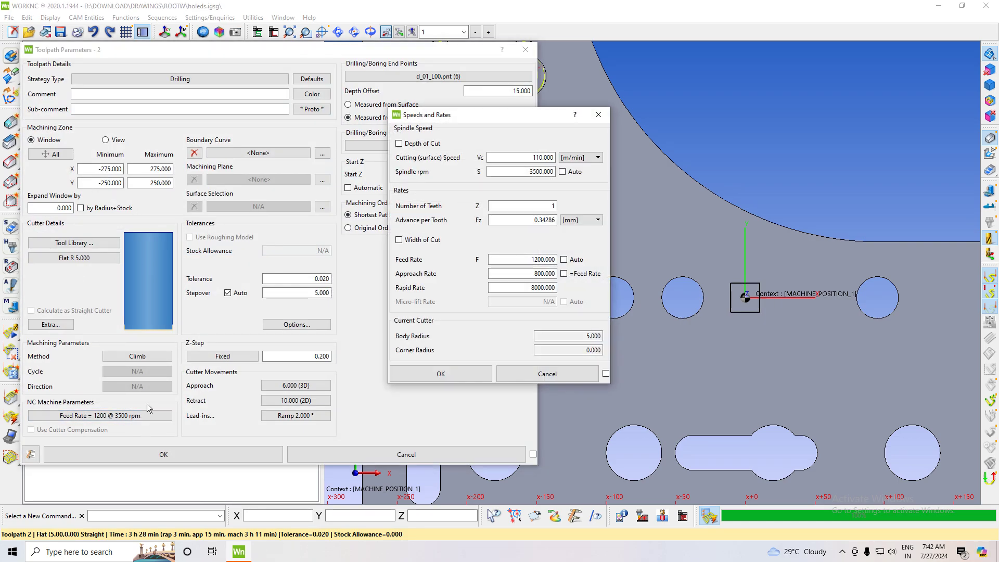
{"action": "left_click", "coordinate": [468, 376]}
{"action": "left_click", "coordinate": [526, 49]}
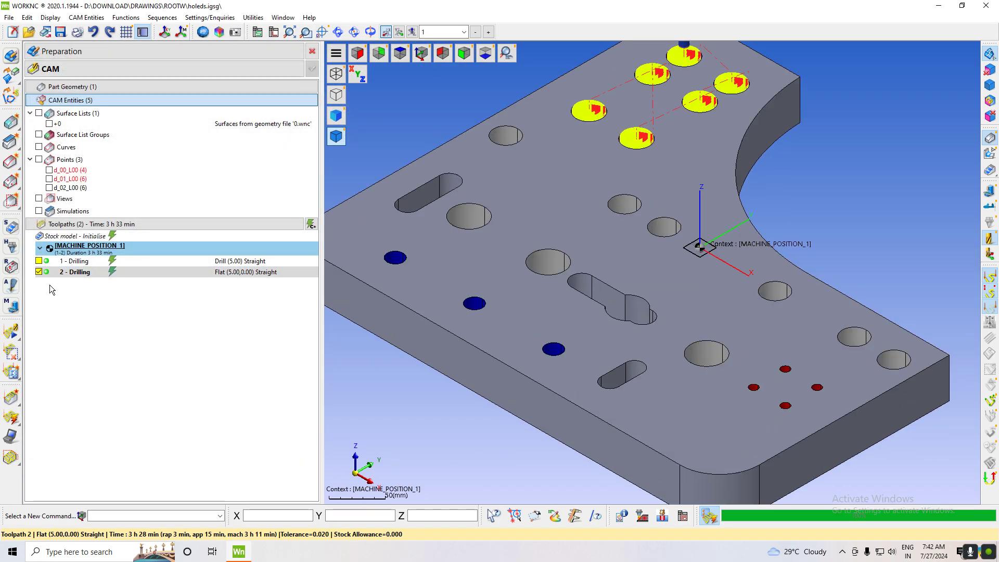
Step: Play the second toolpath's progressive display at increased speed and check the circular cutting depth in the holes in isometric wireframe
{"action": "left_click", "coordinate": [14, 340]}
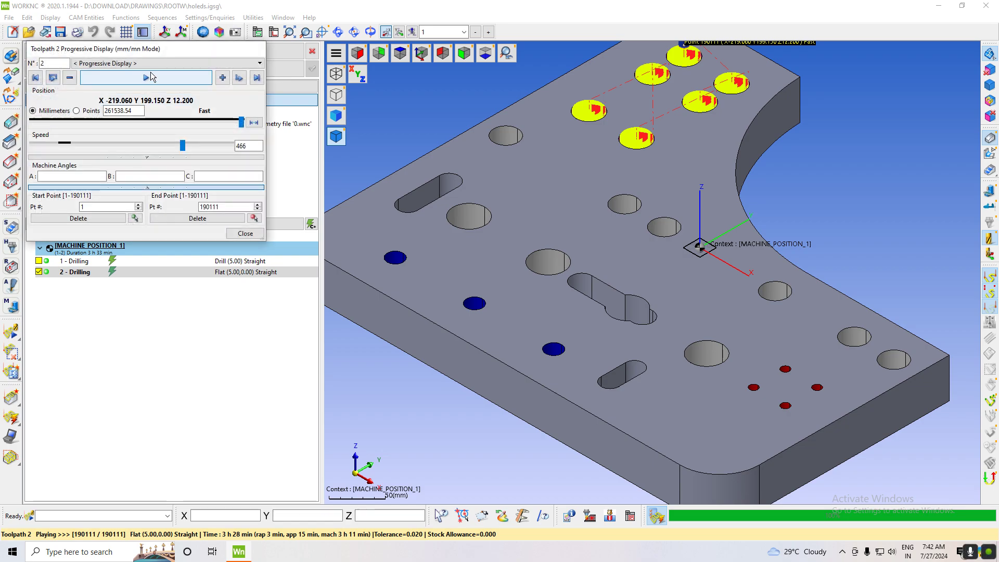
{"action": "left_click_drag", "start_coordinate": [183, 145], "coordinate": [221, 148]}
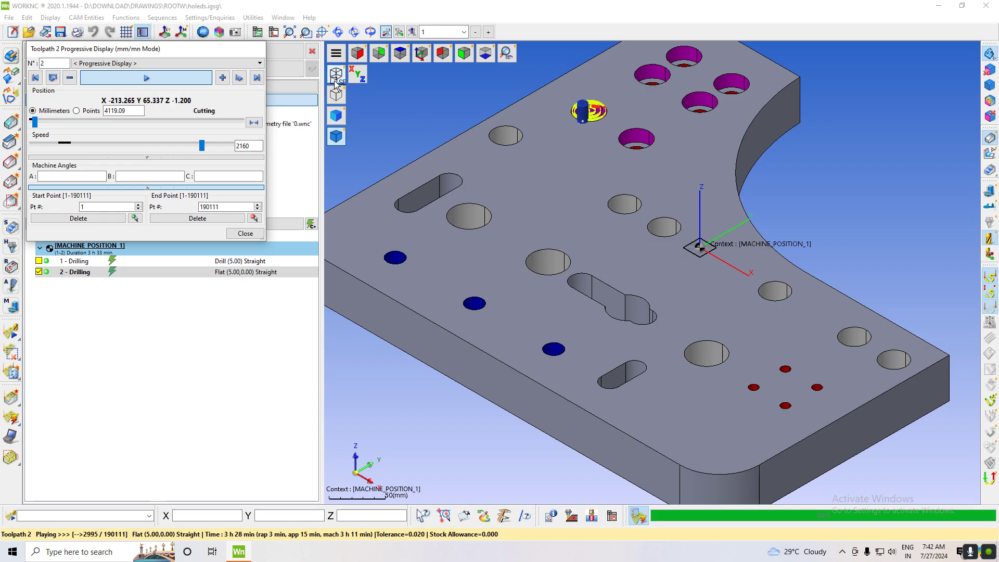
{"action": "scroll", "coordinate": [621, 151], "scroll_direction": "up", "scroll_amount": 3}
{"action": "scroll", "coordinate": [621, 153], "scroll_direction": "up", "scroll_amount": 1}
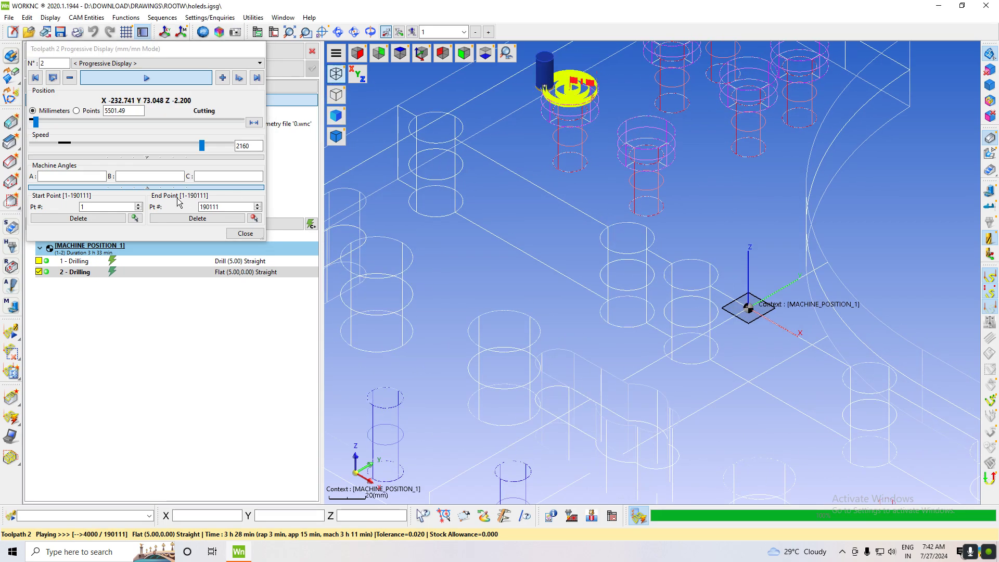
{"action": "left_click", "coordinate": [202, 147]}
{"action": "left_click_drag", "start_coordinate": [202, 148], "coordinate": [227, 149]}
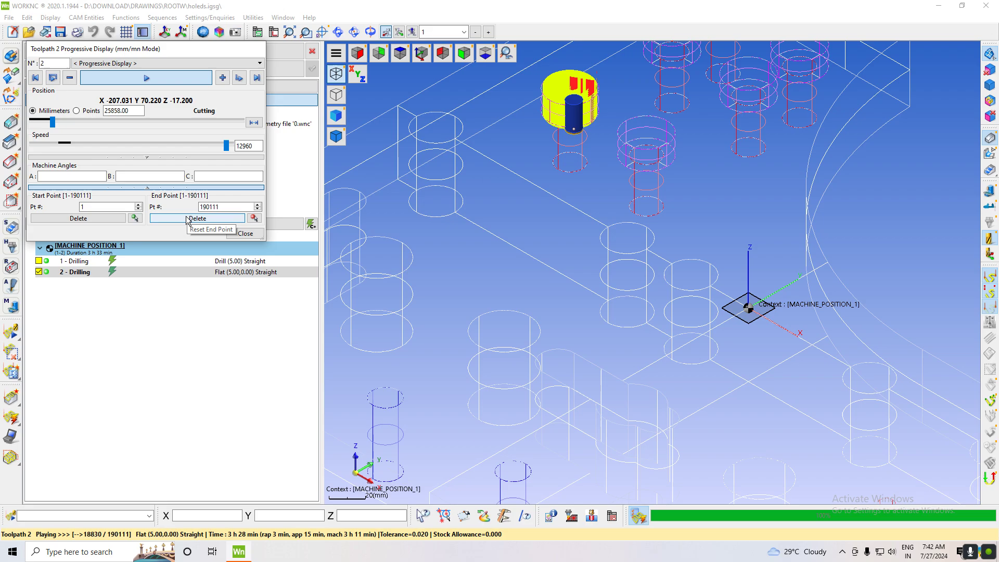
{"action": "left_click", "coordinate": [245, 233]}
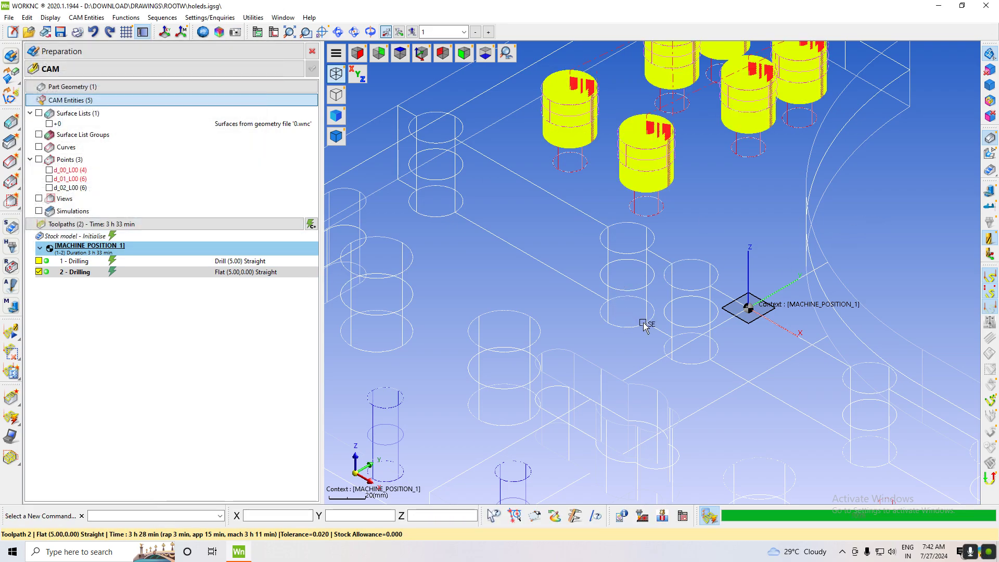
Step: Examine the second Drilling toolpath's cutting depth against the Z scale in a side view
{"action": "middle_click_drag", "start_coordinate": [643, 331], "coordinate": [608, 260]}
{"action": "left_click", "coordinate": [381, 53]}
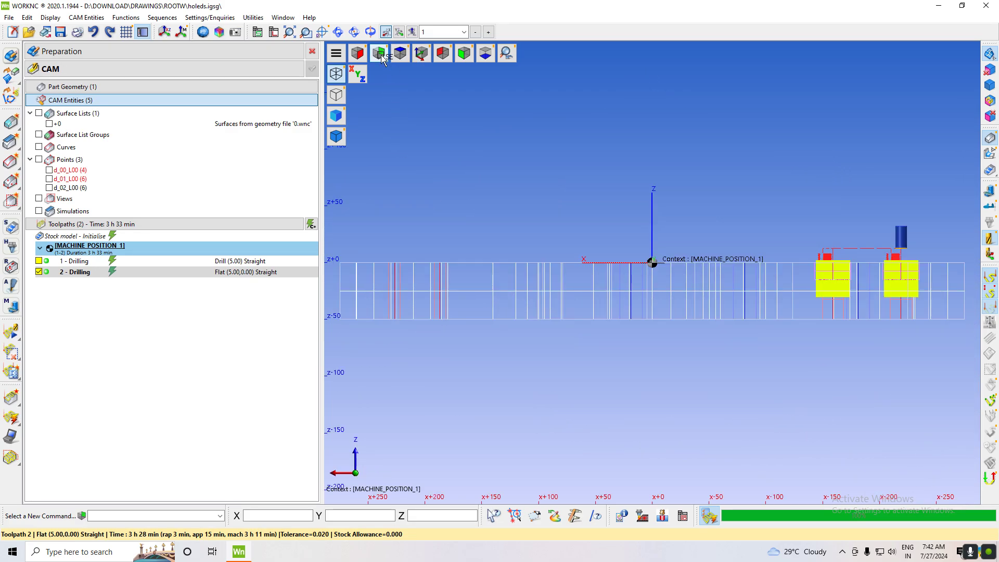
{"action": "scroll", "coordinate": [789, 294], "scroll_direction": "up", "scroll_amount": 10}
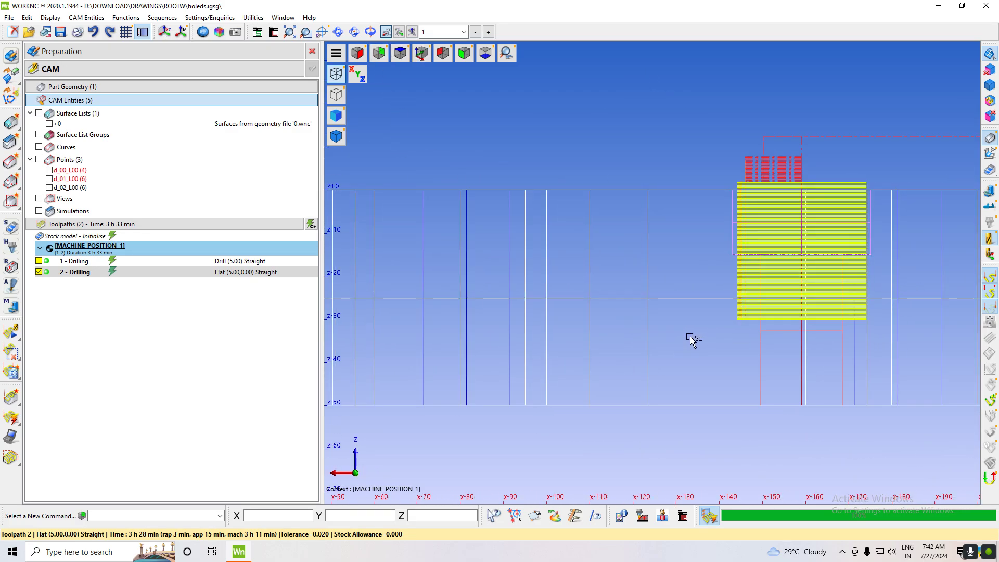
{"action": "scroll", "coordinate": [722, 308], "scroll_direction": "down", "scroll_amount": 4}
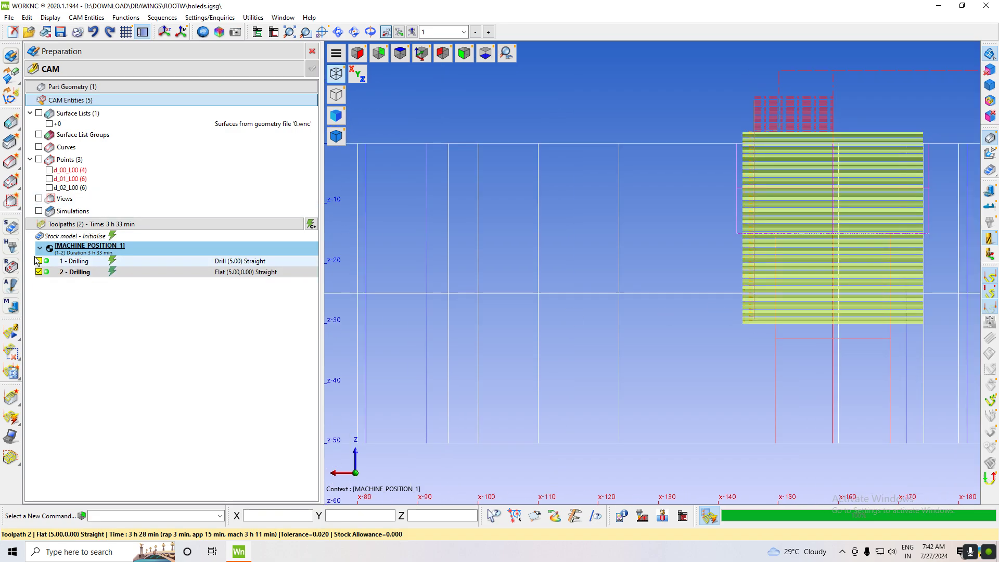
Step: Set the second Drilling toolpath's depth offset to 15 measured from the surface, recalculate it and show its passes
{"action": "double_click", "coordinate": [45, 275]}
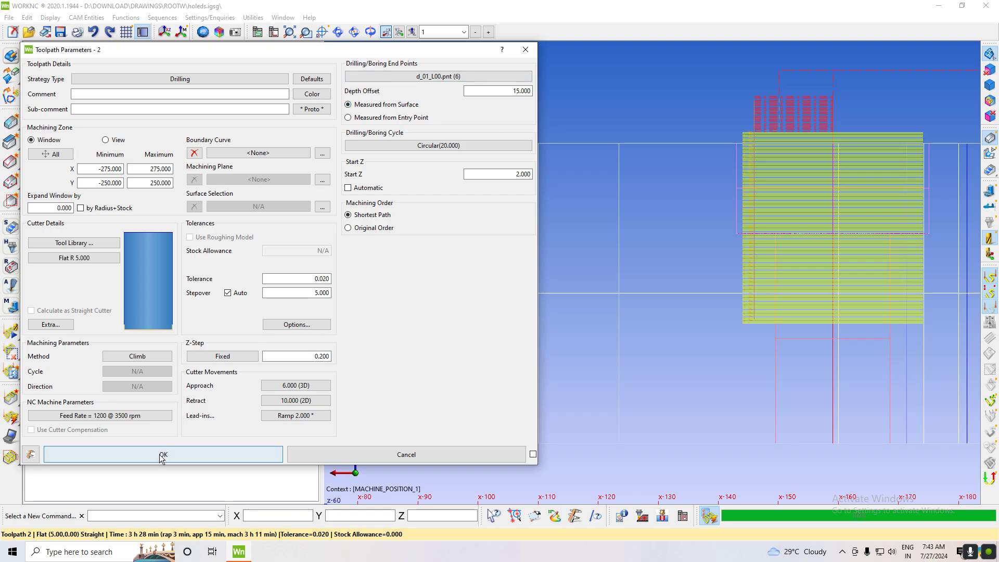
{"action": "left_click", "coordinate": [197, 457]}
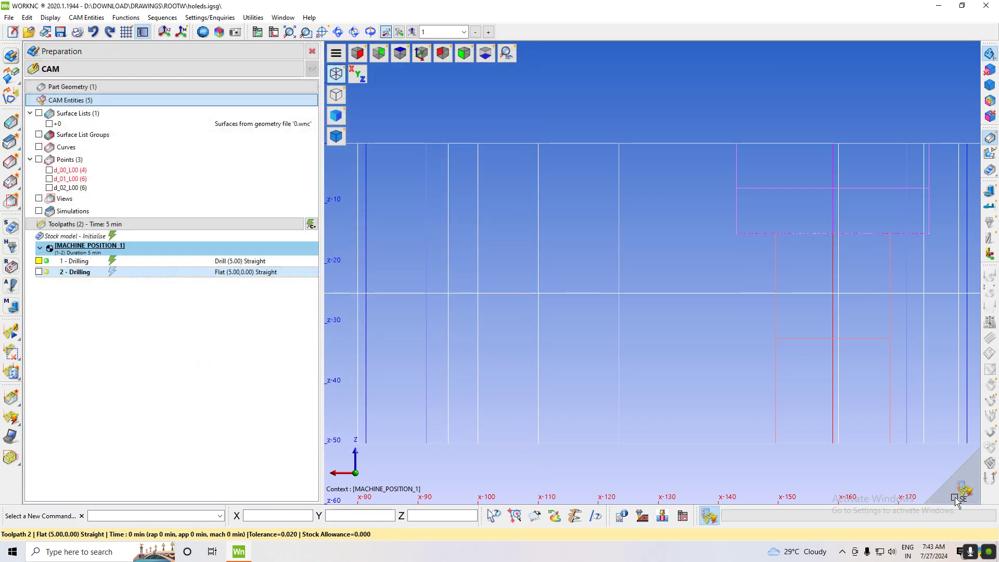
{"action": "left_click", "coordinate": [466, 53]}
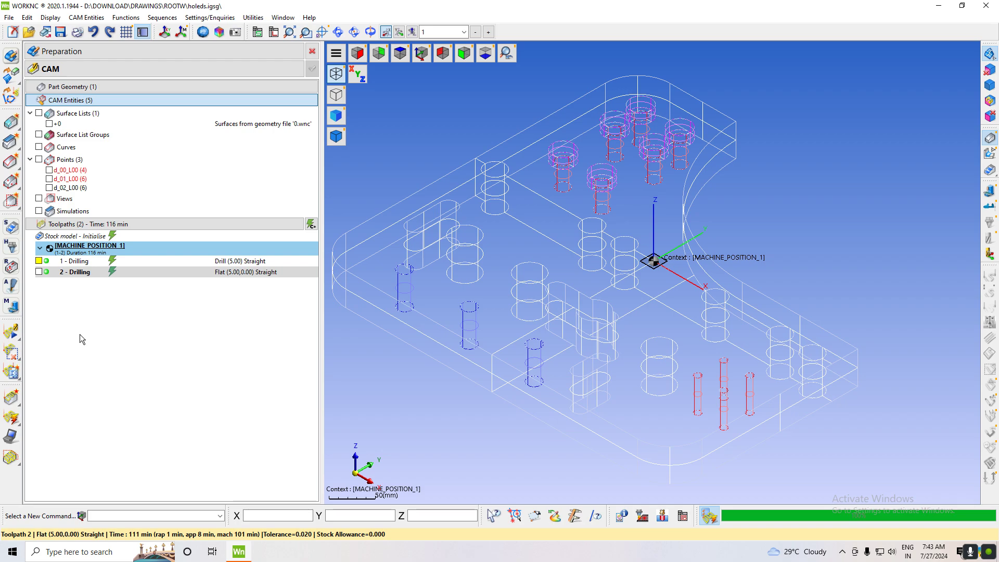
{"action": "left_click", "coordinate": [39, 272]}
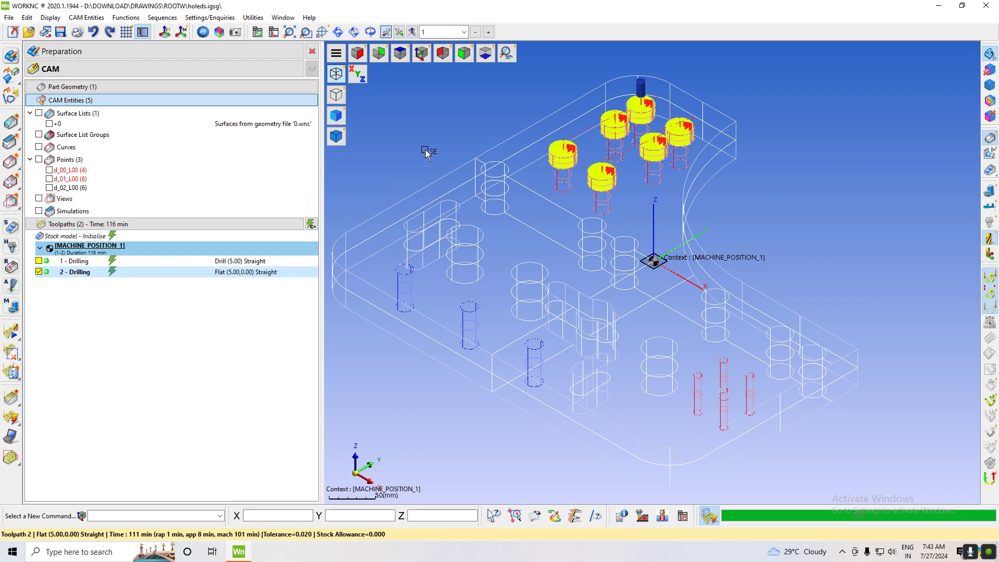
Step: Check the recalculated circular passes from above and compare their start and end heights with the Z scale from the side
{"action": "left_click", "coordinate": [401, 56]}
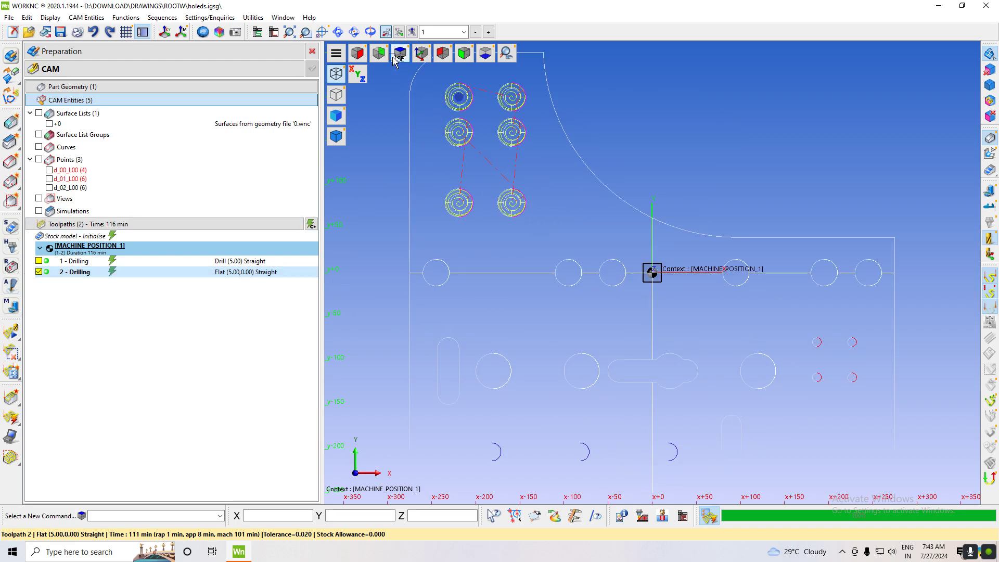
{"action": "left_click", "coordinate": [394, 60]}
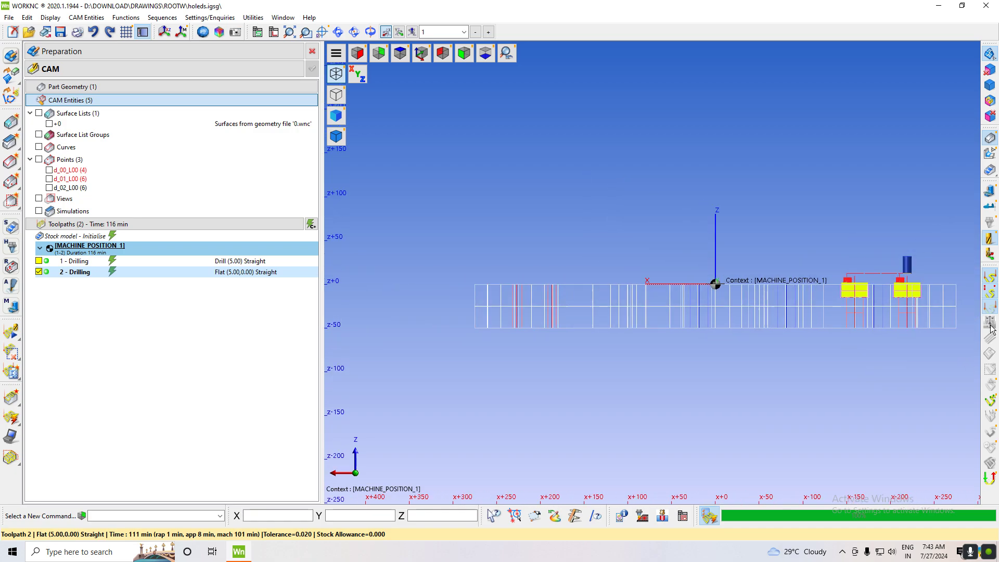
{"action": "scroll", "coordinate": [895, 291], "scroll_direction": "up", "scroll_amount": 8}
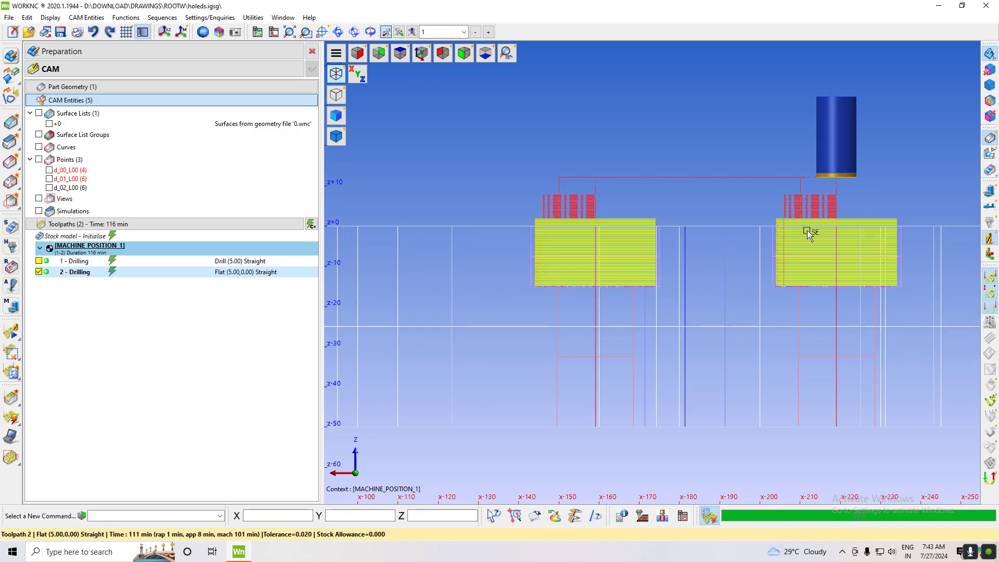
{"action": "scroll", "coordinate": [807, 230], "scroll_direction": "up", "scroll_amount": 3}
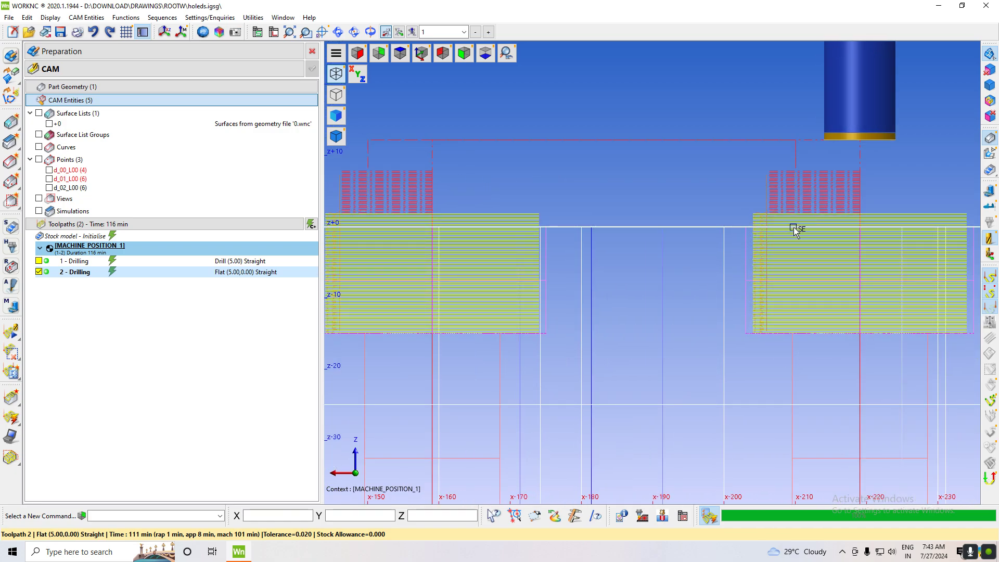
{"action": "scroll", "coordinate": [794, 226], "scroll_direction": "up", "scroll_amount": 1}
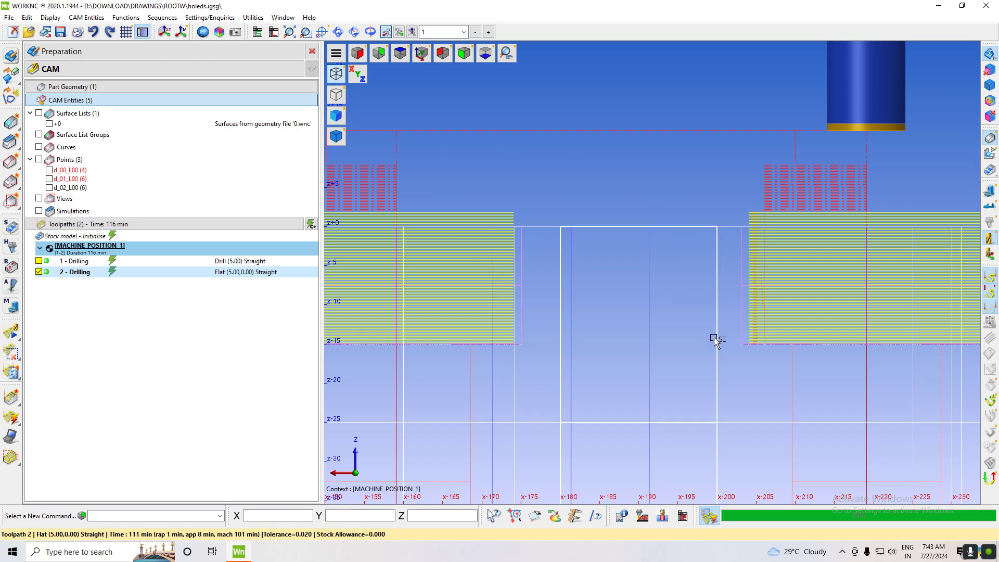
Step: Shade the plate with visible edges and inspect the spiral passes inside the six counterbored holes up close
{"action": "left_click", "coordinate": [336, 98]}
{"action": "left_click", "coordinate": [336, 137]}
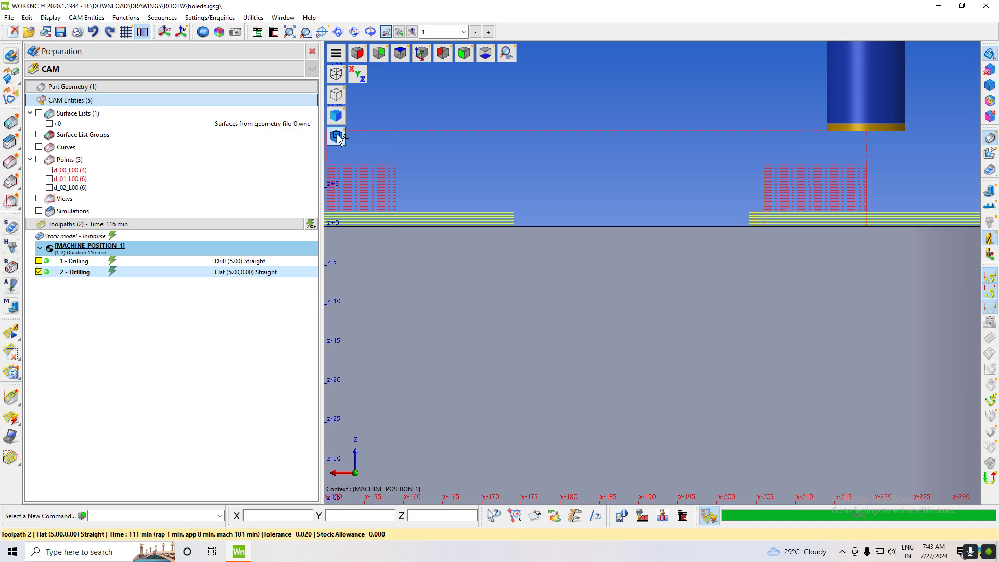
{"action": "scroll", "coordinate": [762, 296], "scroll_direction": "down", "scroll_amount": 1}
{"action": "scroll", "coordinate": [765, 299], "scroll_direction": "down", "scroll_amount": 1}
{"action": "middle_click_drag", "start_coordinate": [704, 168], "coordinate": [733, 245]}
{"action": "scroll", "coordinate": [767, 232], "scroll_direction": "up", "scroll_amount": 5}
{"action": "scroll", "coordinate": [768, 244], "scroll_direction": "down", "scroll_amount": 7}
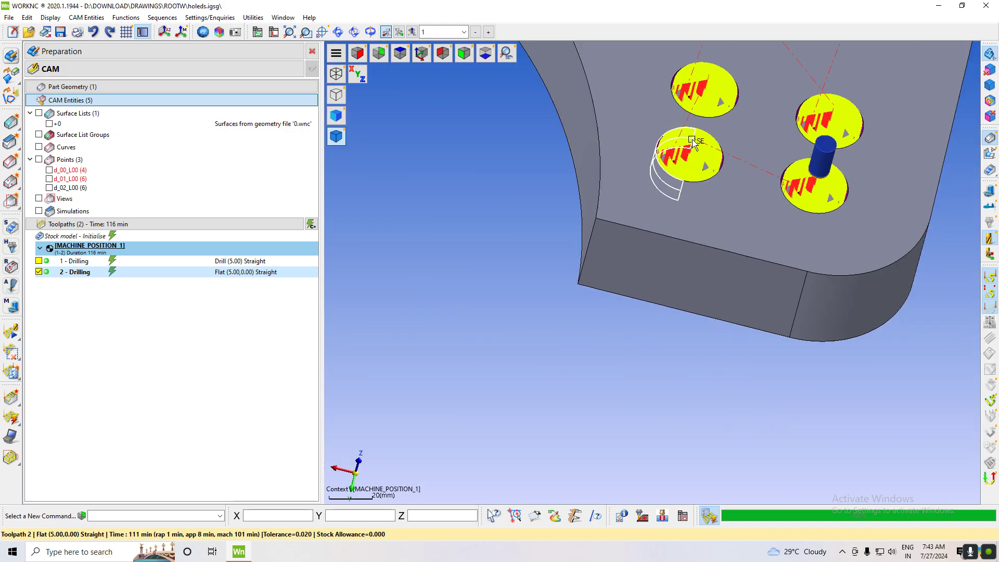
{"action": "scroll", "coordinate": [692, 142], "scroll_direction": "up", "scroll_amount": 4}
{"action": "middle_click_drag", "start_coordinate": [730, 173], "coordinate": [749, 227]}
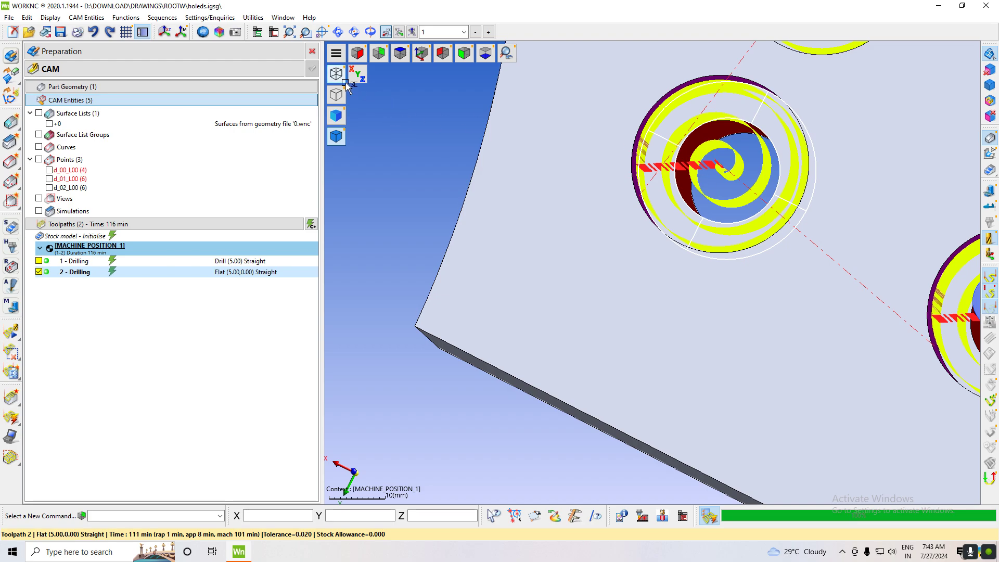
Step: Return to wireframe and check the lowest pass against the counterbore floor in a side view, using the crosshair cursor
{"action": "left_click", "coordinate": [338, 80]}
{"action": "left_click", "coordinate": [401, 53]}
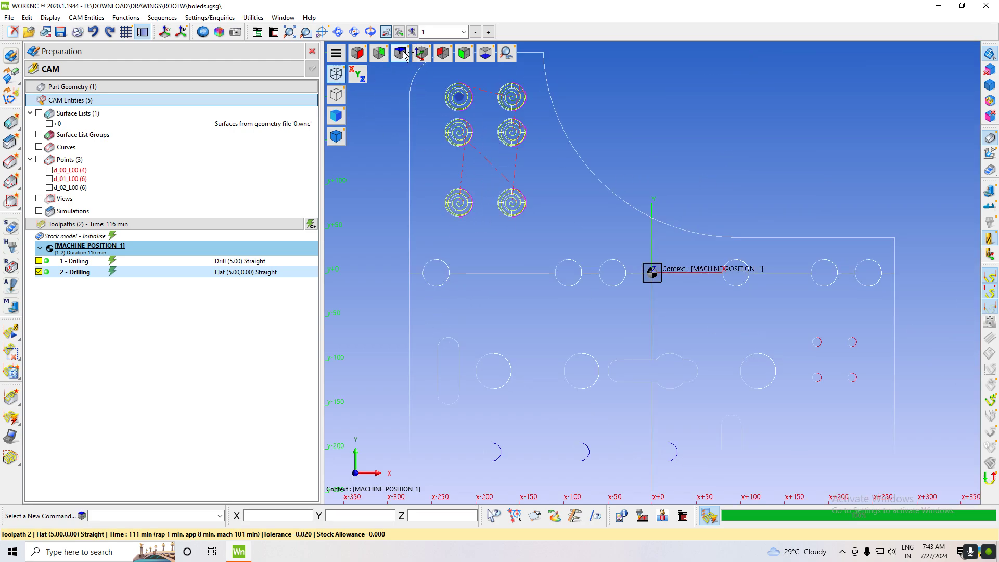
{"action": "left_click", "coordinate": [379, 53]}
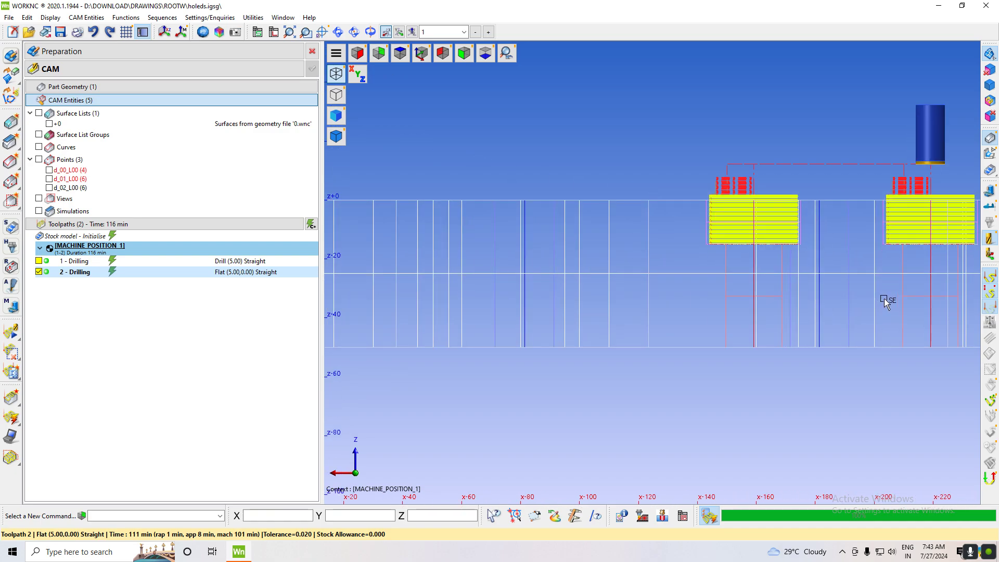
{"action": "scroll", "coordinate": [882, 326], "scroll_direction": "up", "scroll_amount": 10}
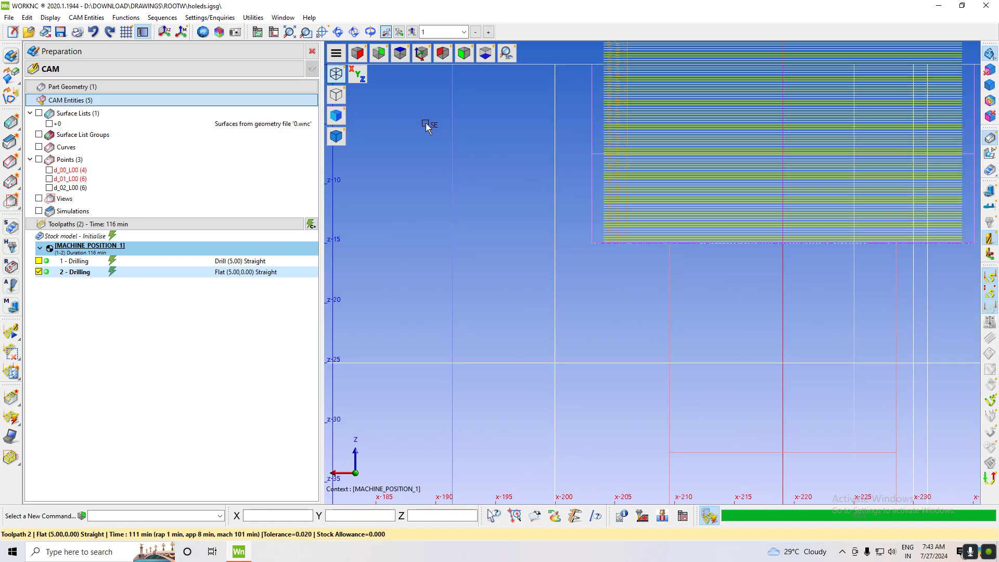
{"action": "scroll", "coordinate": [425, 123], "scroll_direction": "up", "scroll_amount": 1}
{"action": "left_click", "coordinate": [320, 35]}
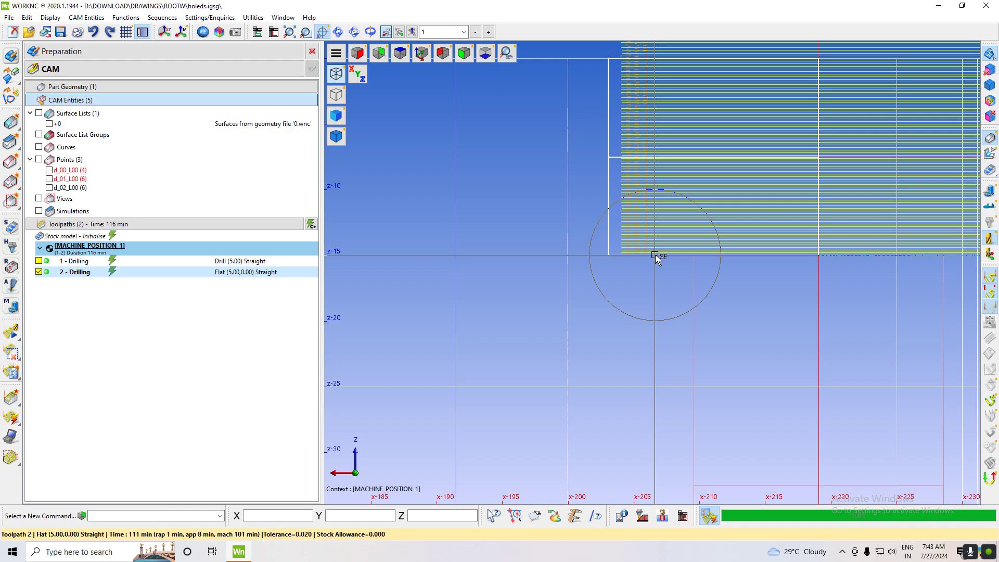
{"action": "scroll", "coordinate": [884, 335], "scroll_direction": "up", "scroll_amount": 1}
{"action": "scroll", "coordinate": [884, 335], "scroll_direction": "down", "scroll_amount": 5}
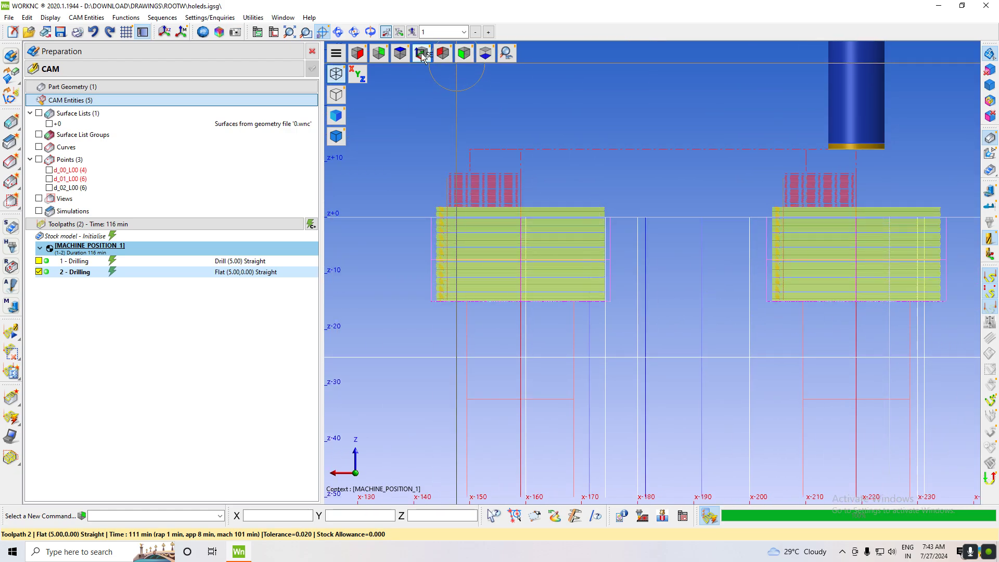
Step: Compare the passes' upper level with Z zero from the side, and view the six machined holes in isometric
{"action": "key", "text": "i"}
{"action": "key", "text": "f"}
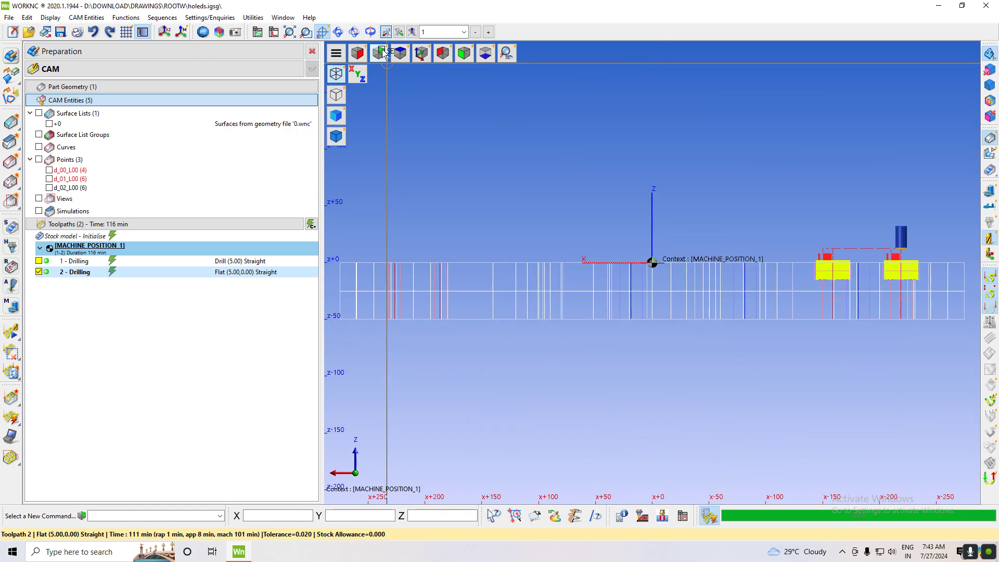
{"action": "scroll", "coordinate": [874, 274], "scroll_direction": "up", "scroll_amount": 4}
{"action": "scroll", "coordinate": [874, 274], "scroll_direction": "up", "scroll_amount": 3}
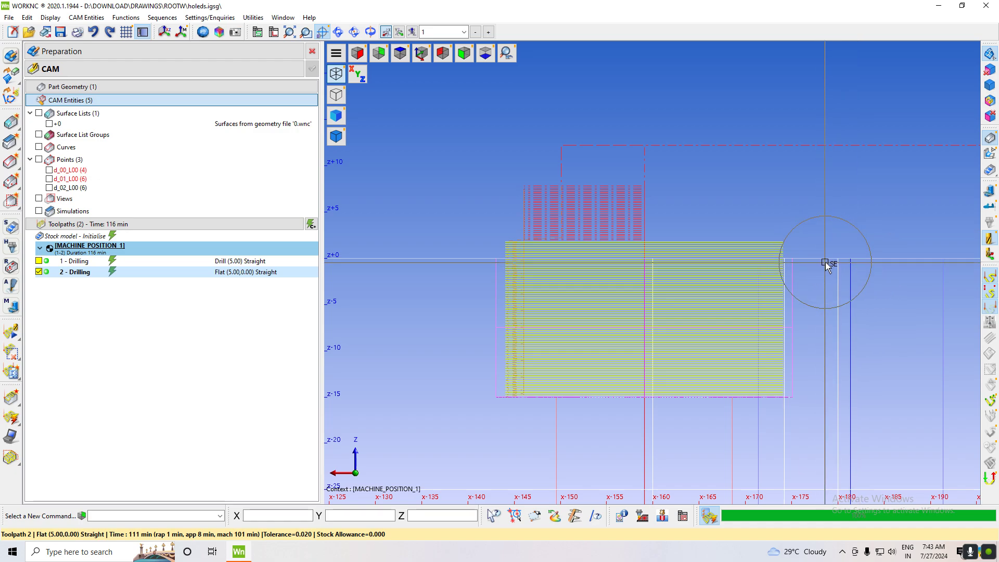
{"action": "key", "text": "i"}
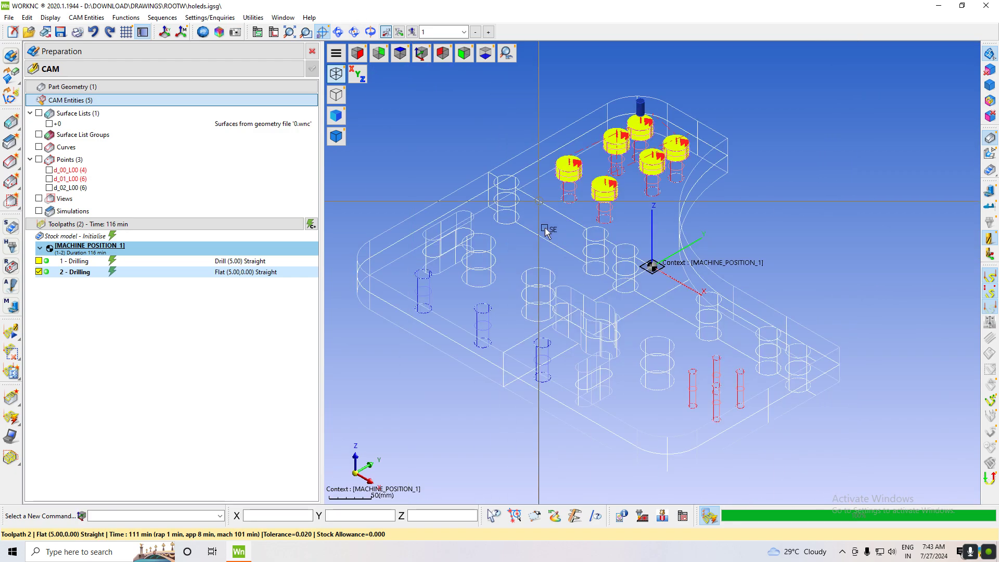
{"action": "scroll", "coordinate": [662, 180], "scroll_direction": "up", "scroll_amount": 3}
{"action": "scroll", "coordinate": [662, 179], "scroll_direction": "up", "scroll_amount": 2}
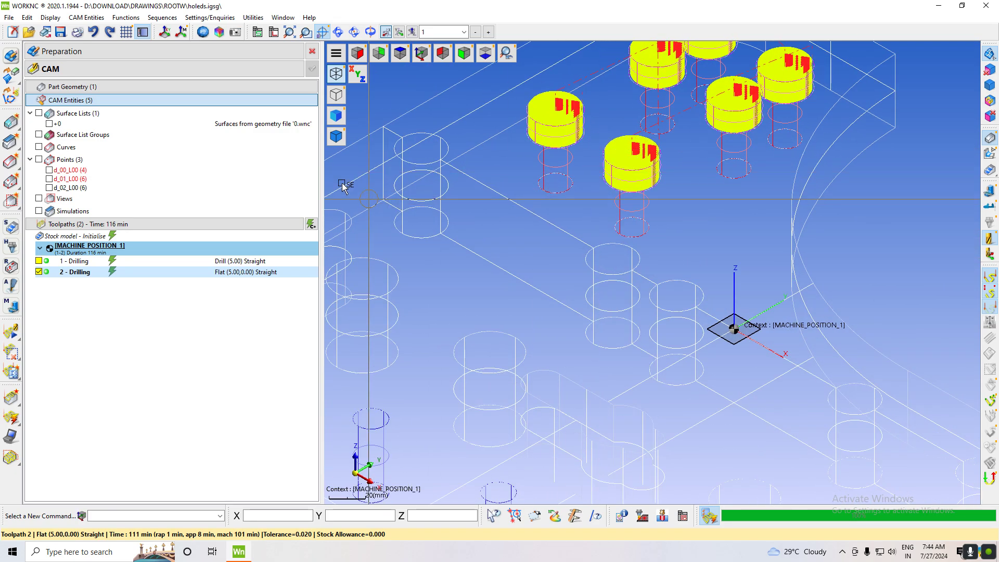
Step: Shade the plate with edges, hide the second Drilling toolpath and show the whole part in isometric view
{"action": "left_click", "coordinate": [336, 136]}
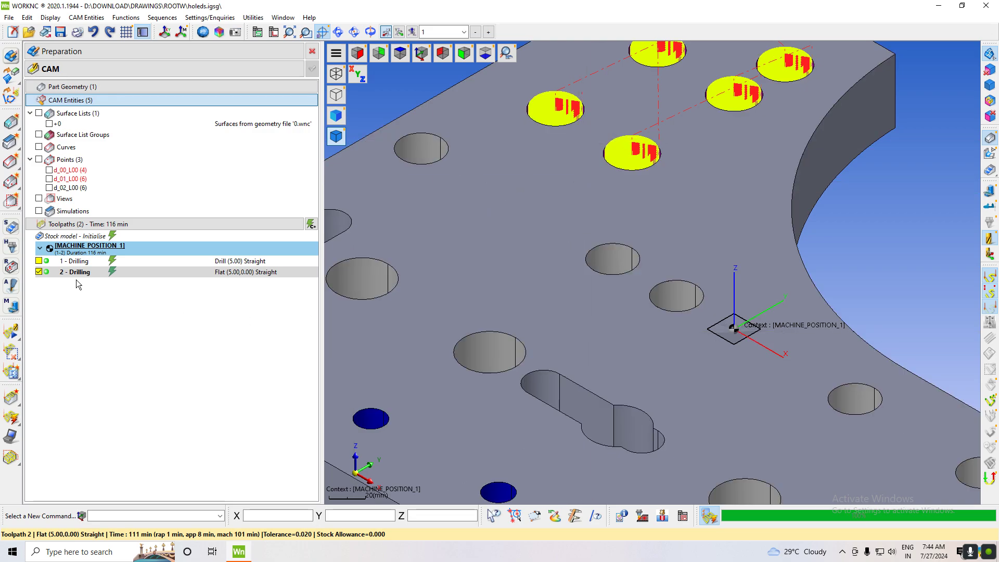
{"action": "left_click", "coordinate": [40, 272]}
{"action": "scroll", "coordinate": [882, 333], "scroll_direction": "down", "scroll_amount": 5}
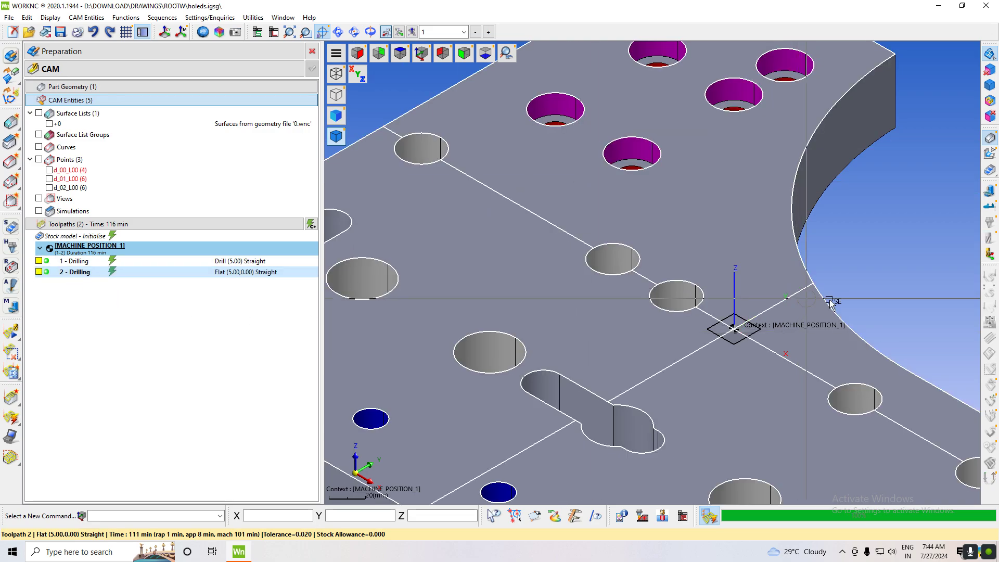
{"action": "scroll", "coordinate": [882, 343], "scroll_direction": "up", "scroll_amount": 3}
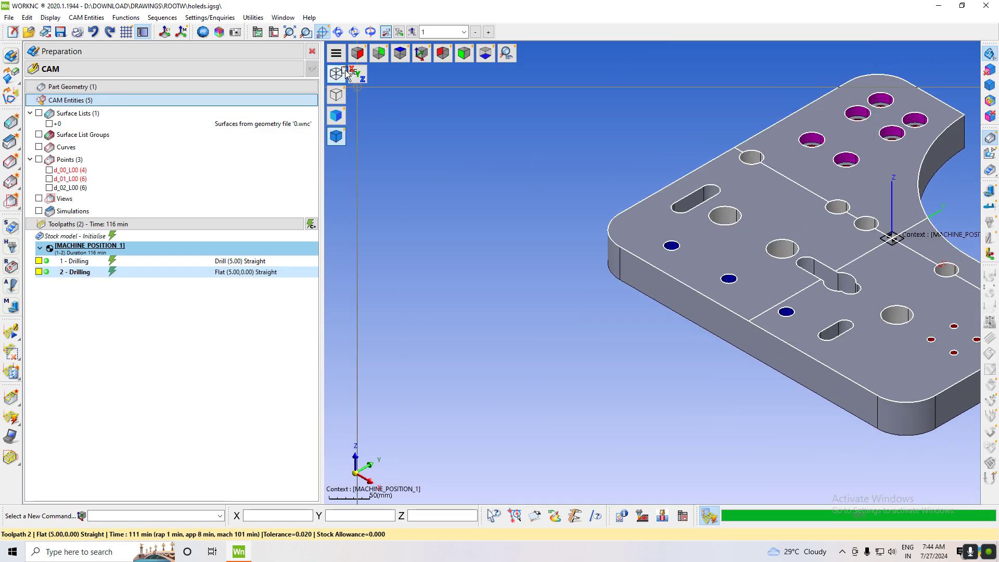
{"action": "left_click", "coordinate": [420, 54]}
Step: Copy the second Drilling toolpath and insert the copy as the third entry of the toolpath list
{"action": "right_click", "coordinate": [67, 306]}
{"action": "left_click", "coordinate": [72, 285]}
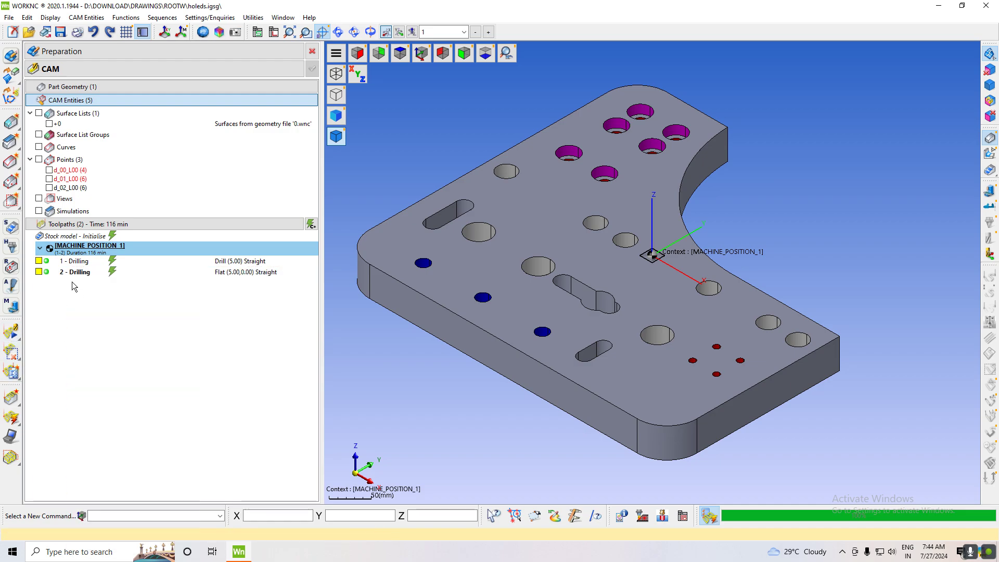
{"action": "right_click", "coordinate": [72, 273]}
{"action": "left_click", "coordinate": [133, 287]}
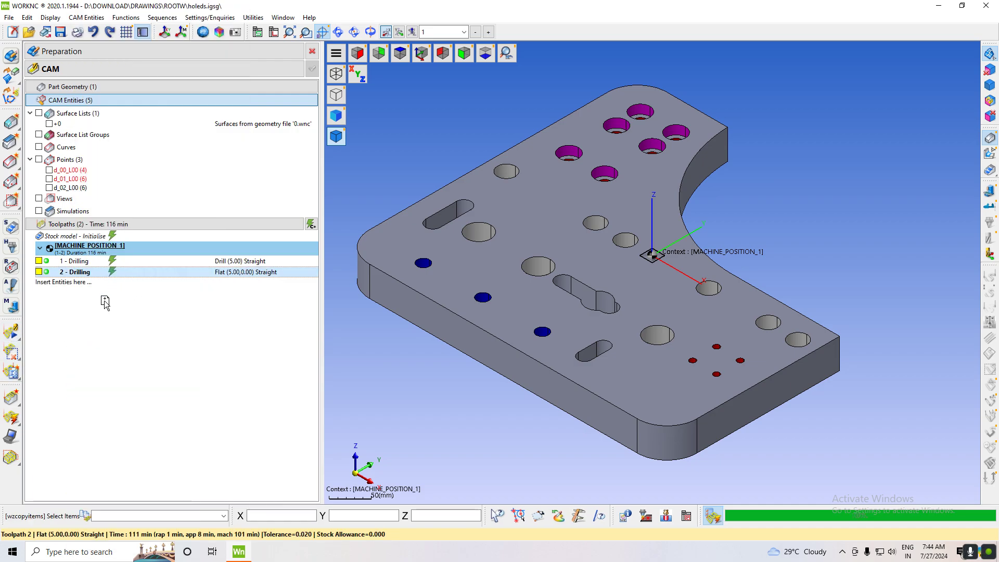
{"action": "left_click", "coordinate": [528, 288]}
{"action": "double_click", "coordinate": [78, 282]}
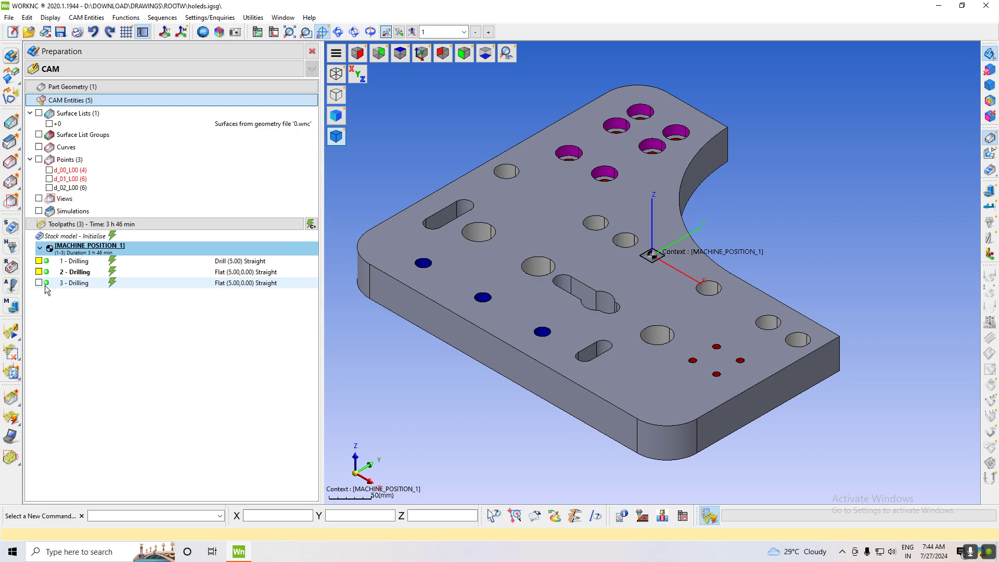
Step: Change the third toolpath's strategy from Drilling to the 2 1/2-axis Tangent to Curve strategy
{"action": "left_click", "coordinate": [212, 78]}
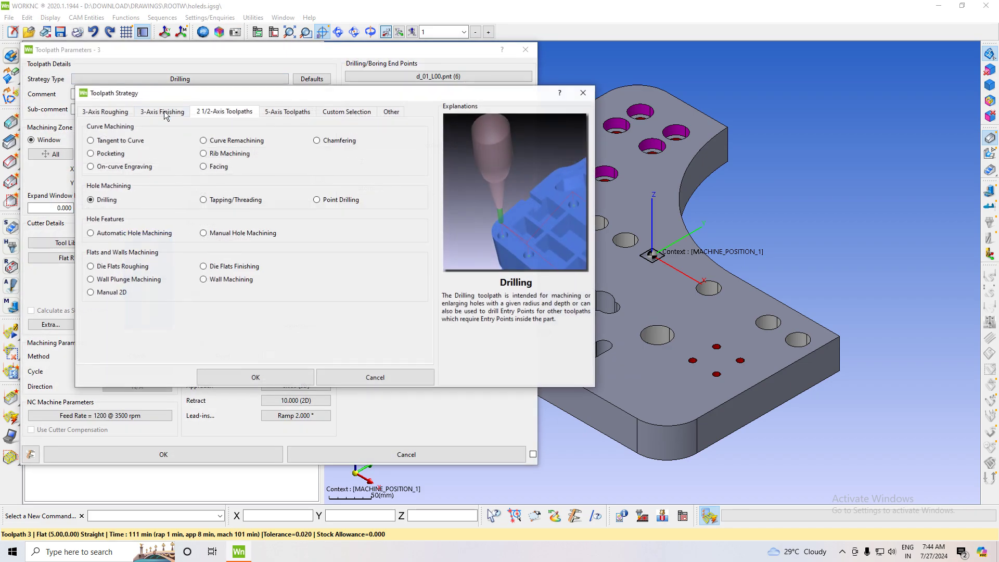
{"action": "left_click", "coordinate": [149, 112]}
{"action": "left_click", "coordinate": [123, 142]}
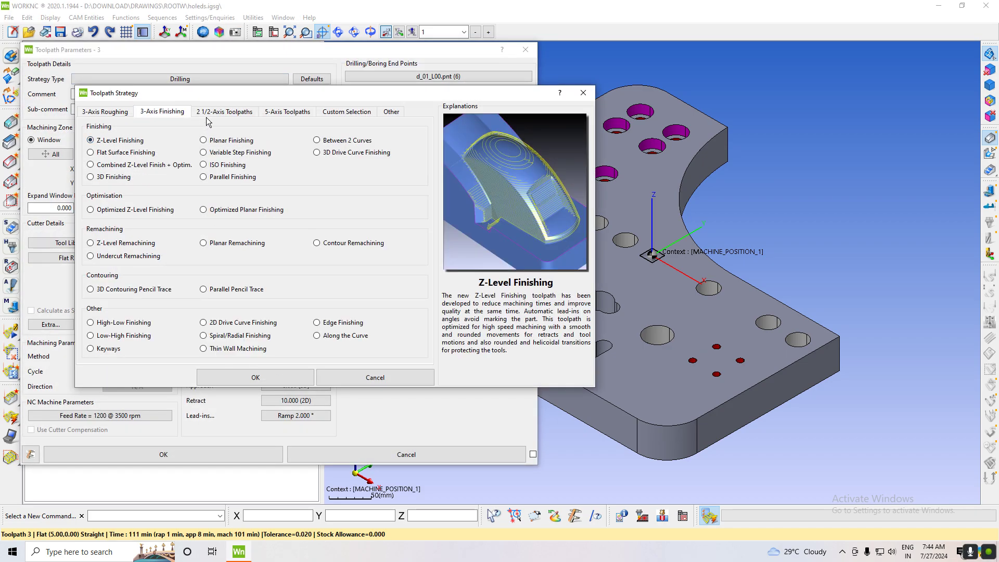
{"action": "left_click", "coordinate": [209, 113]}
{"action": "left_click", "coordinate": [121, 144]}
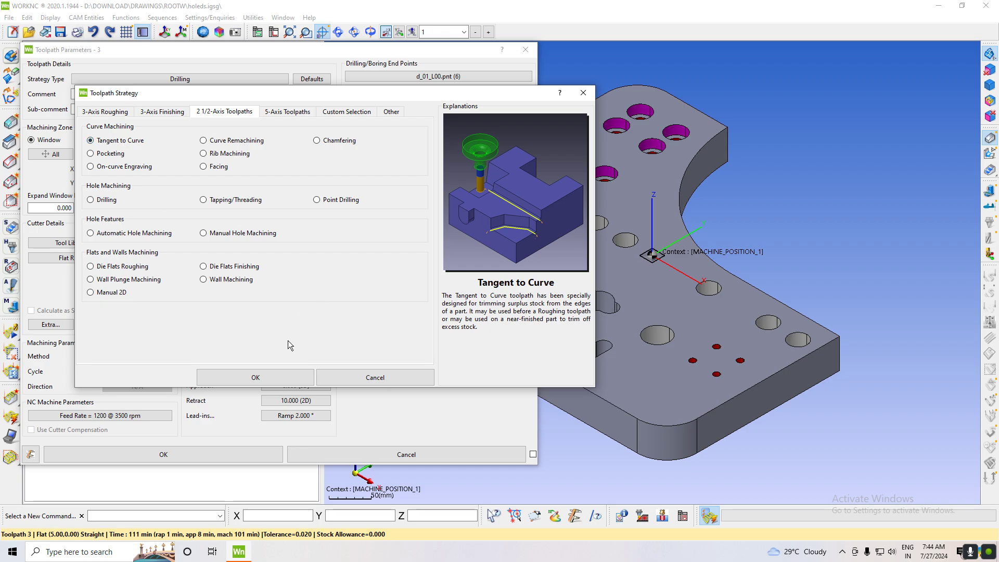
{"action": "left_click", "coordinate": [256, 377]}
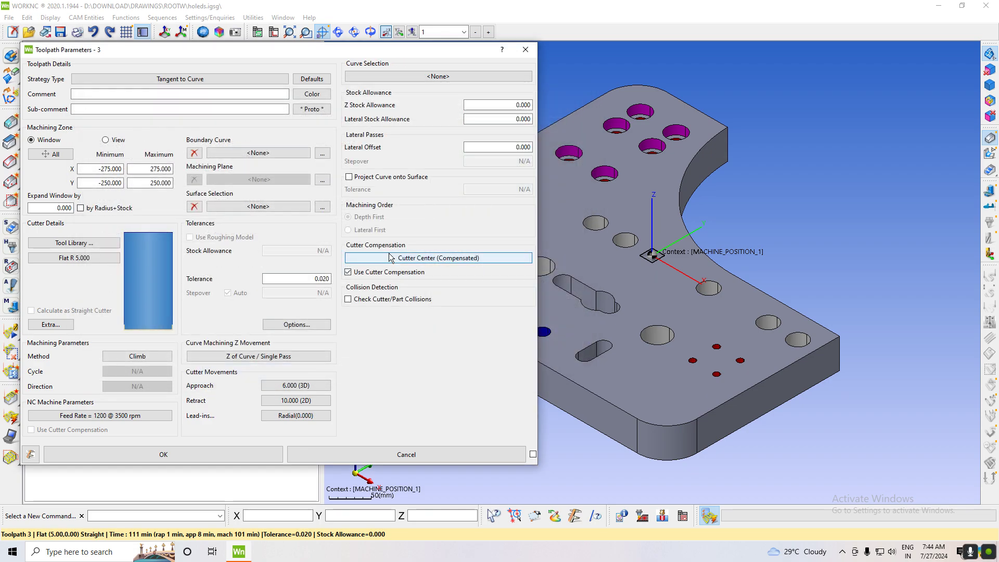
Step: Start a new curve for the toolpath's curve selection and pick up the circular edges of all six magenta counterbored holes
{"action": "left_click", "coordinate": [481, 76]}
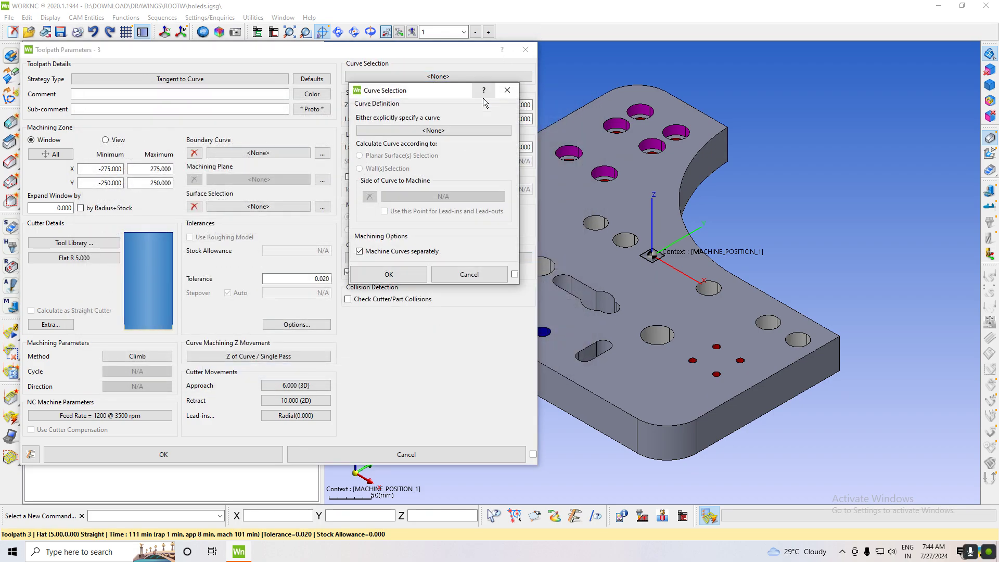
{"action": "left_click", "coordinate": [457, 130]}
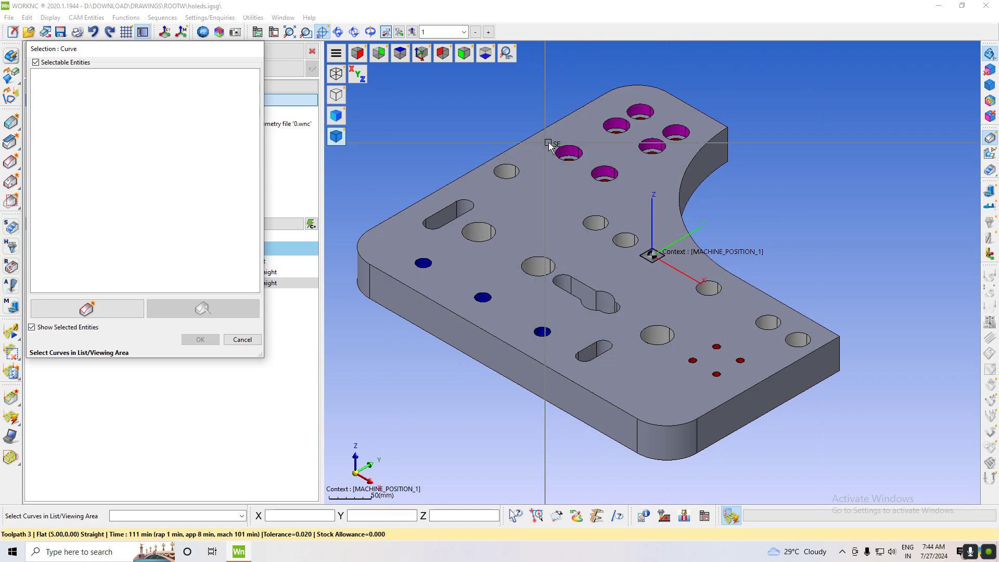
{"action": "left_click", "coordinate": [402, 53]}
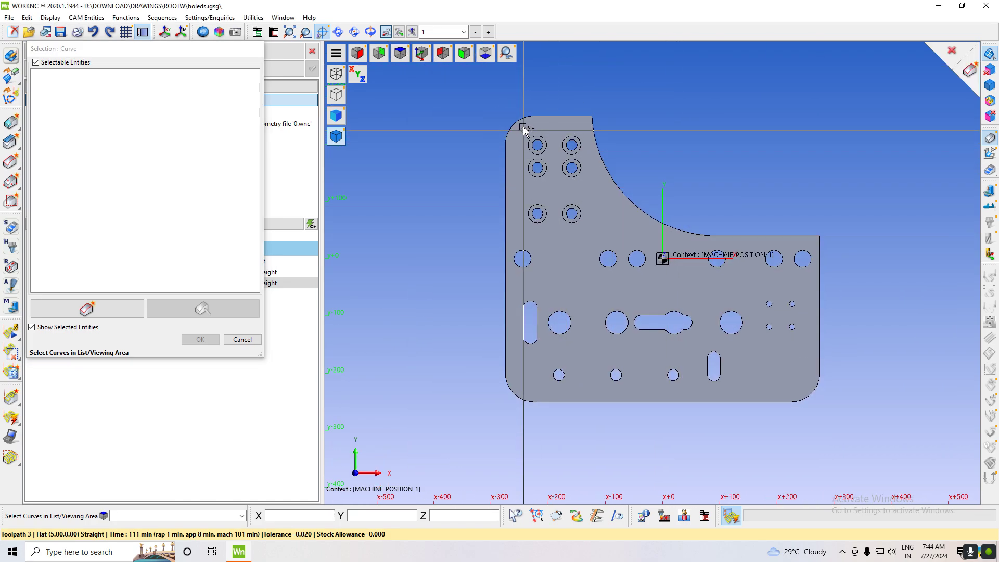
{"action": "left_click_drag", "start_coordinate": [518, 122], "coordinate": [601, 239]}
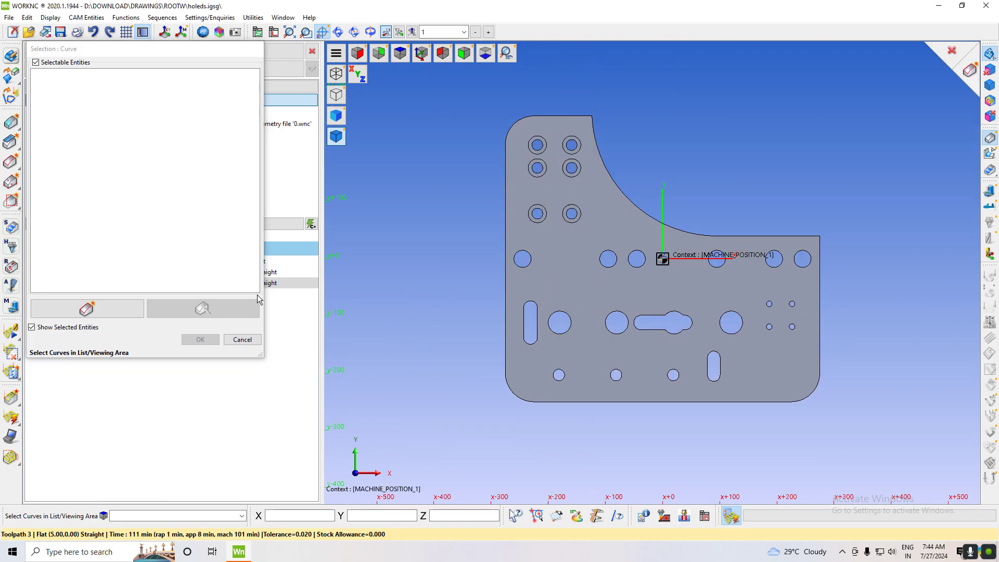
{"action": "right_click", "coordinate": [381, 189]}
{"action": "left_click", "coordinate": [408, 199]}
{"action": "left_click_drag", "start_coordinate": [509, 131], "coordinate": [593, 239]}
{"action": "right_click", "coordinate": [349, 230]}
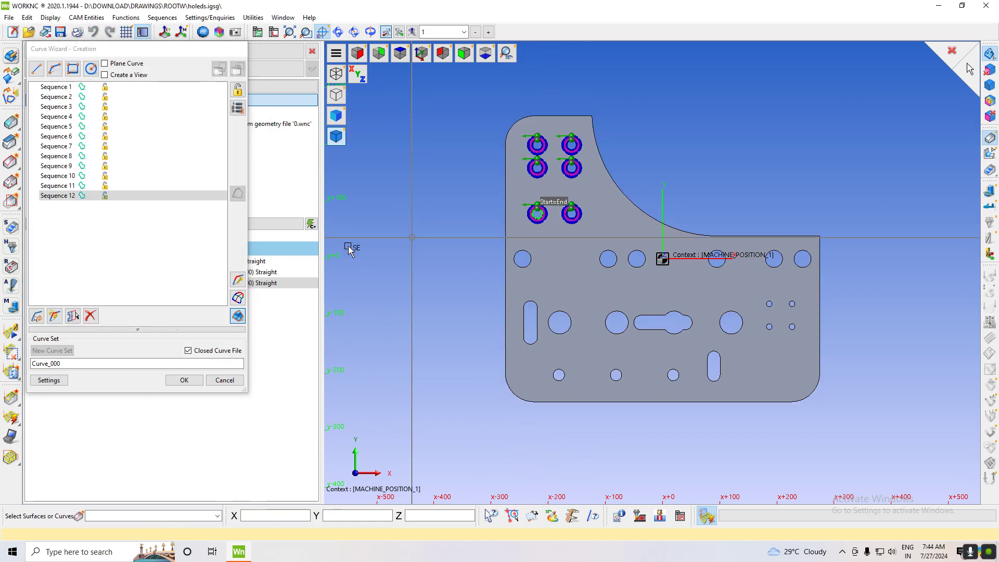
Step: Delete the first three lower circle sequences, those at the counterbore floors, from the new curve set
{"action": "left_click", "coordinate": [422, 53]}
{"action": "scroll", "coordinate": [700, 226], "scroll_direction": "up", "scroll_amount": 2}
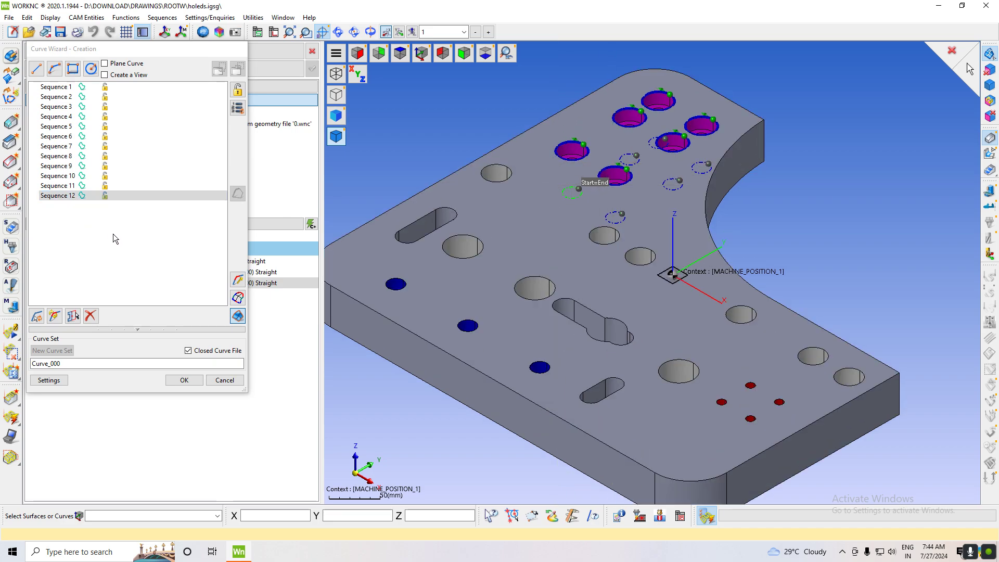
{"action": "left_click", "coordinate": [79, 199]}
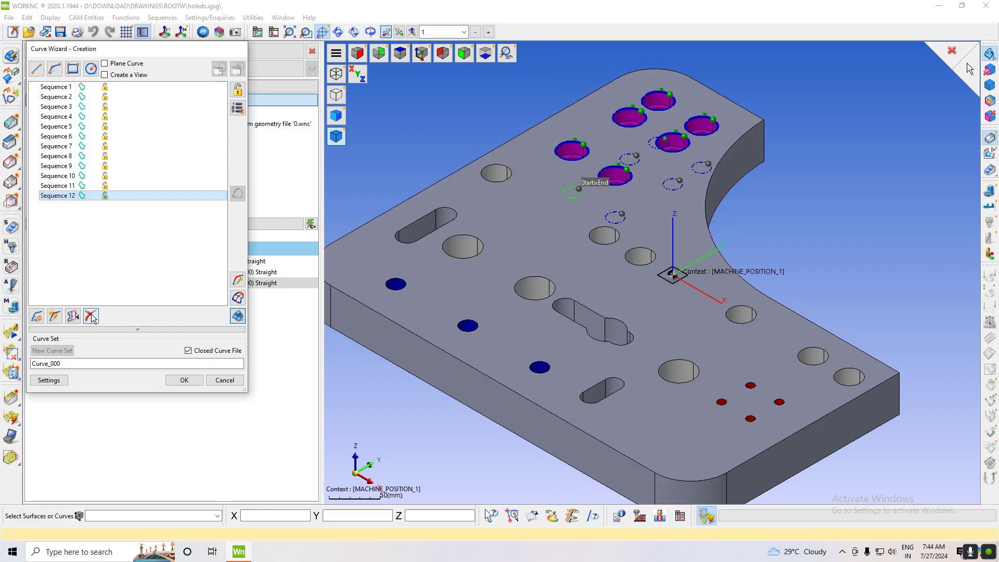
{"action": "left_click", "coordinate": [91, 317]}
{"action": "left_click", "coordinate": [75, 176]}
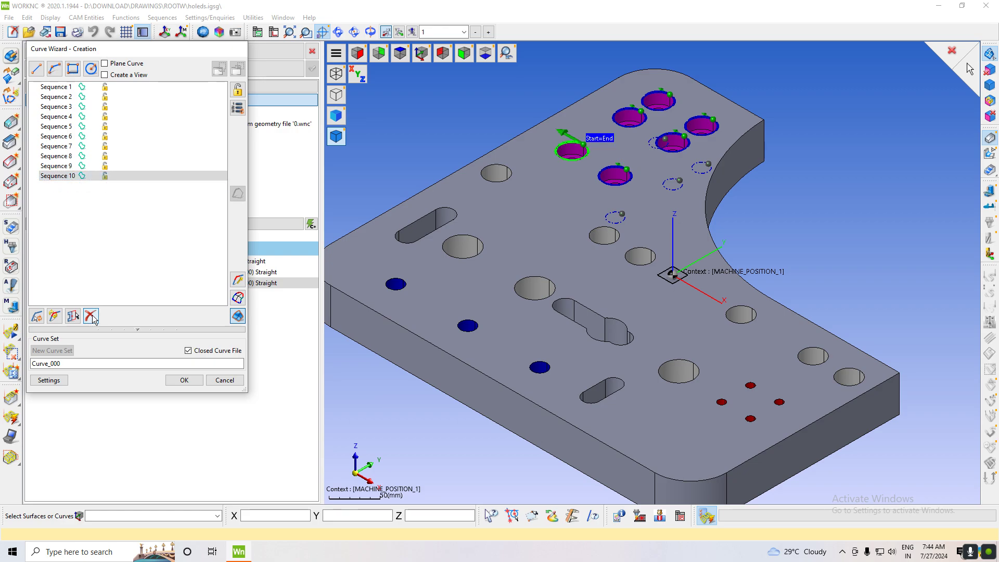
{"action": "left_click", "coordinate": [90, 316]}
{"action": "left_click", "coordinate": [67, 167]}
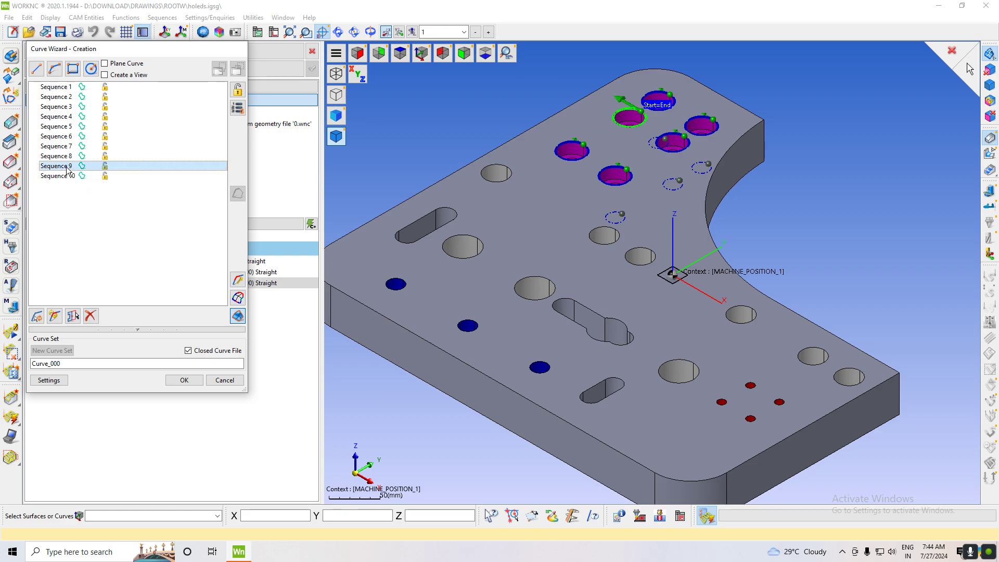
{"action": "left_click", "coordinate": [78, 157]}
{"action": "left_click", "coordinate": [92, 320]}
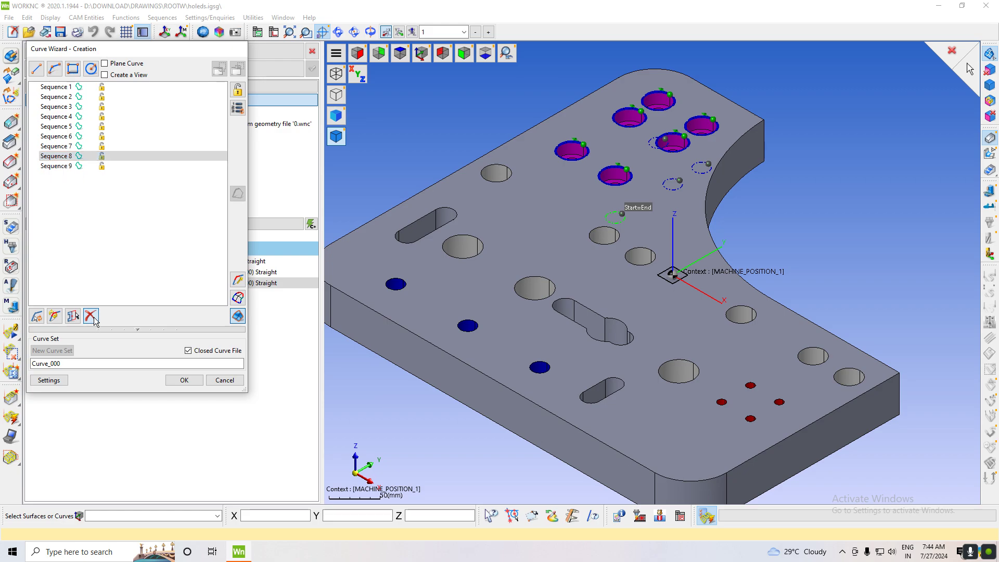
Step: Delete the remaining three lower circle sequences so the curve set keeps only the six upper counterbore edges
{"action": "left_click", "coordinate": [73, 137]}
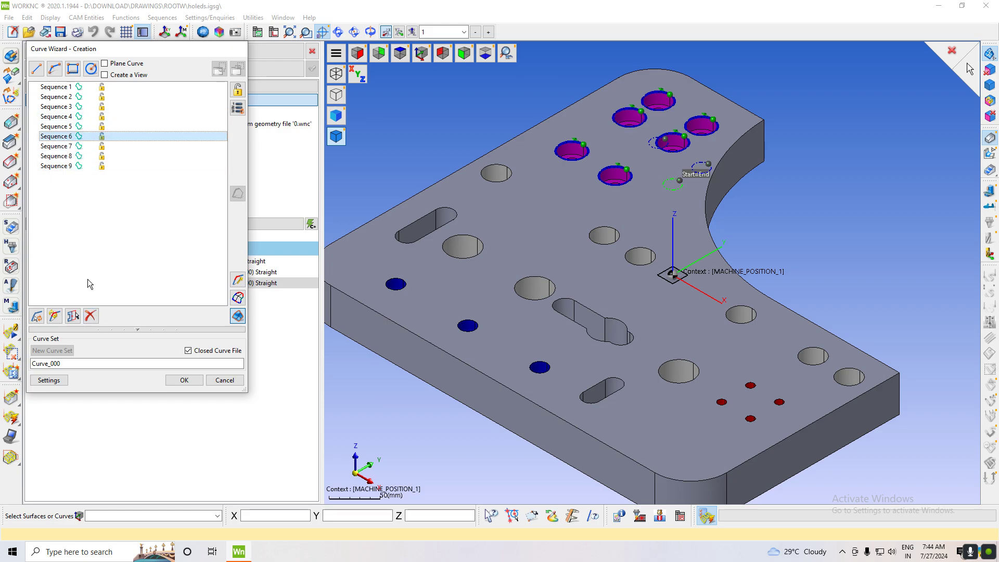
{"action": "left_click", "coordinate": [91, 316]}
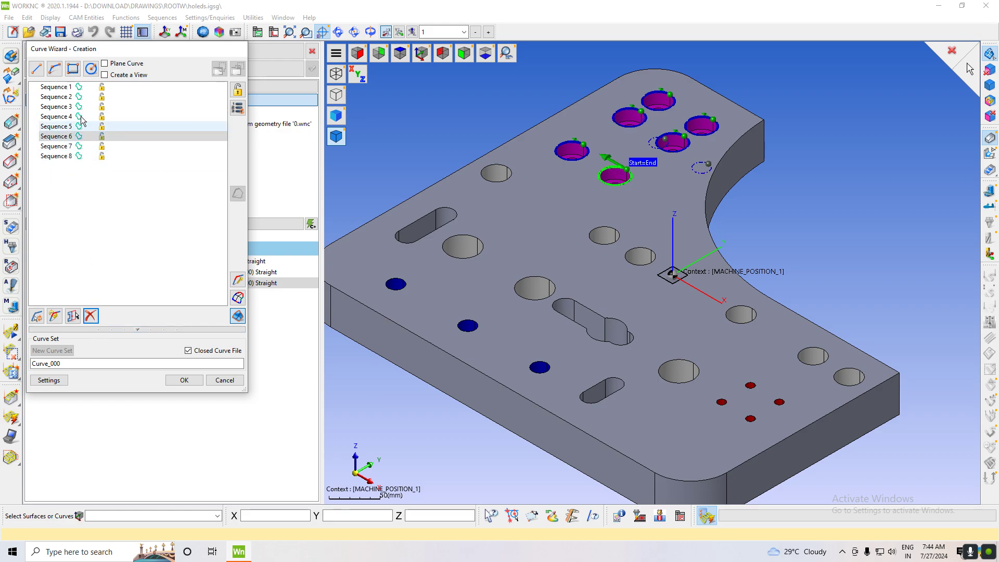
{"action": "left_click", "coordinate": [79, 88]}
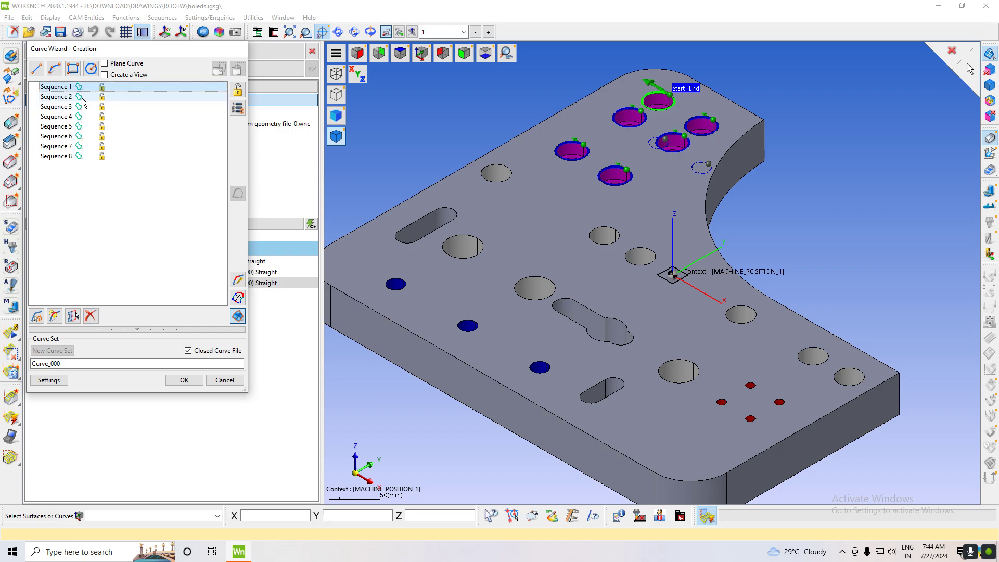
{"action": "left_click", "coordinate": [80, 99]}
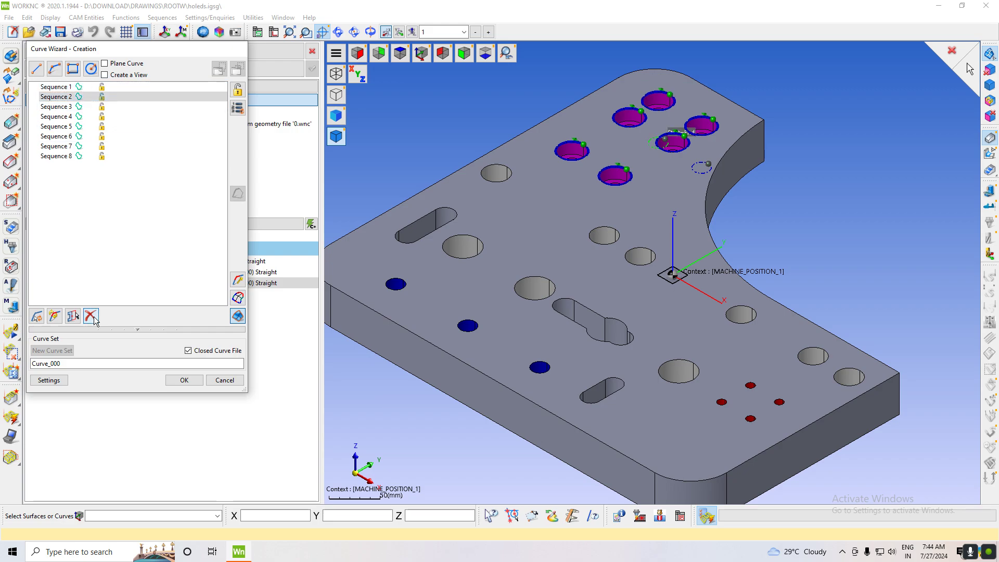
{"action": "left_click", "coordinate": [90, 316]}
{"action": "left_click", "coordinate": [78, 107]}
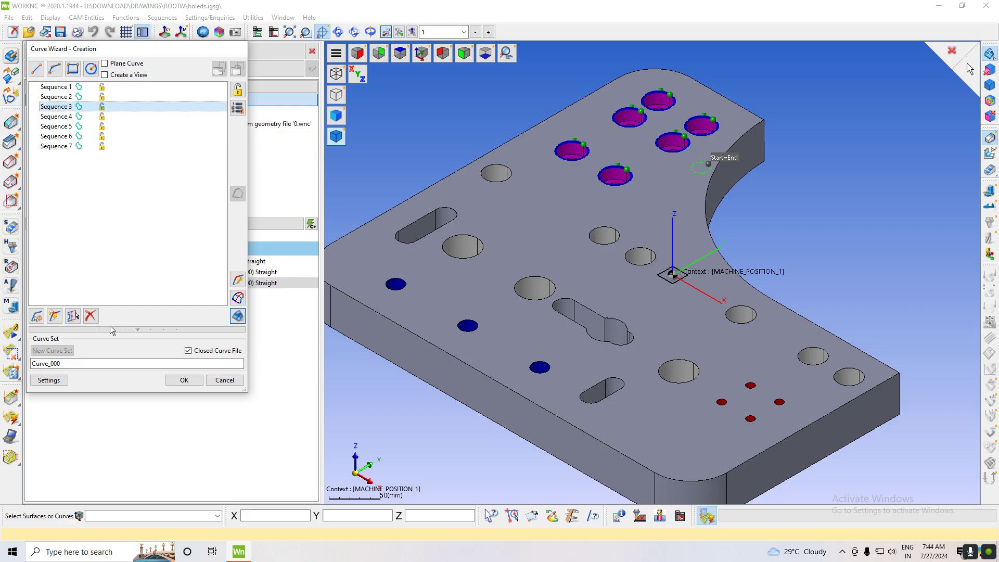
{"action": "left_click", "coordinate": [94, 319]}
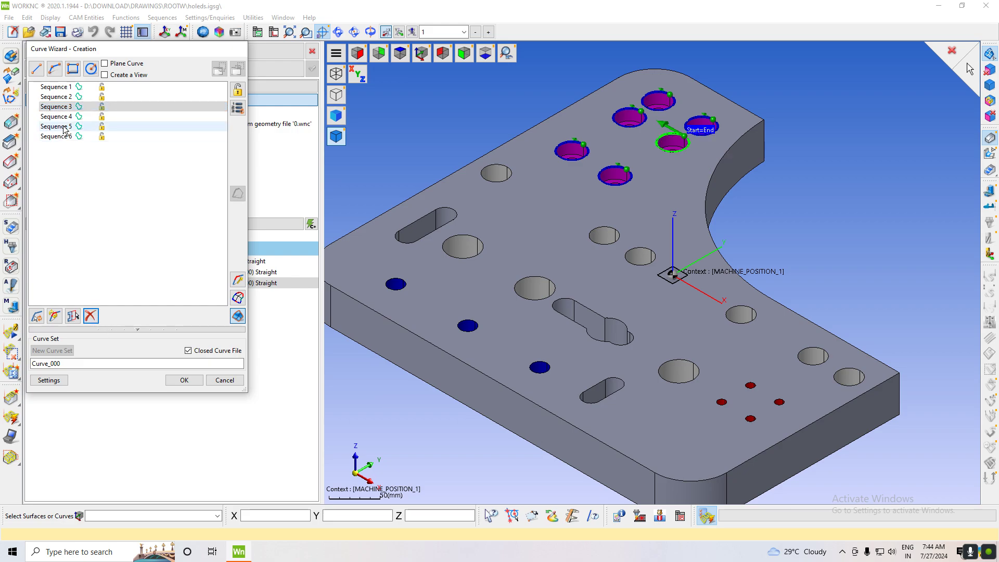
Step: Save the set of six upper circles and assign it as the Tangent to Curve toolpath's machining curve
{"action": "left_click", "coordinate": [71, 88]}
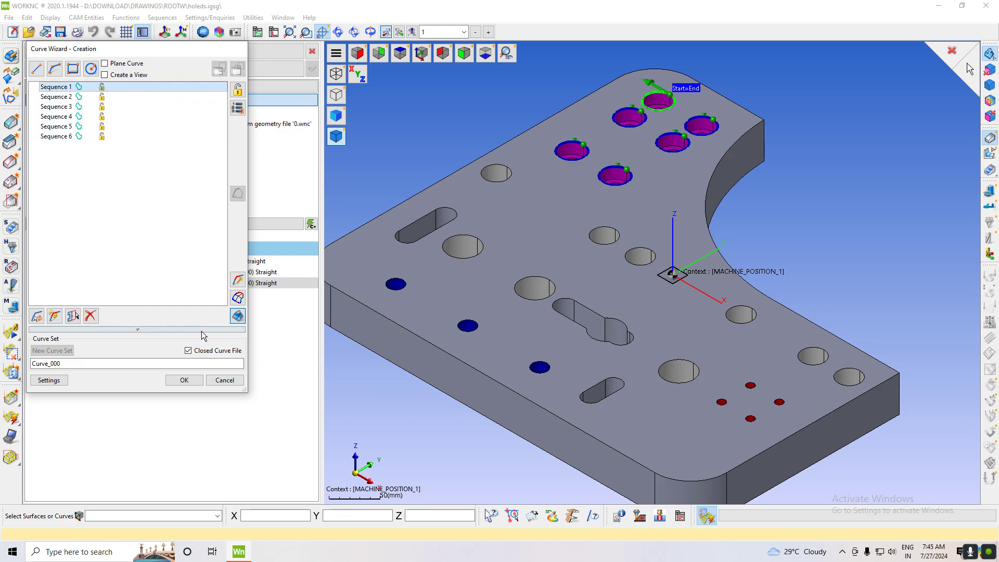
{"action": "left_click", "coordinate": [184, 380]}
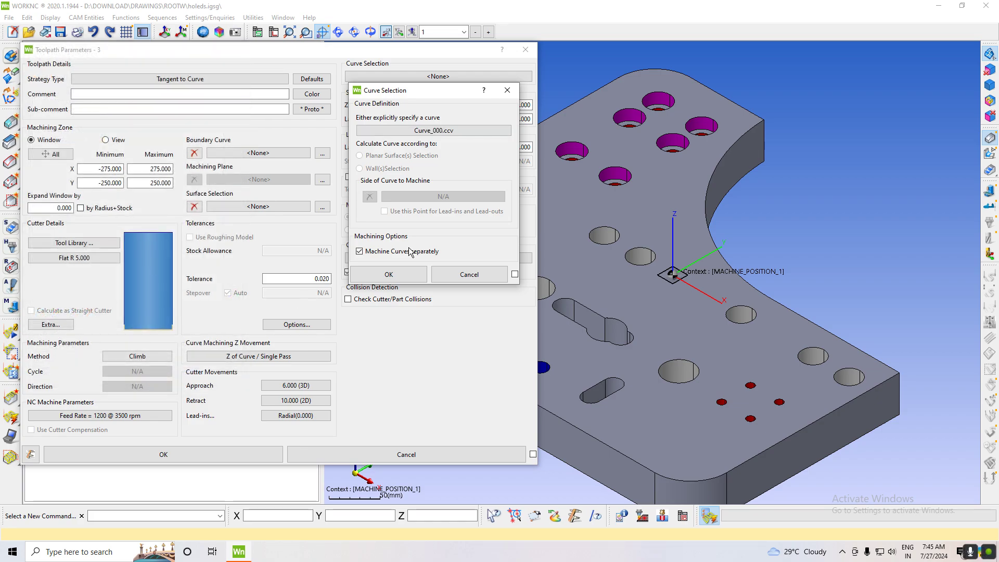
{"action": "left_click", "coordinate": [393, 273]}
Step: Configure Z movement as multiple passes starting at given Z 0, total depth 15, Z step 0.200, ramping between planes at 2 degrees
{"action": "left_click", "coordinate": [258, 356]}
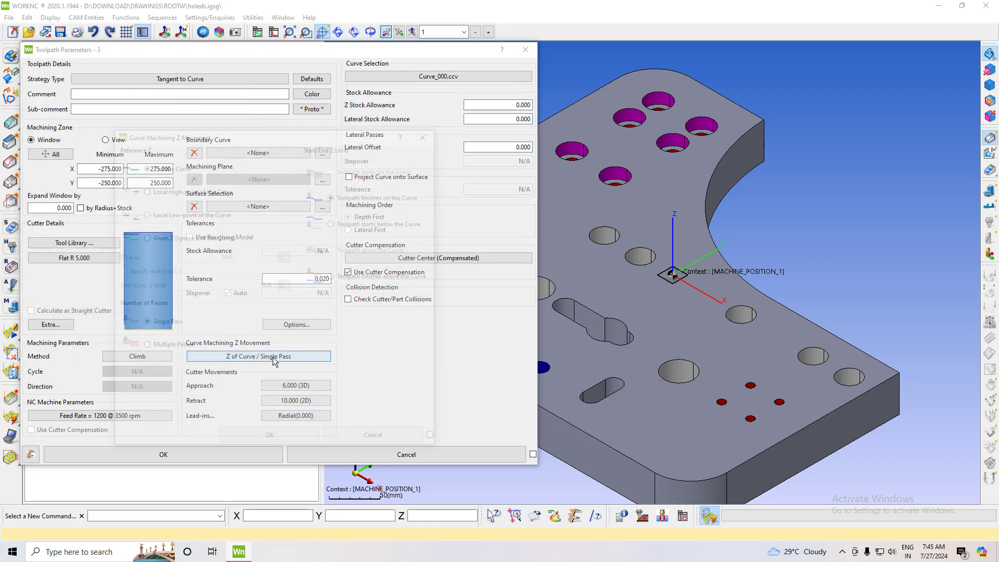
{"action": "left_click", "coordinate": [144, 347]}
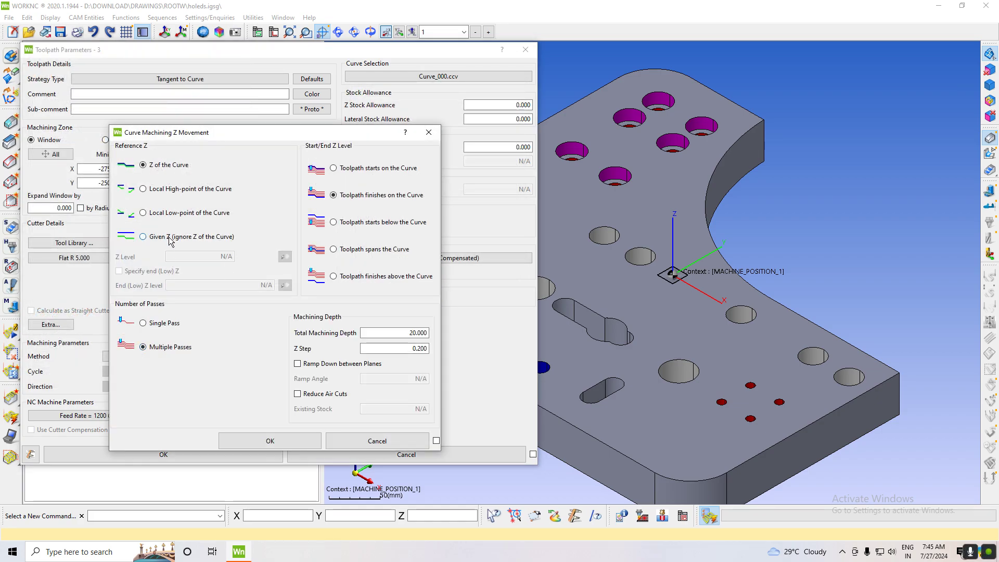
{"action": "left_click", "coordinate": [144, 237]}
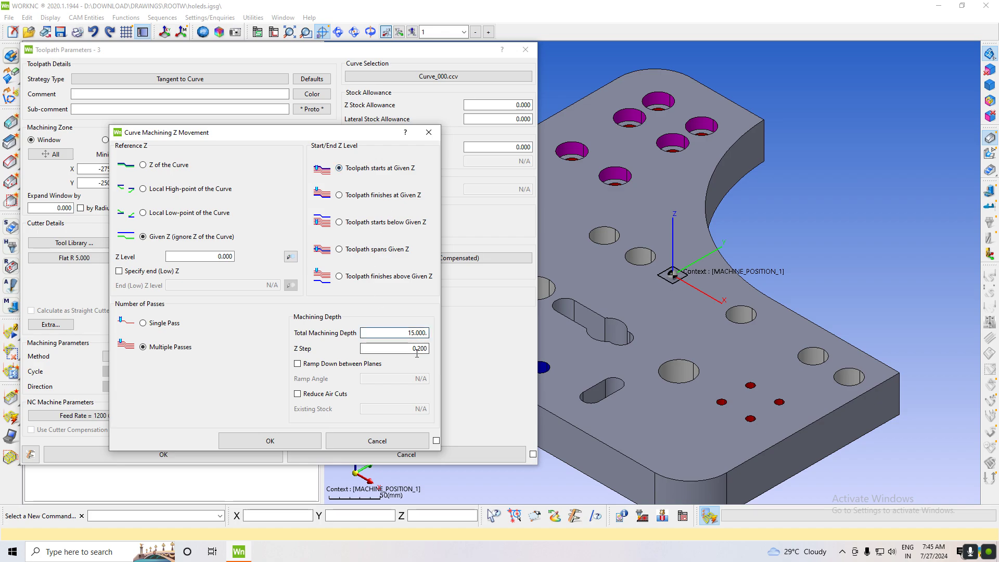
{"action": "left_click", "coordinate": [362, 367]}
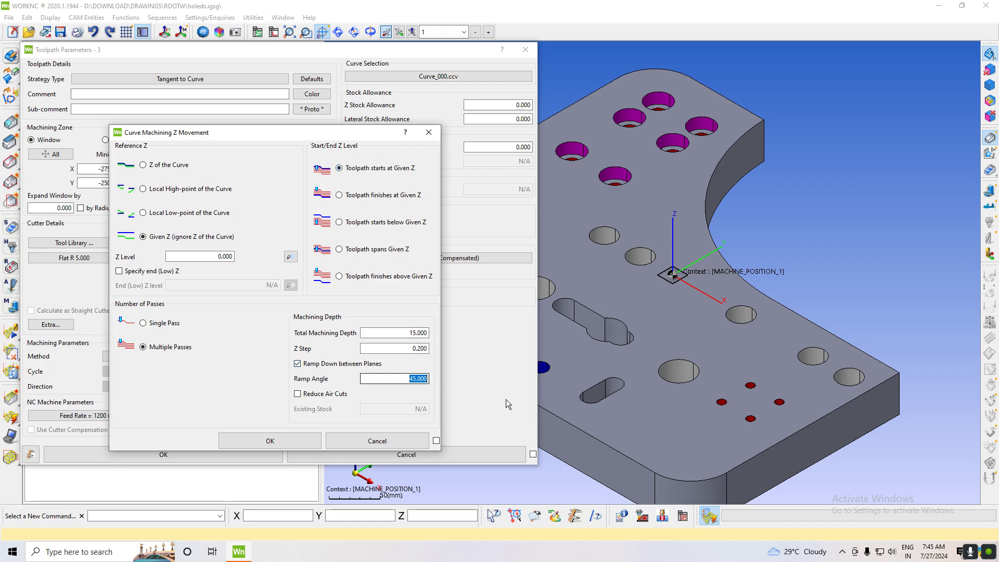
{"action": "type", "text": "2.000"}
{"action": "left_click", "coordinate": [274, 438]}
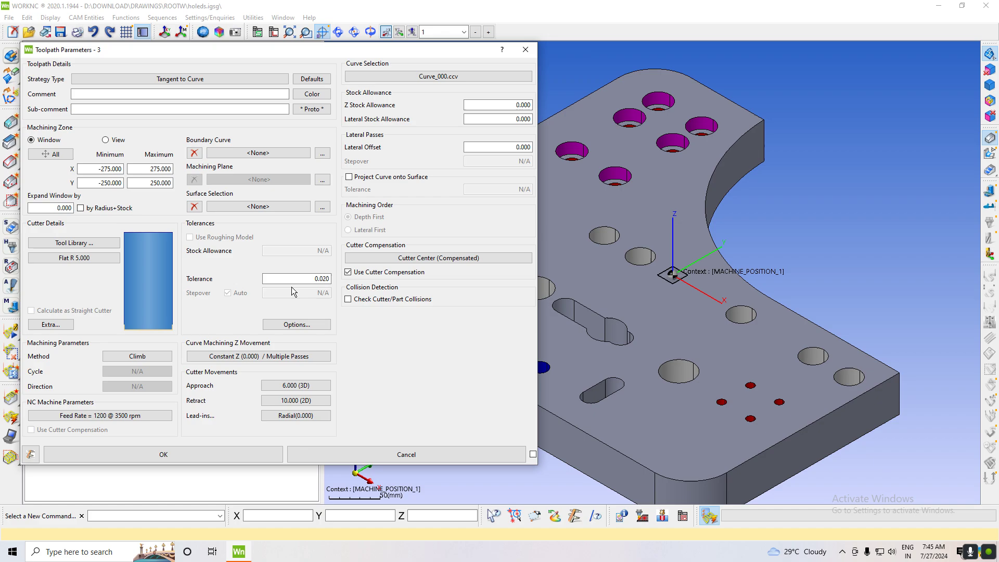
Step: Accept the parameters to calculate the Tangent to Curve toolpath, and play it back over the six counterbores
{"action": "left_click", "coordinate": [216, 456]}
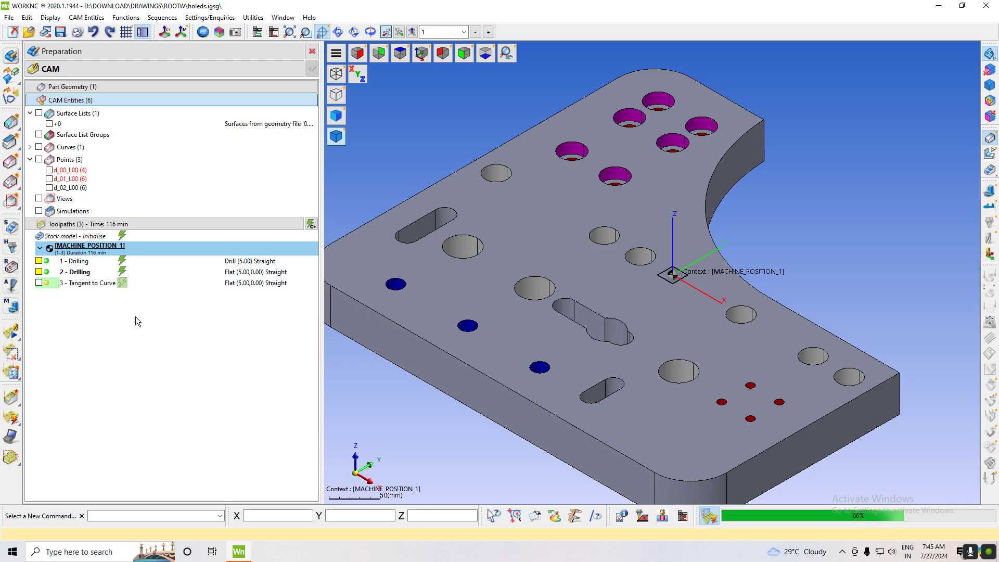
{"action": "left_click", "coordinate": [96, 285]}
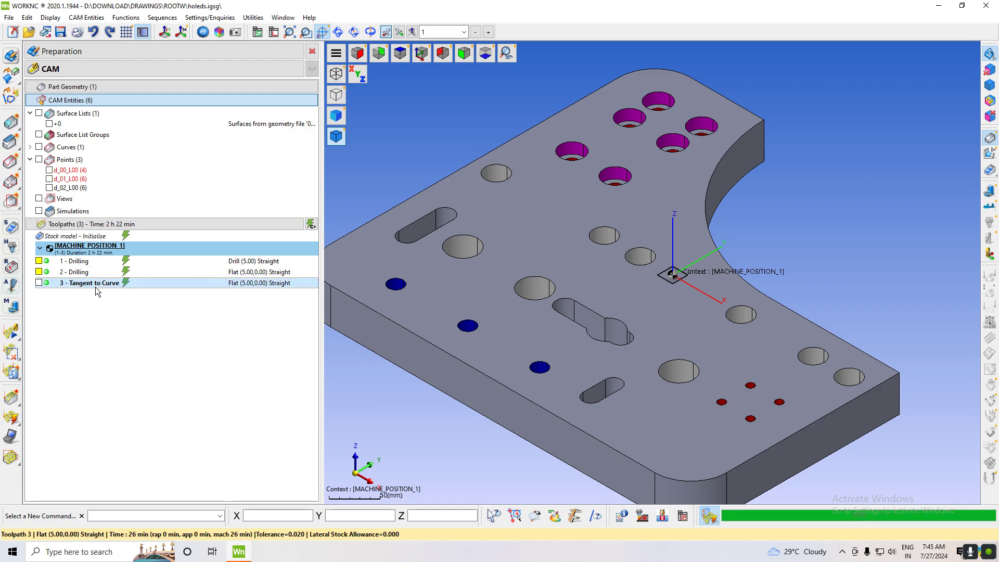
{"action": "left_click", "coordinate": [11, 399]}
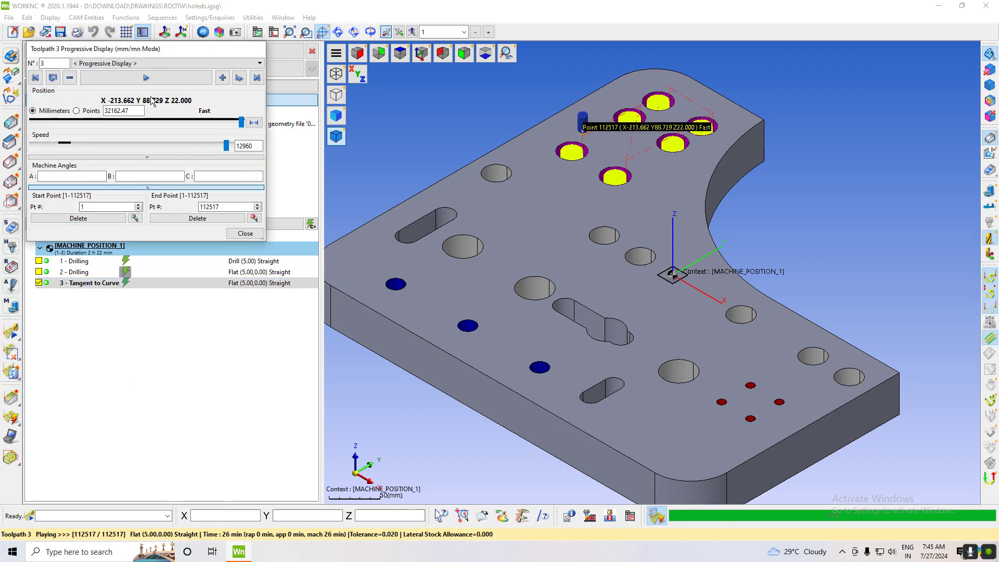
{"action": "left_click", "coordinate": [245, 233]}
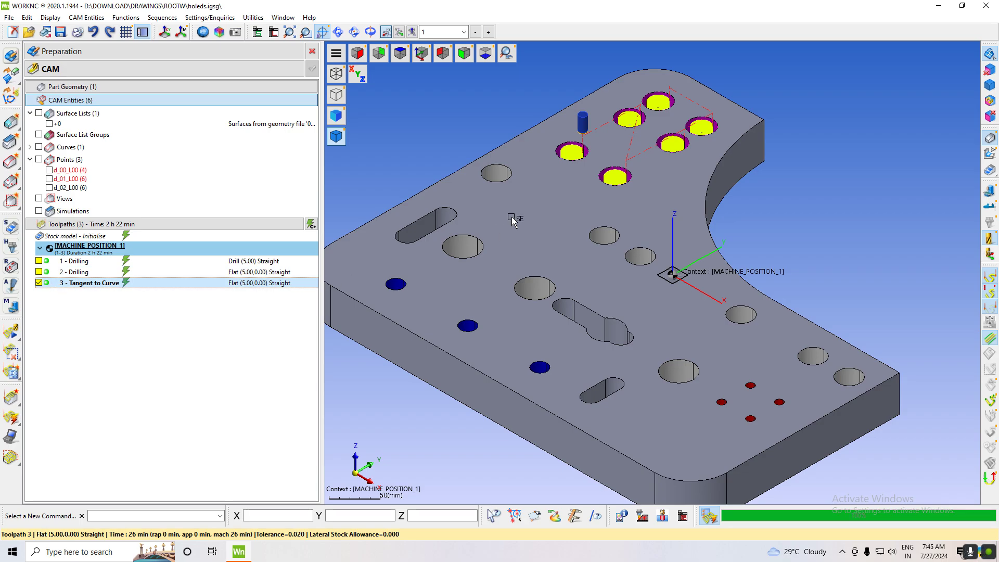
Step: Compare the passes' start and depth with Z zero and the counterbore floors from the side in wireframe, ending in isometric view
{"action": "mouse_move", "coordinate": [709, 201]}
{"action": "middle_mouse_down"}
{"action": "mouse_move", "coordinate": [719, 253]}
{"action": "mouse_move", "coordinate": [707, 289]}
{"action": "mouse_move", "coordinate": [711, 203]}
{"action": "middle_mouse_up"}
{"action": "left_click", "coordinate": [380, 53]}
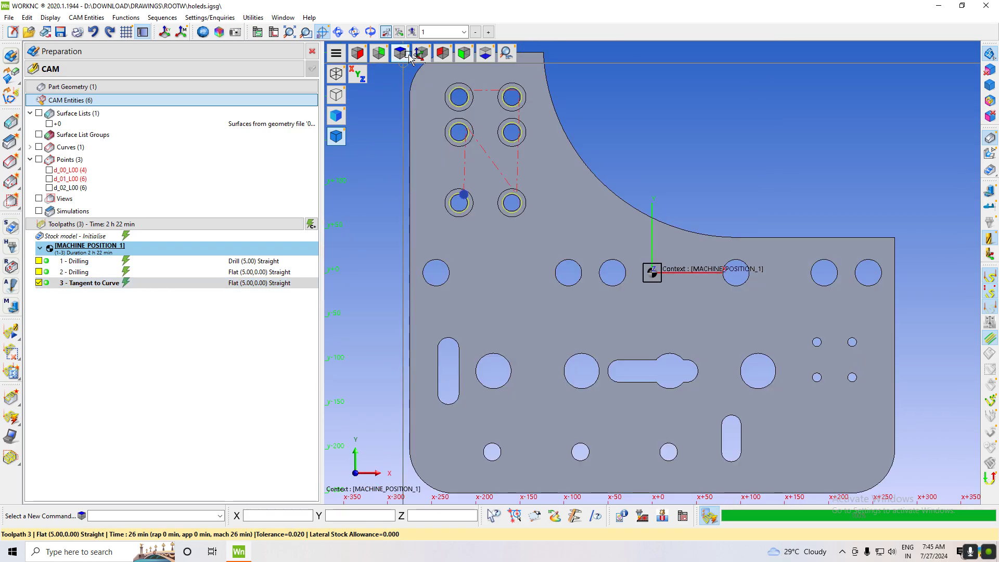
{"action": "left_click", "coordinate": [380, 54]}
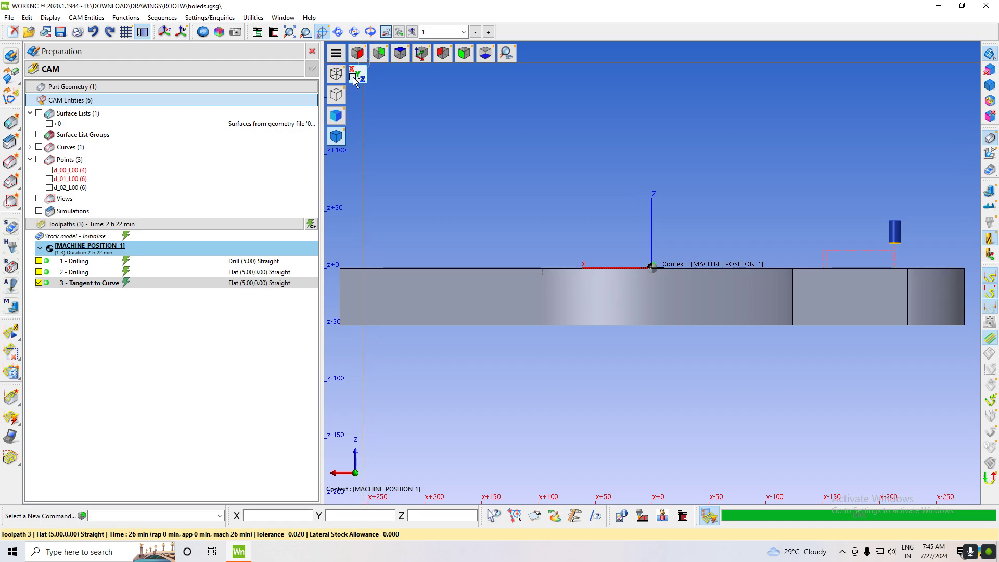
{"action": "scroll", "coordinate": [858, 300], "scroll_direction": "up", "scroll_amount": 6}
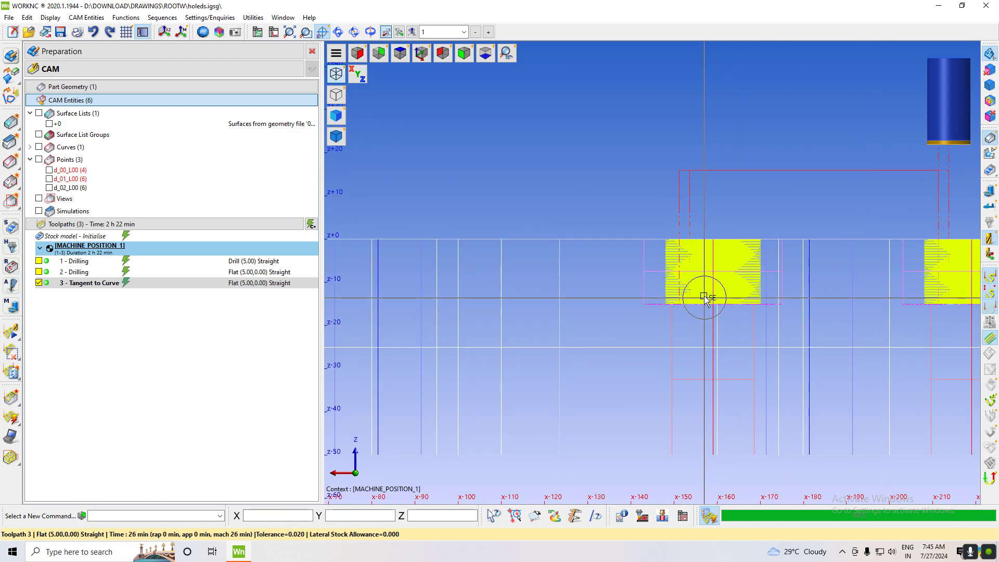
{"action": "left_click", "coordinate": [421, 53]}
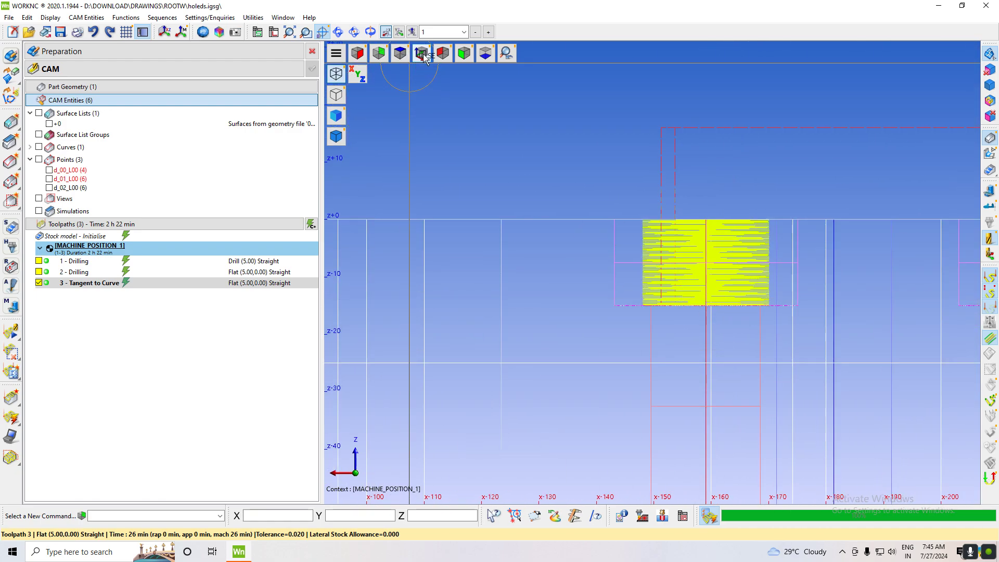
{"action": "scroll", "coordinate": [624, 255], "scroll_direction": "up", "scroll_amount": 2}
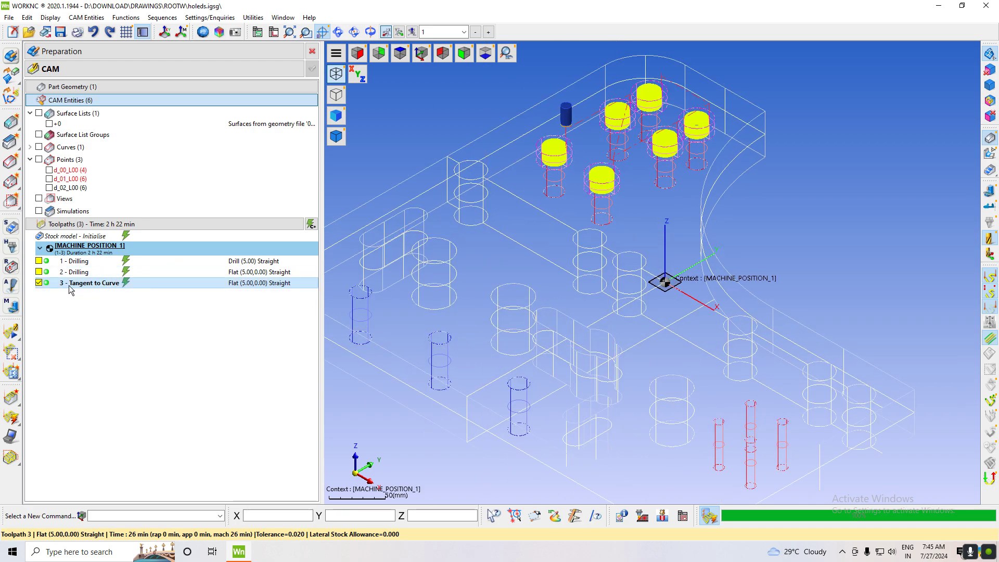
Step: Clear the Tangent to Curve toolpath display and replay its cutting motion progressively at a reduced speed of 1580
{"action": "left_click", "coordinate": [39, 283]}
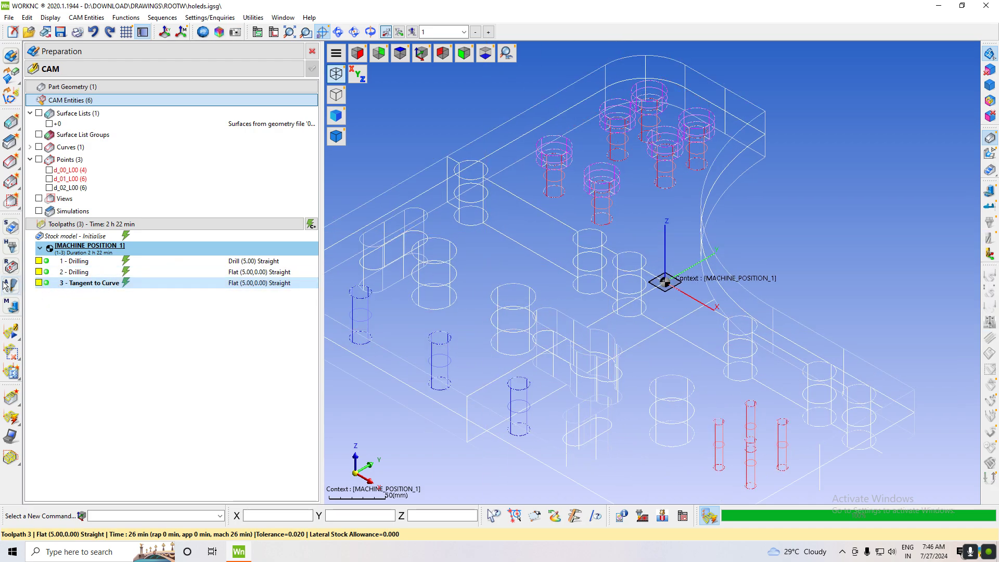
{"action": "left_click", "coordinate": [11, 331]}
{"action": "left_click", "coordinate": [146, 78]}
{"action": "left_click_drag", "start_coordinate": [226, 146], "coordinate": [203, 145]}
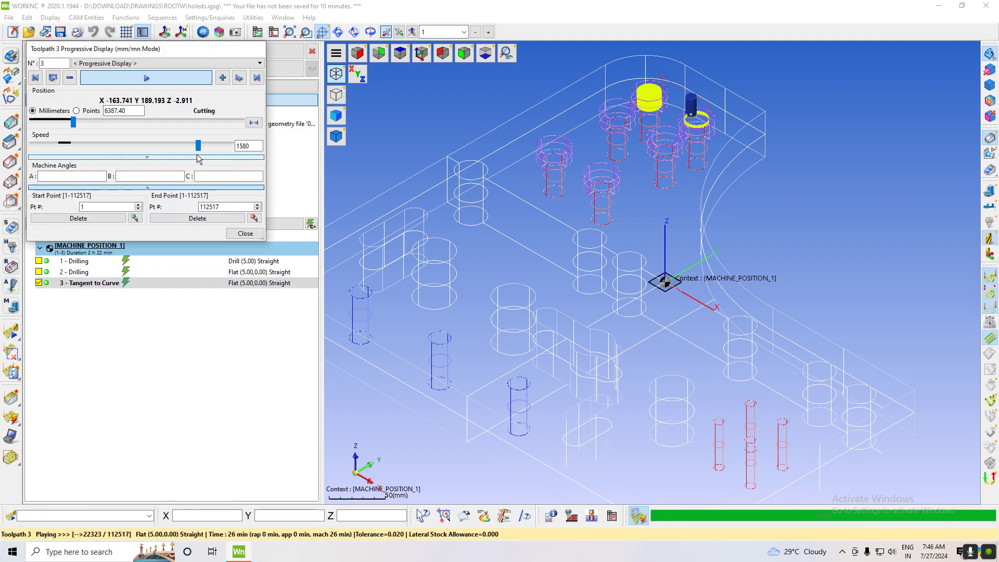
{"action": "left_click_drag", "start_coordinate": [207, 146], "coordinate": [196, 149]}
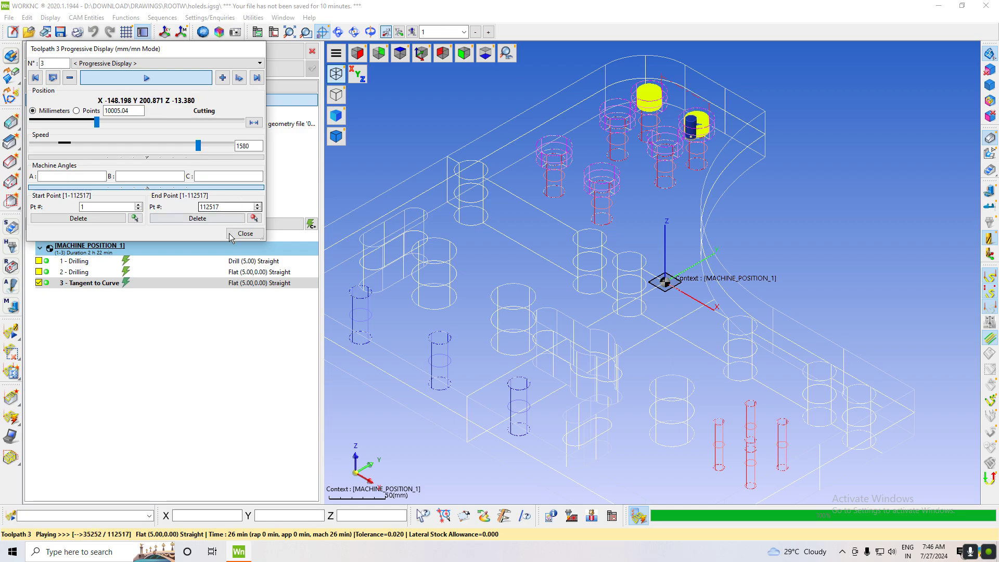
Step: Close the progressive display, hide the Tangent to Curve toolpath, and briefly show the second Drilling toolpath
{"action": "left_click", "coordinate": [245, 233]}
{"action": "left_click", "coordinate": [39, 282]}
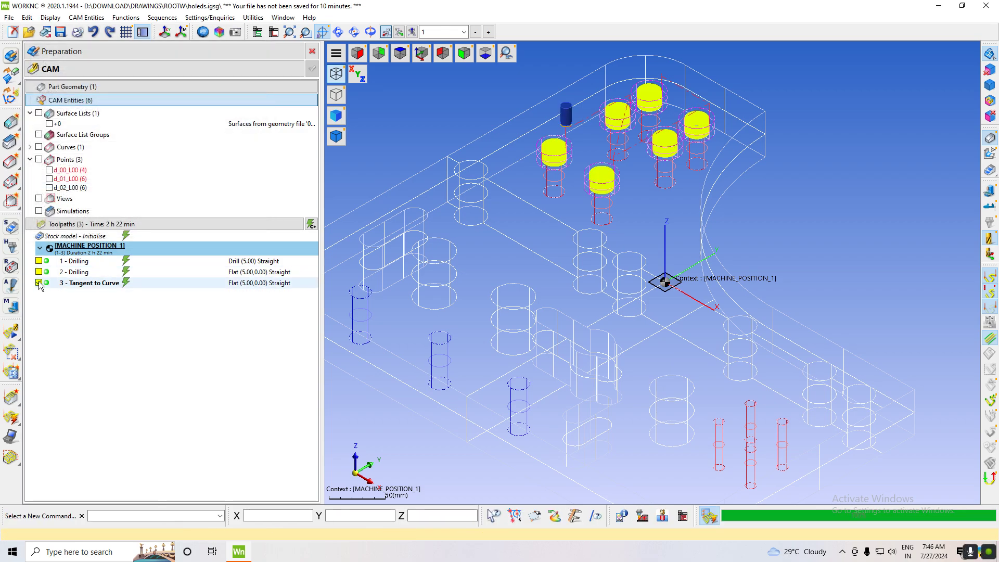
{"action": "left_click", "coordinate": [39, 272]}
{"action": "left_click", "coordinate": [38, 272]}
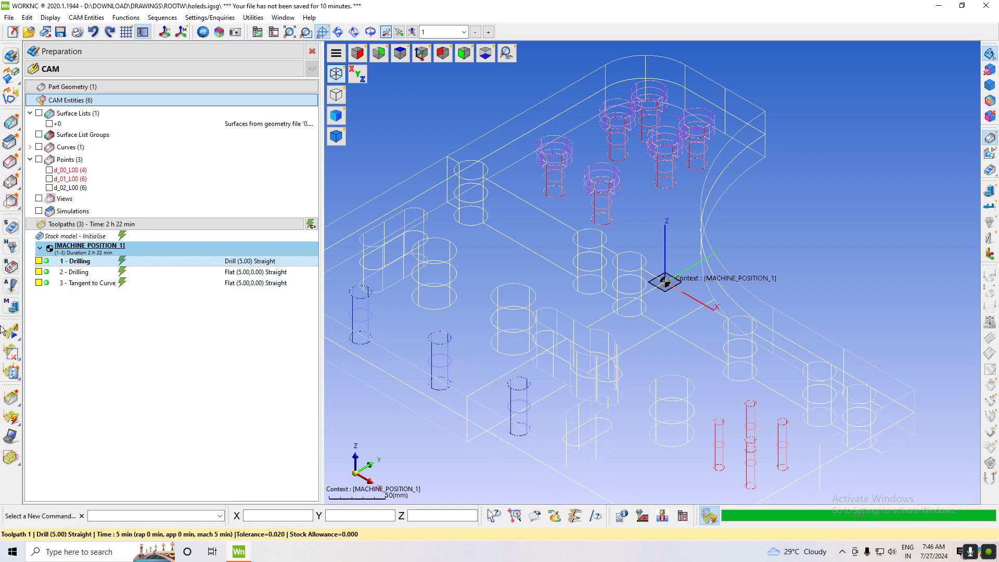
Step: Reopen the first Drilling toolpath's parameters and replace its drilling points with the point list d_02_L00
{"action": "double_click", "coordinate": [46, 261]}
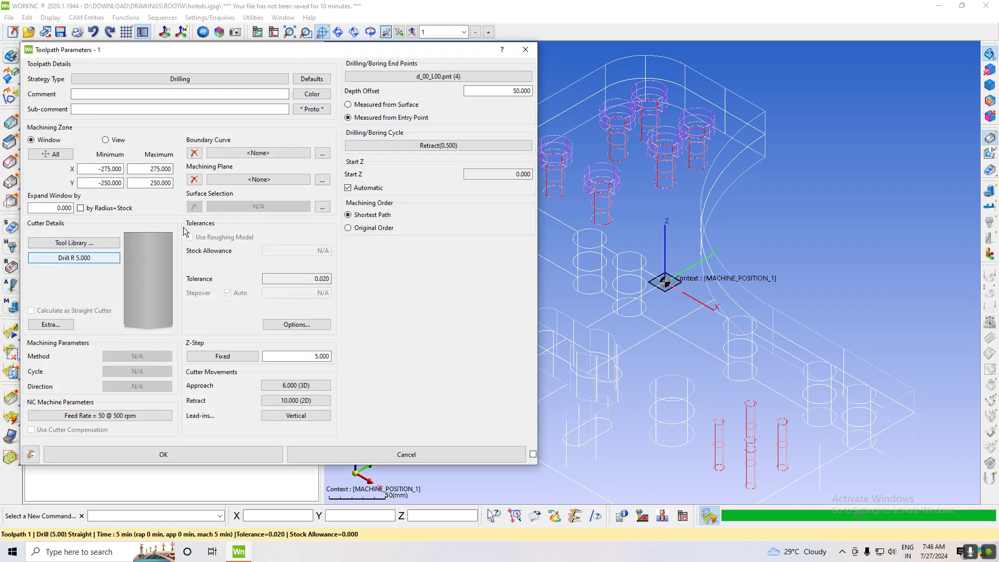
{"action": "left_click", "coordinate": [401, 80]}
{"action": "left_click", "coordinate": [69, 91]}
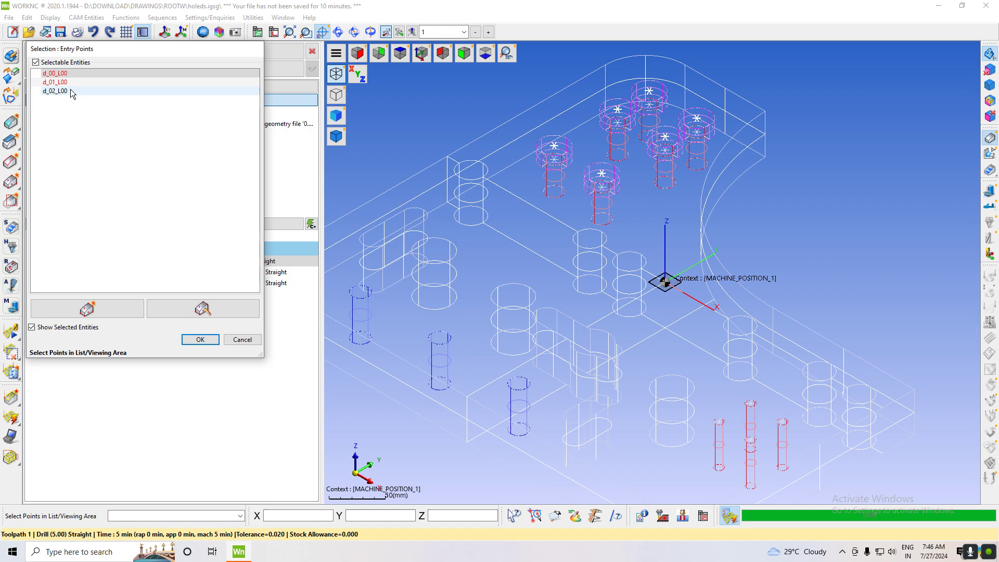
{"action": "left_click", "coordinate": [199, 340]}
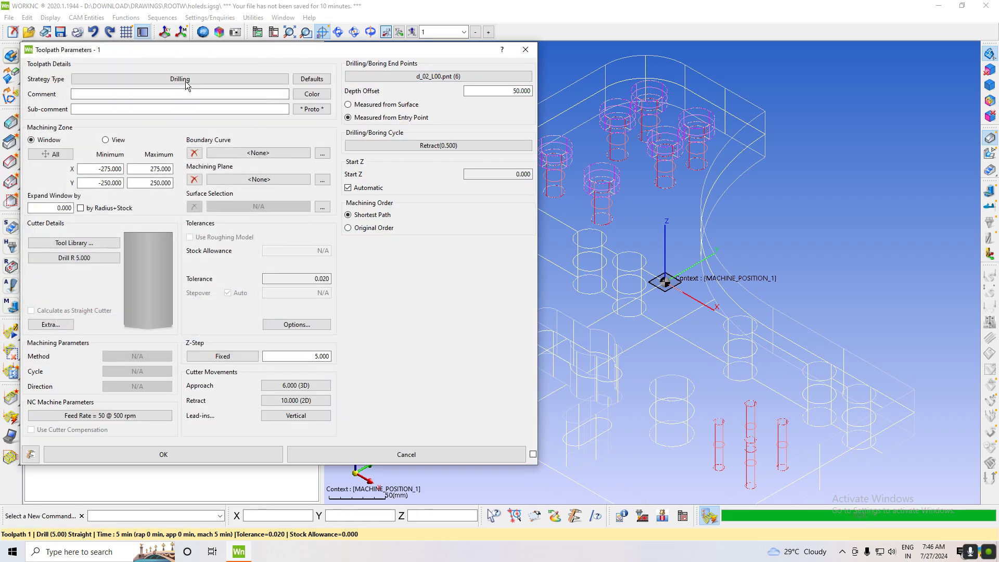
Step: Edit the Drilling toolpath's drill cutter, setting its radius to 19/2 mm and its length to 80 mm
{"action": "left_click", "coordinate": [67, 258]}
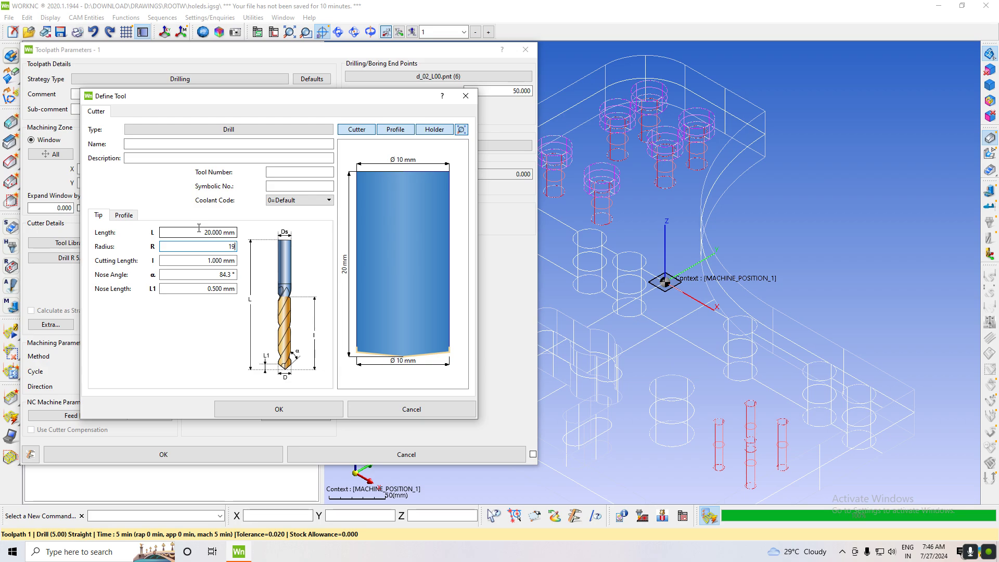
{"action": "type", "text": "19/2"}
{"action": "key", "text": "Return"}
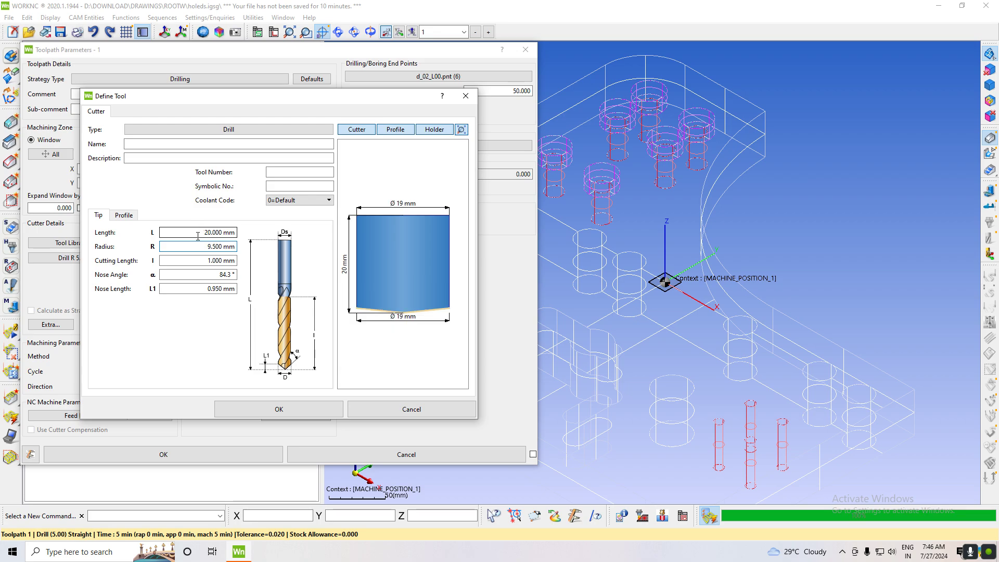
{"action": "key", "text": "shift+Tab"}
{"action": "type", "text": "80"}
{"action": "key", "text": "Return"}
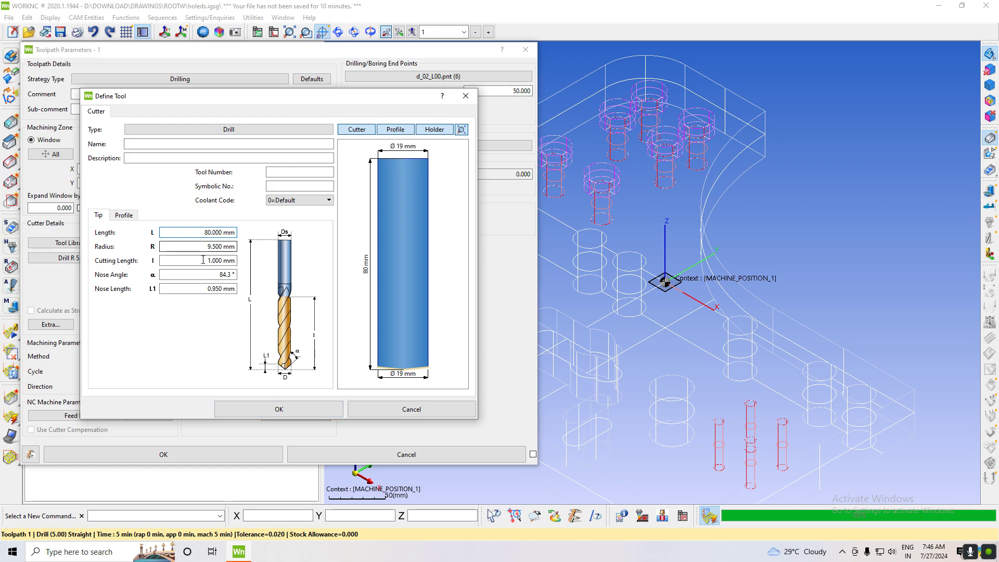
Step: Set the drill's nose angle to 59° and cutting length to 50 mm, and accept the tool definition
{"action": "left_click", "coordinate": [196, 274]}
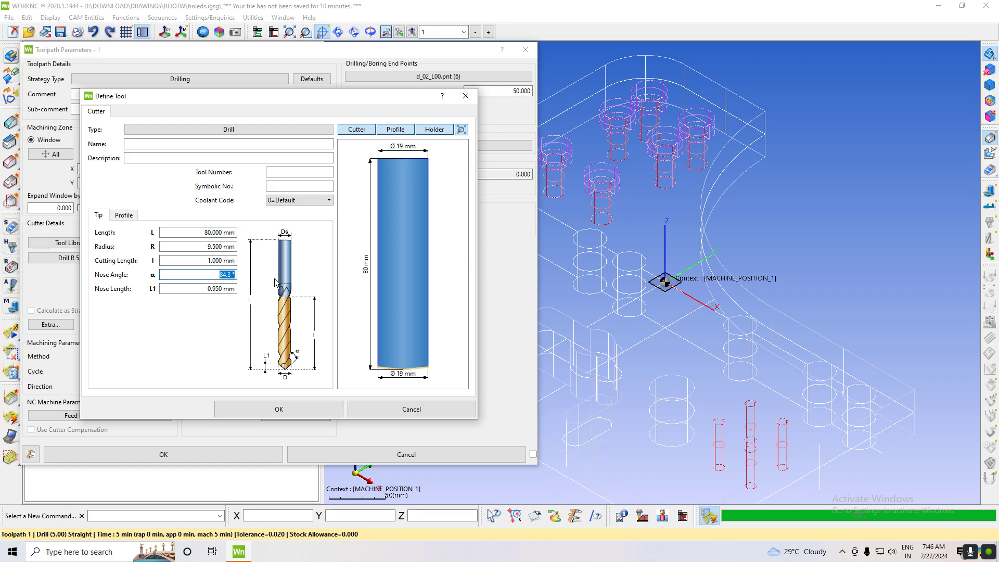
{"action": "key", "text": "Return"}
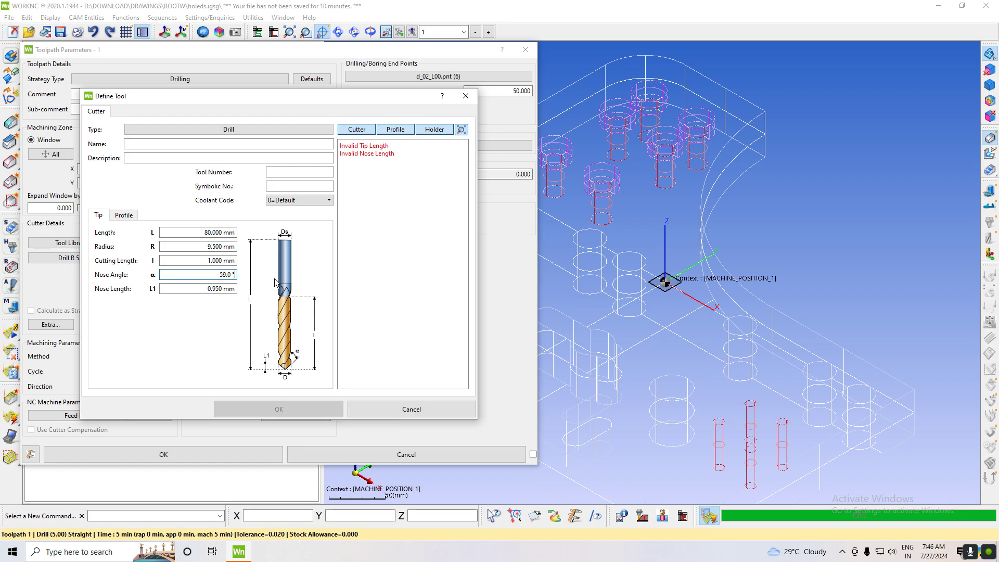
{"action": "left_click", "coordinate": [165, 262]}
{"action": "type", "text": "50"}
{"action": "key", "text": "Return"}
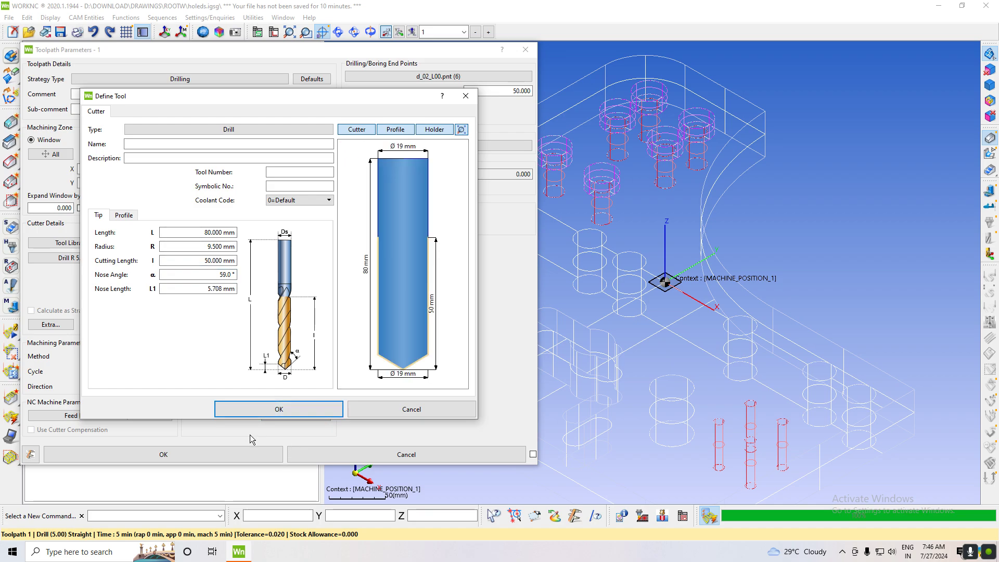
{"action": "left_click", "coordinate": [255, 409]}
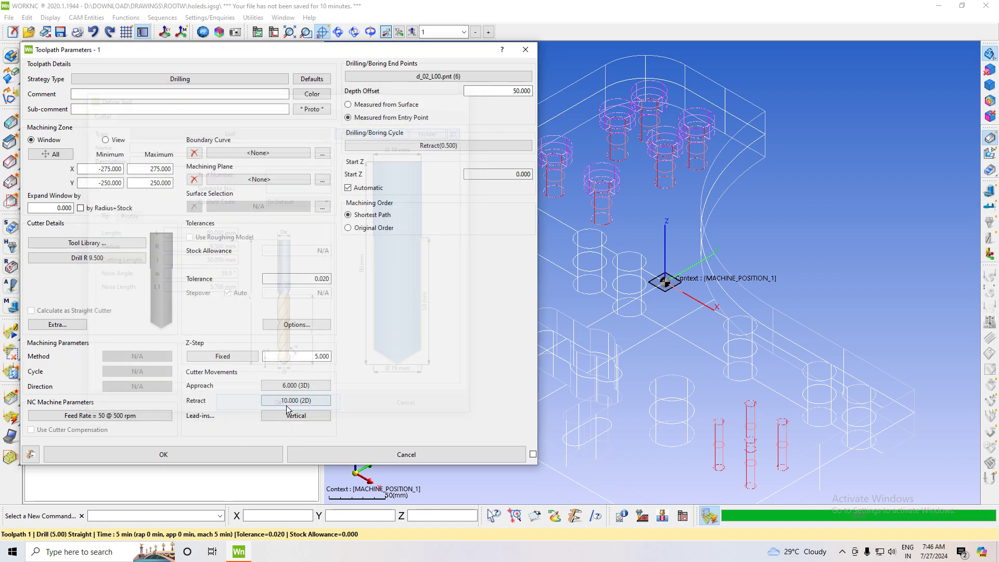
Step: Accept the changed parameters and calculate the first Drilling toolpath
{"action": "left_click", "coordinate": [229, 454]}
{"action": "right_click", "coordinate": [69, 260]}
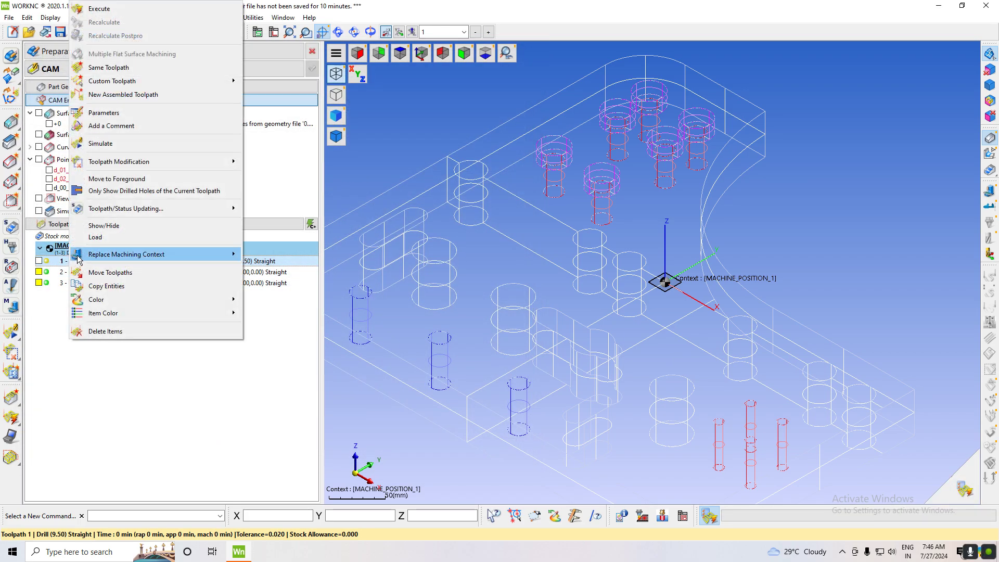
{"action": "left_click", "coordinate": [107, 8]}
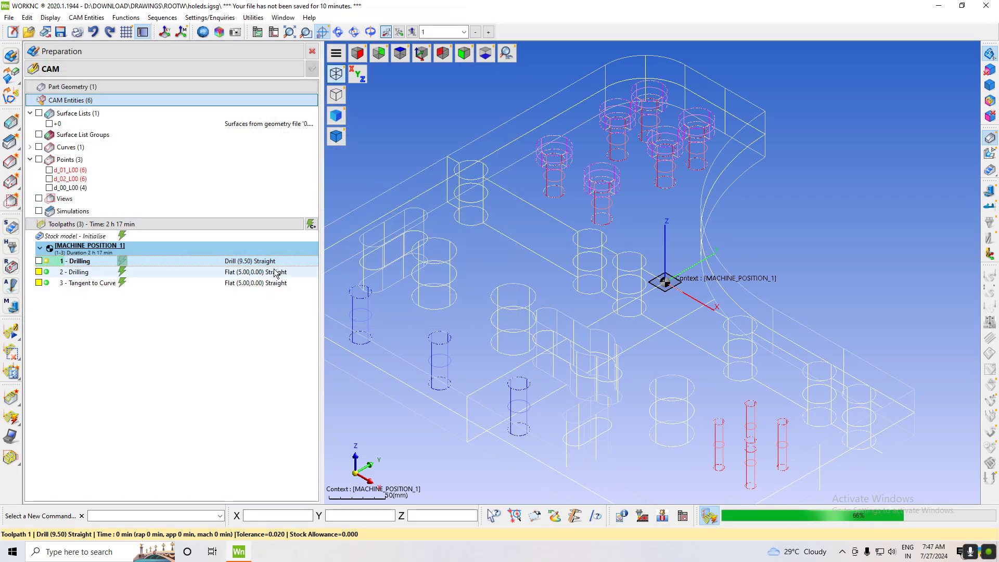
{"action": "left_click", "coordinate": [82, 261]}
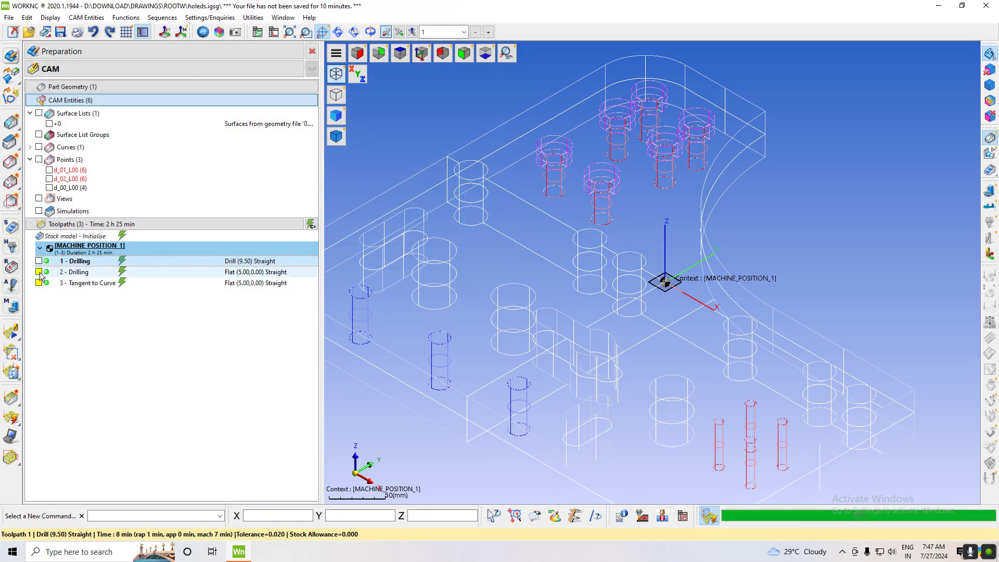
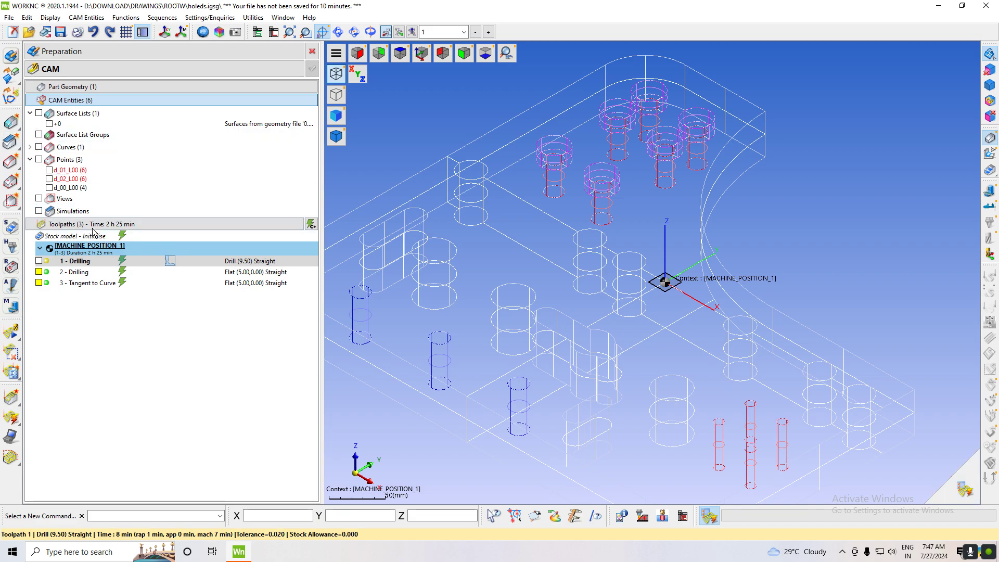
{"action": "left_click", "coordinate": [124, 271]}
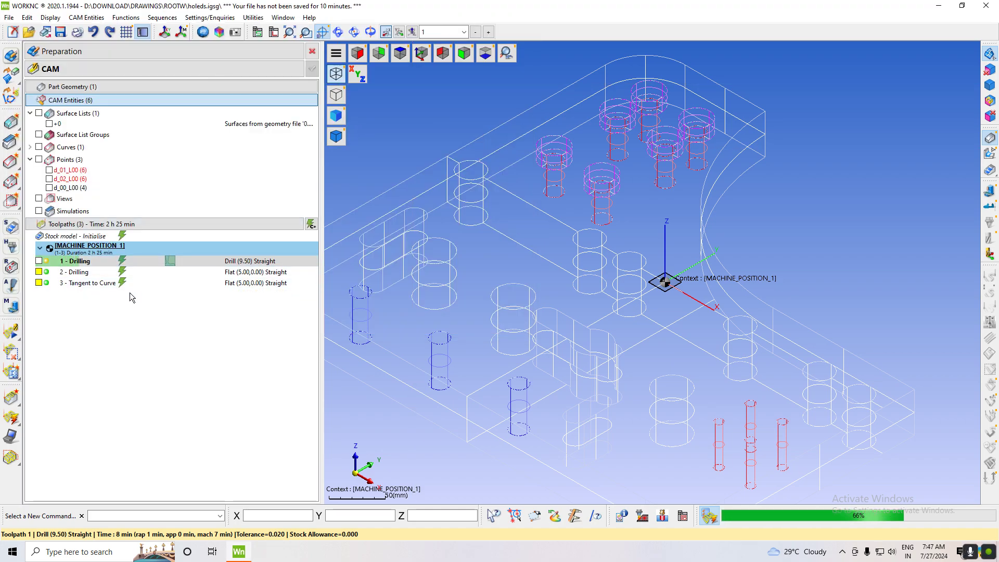
Step: Show and hide the two Drilling toolpaths in turn to examine their paths over the six counterbored holes
{"action": "left_click", "coordinate": [39, 272]}
{"action": "left_click", "coordinate": [38, 282]}
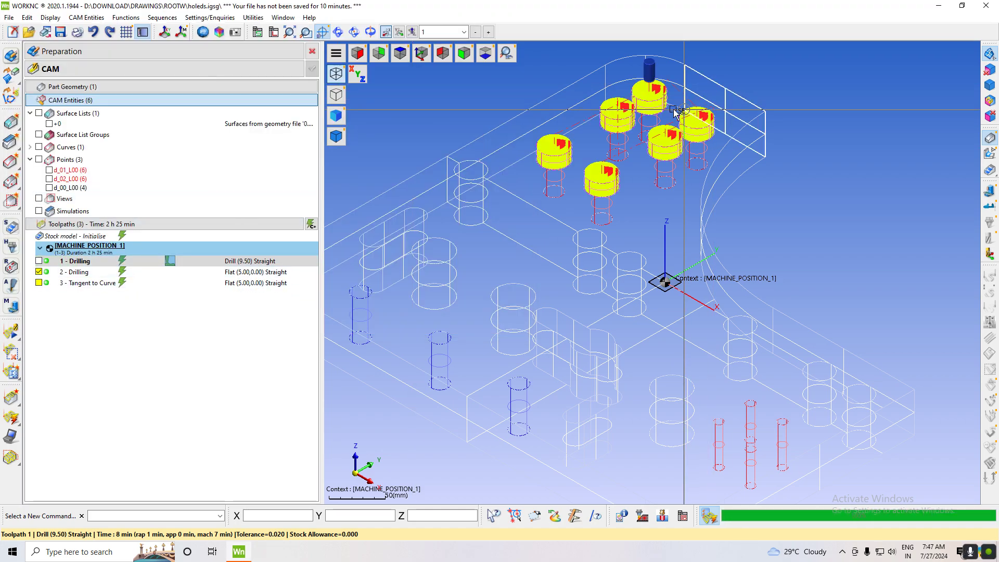
{"action": "left_click", "coordinate": [42, 262]}
{"action": "left_click", "coordinate": [40, 261]}
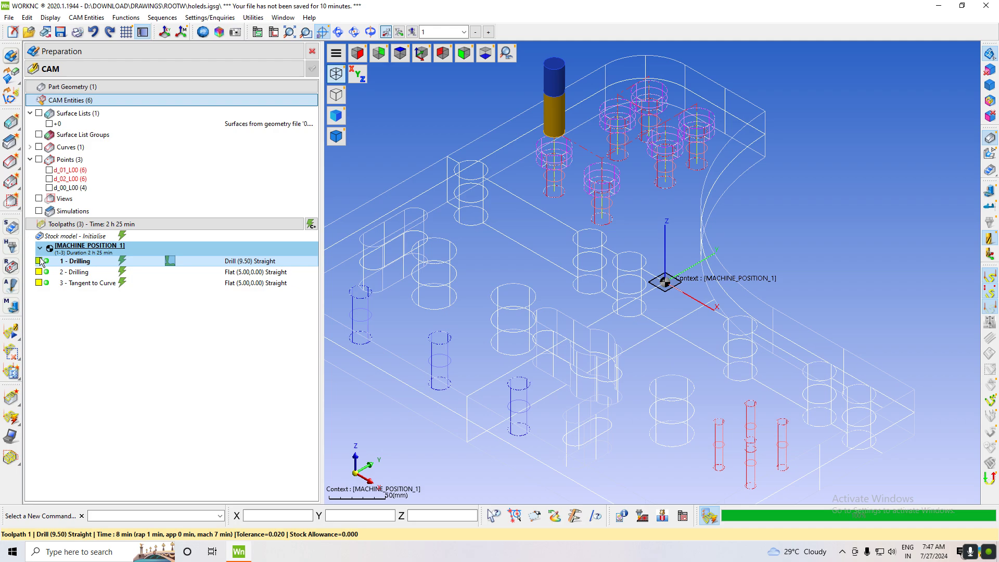
{"action": "left_click", "coordinate": [39, 272]}
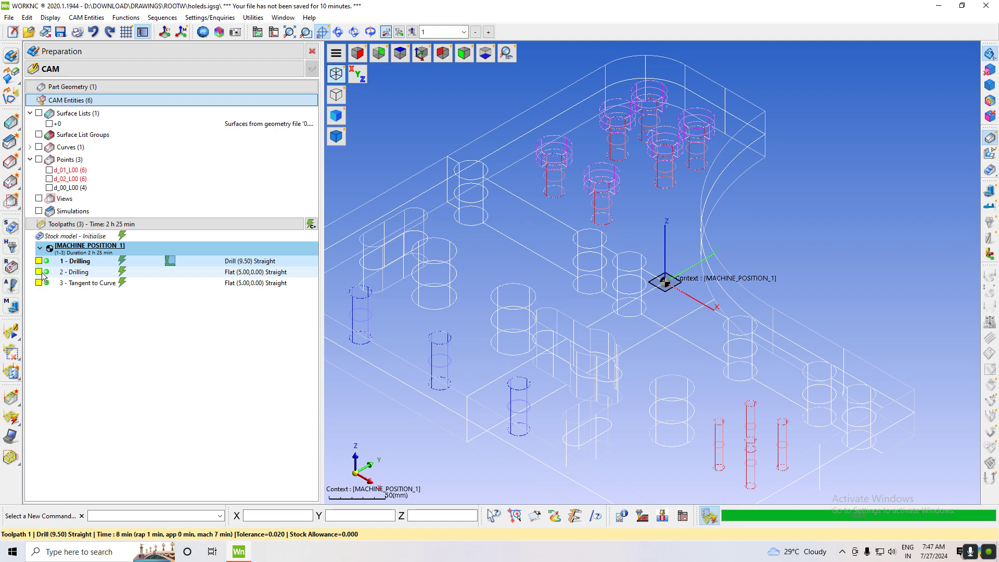
{"action": "left_click", "coordinate": [39, 261]}
{"action": "left_click", "coordinate": [39, 261]}
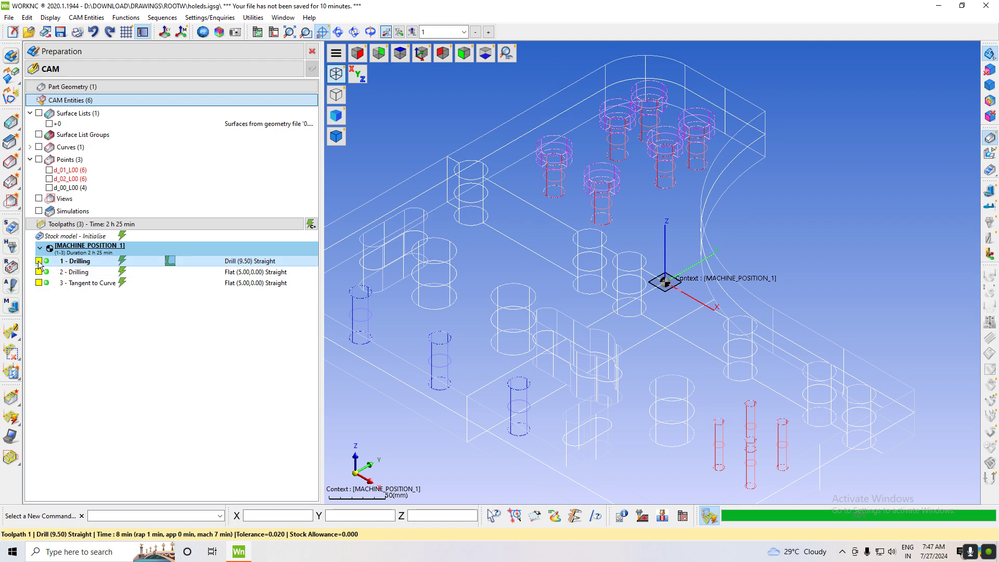
{"action": "left_click", "coordinate": [39, 272]}
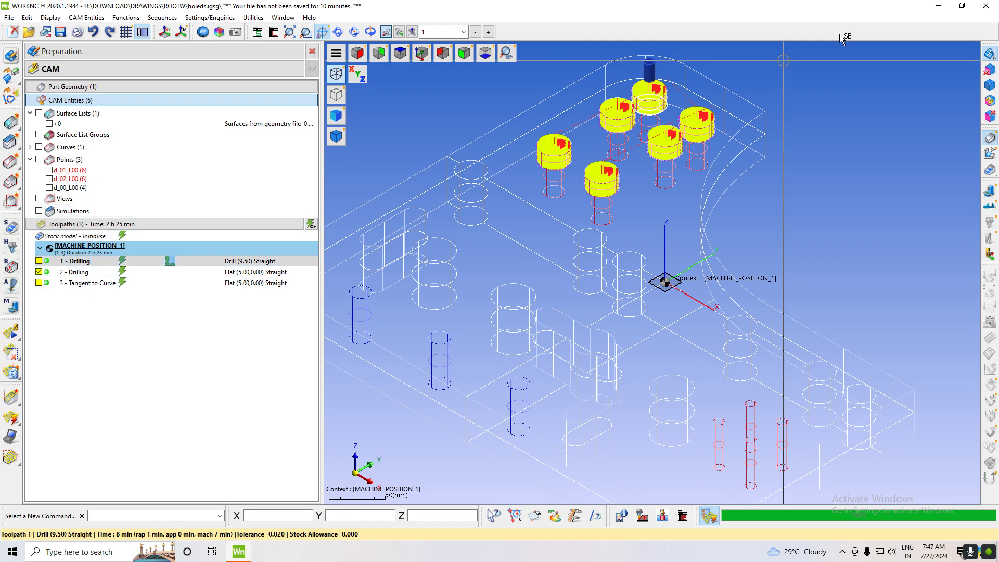
{"action": "scroll", "coordinate": [774, 214], "scroll_direction": "down", "scroll_amount": 2}
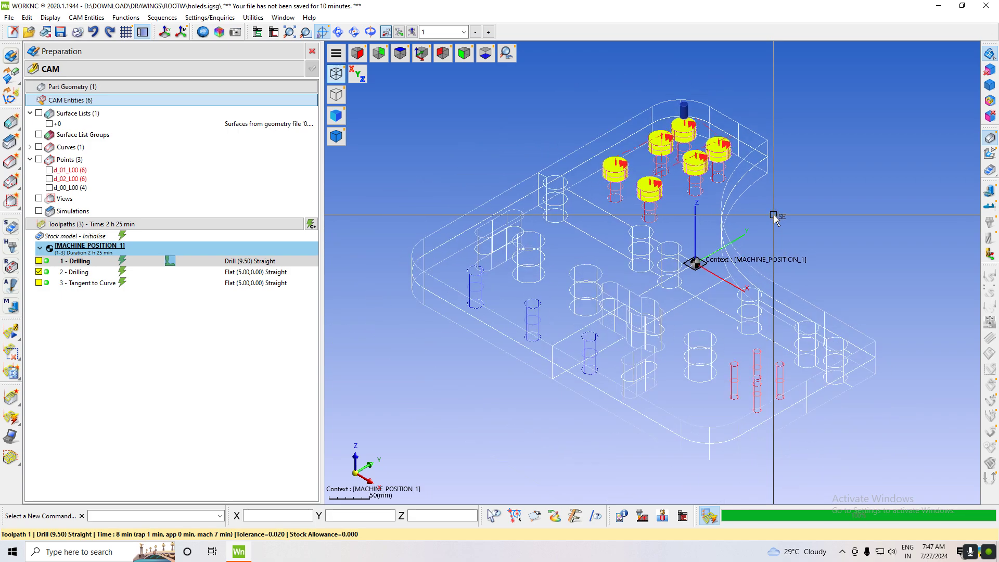
{"action": "left_click", "coordinate": [39, 272]}
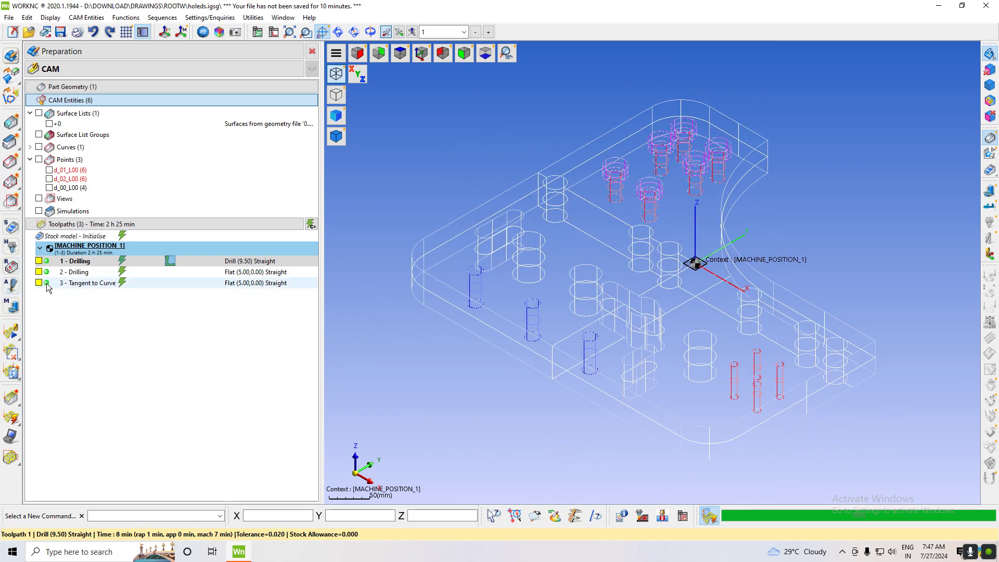
Step: Show the Tangent to Curve toolpath and inspect it over the counterbores in top and isometric views
{"action": "left_click", "coordinate": [40, 283]}
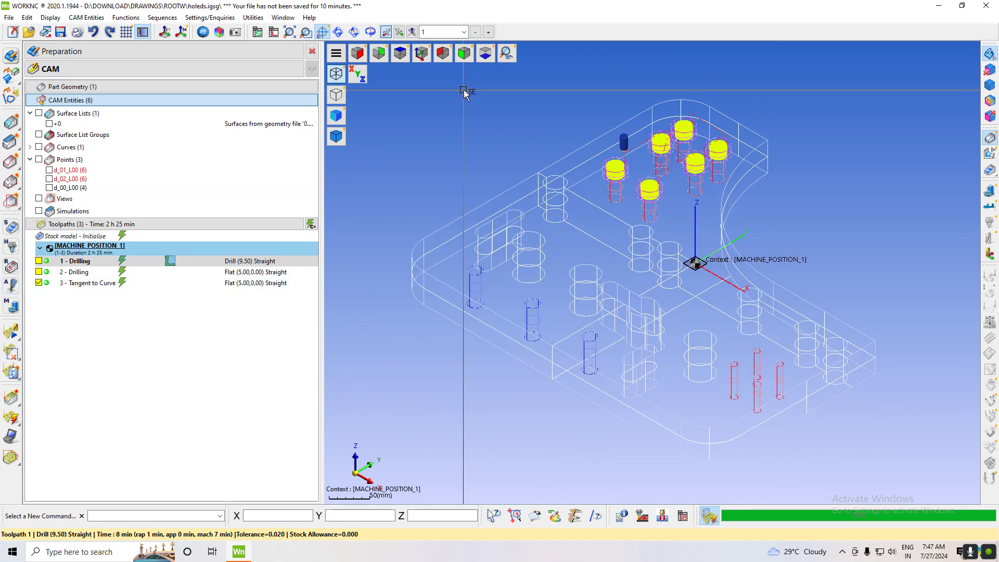
{"action": "left_click", "coordinate": [400, 53]}
{"action": "scroll", "coordinate": [640, 237], "scroll_direction": "up", "scroll_amount": 2}
{"action": "scroll", "coordinate": [640, 237], "scroll_direction": "up", "scroll_amount": 1}
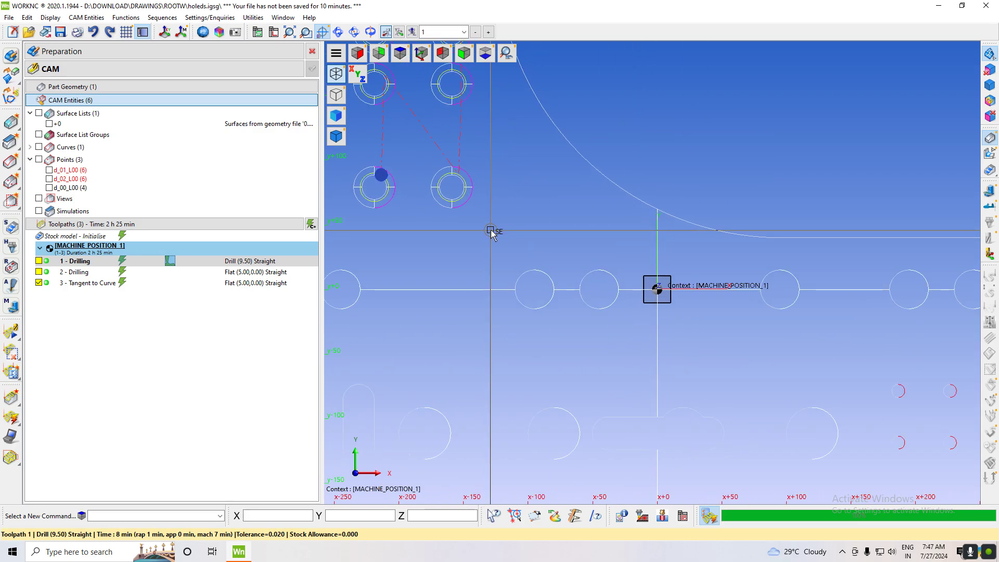
{"action": "left_click", "coordinate": [422, 54]}
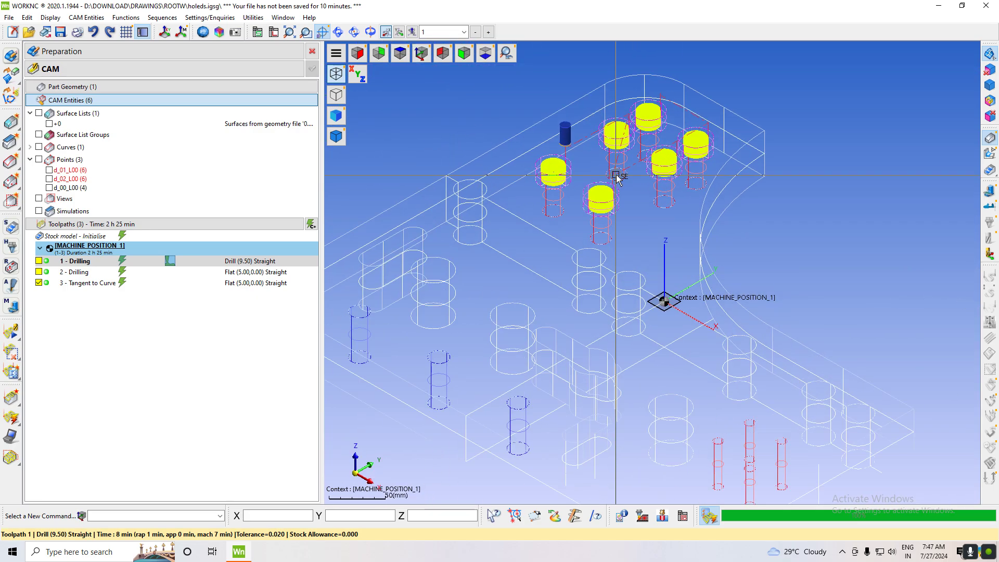
Step: Hide the Tangent to Curve toolpath and display the plate as a shaded solid
{"action": "left_click", "coordinate": [38, 282]}
{"action": "left_click", "coordinate": [194, 344]}
{"action": "left_click", "coordinate": [341, 137]}
{"action": "scroll", "coordinate": [632, 288], "scroll_direction": "down", "scroll_amount": 2}
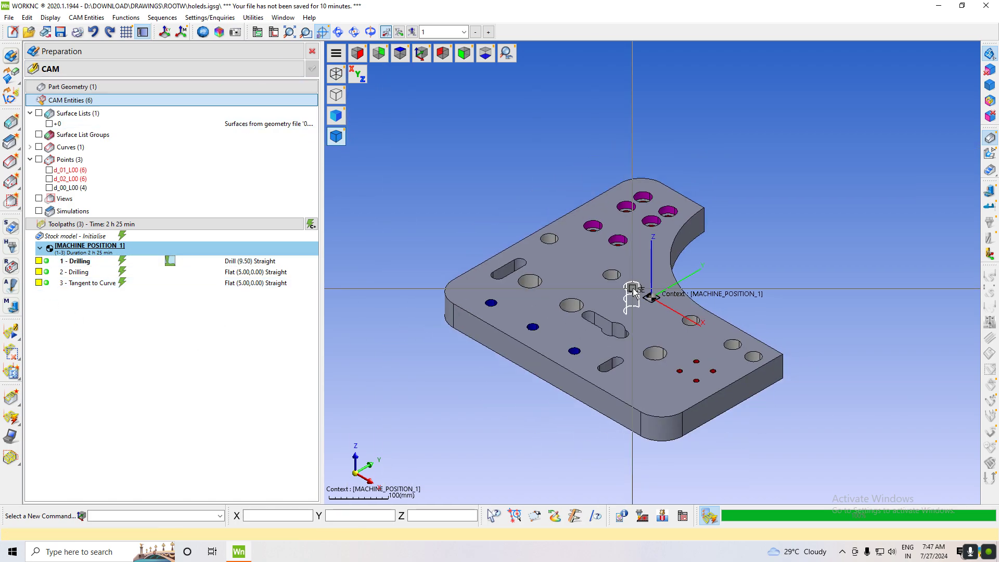
{"action": "scroll", "coordinate": [544, 365], "scroll_direction": "up", "scroll_amount": 1}
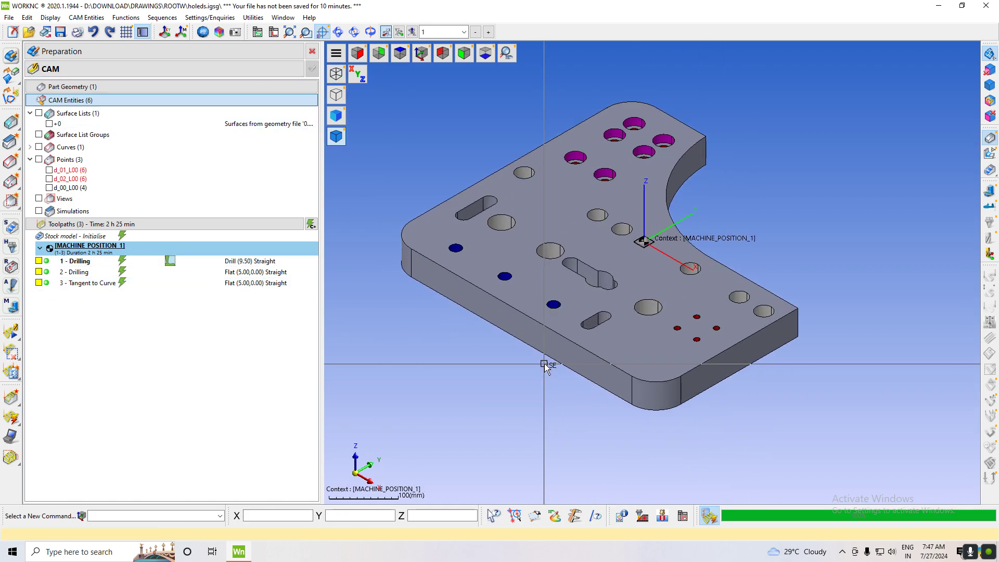
Step: Create a new toolpath using the 2 1/2-axis Tapping/Threading strategy
{"action": "right_click", "coordinate": [93, 349]}
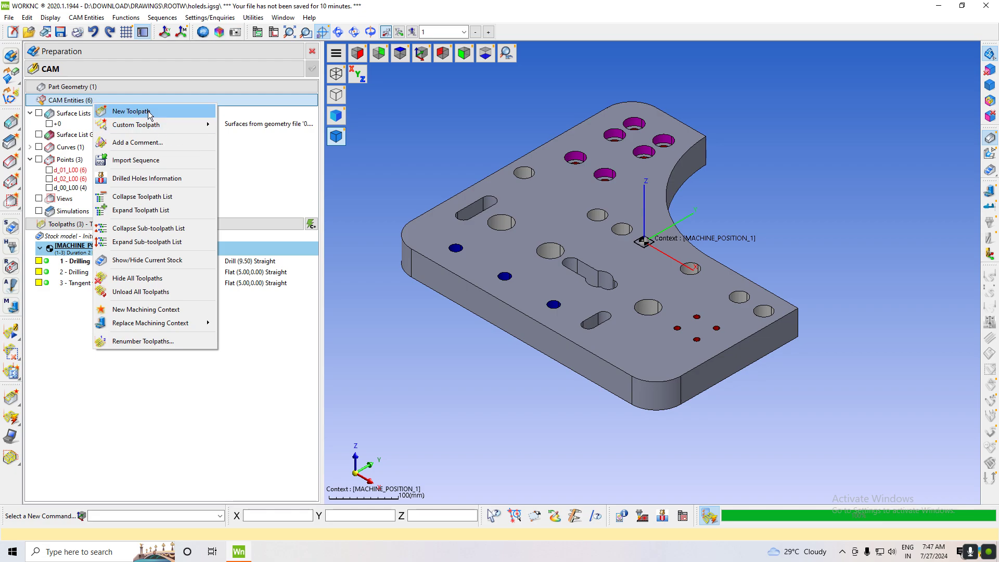
{"action": "left_click", "coordinate": [148, 111]}
{"action": "left_click", "coordinate": [245, 78]}
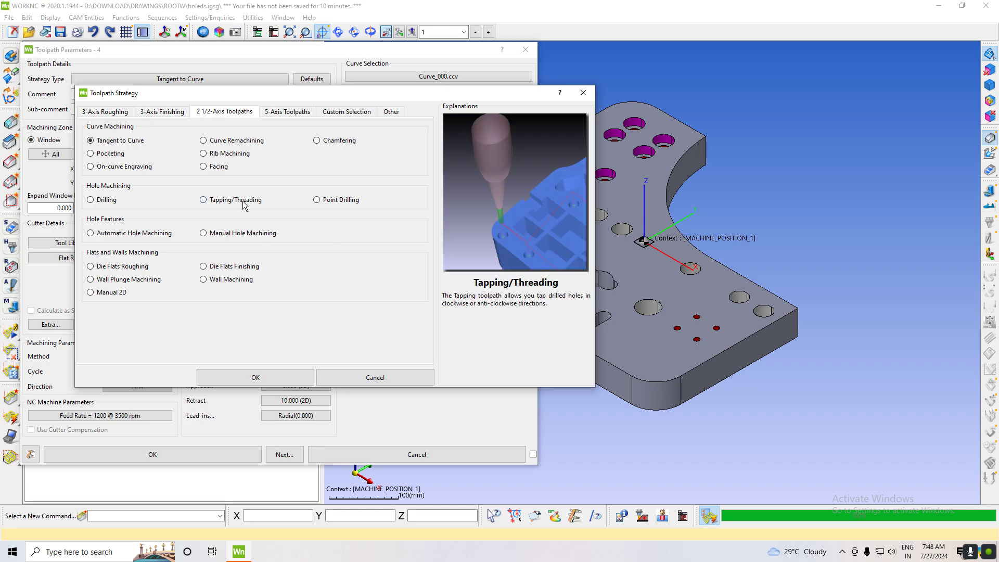
{"action": "left_click", "coordinate": [255, 378]}
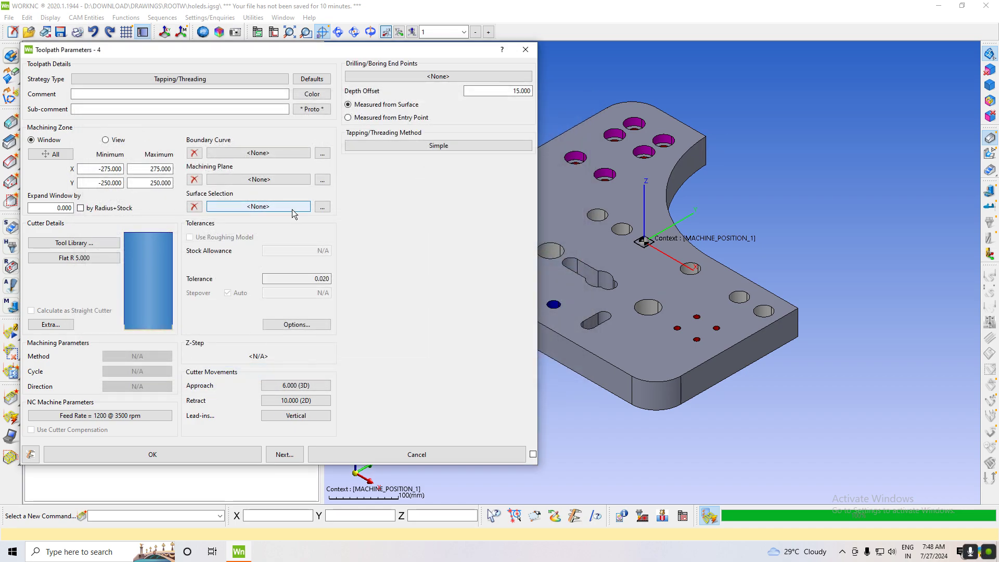
Step: Set the Tapping/Threading toolpath's depth offset to 50
{"action": "left_click", "coordinate": [419, 75]}
{"action": "left_click", "coordinate": [240, 339]}
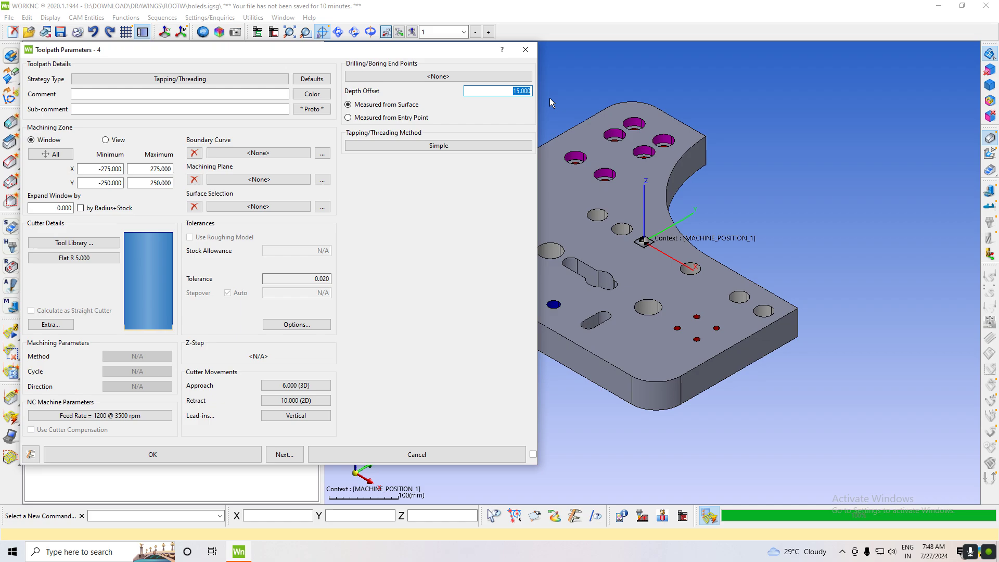
{"action": "type", "text": "50"}
Step: Use the Rigid tapping method with a pitch of 1.000 and enter a Z-Step of 5.000
{"action": "left_click", "coordinate": [474, 145]}
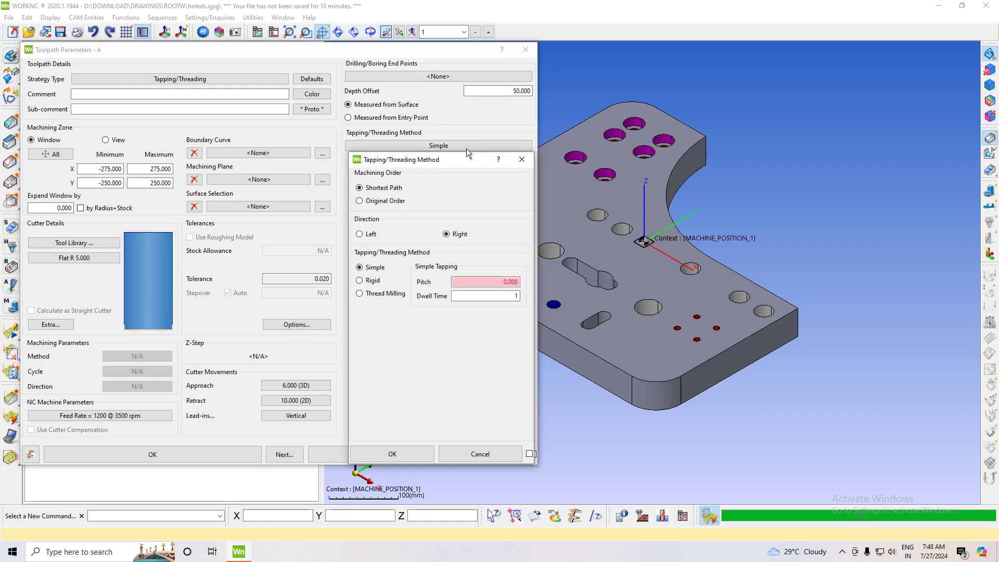
{"action": "left_click", "coordinate": [373, 280]}
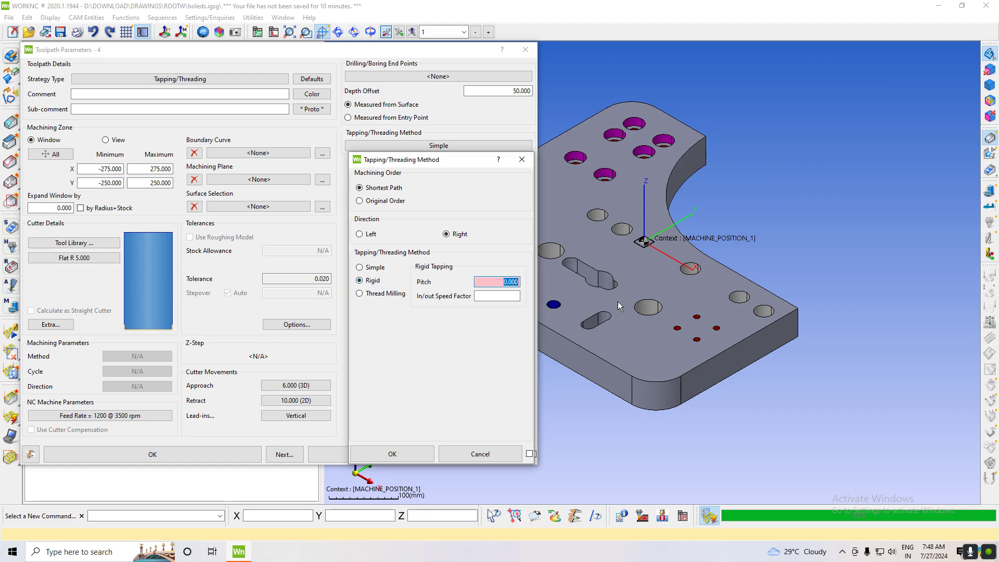
{"action": "type", "text": "1.000"}
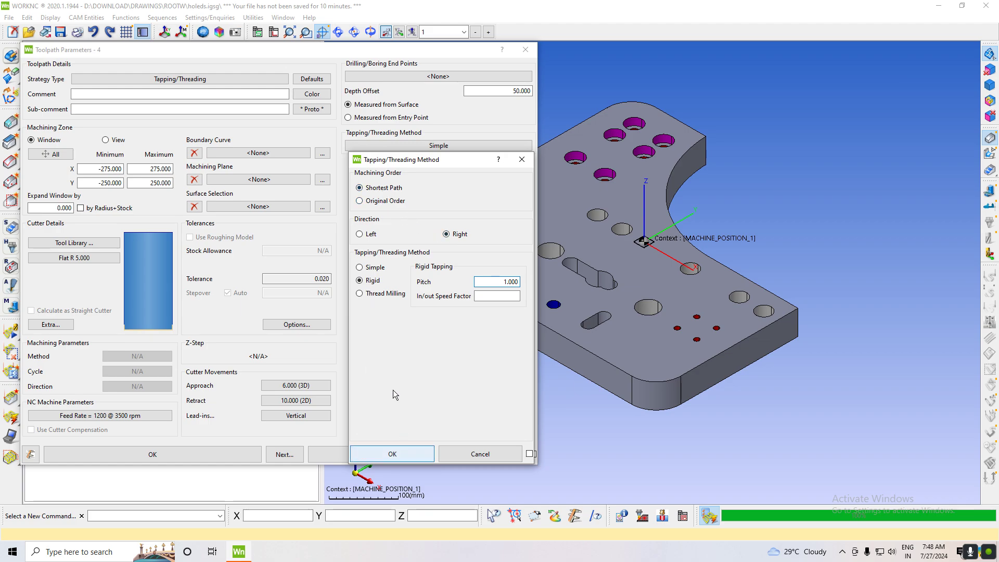
{"action": "left_click", "coordinate": [404, 454]}
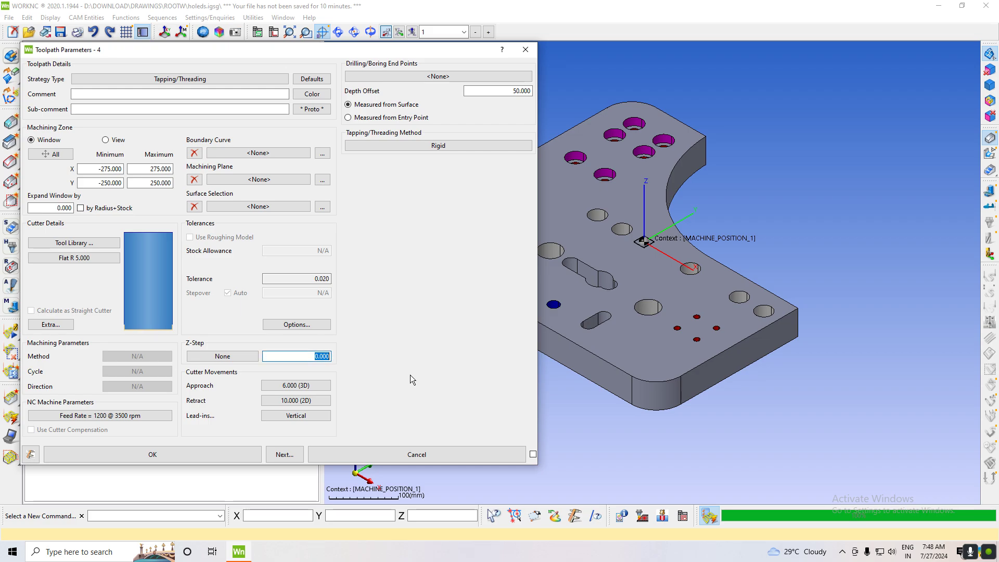
{"action": "type", "text": "5.000"}
Step: Change the cutter type to a Tapper from the drill tools and give it a 20 mm radius
{"action": "left_click", "coordinate": [86, 255]}
{"action": "left_click", "coordinate": [195, 134]}
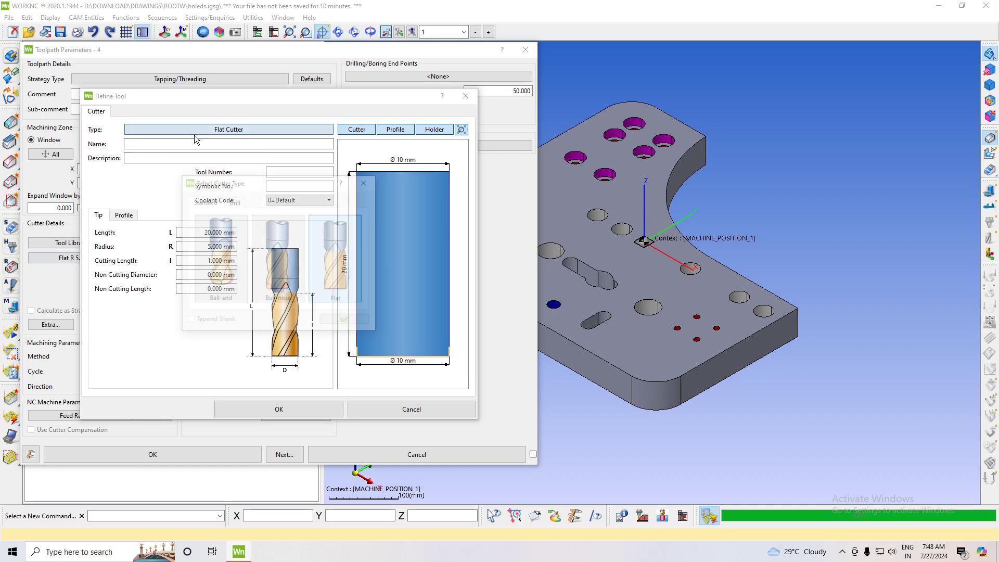
{"action": "left_click", "coordinate": [234, 201]}
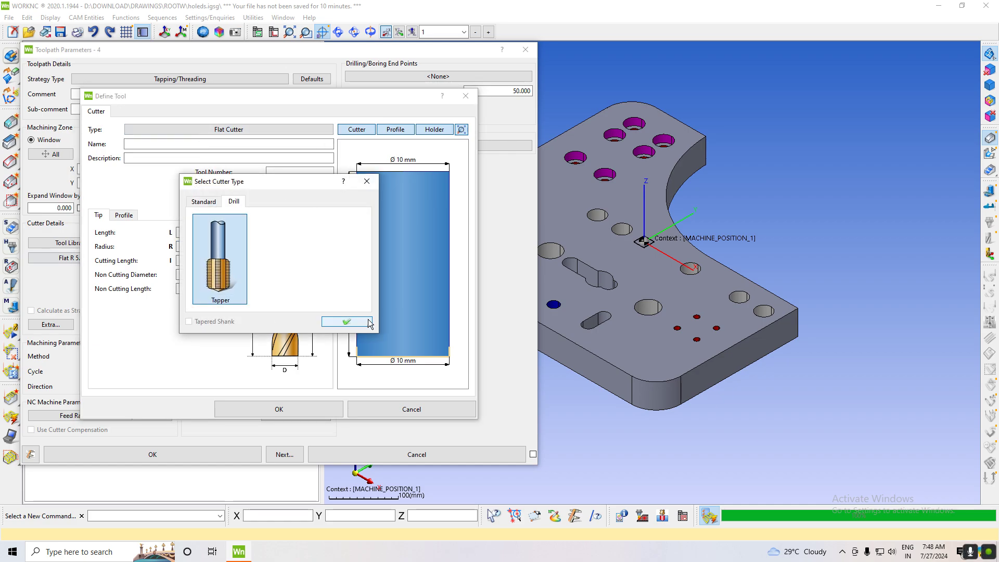
{"action": "left_click", "coordinate": [346, 321]}
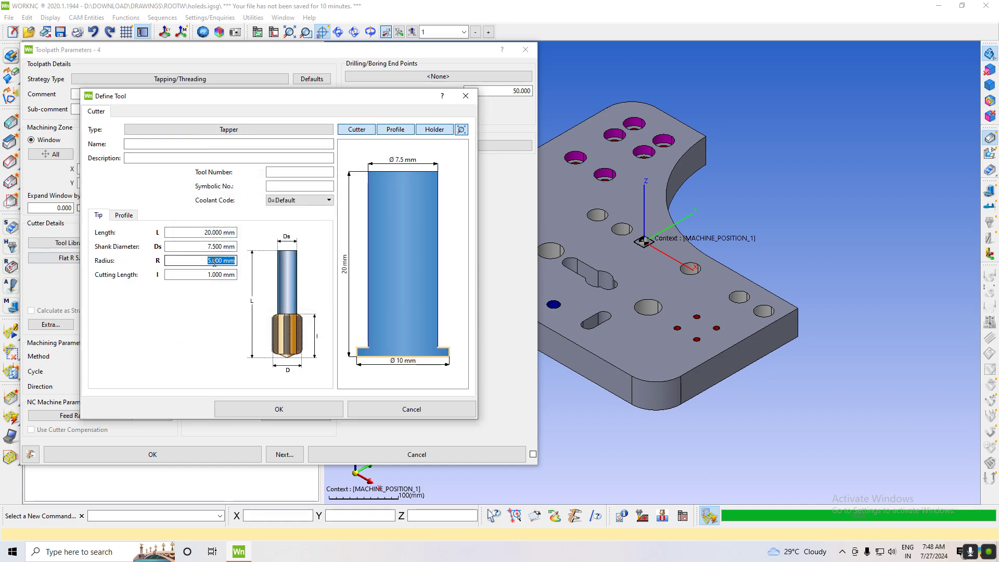
{"action": "type", "text": "20"}
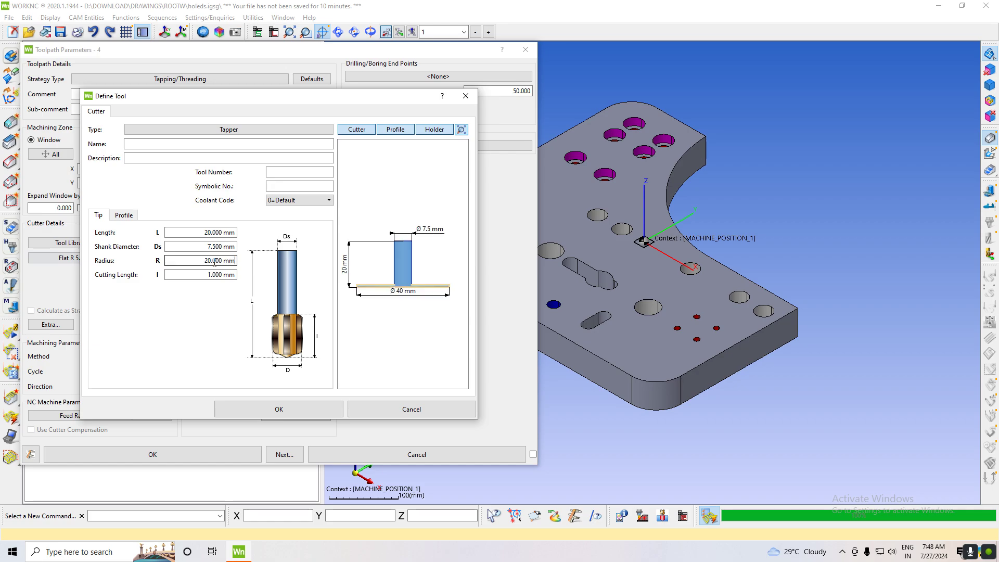
Step: Set the tapper's length to 100 mm and its shank diameter to 15 mm
{"action": "left_click", "coordinate": [185, 232]}
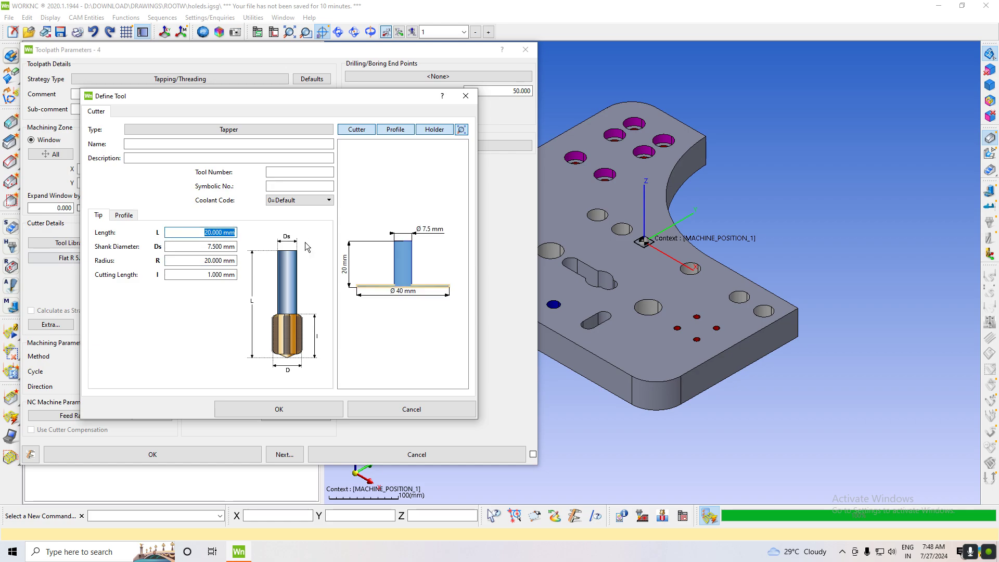
{"action": "type", "text": "100"}
{"action": "key", "text": "Return"}
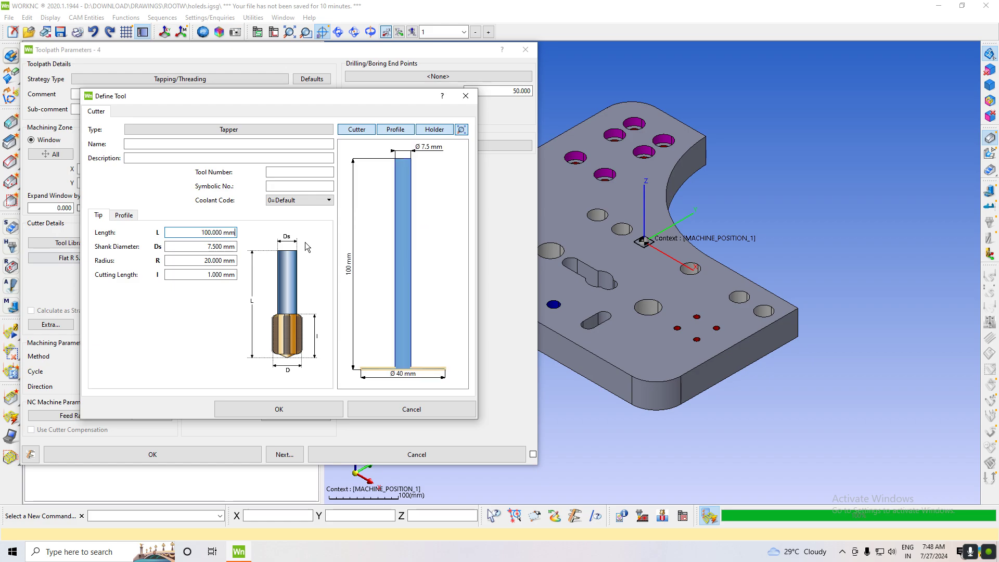
{"action": "left_click", "coordinate": [190, 246]}
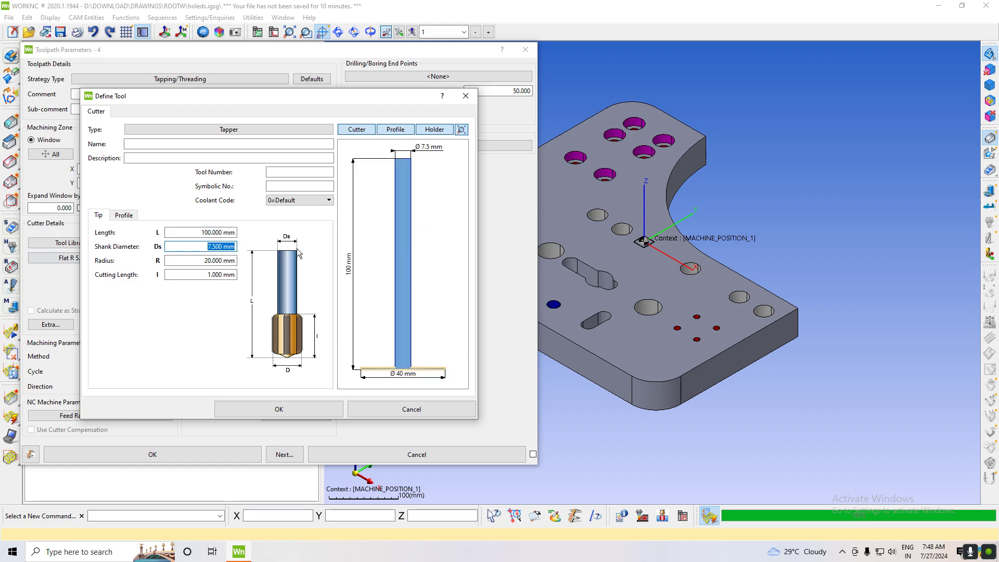
{"action": "type", "text": "15"}
{"action": "key", "text": "Return"}
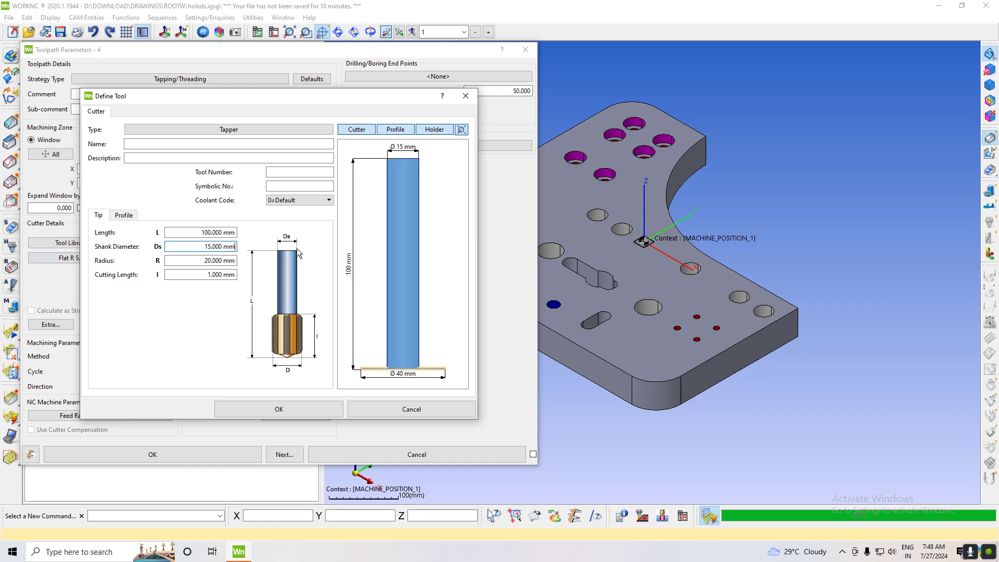
Step: Set the tapper's radius to 10 mm and cutting length to 20 mm, and accept the tool definition
{"action": "left_click", "coordinate": [197, 260]}
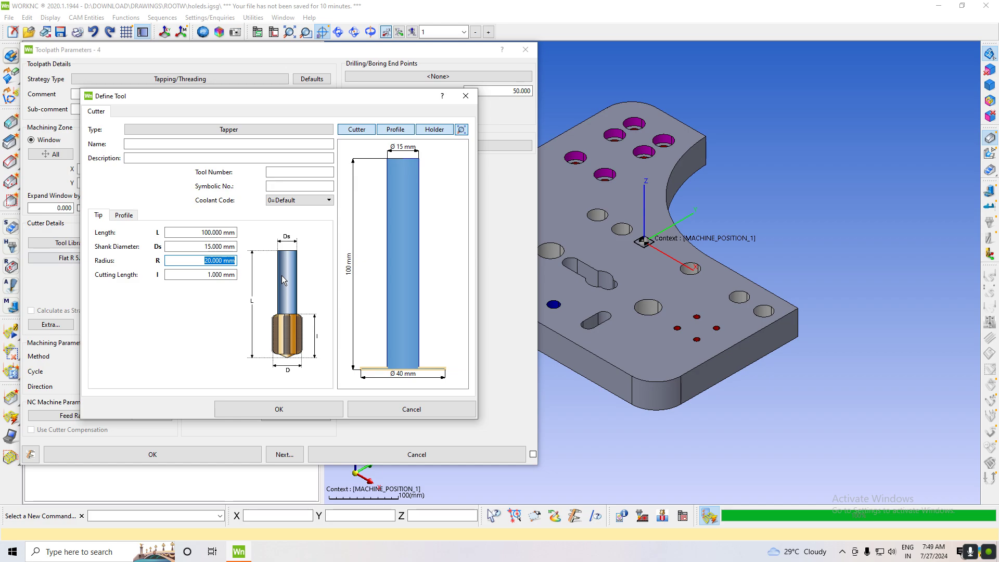
{"action": "type", "text": "10"}
{"action": "key", "text": "Return"}
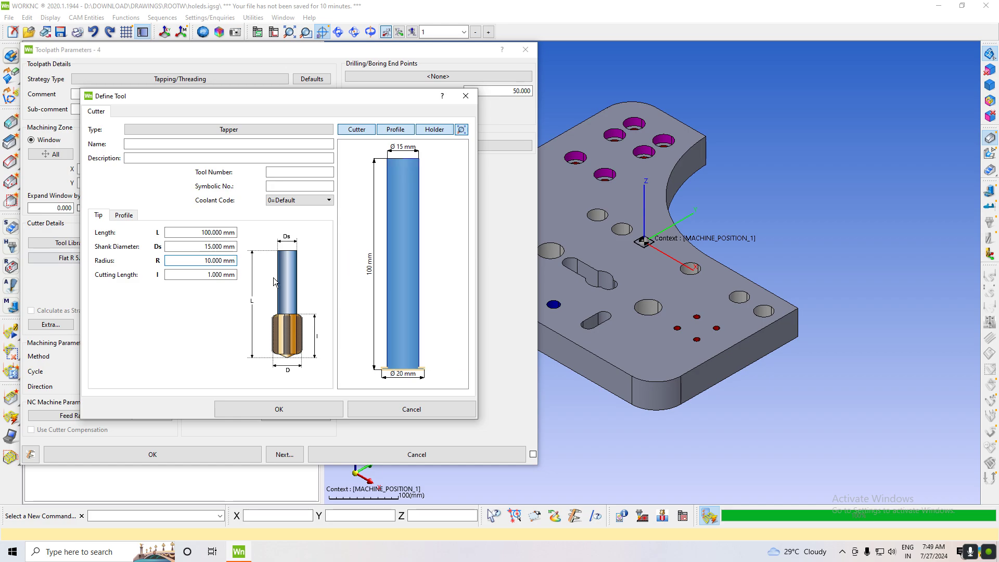
{"action": "key", "text": "Tab"}
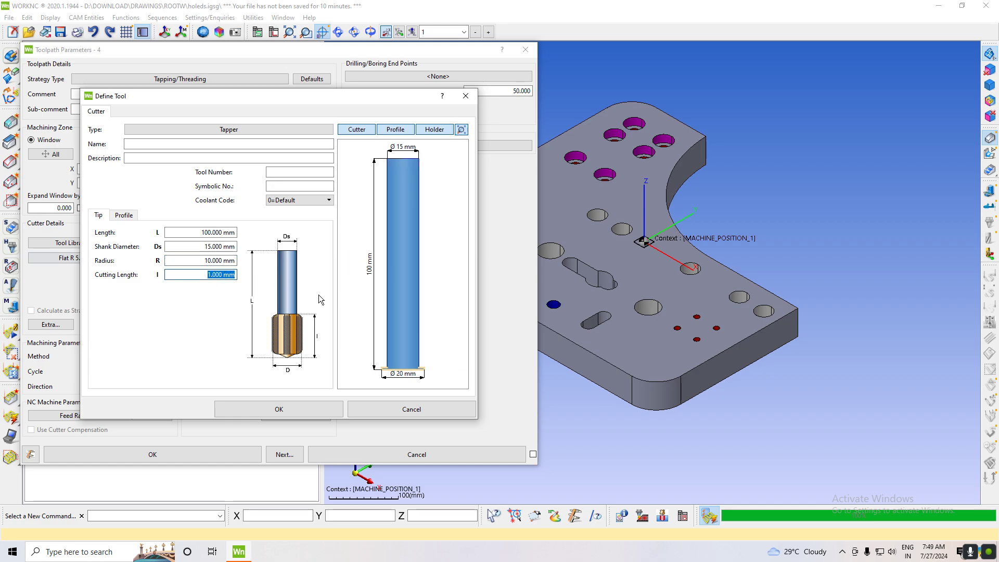
{"action": "type", "text": "20"}
{"action": "key", "text": "Return"}
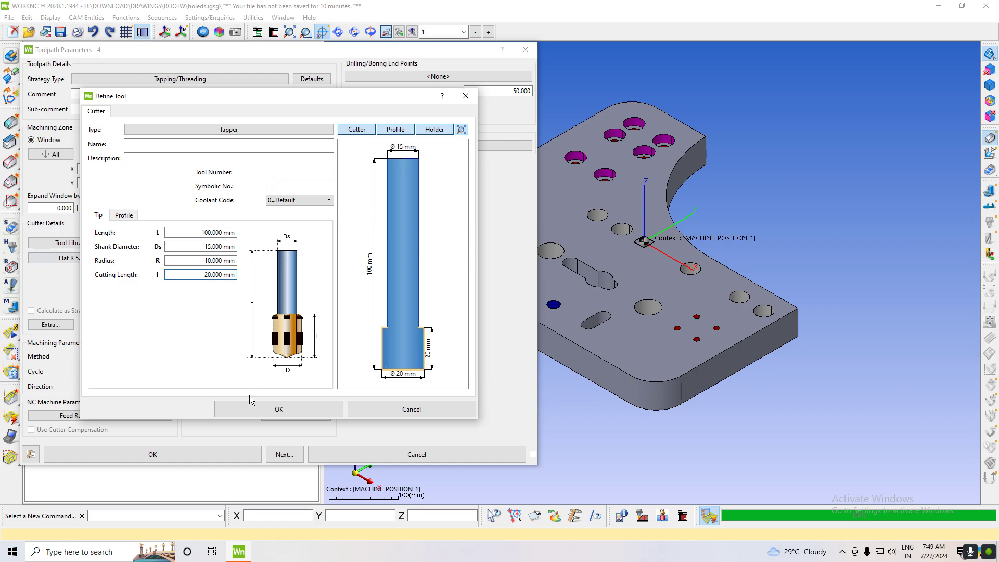
{"action": "left_click", "coordinate": [252, 408]}
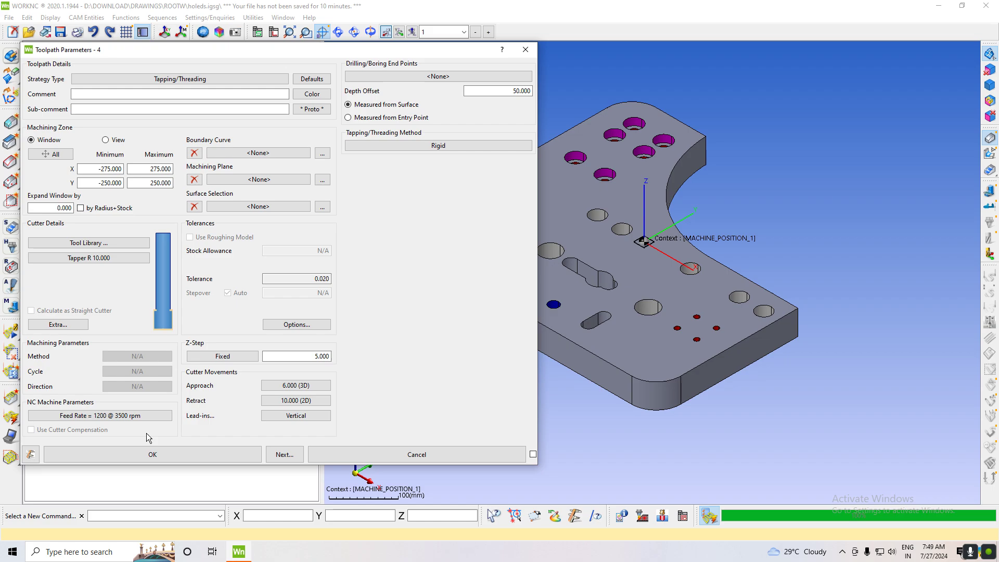
Step: Set the tapping spindle speed to 200 rpm and both the feed rate and approach rate to 200
{"action": "left_click", "coordinate": [123, 418]}
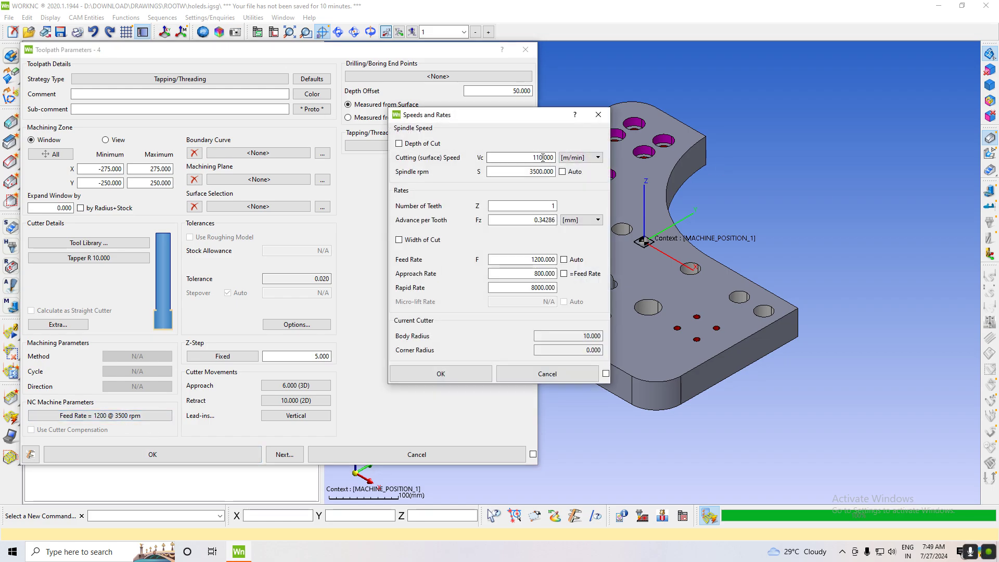
{"action": "double_click", "coordinate": [520, 173]}
{"action": "type", "text": "200"}
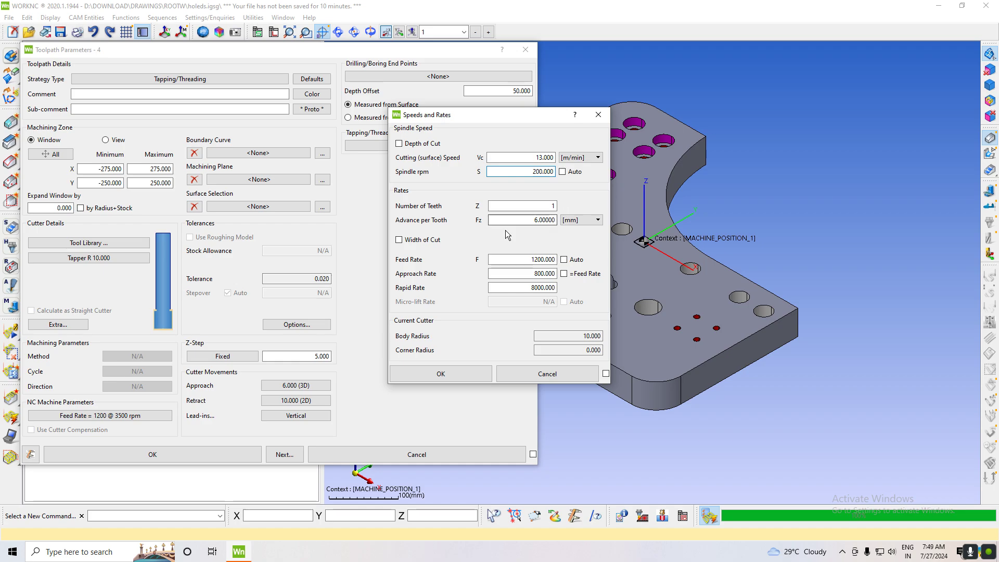
{"action": "left_click", "coordinate": [522, 258]}
{"action": "double_click", "coordinate": [522, 258]}
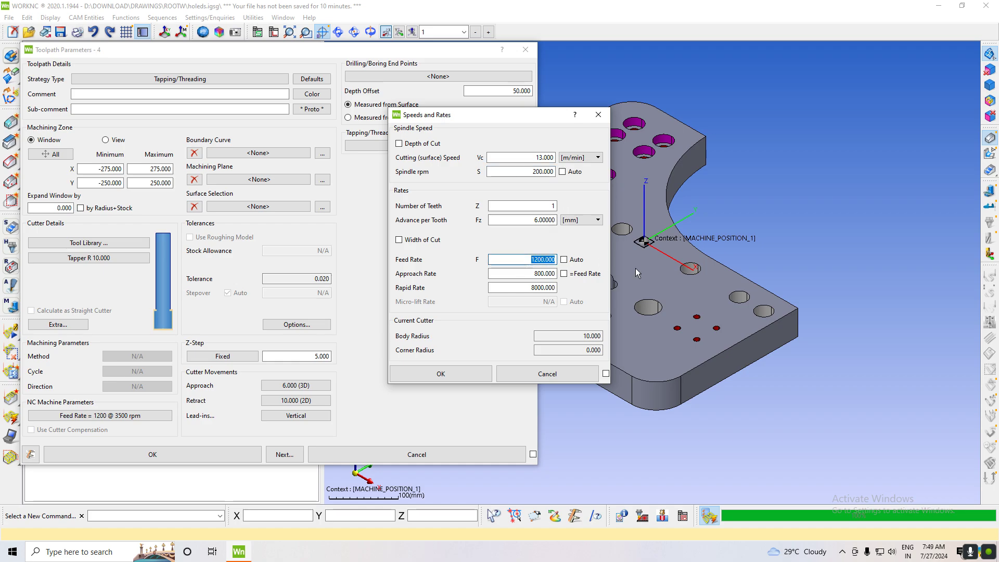
{"action": "type", "text": "200"}
{"action": "key", "text": "Tab"}
{"action": "type", "text": "200.000"}
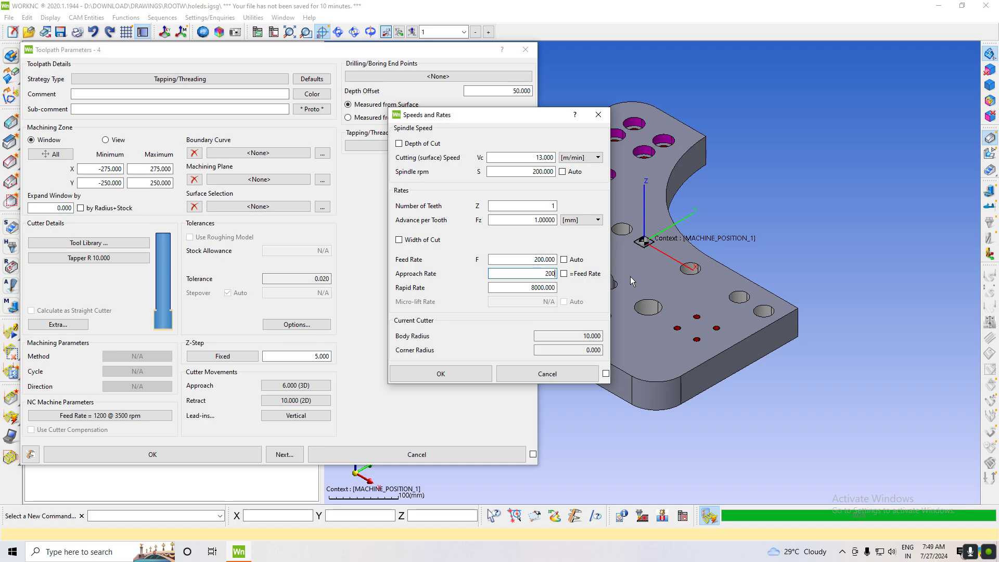
{"action": "left_click", "coordinate": [451, 373]}
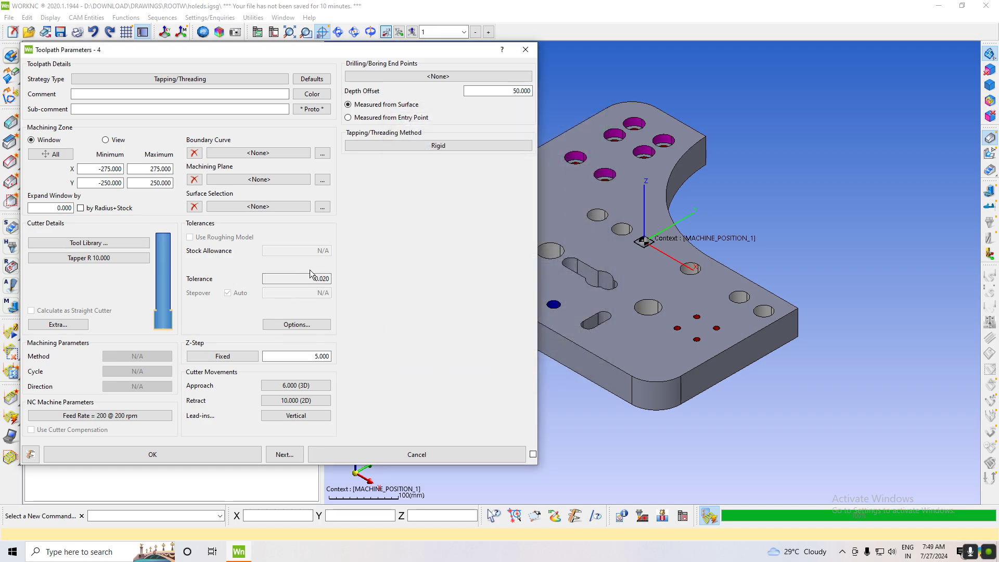
Step: Try to accept the tapping toolpath parameters, and set the Z-Step type to None
{"action": "left_click", "coordinate": [205, 448]}
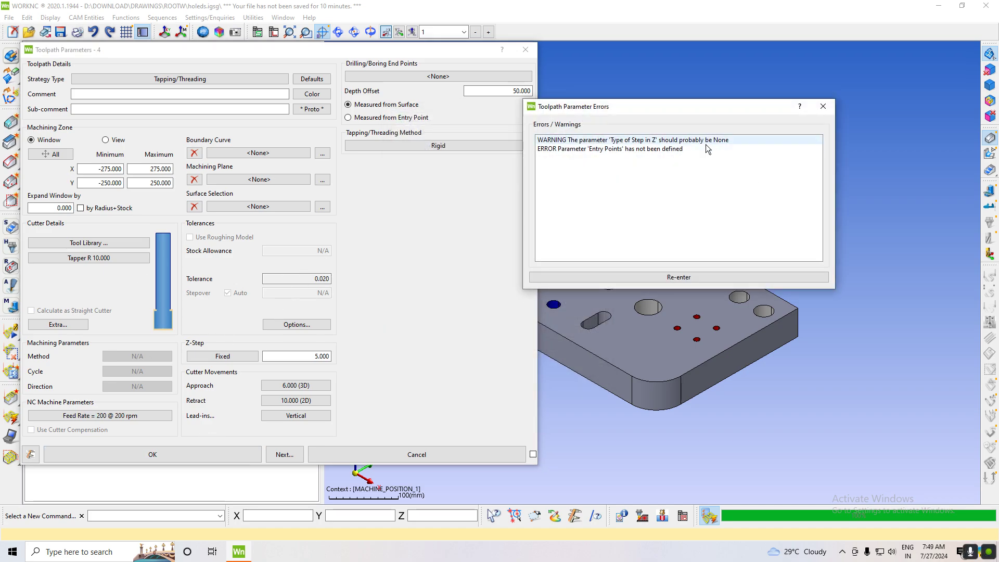
{"action": "left_click", "coordinate": [710, 279]}
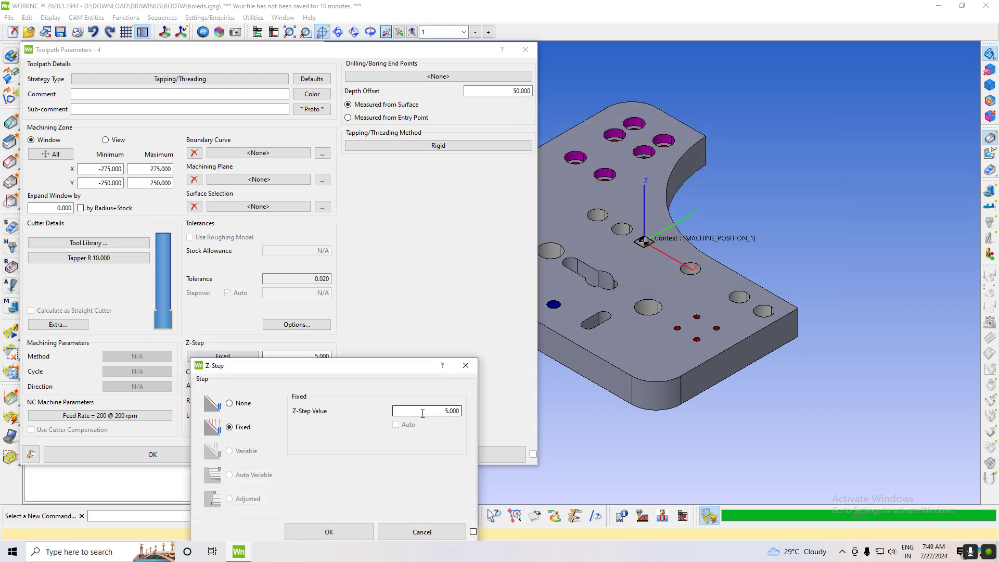
{"action": "left_click", "coordinate": [242, 404]}
{"action": "left_click", "coordinate": [327, 531]}
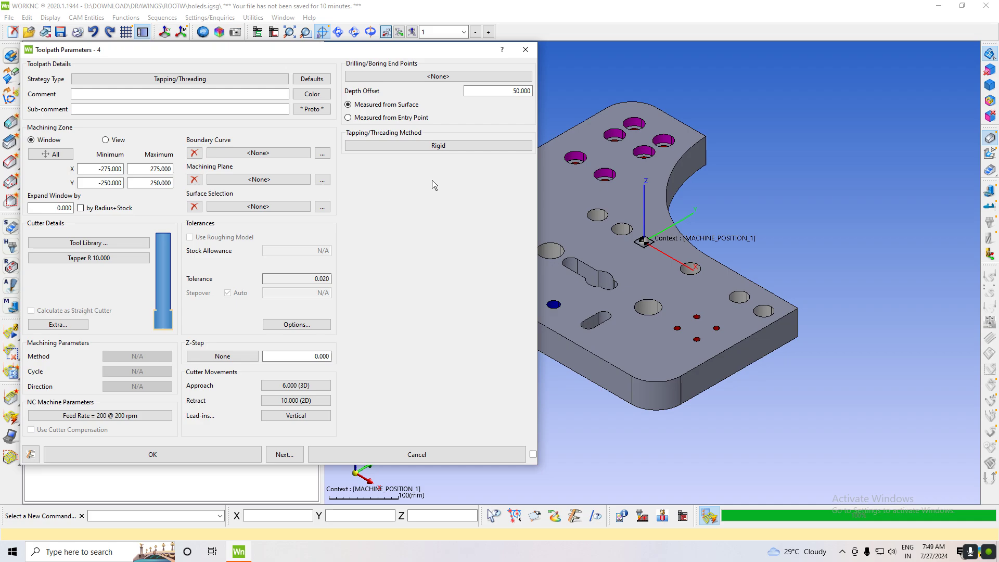
Step: Assign the point set d_02_L00 as the tapping end points and close the toolpath parameters without accepting them
{"action": "left_click", "coordinate": [219, 457]}
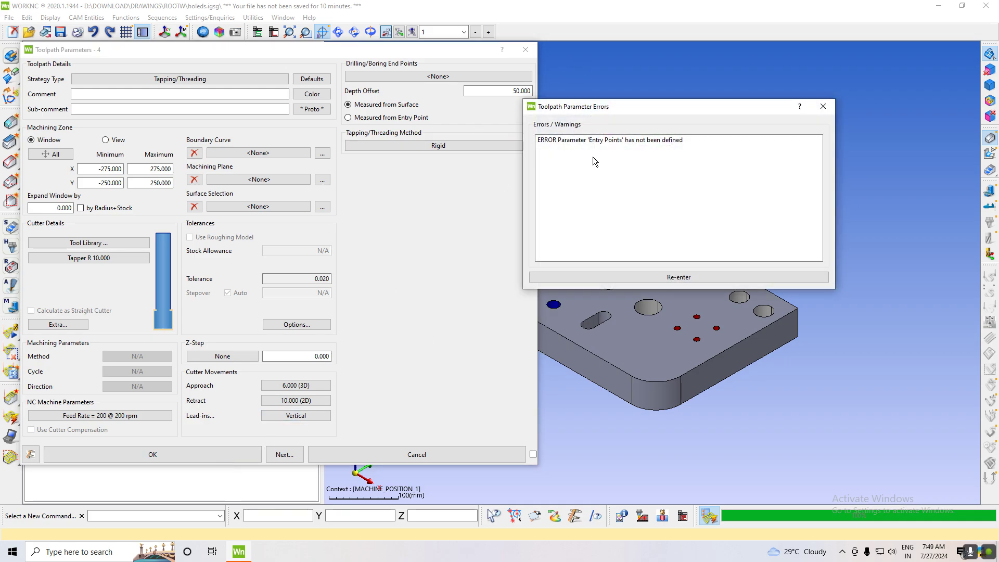
{"action": "left_click", "coordinate": [687, 278]}
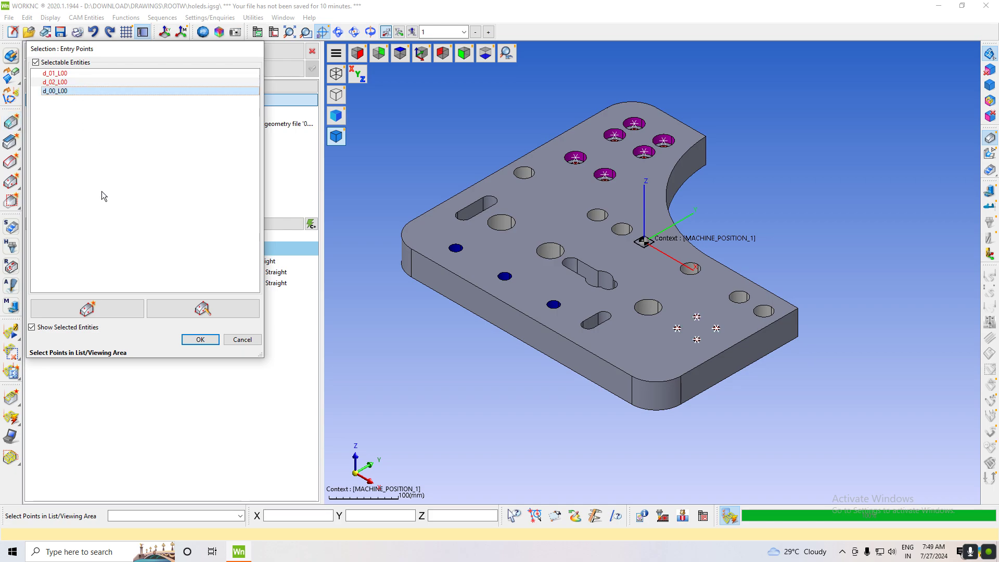
{"action": "double_click", "coordinate": [61, 83]}
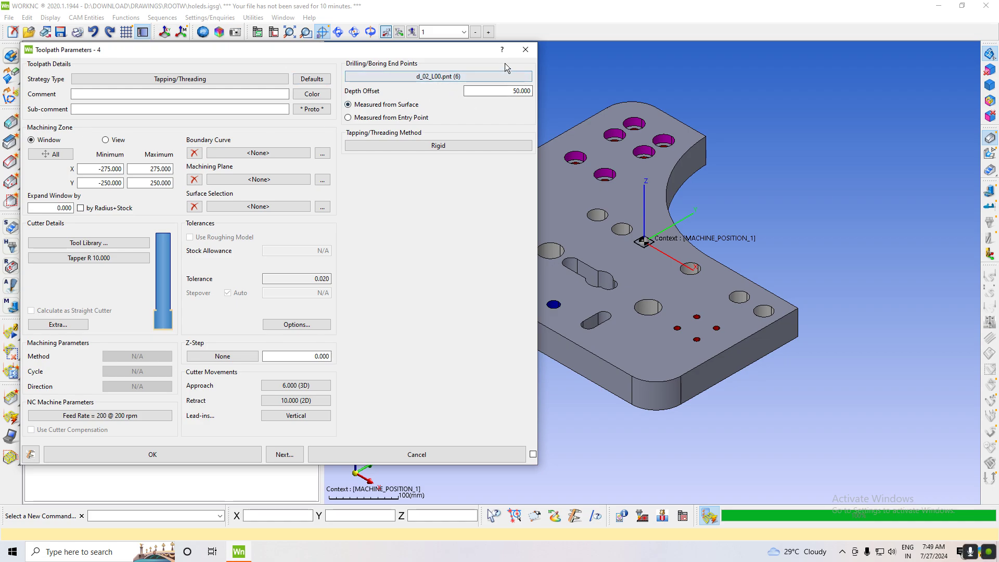
{"action": "left_click", "coordinate": [525, 49]}
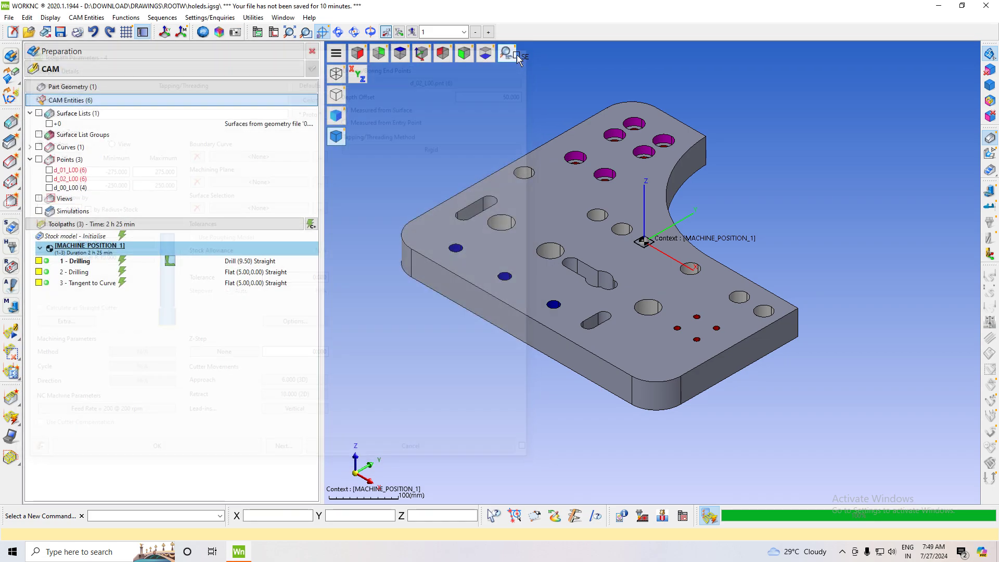
Step: Start another new toolpath in place of the discarded one, using the 2 1/2-axis Tapping/Threading strategy
{"action": "right_click", "coordinate": [133, 325]}
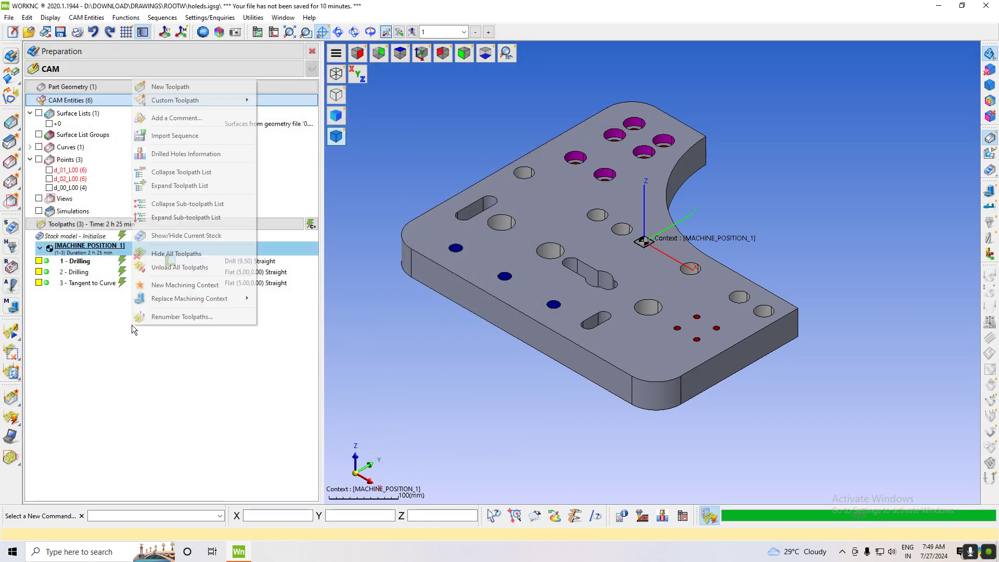
{"action": "left_click", "coordinate": [188, 88]}
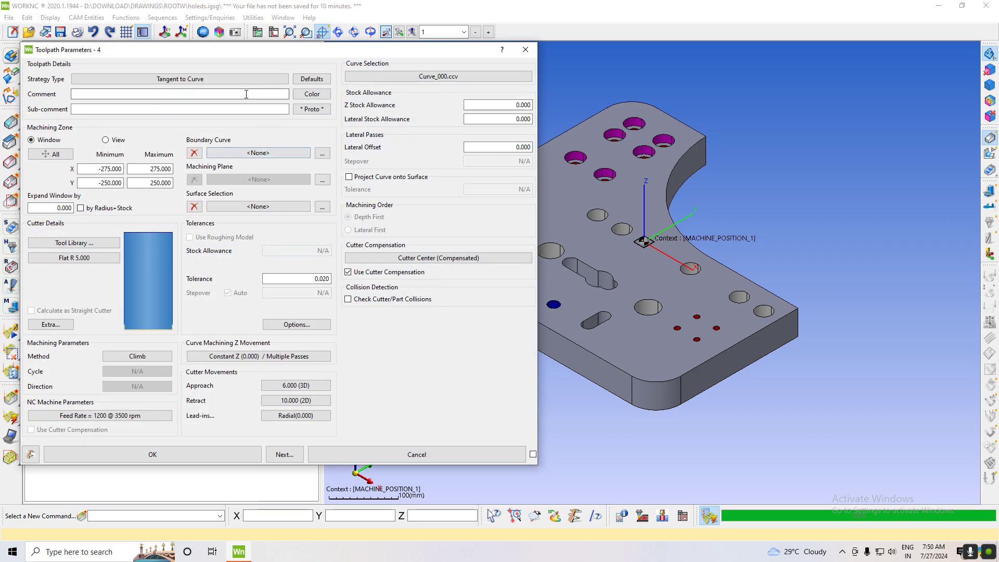
{"action": "left_click", "coordinate": [271, 82]}
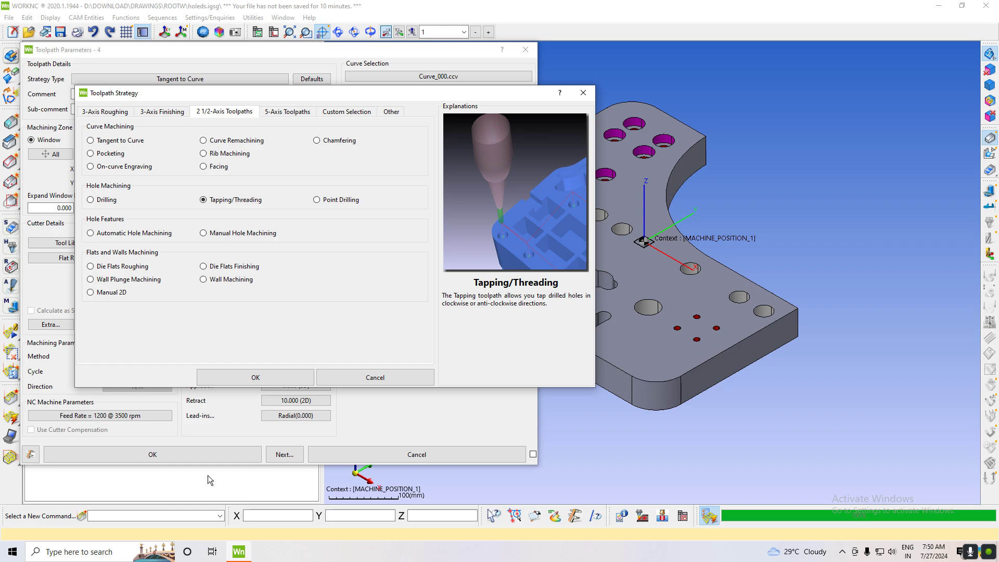
{"action": "left_click", "coordinate": [254, 377]}
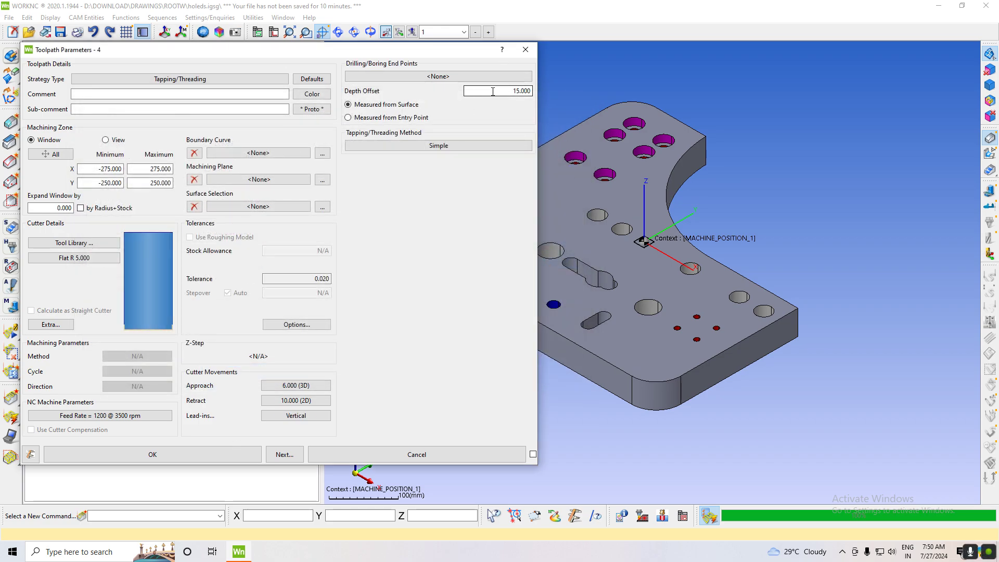
Step: Set the tapping toolpath's depth offset to 50 and use the Simple tapping method with a pitch of 1
{"action": "double_click", "coordinate": [492, 91]}
{"action": "type", "text": "50"}
{"action": "left_click", "coordinate": [432, 147]}
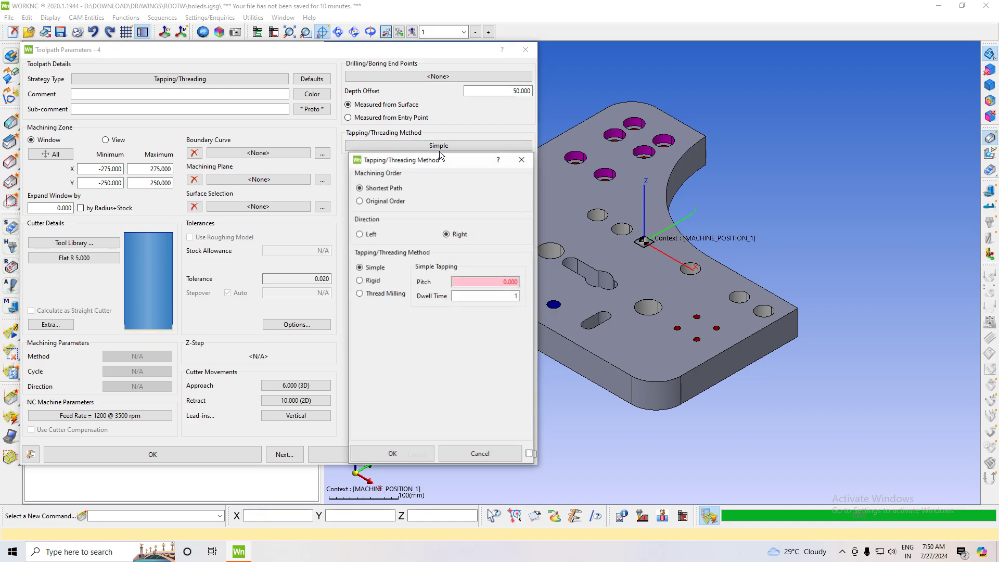
{"action": "double_click", "coordinate": [470, 280]}
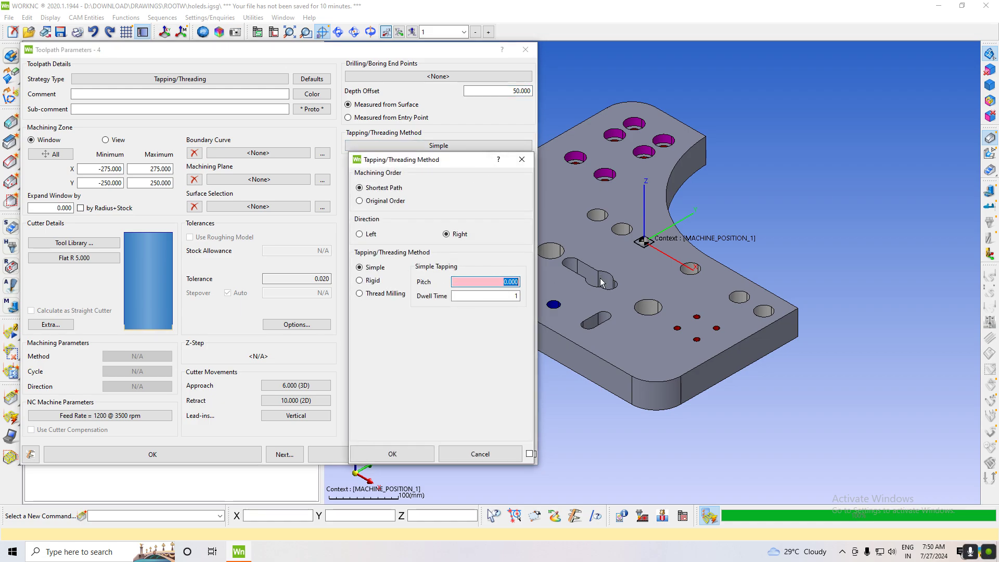
{"action": "type", "text": "1.000"}
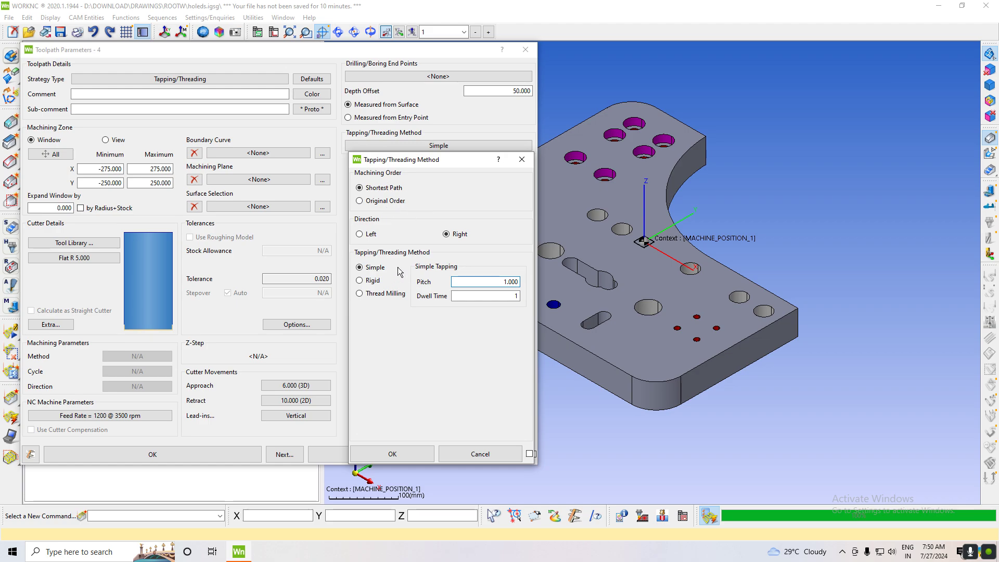
{"action": "left_click", "coordinate": [419, 456]}
Step: Change the toolpath's cutter to a Tapper with a length of 80 mm
{"action": "left_click", "coordinate": [101, 259]}
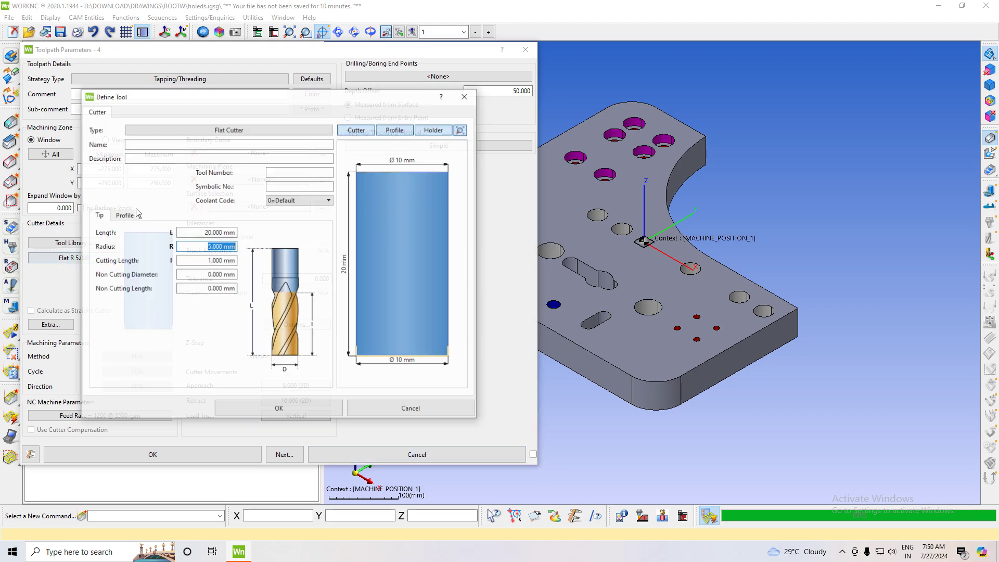
{"action": "left_click", "coordinate": [183, 130]}
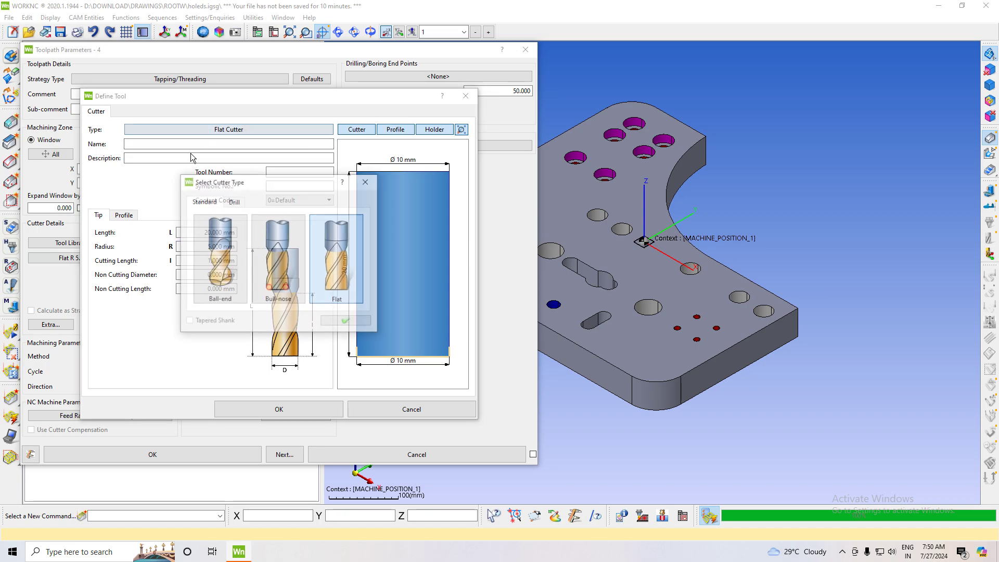
{"action": "left_click", "coordinate": [233, 201]}
{"action": "left_click", "coordinate": [335, 321]}
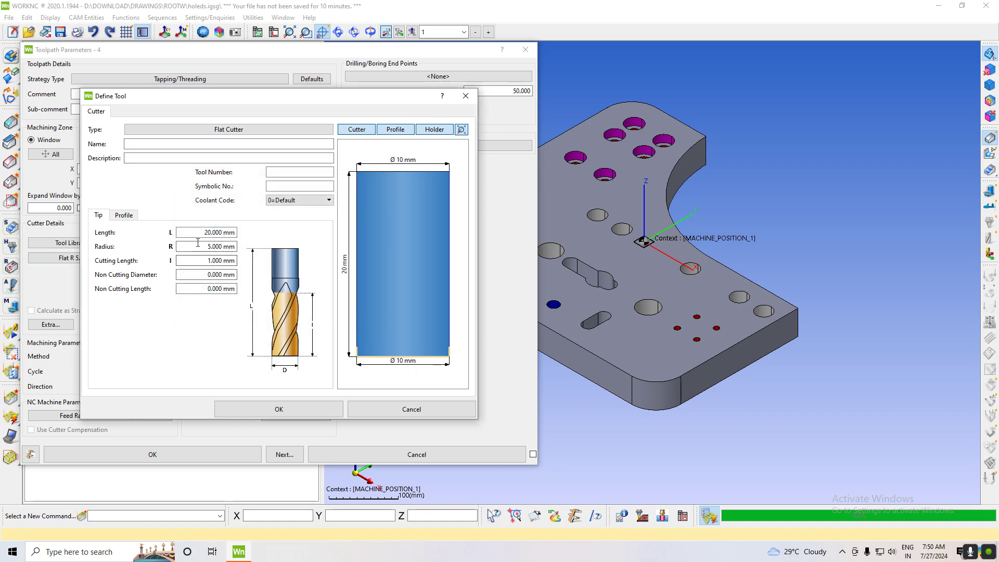
{"action": "key", "text": "shift+Tab"}
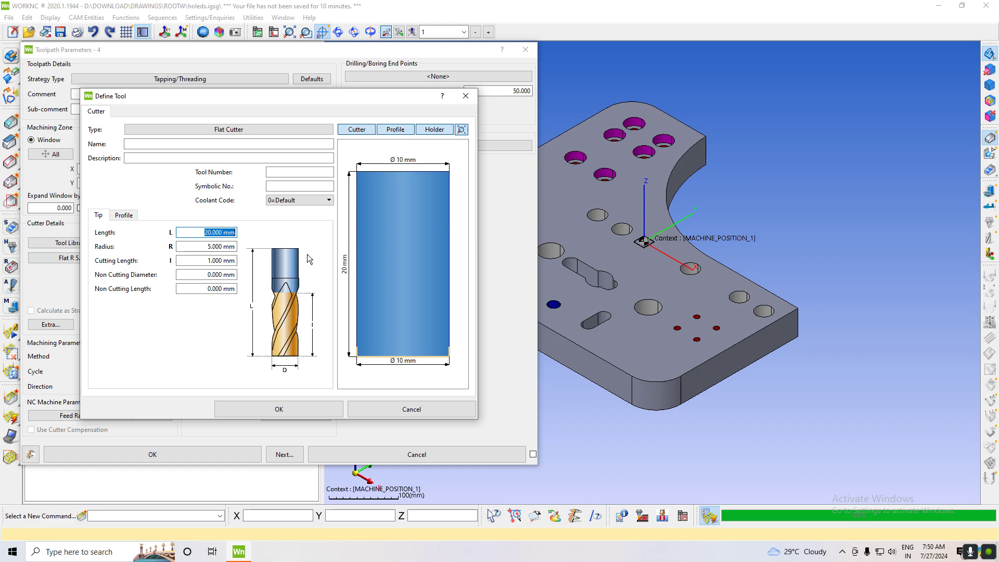
{"action": "type", "text": "80"}
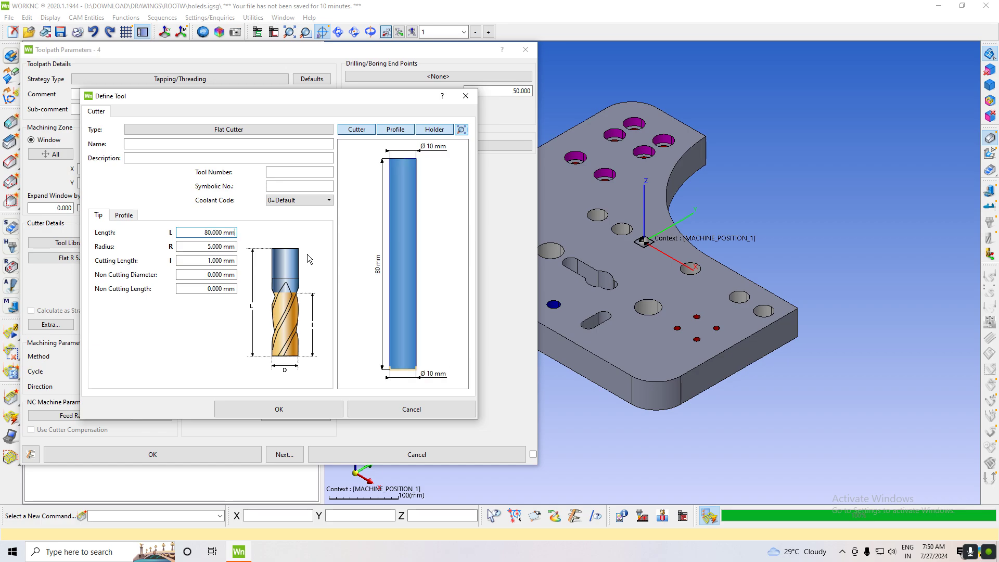
{"action": "key", "text": "Tab"}
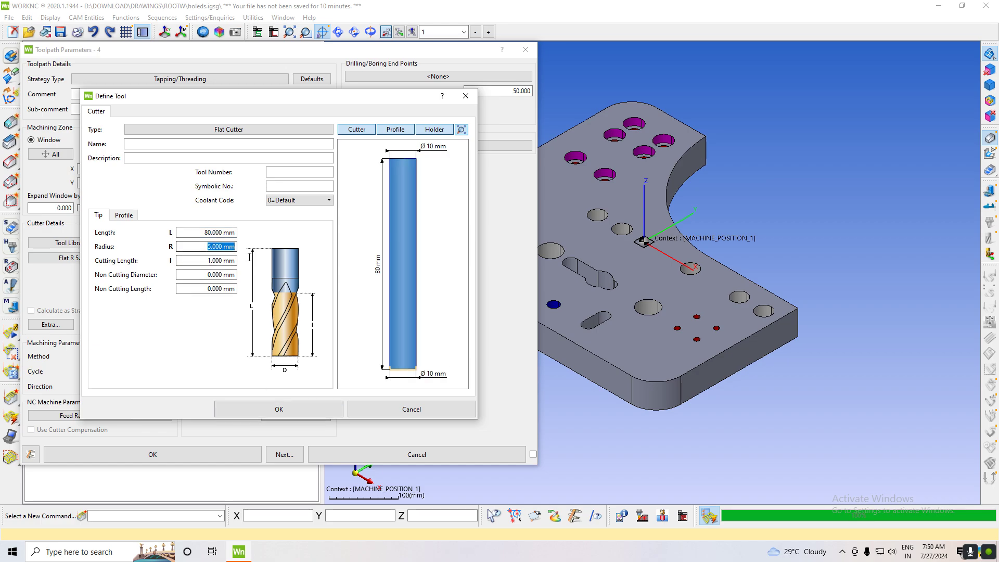
{"action": "left_click", "coordinate": [219, 131]}
{"action": "left_click", "coordinate": [234, 201]}
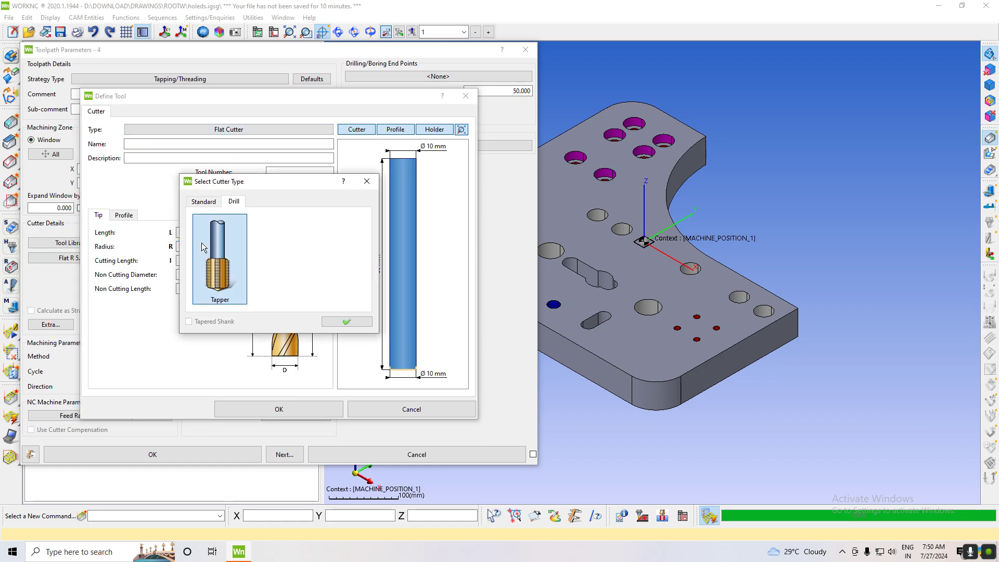
{"action": "left_click", "coordinate": [213, 250]}
{"action": "left_click", "coordinate": [348, 322]}
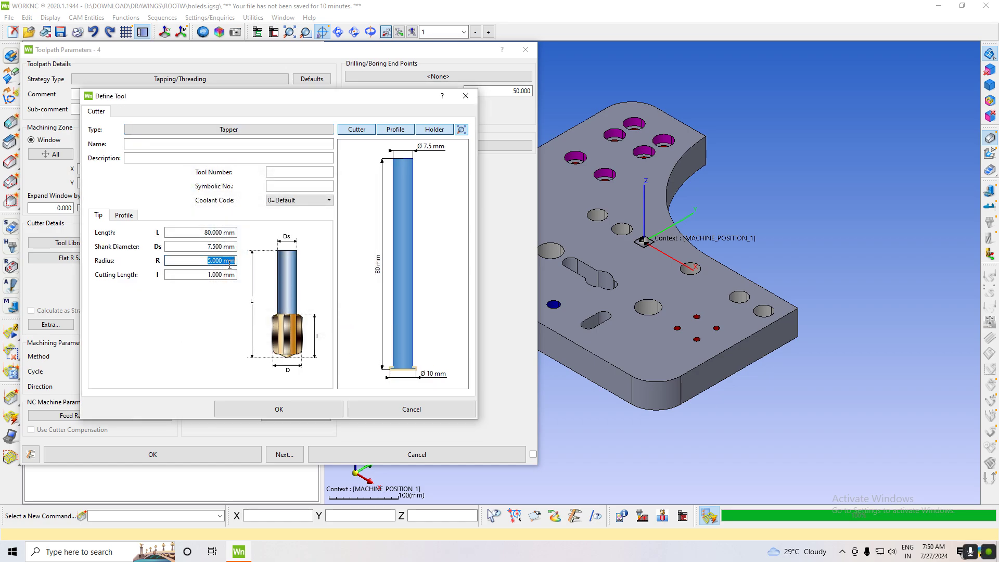
Step: Give the tapper a 10 mm radius, 20 mm cutting length and 15 mm shank diameter, and accept the tool
{"action": "type", "text": "10"}
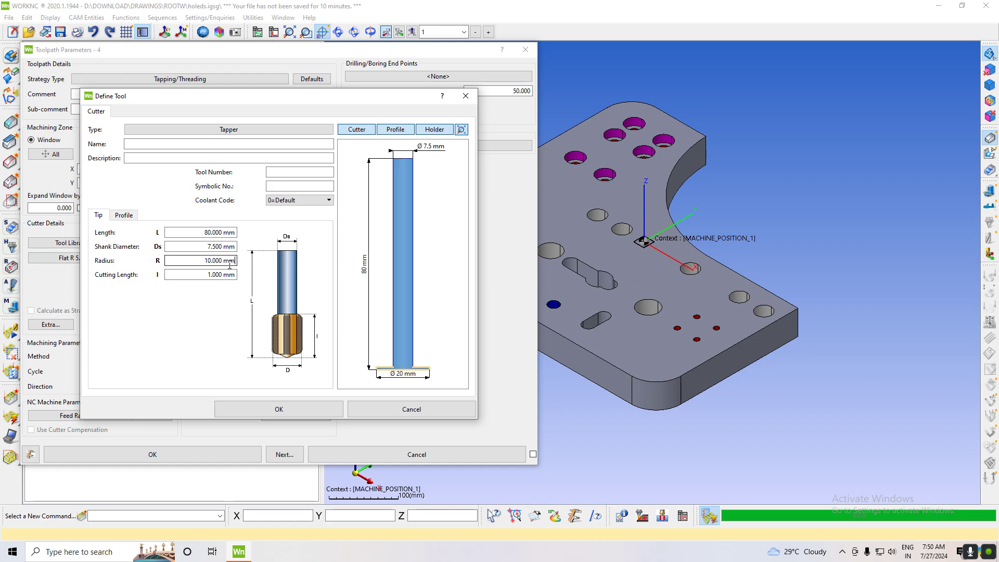
{"action": "left_click", "coordinate": [195, 276]}
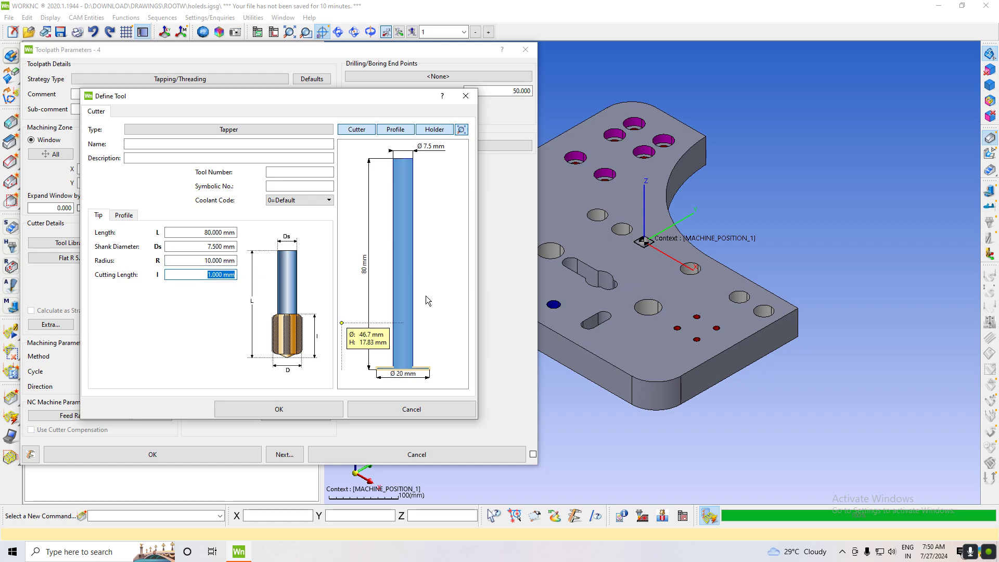
{"action": "type", "text": "20"}
{"action": "left_click", "coordinate": [200, 246]}
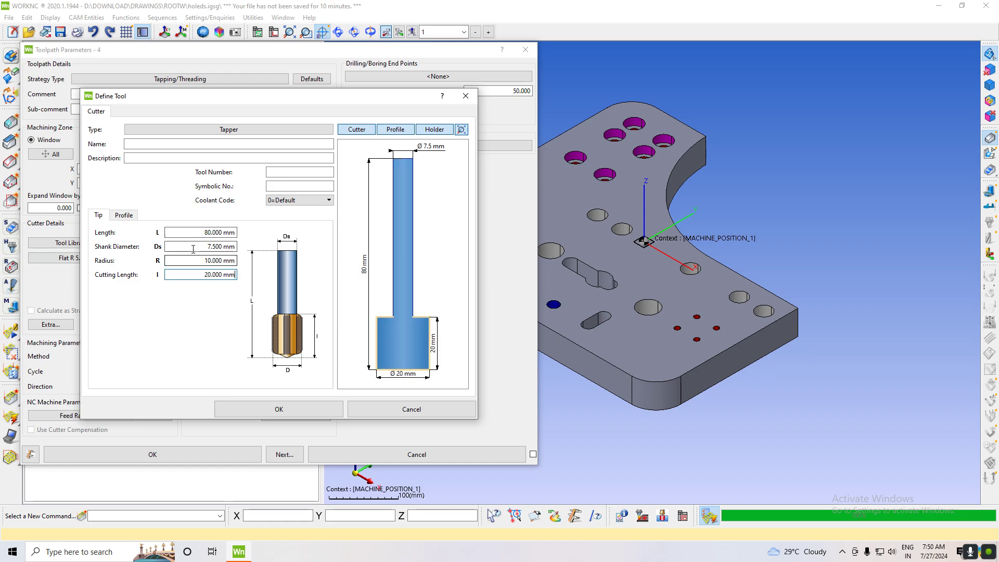
{"action": "type", "text": "12"}
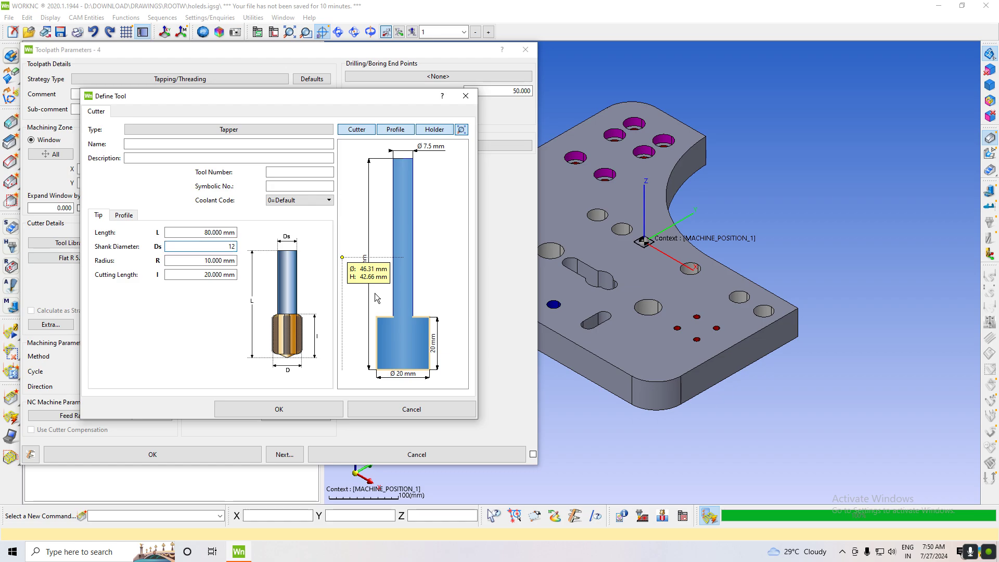
{"action": "key", "text": "BackSpace"}
{"action": "type", "text": "5"}
{"action": "key", "text": "Return"}
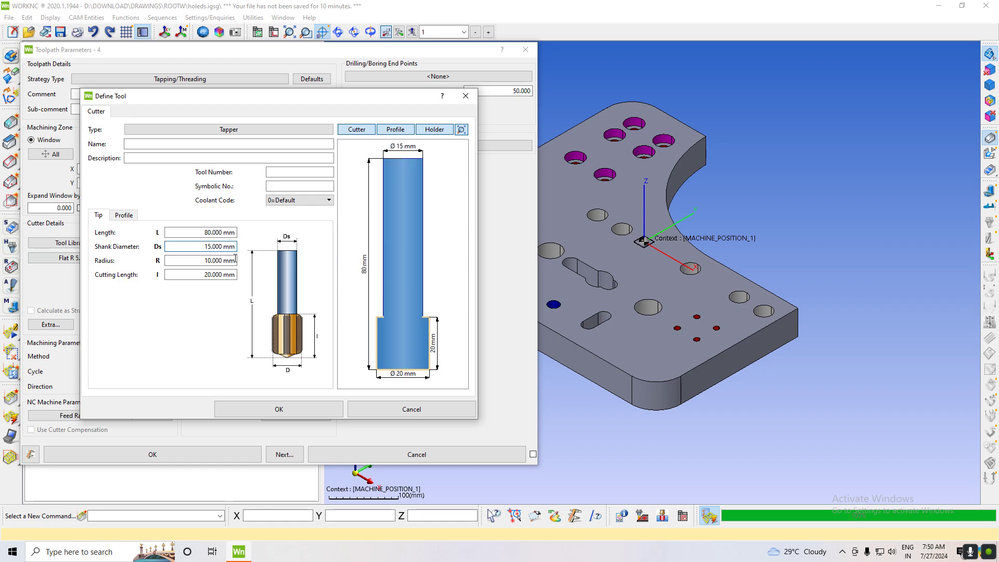
{"action": "left_click", "coordinate": [310, 411]}
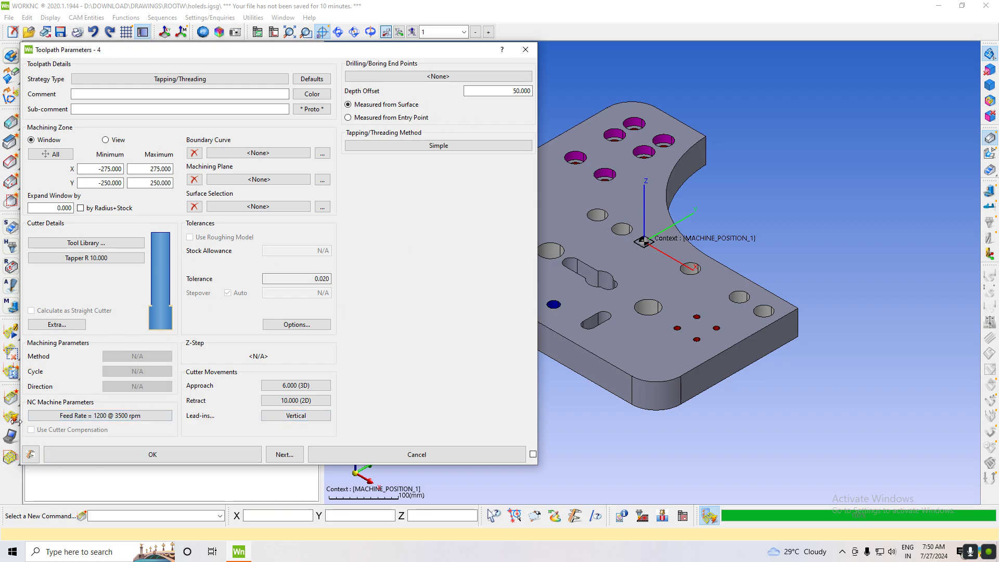
Step: Set the new tapping toolpath's spindle speed to 200 rpm, with feed rate and approach rate both 200
{"action": "left_click", "coordinate": [149, 415]}
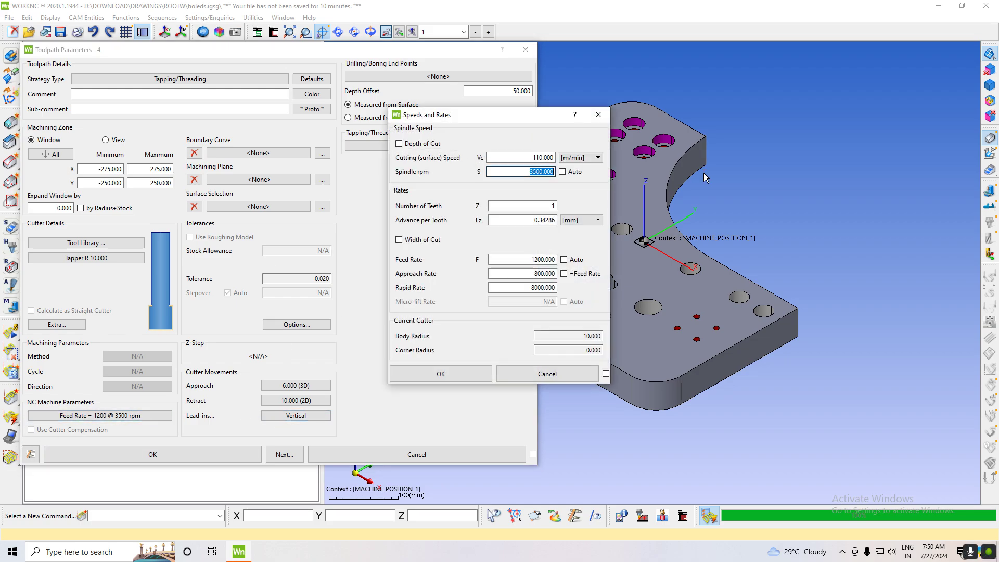
{"action": "type", "text": "20"}
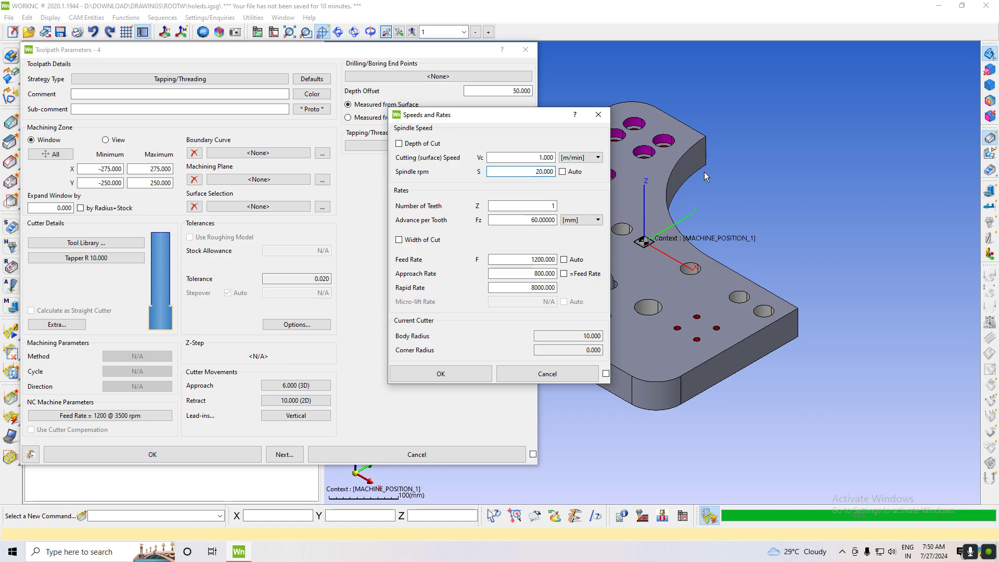
{"action": "double_click", "coordinate": [513, 171]}
{"action": "type", "text": "2"}
{"action": "double_click", "coordinate": [515, 259]}
{"action": "type", "text": "200"}
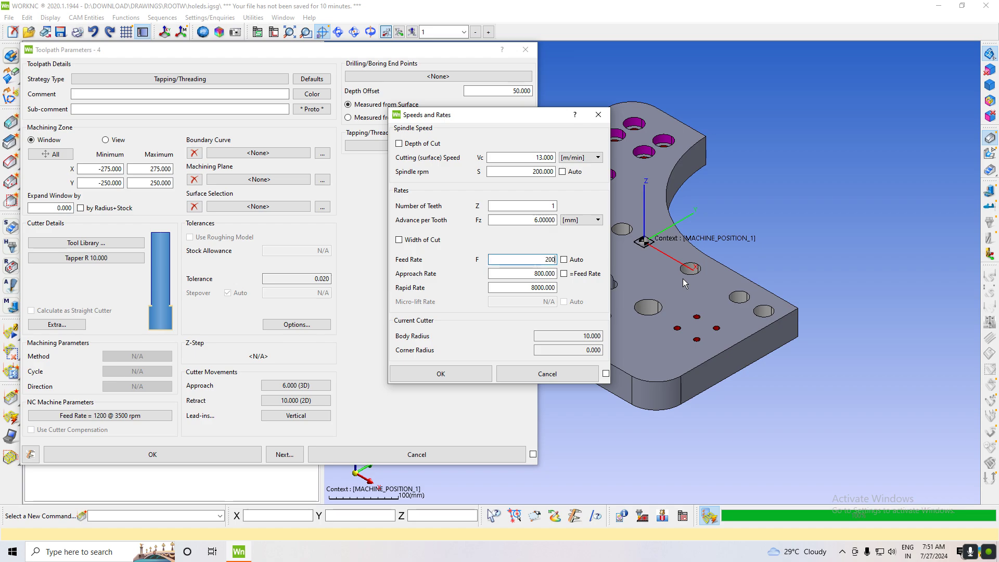
{"action": "key", "text": "Tab"}
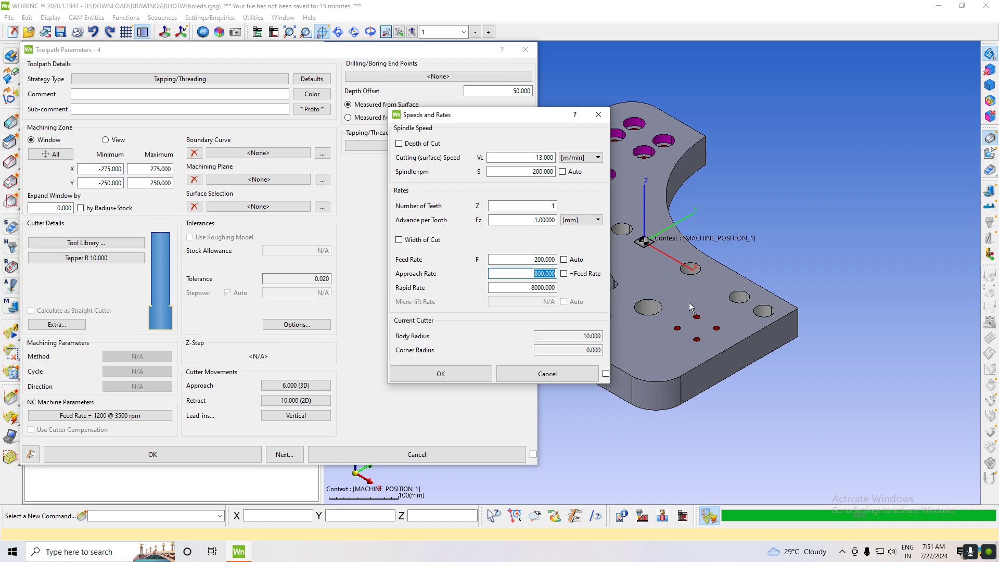
{"action": "type", "text": "200.000"}
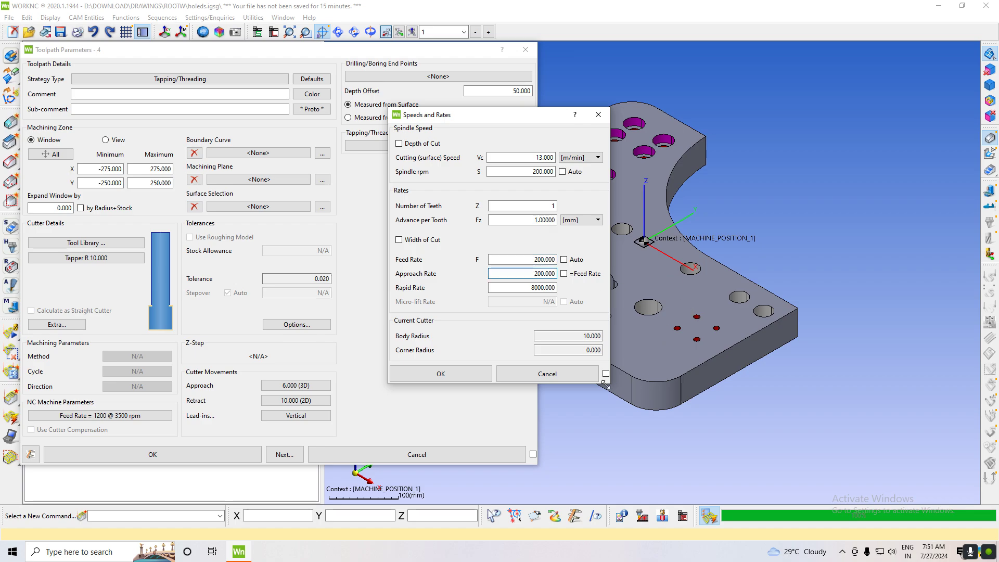
{"action": "left_click", "coordinate": [438, 374]}
Step: Assign the point set d_00_L00 as the tapping end points, accept the parameters and calculate the toolpath
{"action": "left_click", "coordinate": [438, 76]}
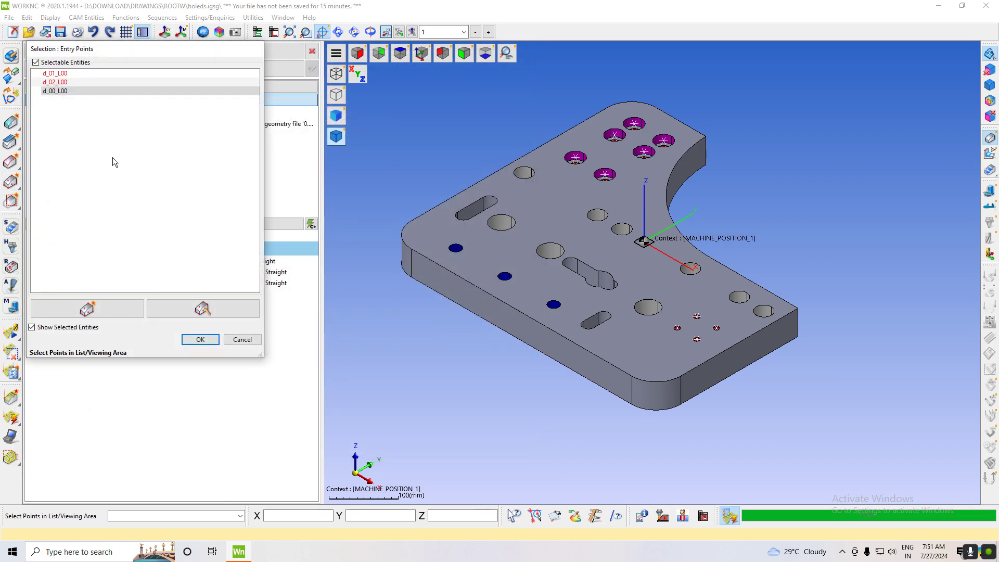
{"action": "left_click", "coordinate": [55, 82]}
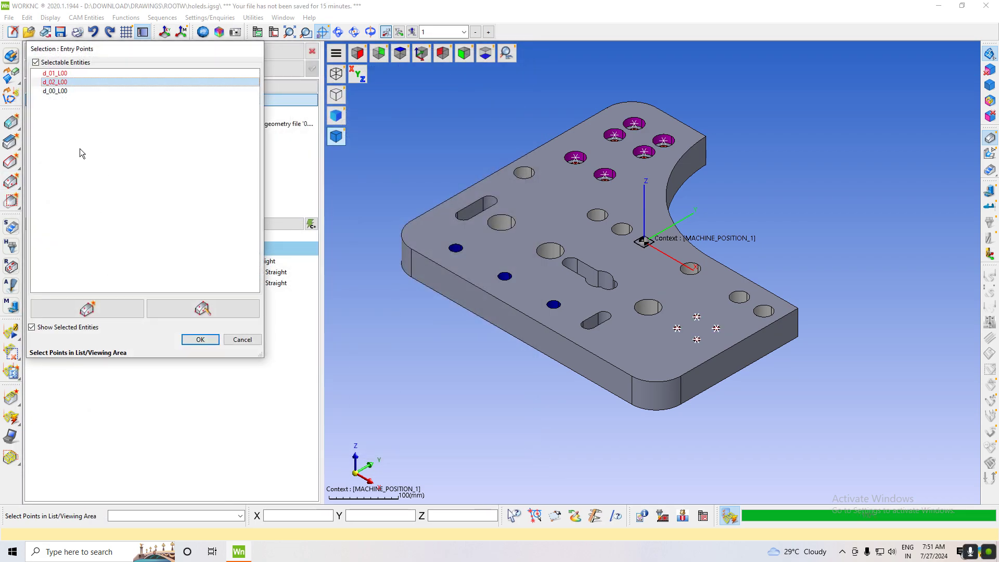
{"action": "left_click", "coordinate": [65, 92]}
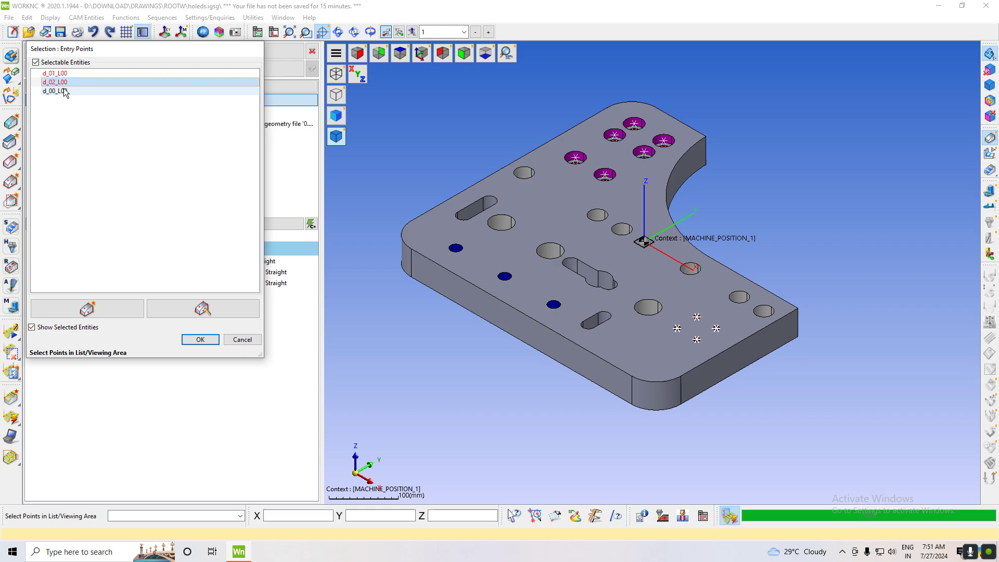
{"action": "double_click", "coordinate": [64, 90]}
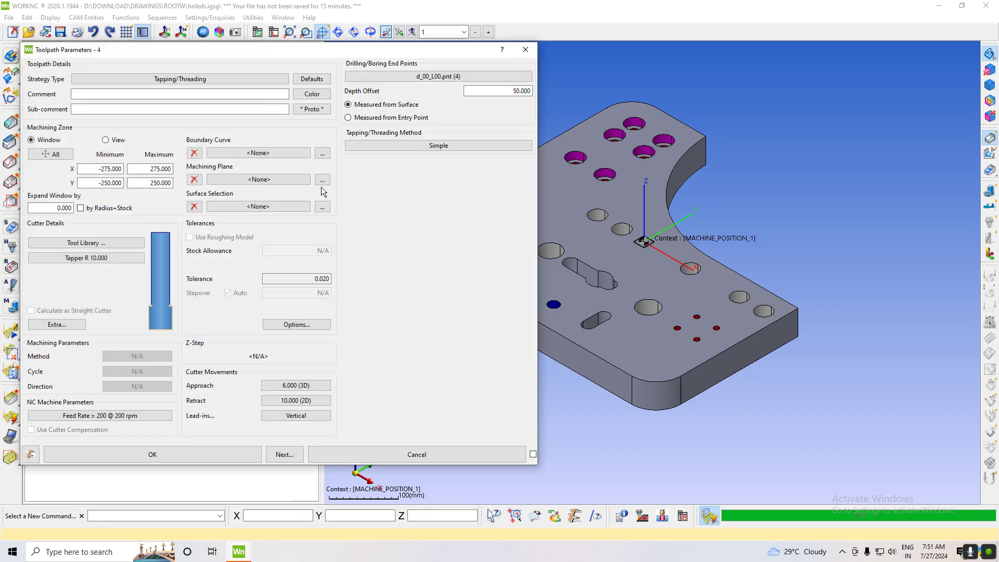
{"action": "left_click", "coordinate": [233, 452]}
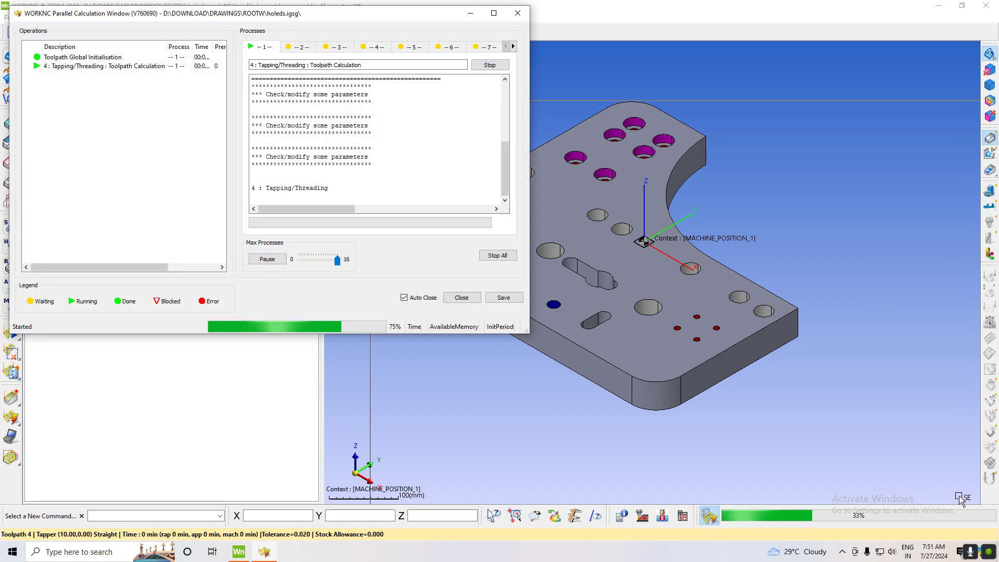
{"action": "left_click", "coordinate": [643, 185]}
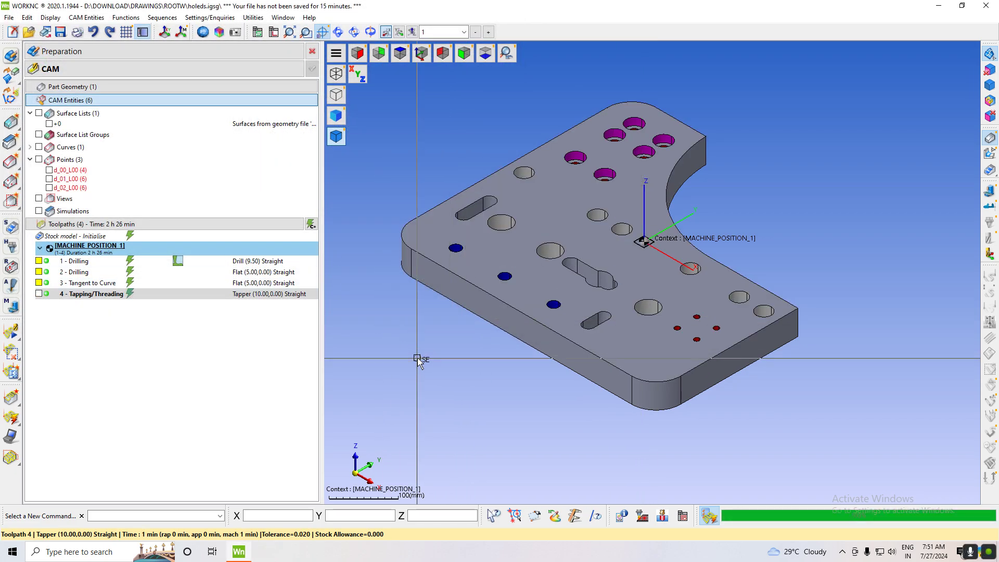
Step: Examine the calculated tapping toolpath on the plate and review the parameters of drilling toolpath 1 without changing them
{"action": "left_click", "coordinate": [39, 294]}
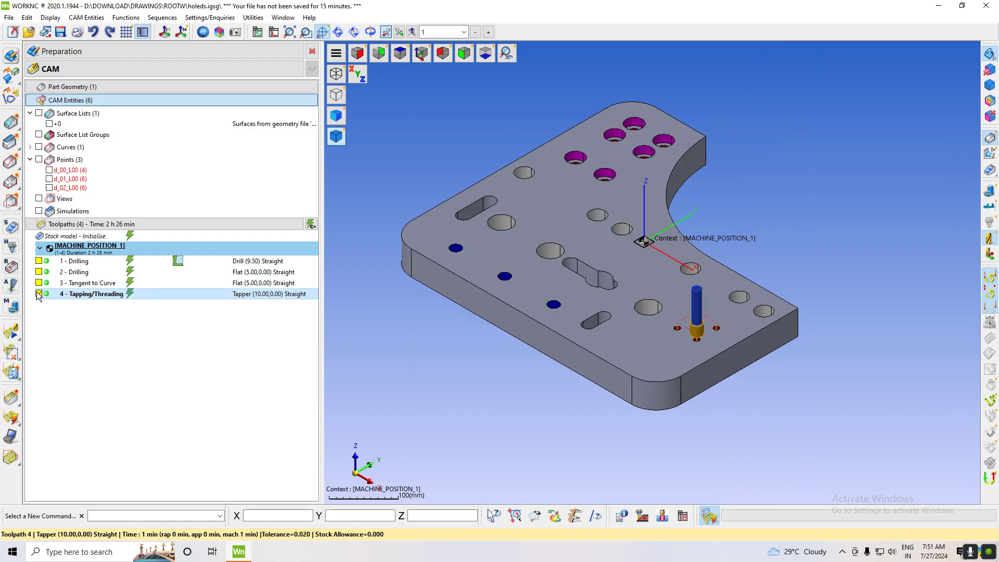
{"action": "left_click", "coordinate": [39, 294]}
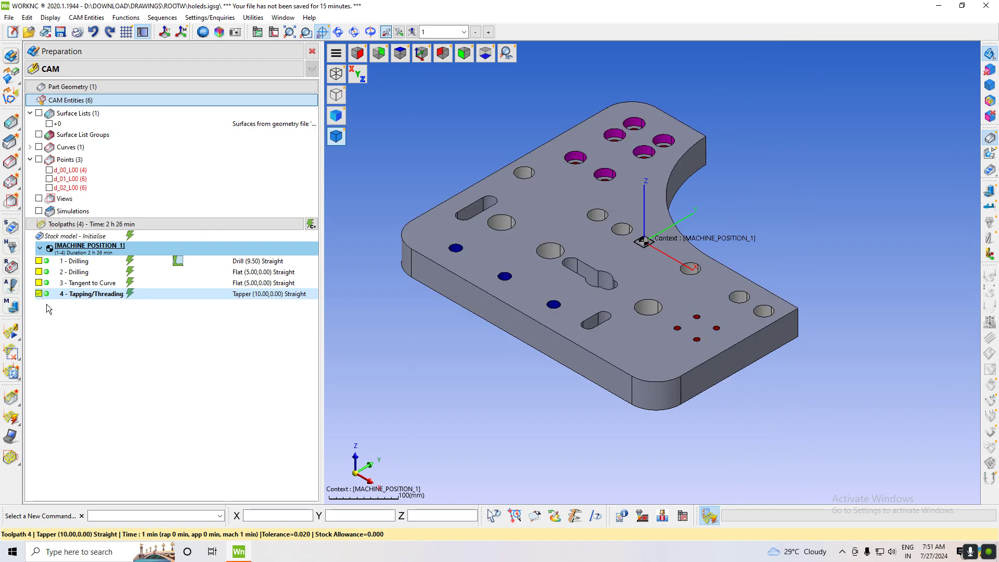
{"action": "left_click", "coordinate": [39, 260]}
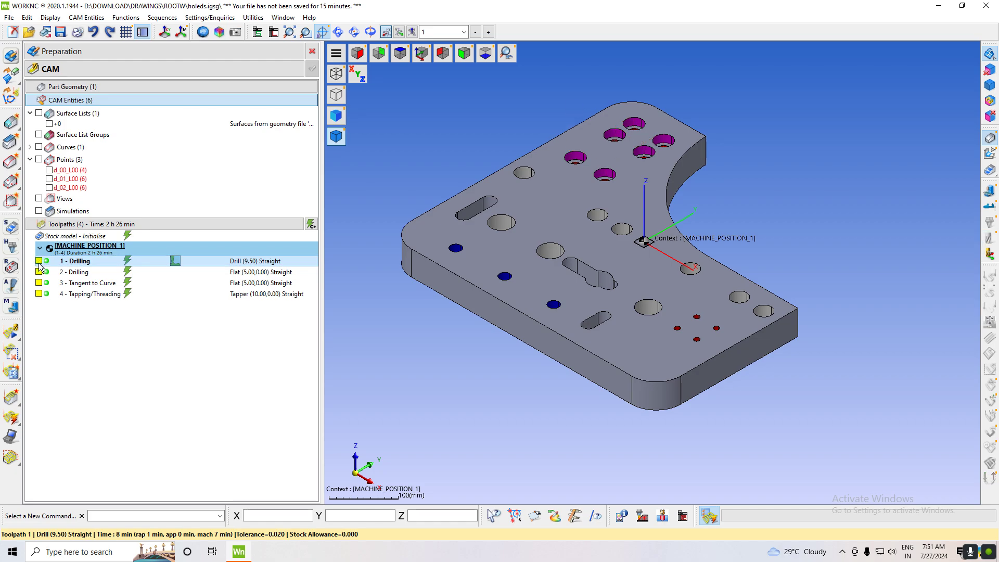
{"action": "left_click", "coordinate": [39, 261]}
{"action": "double_click", "coordinate": [46, 262]}
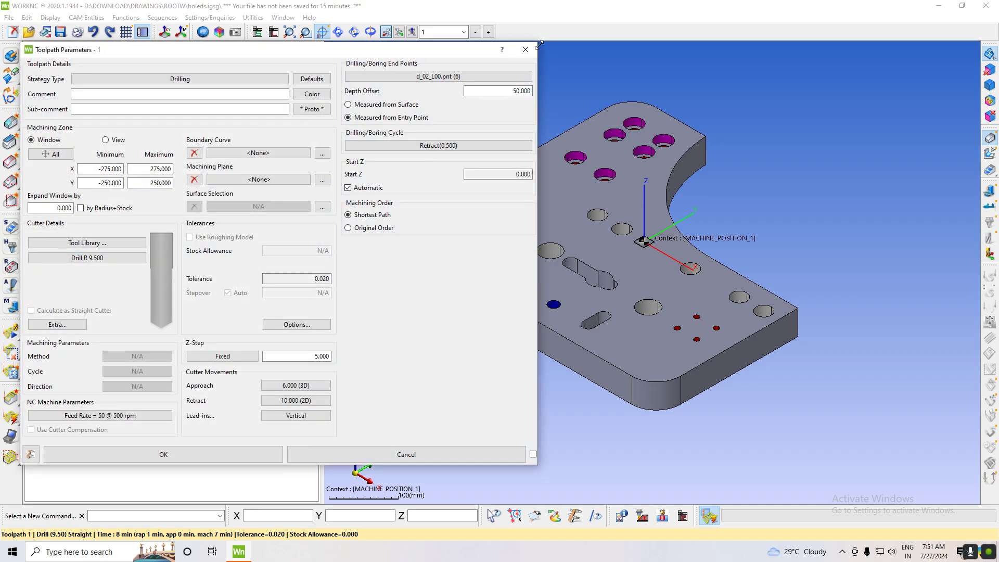
{"action": "left_click", "coordinate": [527, 48]}
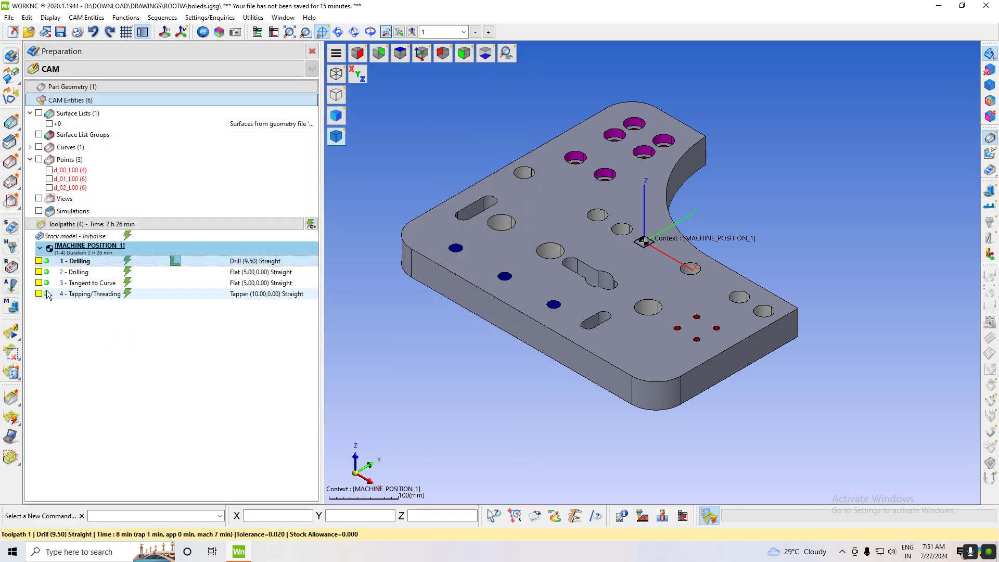
Step: Edit the Tapping/Threading toolpath to use the point set d_02_L00 as its end points
{"action": "double_click", "coordinate": [83, 294]}
{"action": "left_click", "coordinate": [468, 77]}
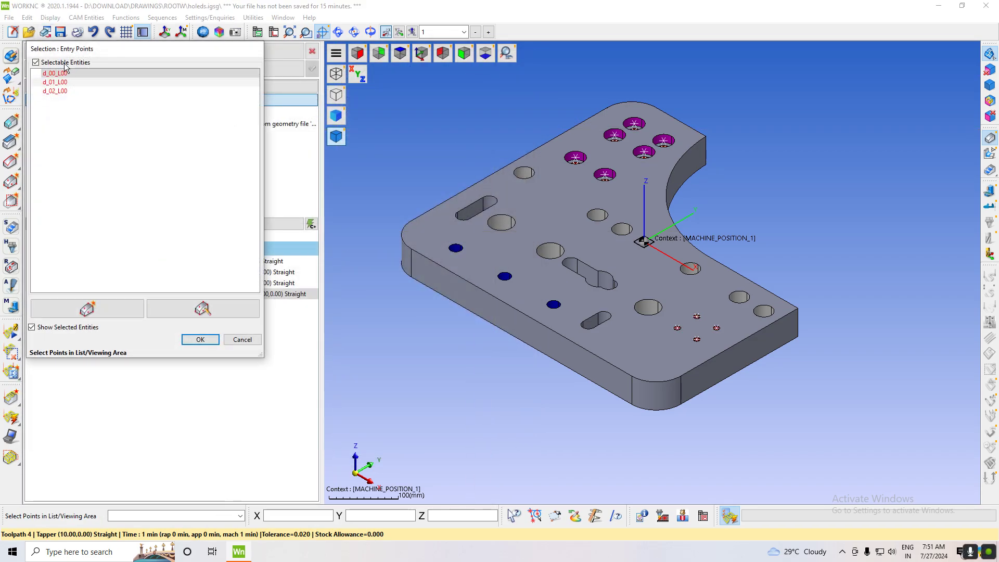
{"action": "double_click", "coordinate": [77, 90]}
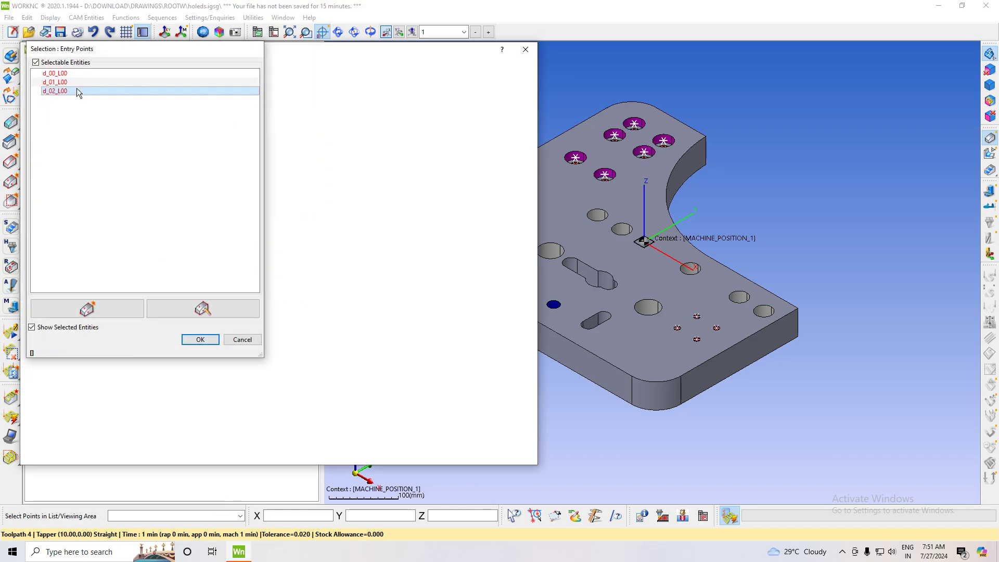
Step: Accept the edited tapping parameters to recalculate the toolpath, and display it on the plate in wireframe
{"action": "left_click", "coordinate": [263, 452]}
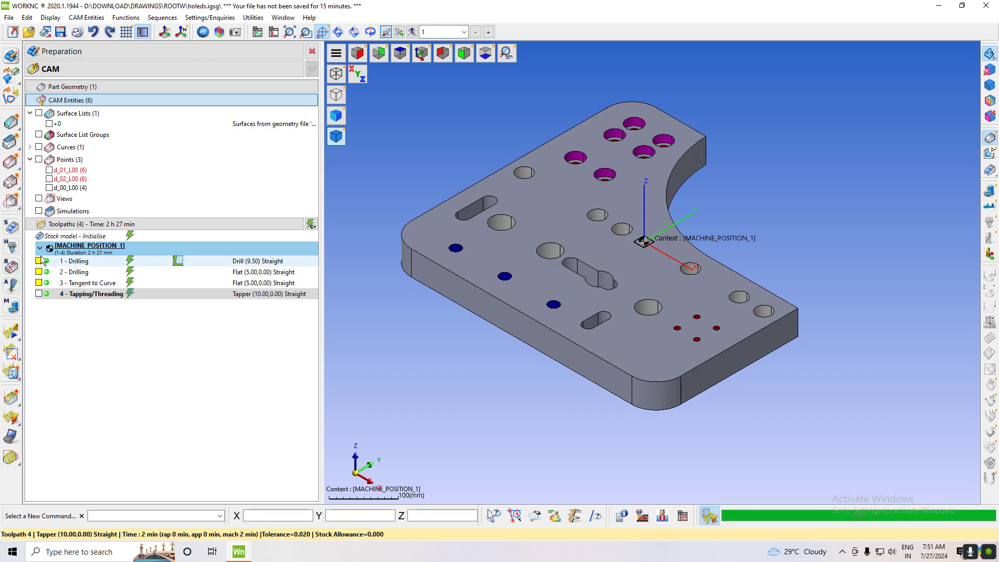
{"action": "left_click", "coordinate": [39, 293]}
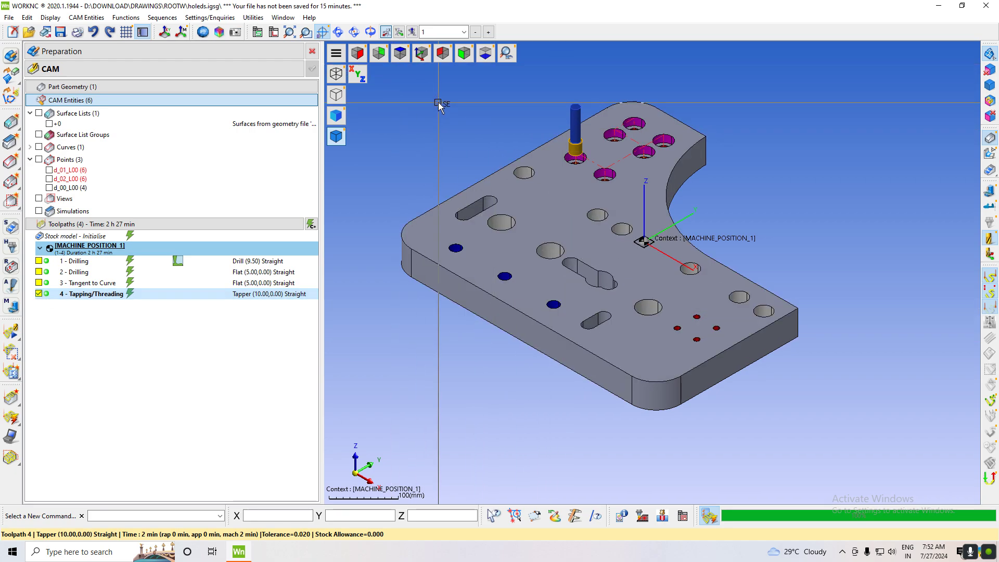
{"action": "left_click", "coordinate": [378, 52]}
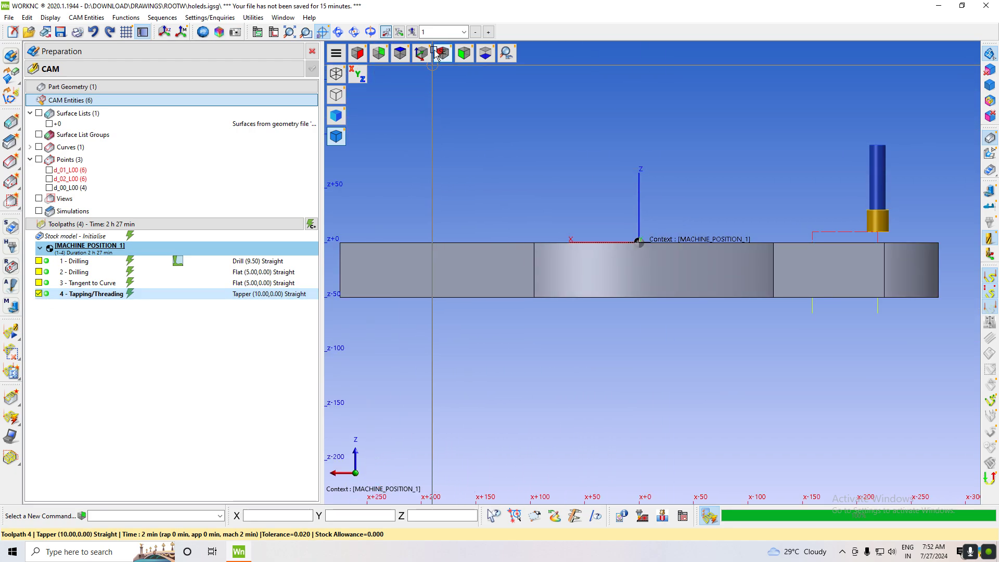
{"action": "left_click", "coordinate": [400, 53]}
{"action": "left_click", "coordinate": [421, 53]}
{"action": "left_click", "coordinate": [380, 53]}
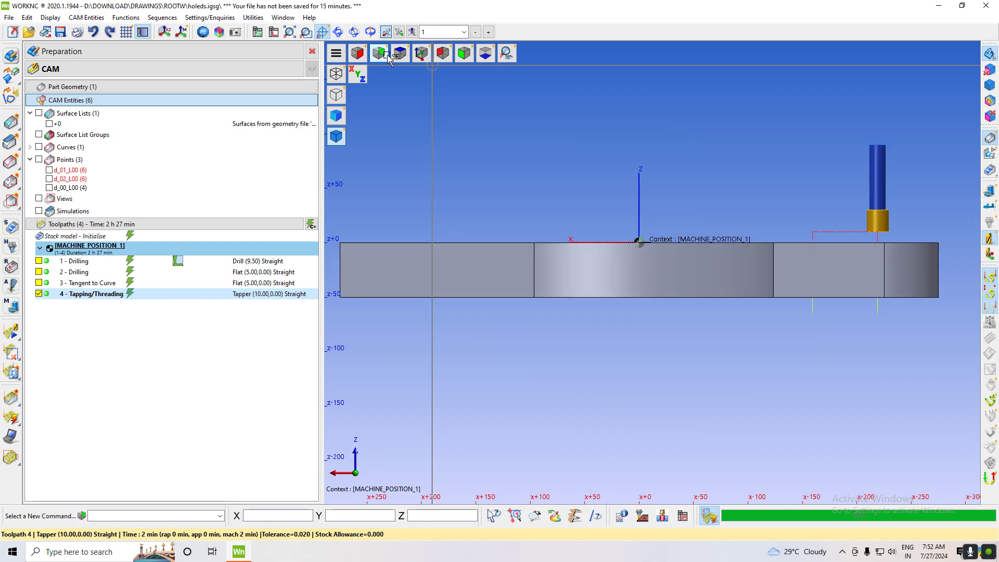
{"action": "left_click", "coordinate": [422, 52]}
{"action": "left_click", "coordinate": [336, 74]}
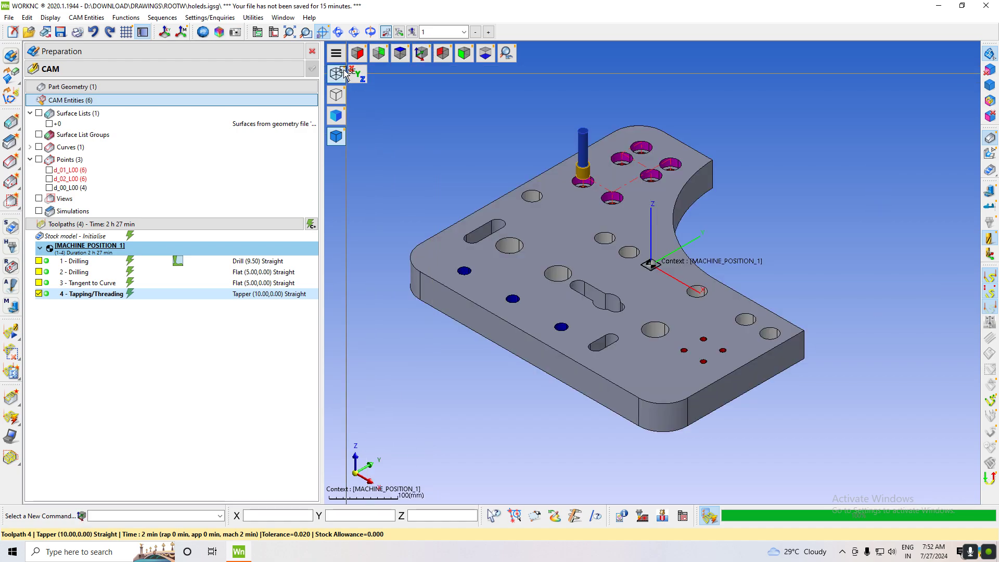
{"action": "scroll", "coordinate": [541, 204], "scroll_direction": "up", "scroll_amount": 3}
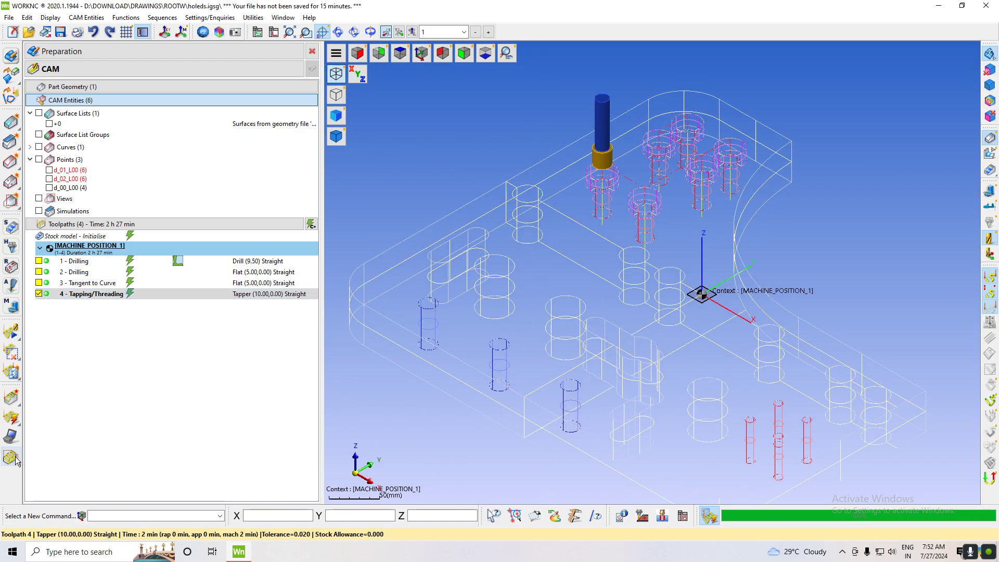
Step: Play the progressive display of the Tapping/Threading toolpath at speed 131 to check the tapper's motion
{"action": "left_click", "coordinate": [14, 331]}
{"action": "left_click", "coordinate": [154, 78]}
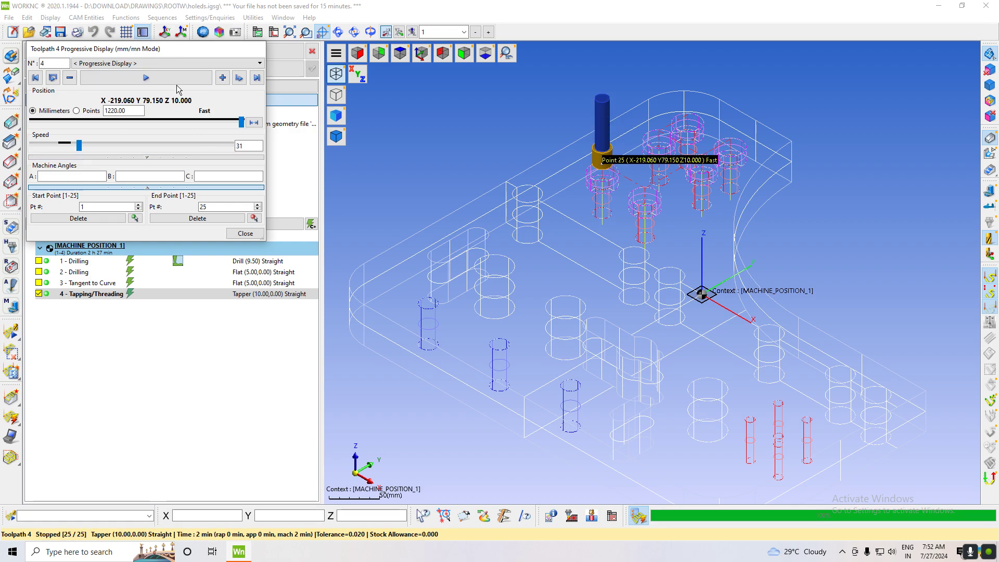
{"action": "left_click", "coordinate": [146, 78]}
{"action": "left_click", "coordinate": [104, 147]}
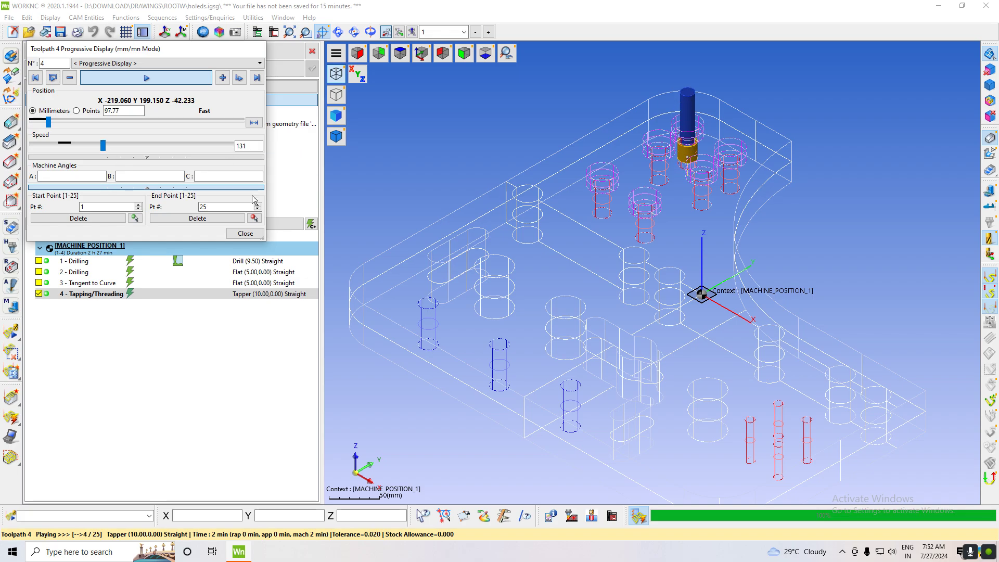
{"action": "left_click", "coordinate": [246, 234]}
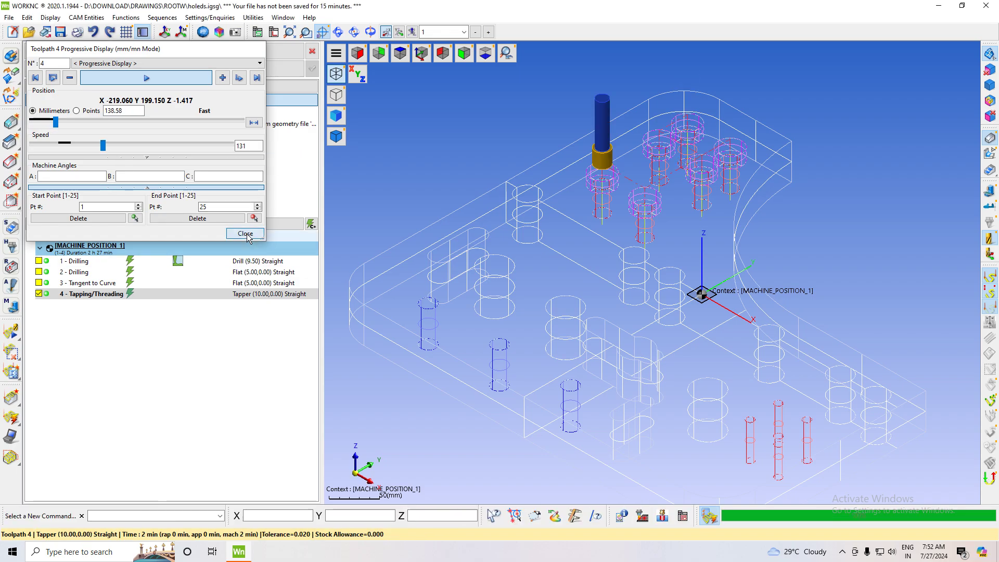
Step: Change the Tapping/Threading method to Rigid with an in/out speed factor of 100
{"action": "double_click", "coordinate": [45, 294]}
{"action": "left_click", "coordinate": [427, 147]}
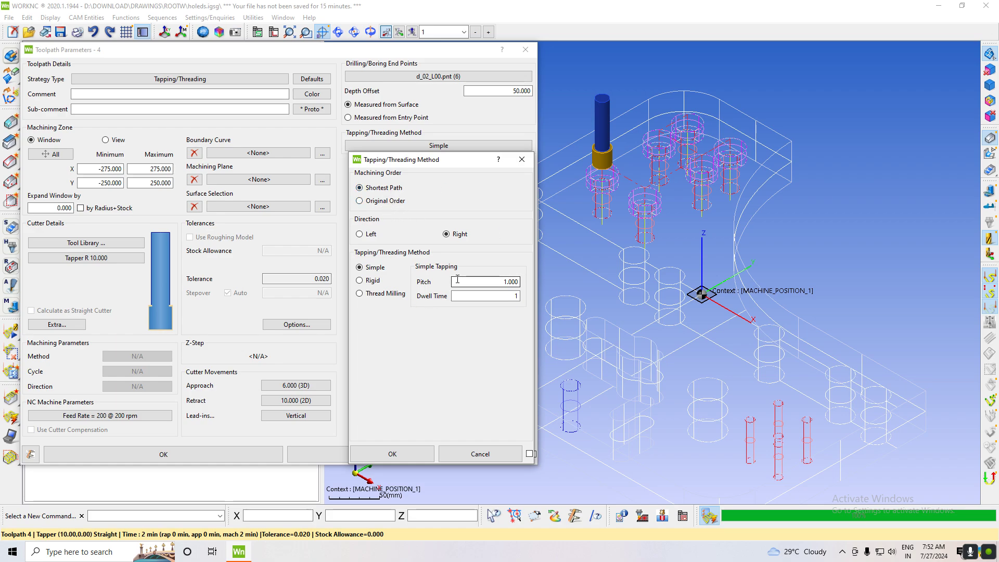
{"action": "left_click", "coordinate": [458, 297]}
{"action": "left_click", "coordinate": [360, 281]}
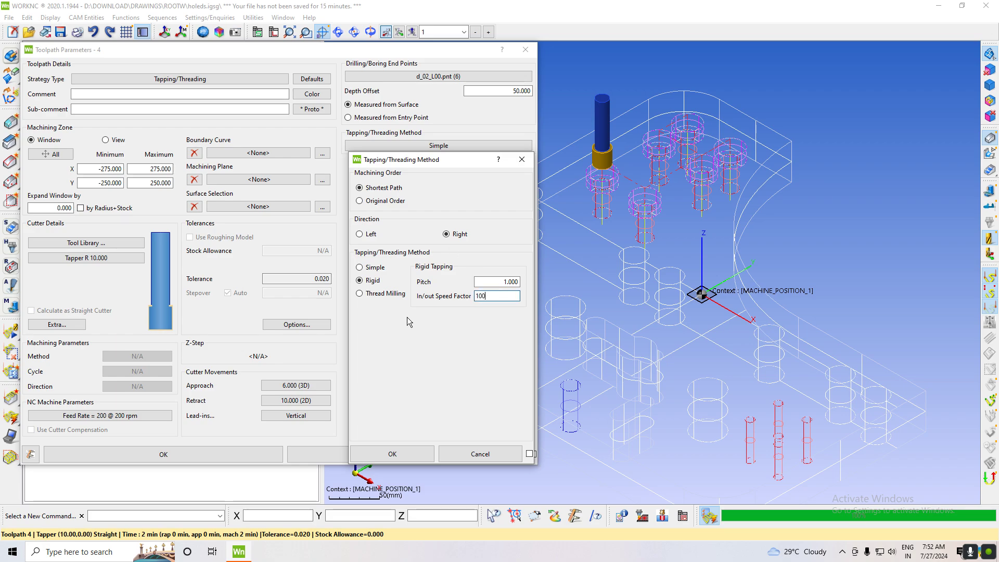
{"action": "left_click", "coordinate": [392, 454]}
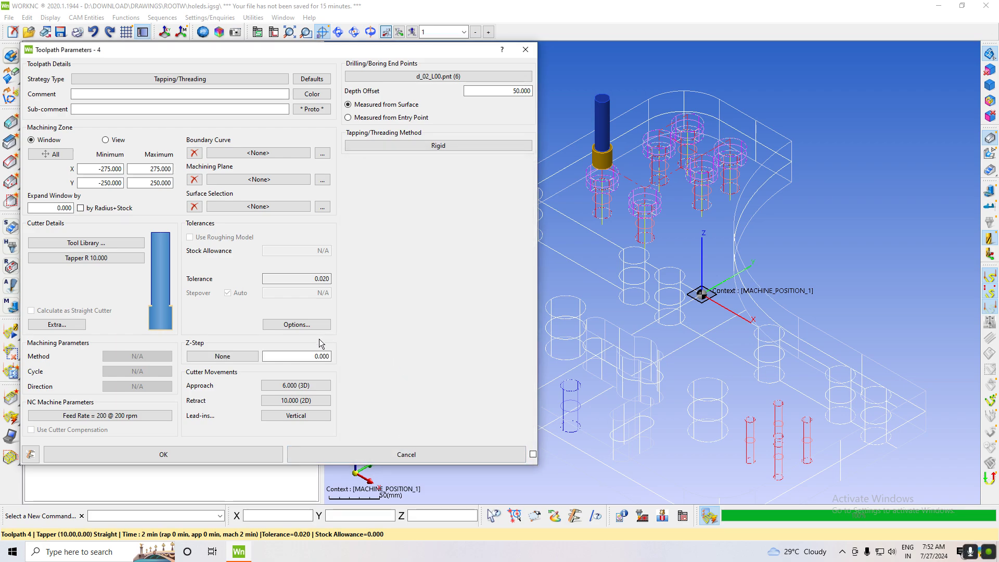
Step: Try to apply a fixed Z-step of 5.000 to the rigid tapping toolpath
{"action": "type", "text": "5"}
{"action": "left_click", "coordinate": [198, 457]}
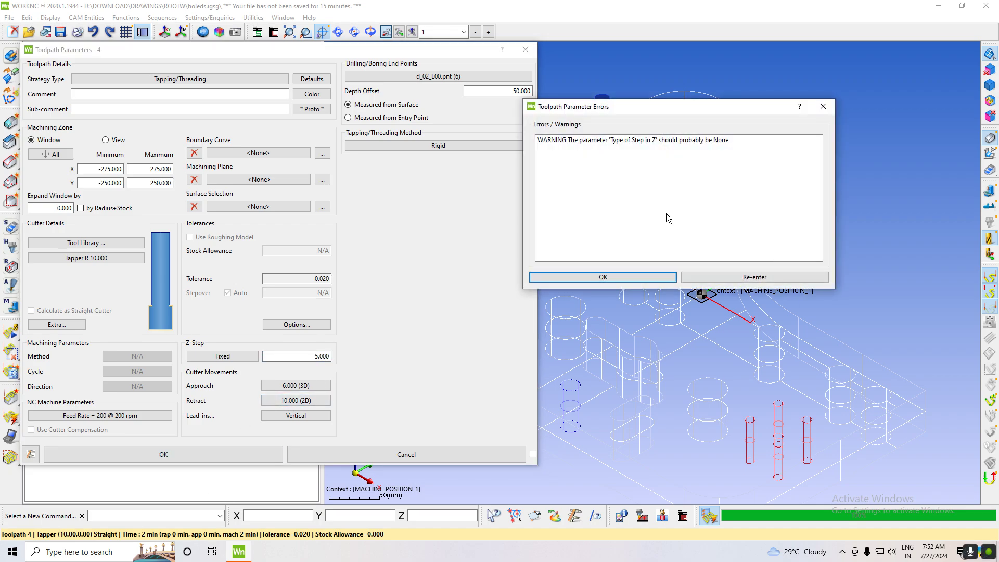
{"action": "left_click", "coordinate": [605, 142]}
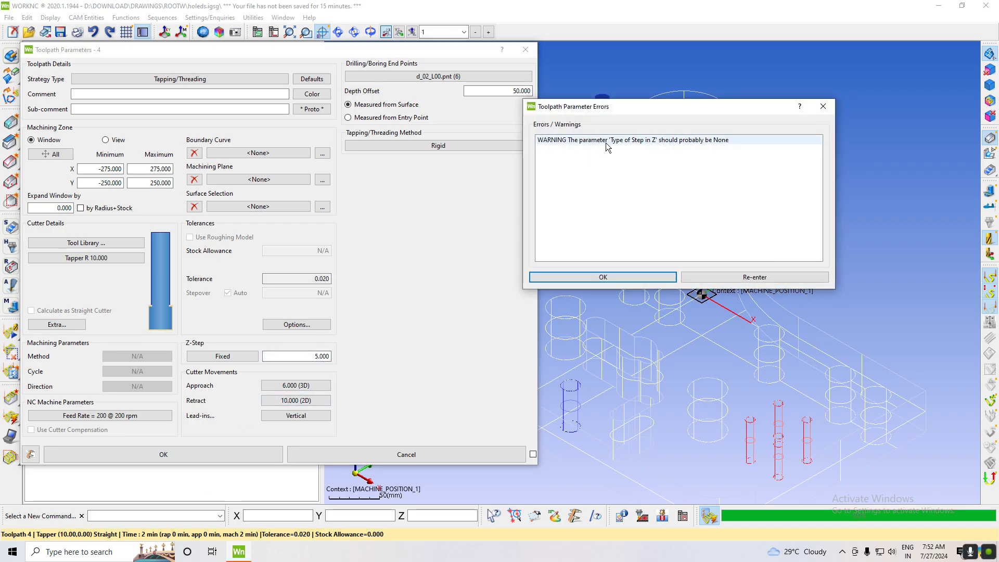
{"action": "left_click", "coordinate": [755, 277]}
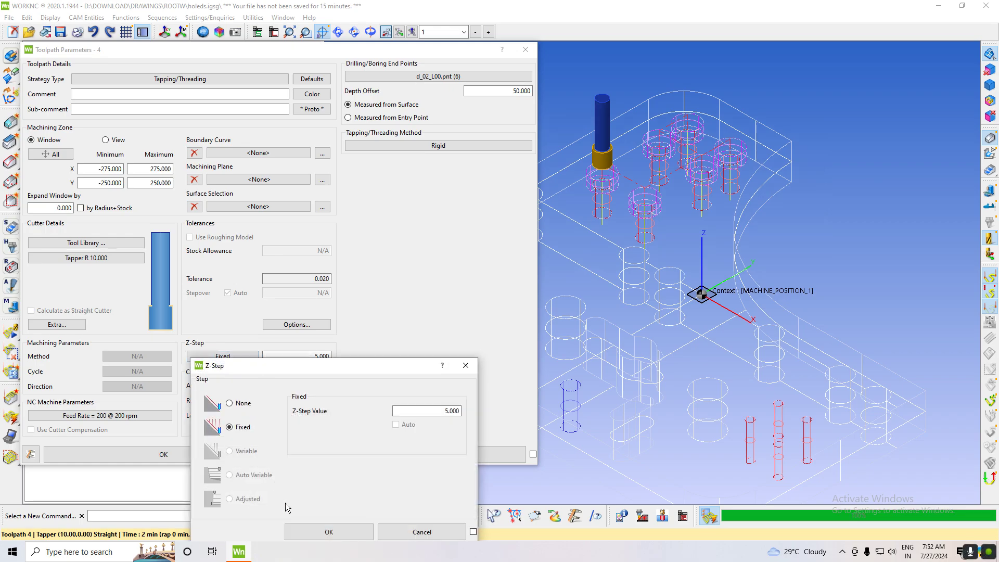
Step: Set the Z-step type to None and accept the parameters to recalculate the rigid tapping toolpath
{"action": "left_click", "coordinate": [230, 404]}
{"action": "left_click", "coordinate": [341, 532]}
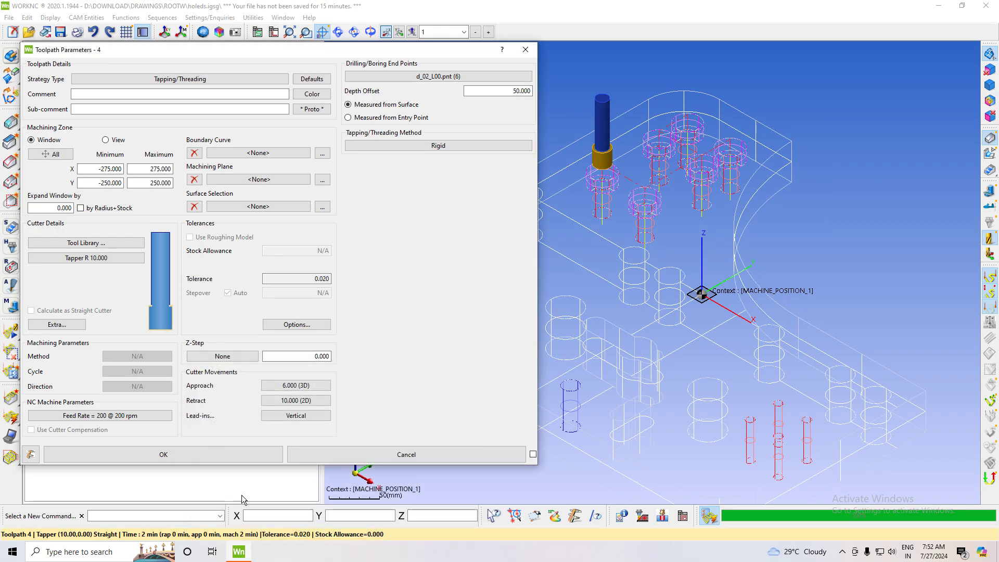
{"action": "left_click", "coordinate": [229, 454]}
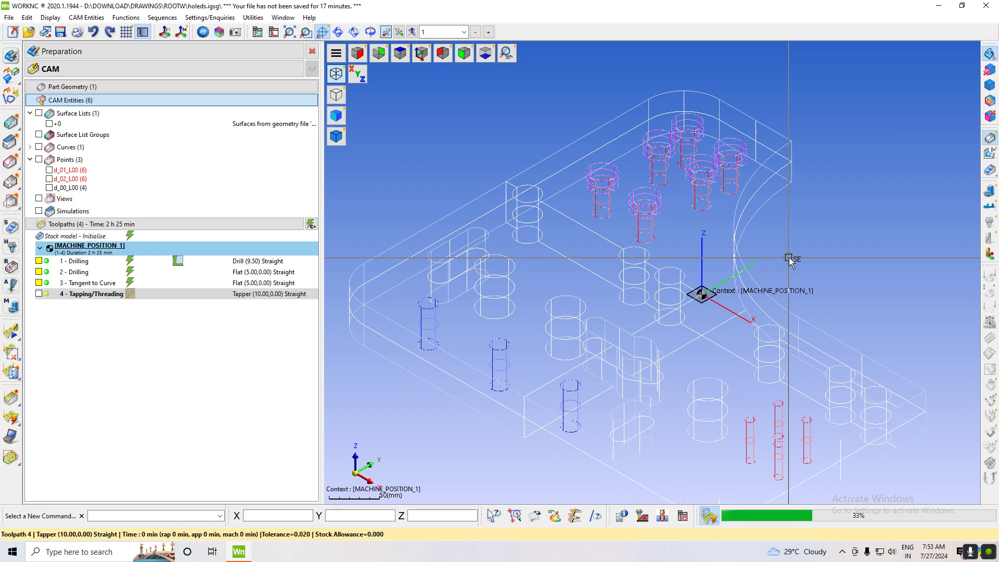
Step: Review the rigid tapping parameters without changing them and play back the recalculated toolpath at speed 135
{"action": "double_click", "coordinate": [44, 294]}
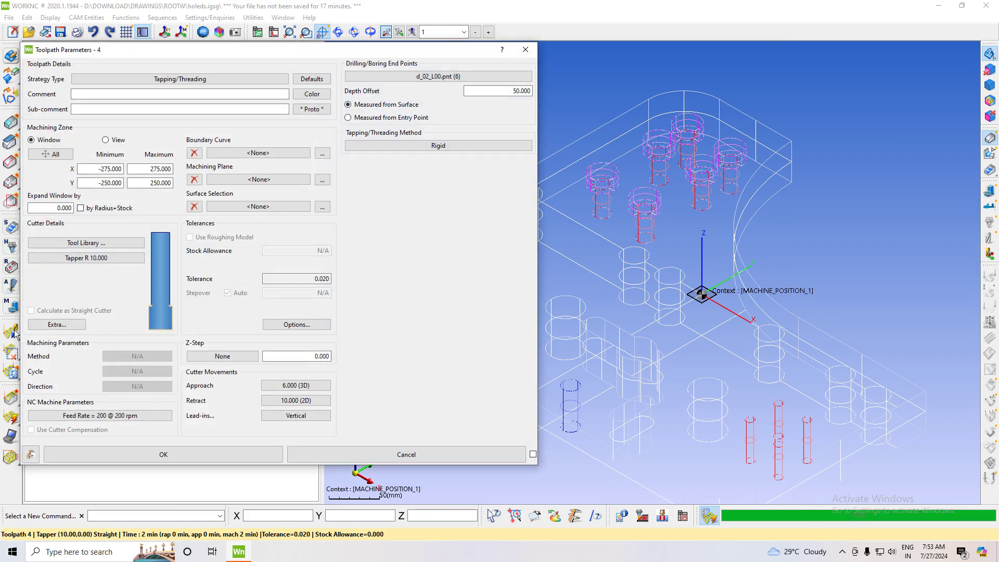
{"action": "left_click", "coordinate": [526, 49]}
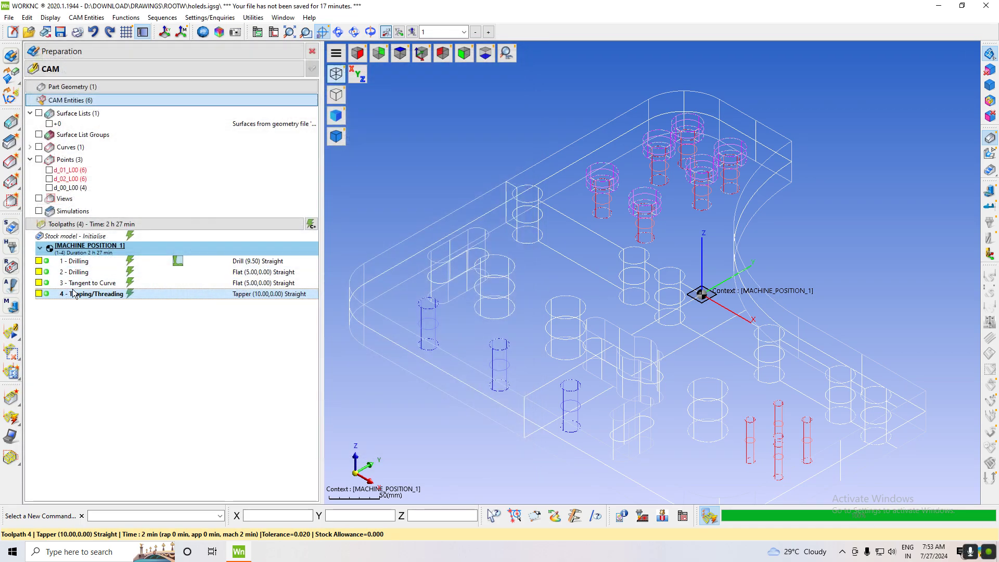
{"action": "left_click", "coordinate": [8, 332]}
{"action": "left_click", "coordinate": [184, 78]}
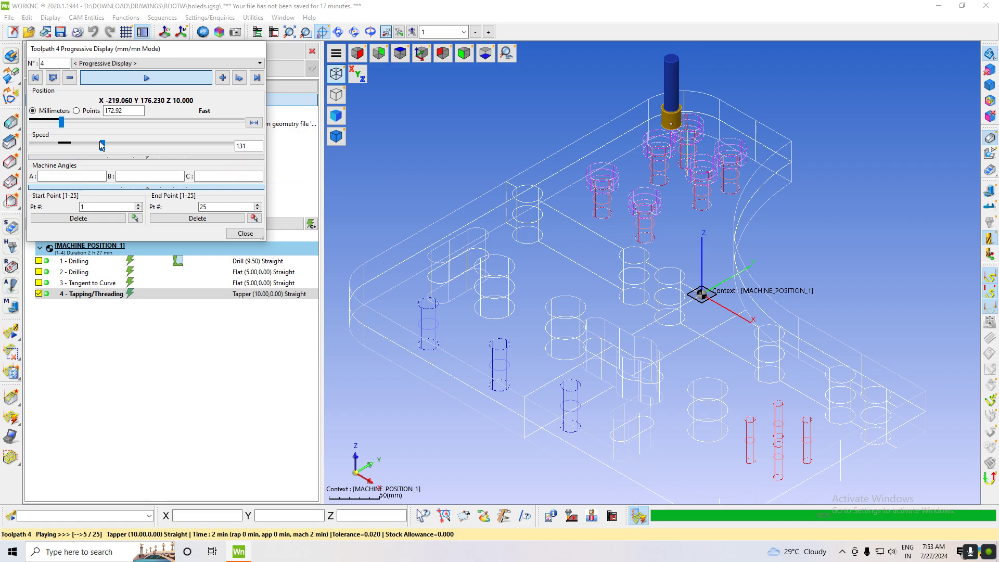
{"action": "left_click_drag", "start_coordinate": [102, 145], "coordinate": [106, 145]}
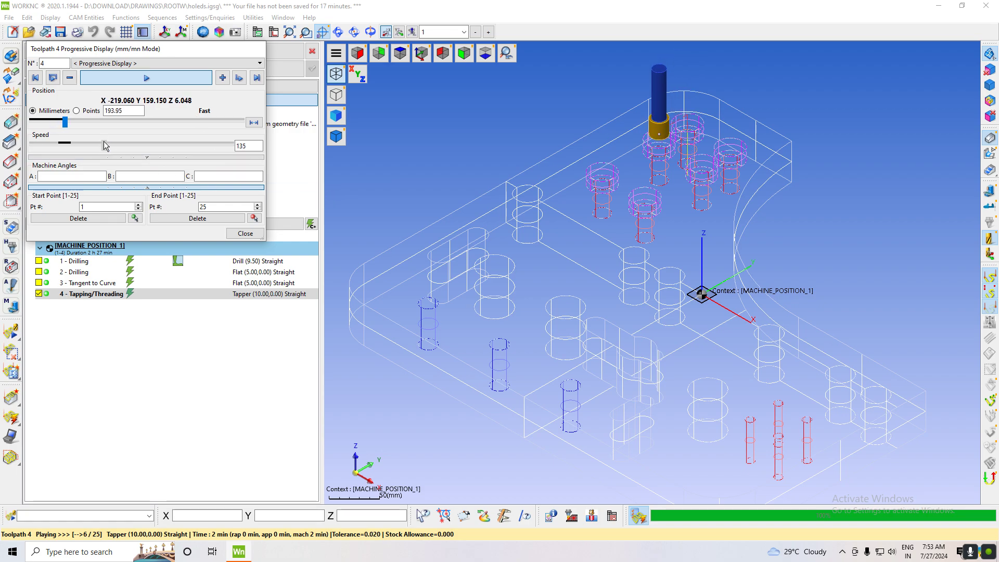
{"action": "left_click", "coordinate": [245, 233]}
Step: Set the rigid tapping in/out speed factor to 20 with a fixed Z-step of 2.000, and recalculate the toolpath
{"action": "double_click", "coordinate": [45, 294]}
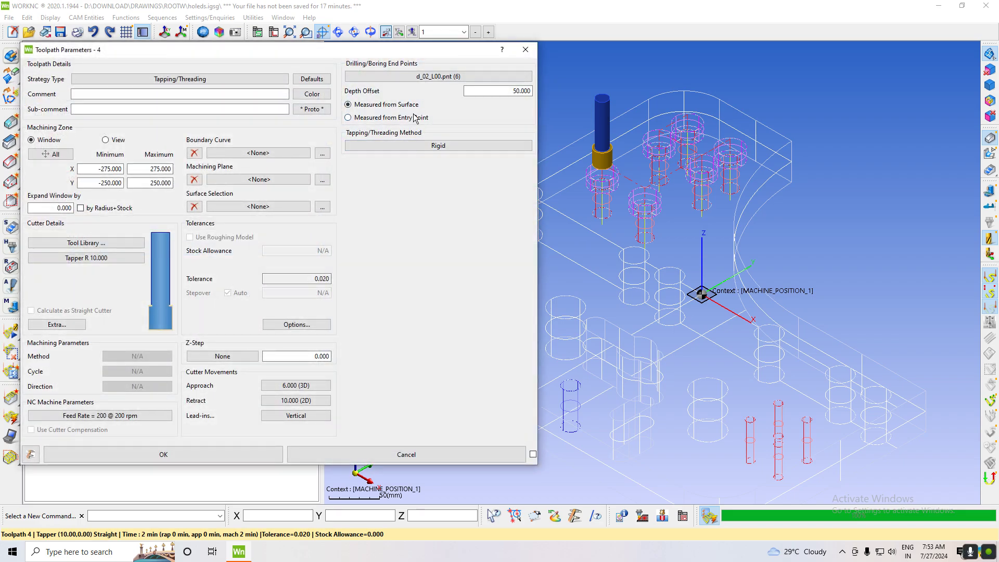
{"action": "left_click", "coordinate": [434, 146]}
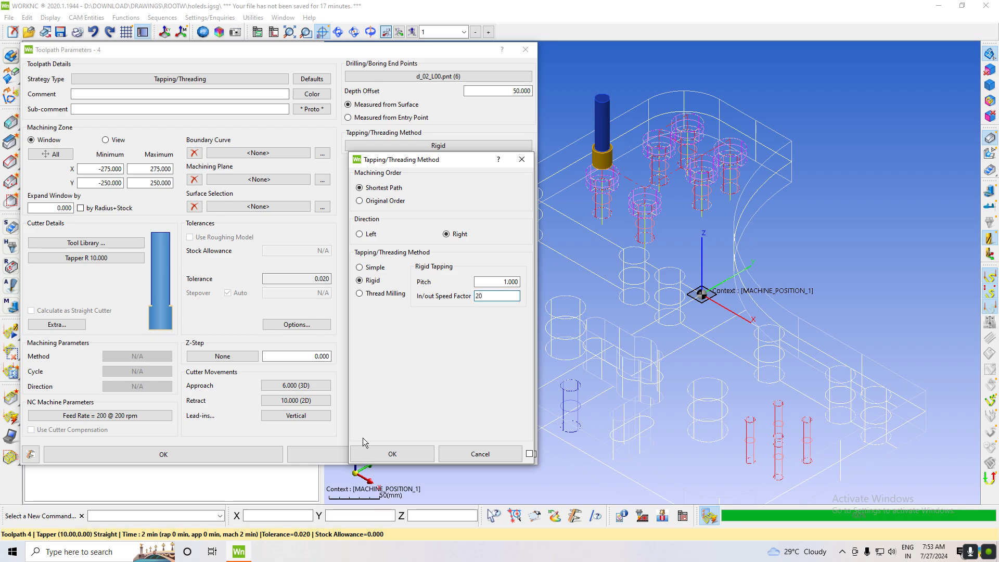
{"action": "left_click", "coordinate": [396, 459]}
{"action": "type", "text": "2.000"}
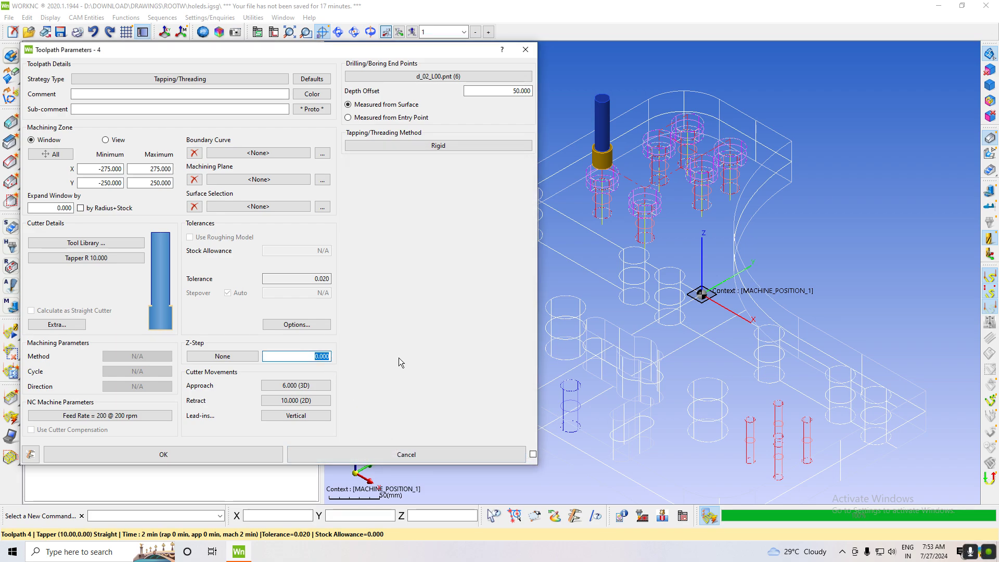
{"action": "left_click", "coordinate": [177, 453]}
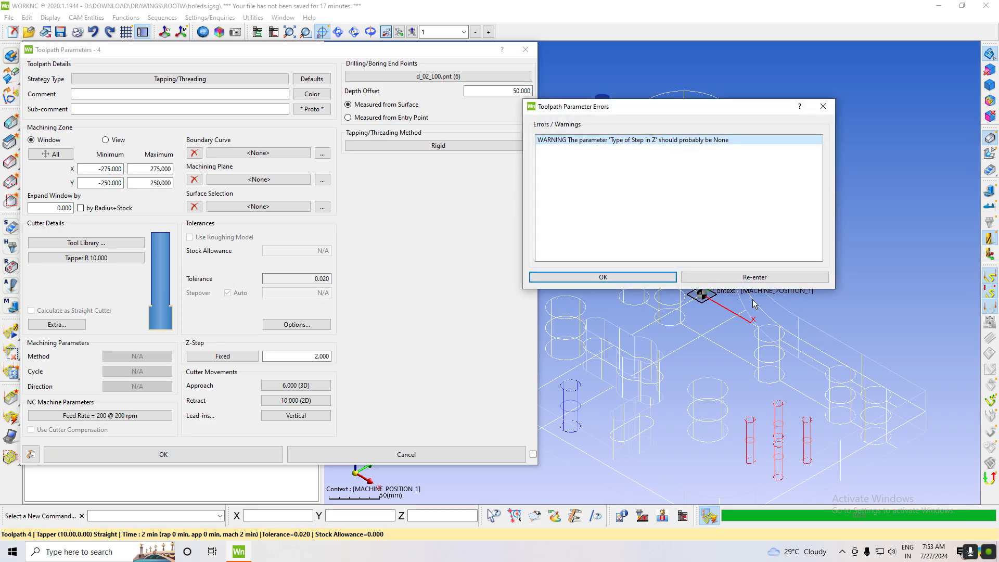
{"action": "left_click", "coordinate": [625, 276]}
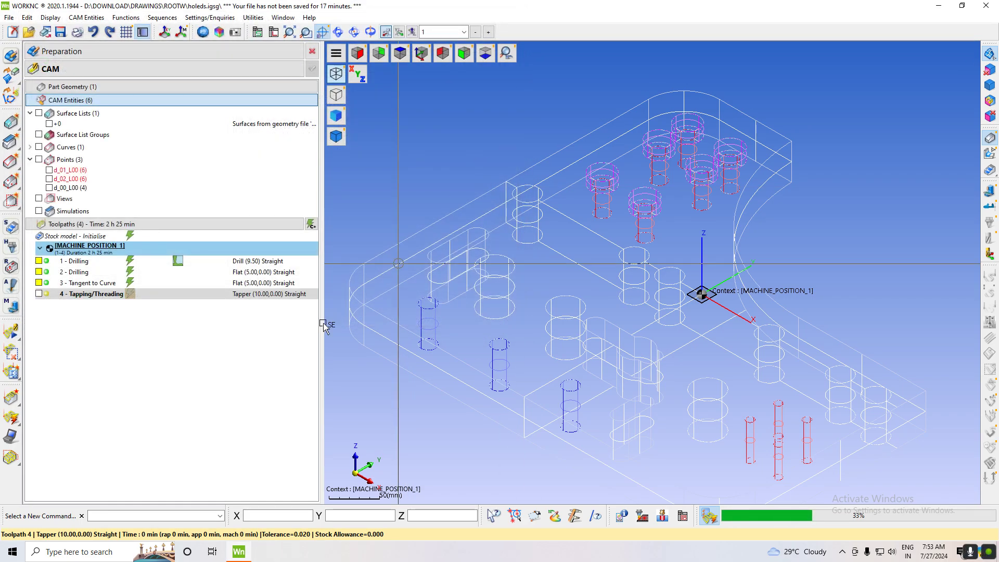
Step: Play back the stepped tapping motion in the first hole at speed 194, checking it from above and in isometric view
{"action": "left_click", "coordinate": [13, 333]}
{"action": "left_click", "coordinate": [141, 79]}
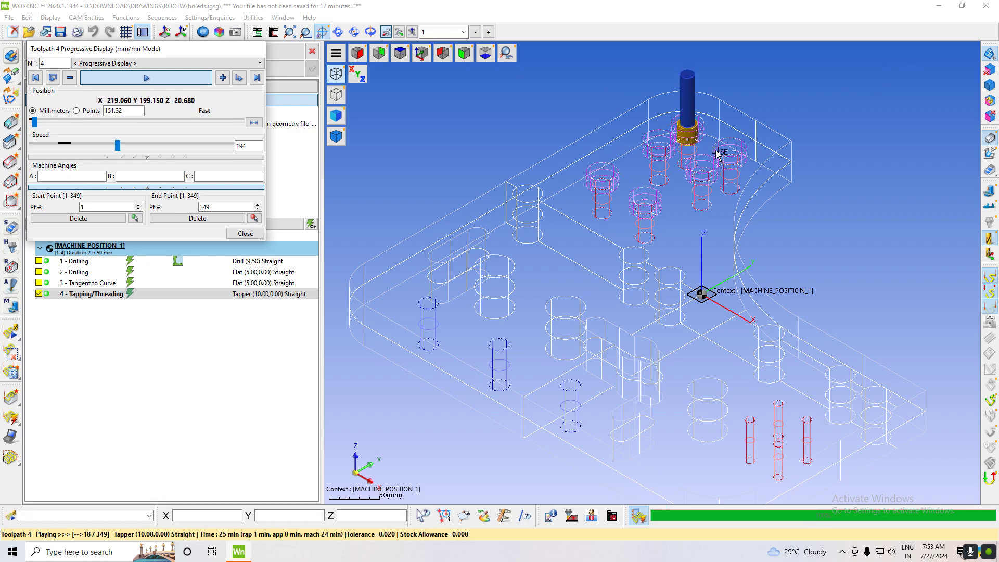
{"action": "left_click", "coordinate": [357, 53]}
{"action": "scroll", "coordinate": [466, 129], "scroll_direction": "up", "scroll_amount": 6}
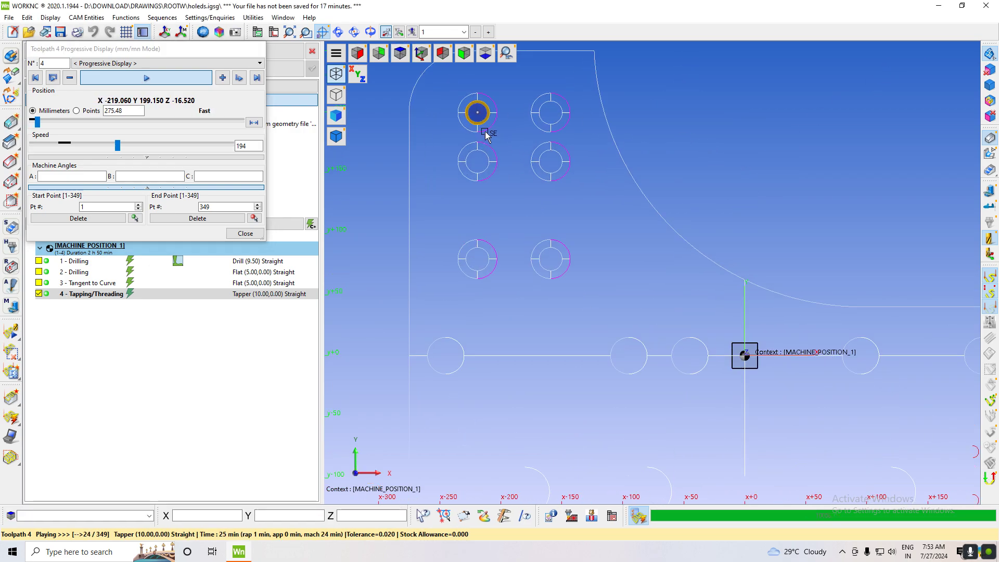
{"action": "scroll", "coordinate": [465, 128], "scroll_direction": "up", "scroll_amount": 3}
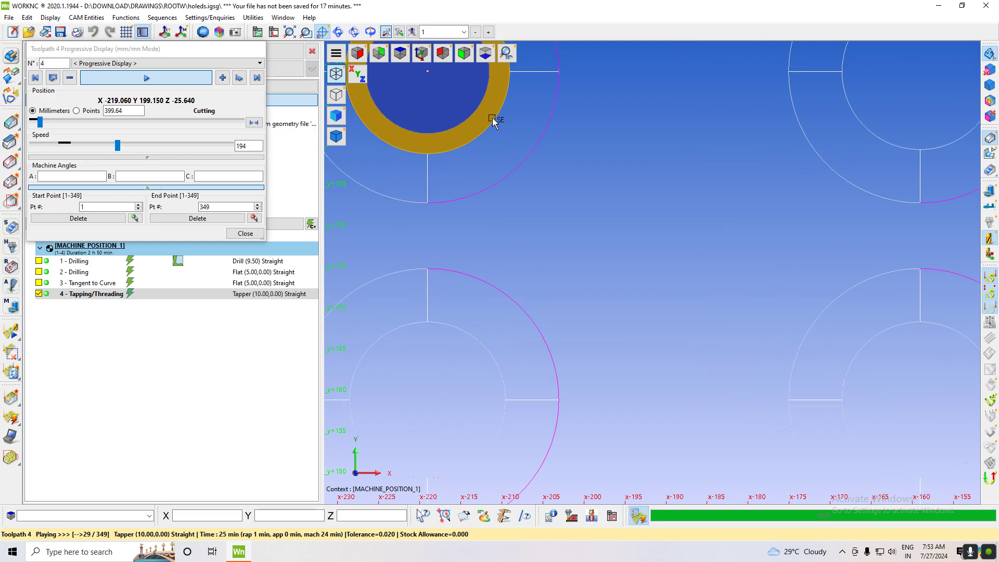
{"action": "left_click", "coordinate": [421, 54]}
{"action": "scroll", "coordinate": [631, 136], "scroll_direction": "up", "scroll_amount": 2}
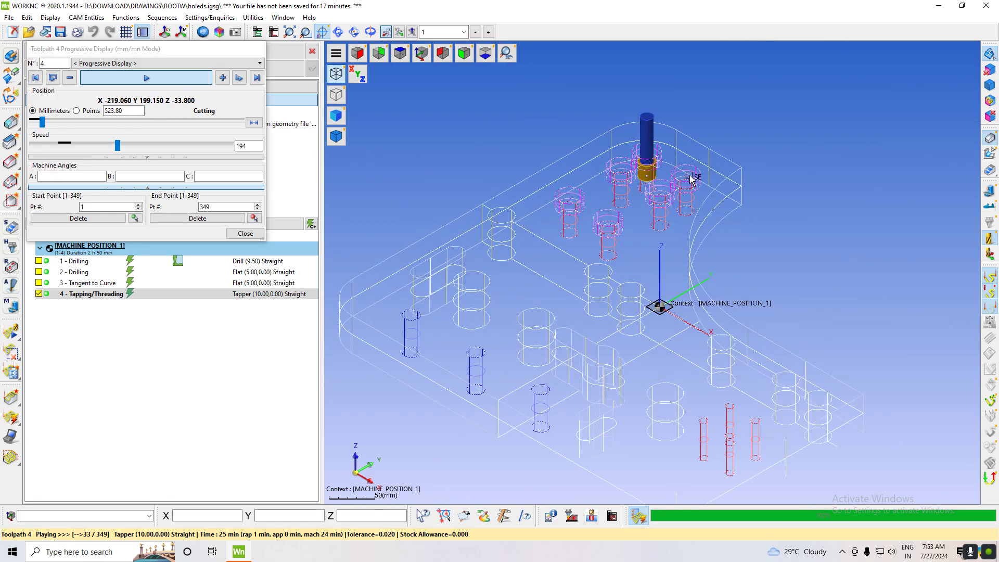
{"action": "left_click", "coordinate": [245, 233]}
Step: Set the rigid tapping in/out speed factor to 1 and accept the parameters to recalculate the toolpath
{"action": "double_click", "coordinate": [47, 294]}
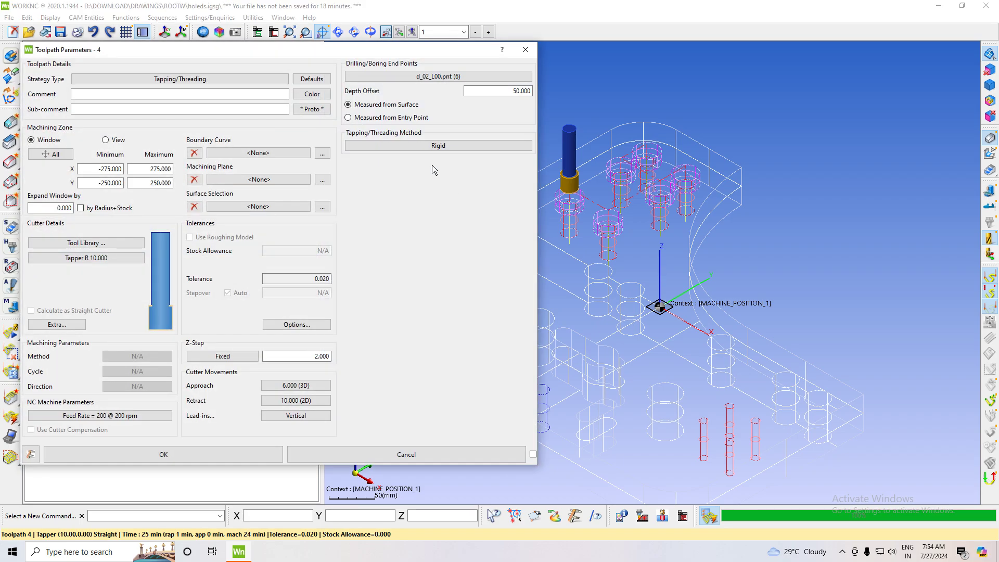
{"action": "left_click", "coordinate": [503, 145]}
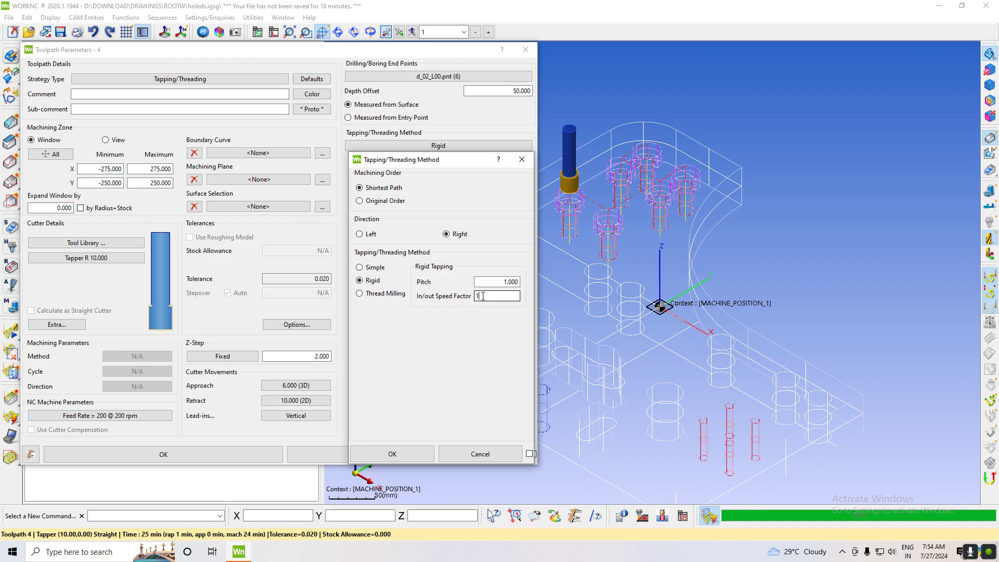
{"action": "left_click", "coordinate": [408, 455]}
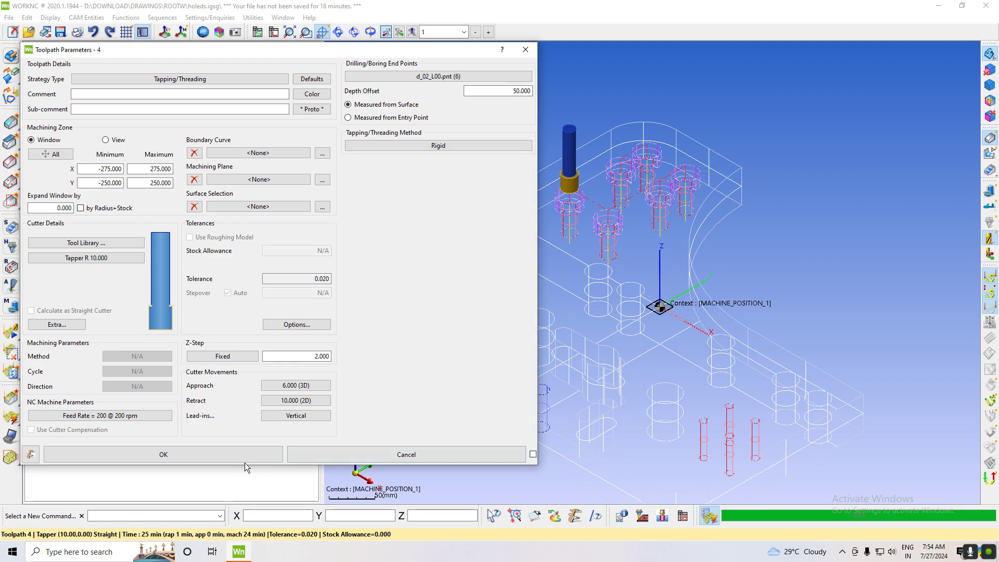
{"action": "left_click", "coordinate": [246, 455]}
{"action": "left_click", "coordinate": [606, 280]}
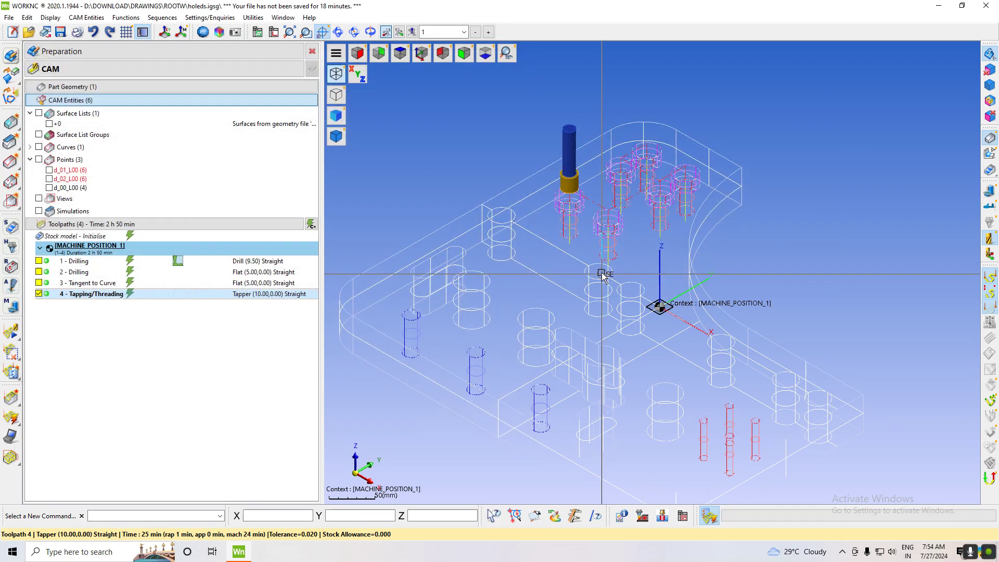
{"action": "left_click", "coordinate": [39, 294]}
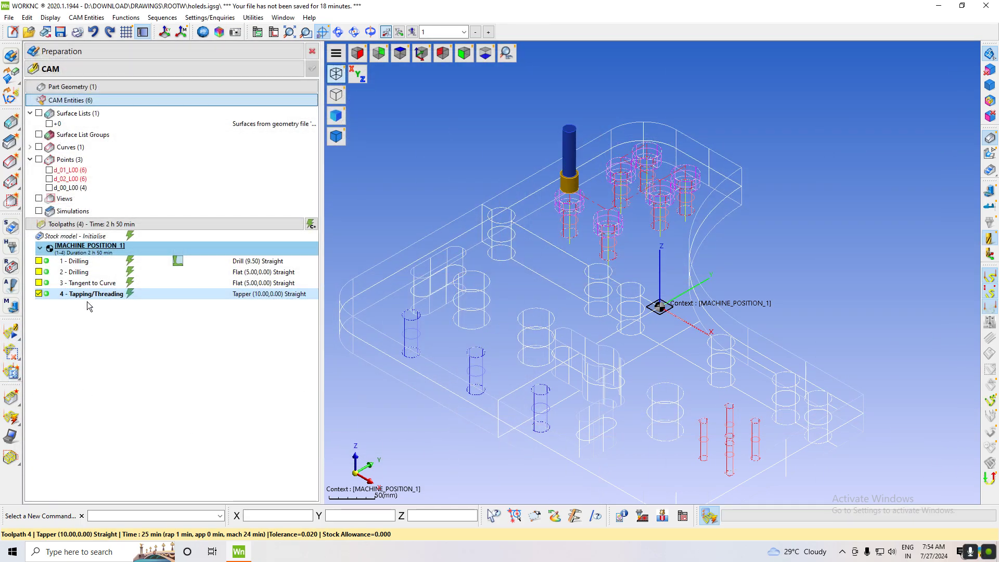
Step: Play back the recalculated Tapping/Threading toolpath and raise the playback speed to 366
{"action": "left_click", "coordinate": [18, 336]}
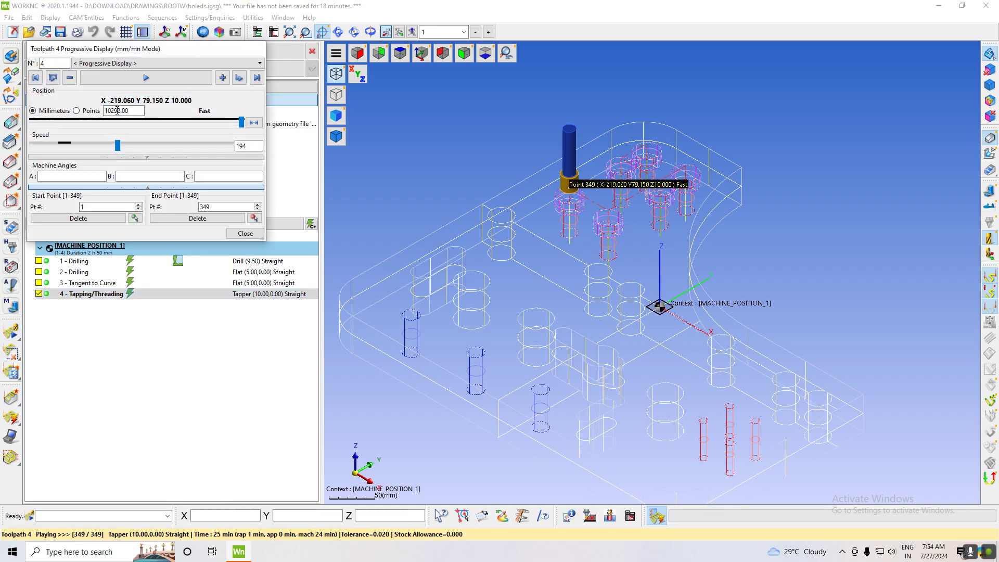
{"action": "left_click", "coordinate": [131, 81]}
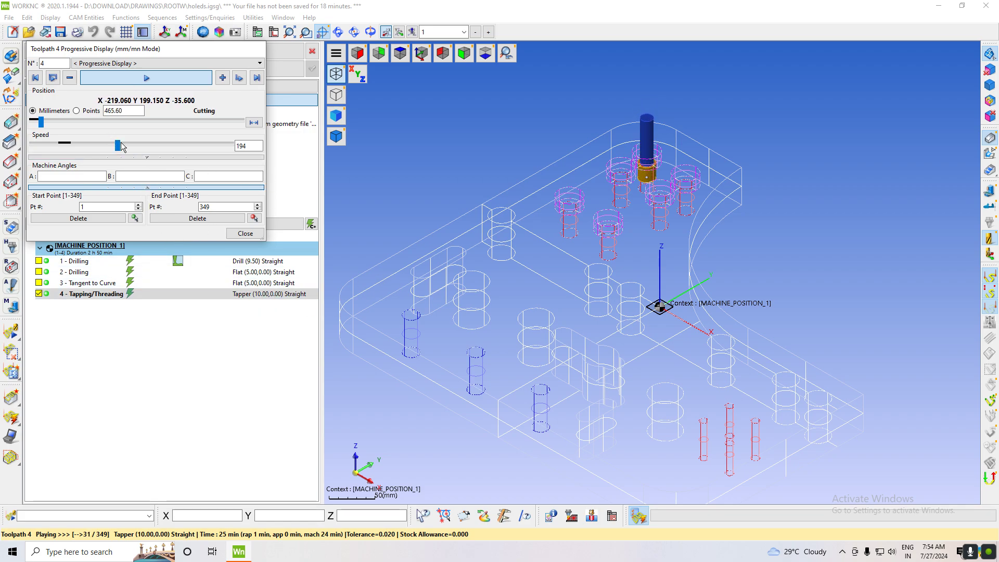
{"action": "left_click_drag", "start_coordinate": [118, 145], "coordinate": [160, 145]}
{"action": "left_click", "coordinate": [245, 233]}
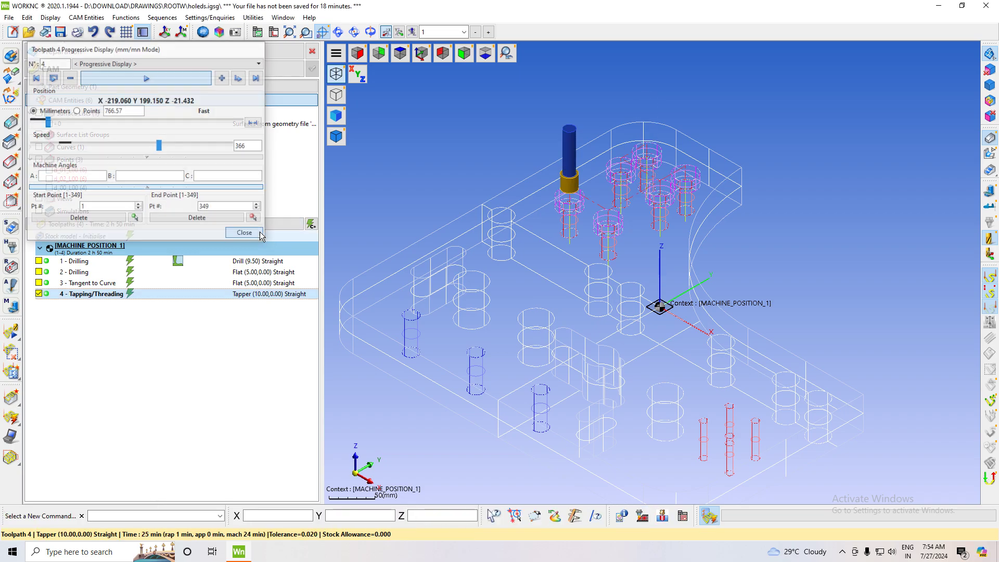
Step: Set the Tapping/Threading toolpath's fixed Z-step to 5.000 and recalculate it
{"action": "double_click", "coordinate": [48, 296]}
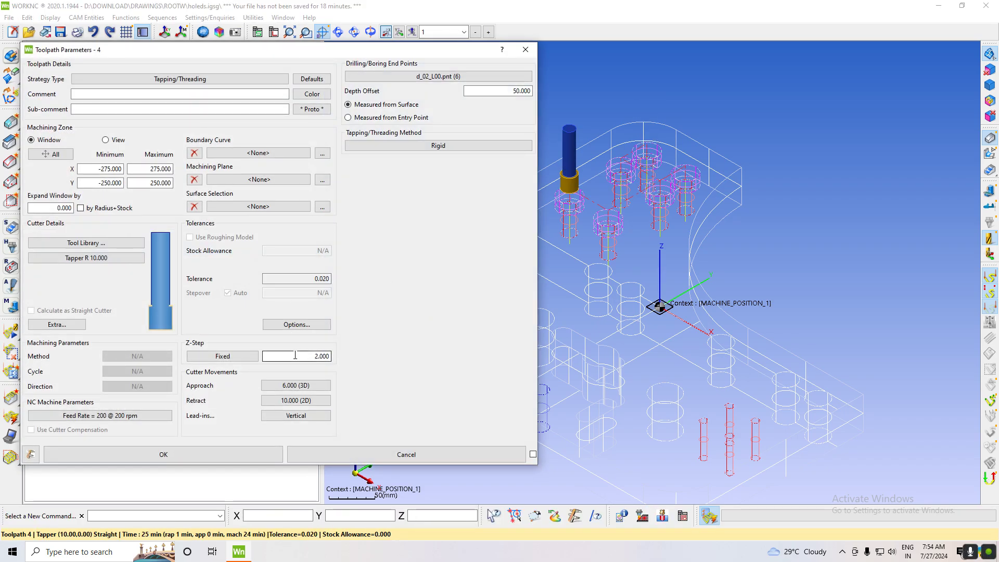
{"action": "type", "text": "5.000"}
{"action": "left_click", "coordinate": [171, 454]}
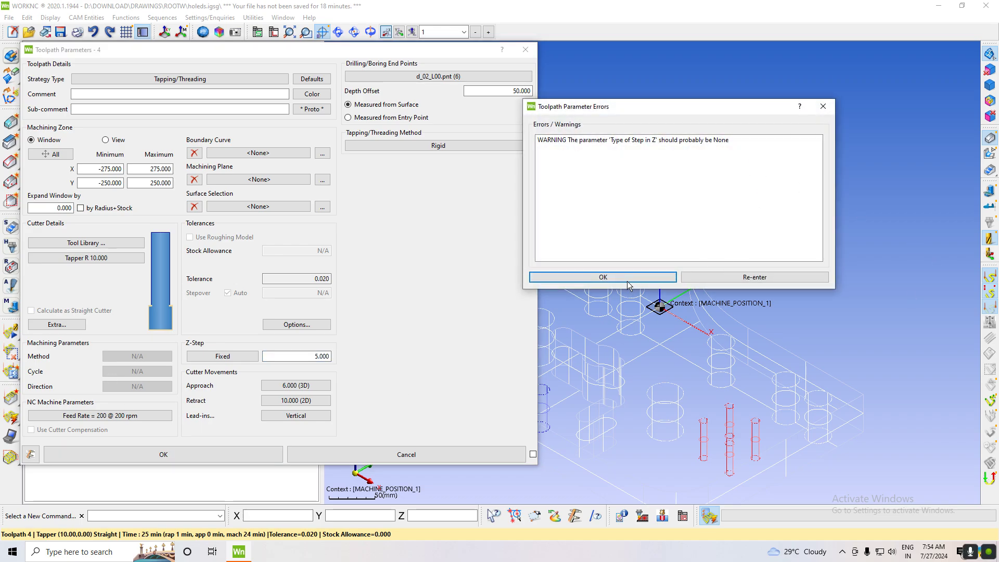
{"action": "left_click", "coordinate": [630, 279]}
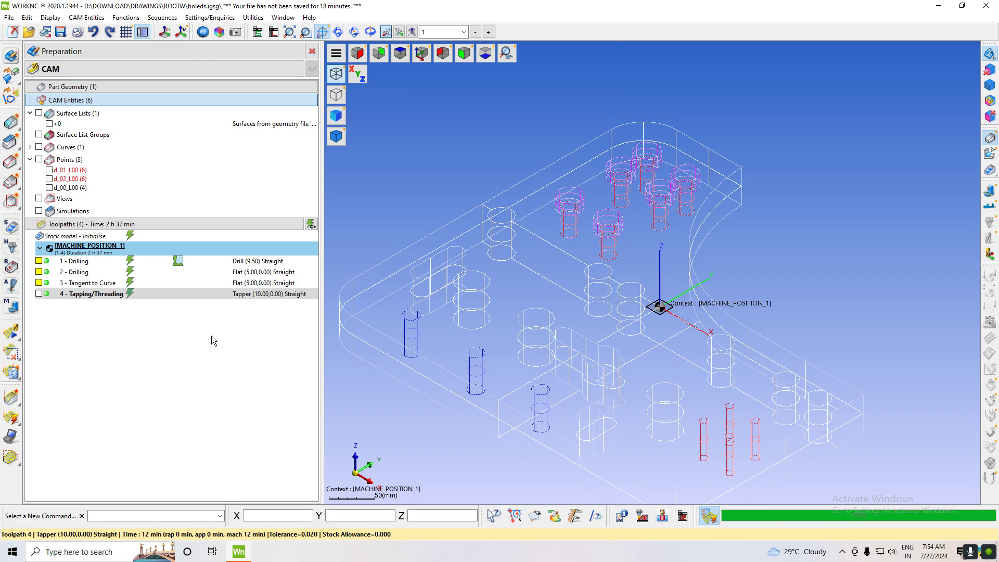
Step: Display the recalculated Tapping/Threading toolpath and check its deeper tapping steps in a progressive playback at speed 366
{"action": "left_click", "coordinate": [39, 294]}
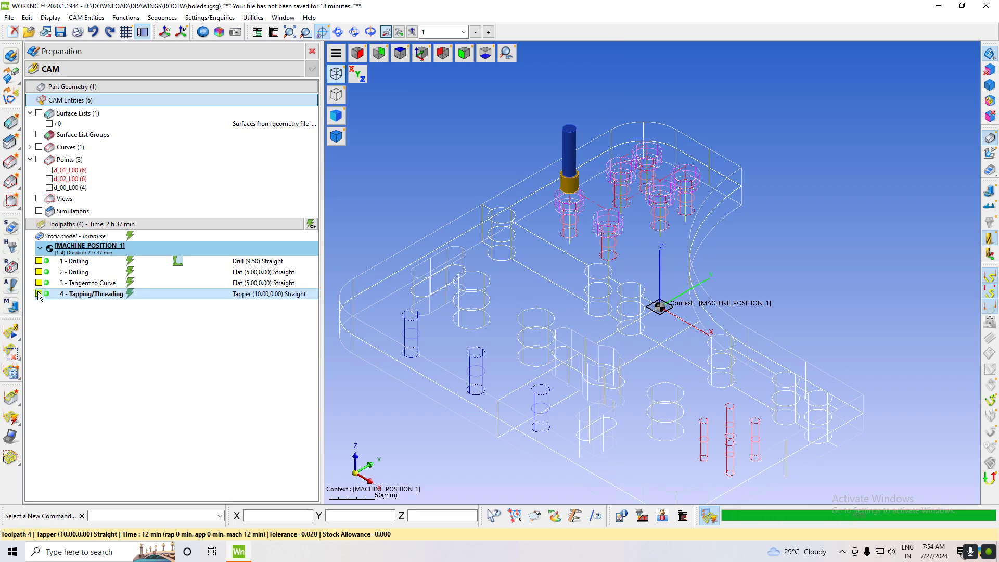
{"action": "left_click", "coordinate": [10, 331]}
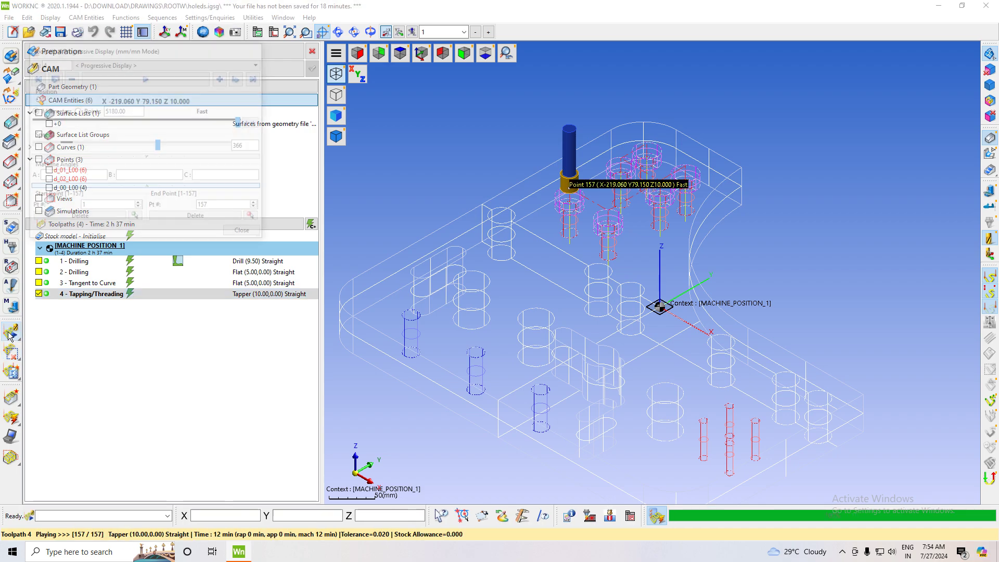
{"action": "left_click", "coordinate": [160, 77]}
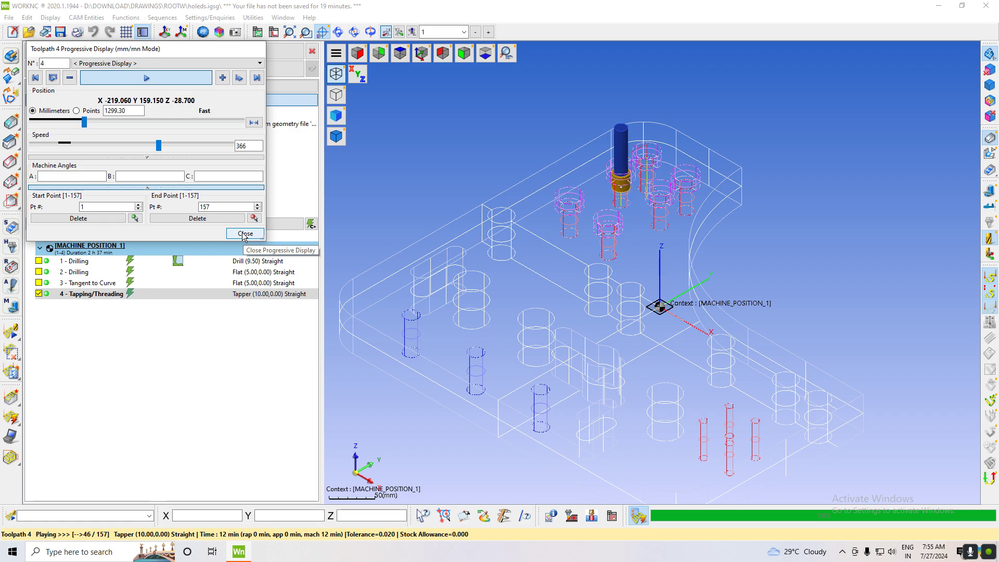
{"action": "left_click", "coordinate": [244, 233]}
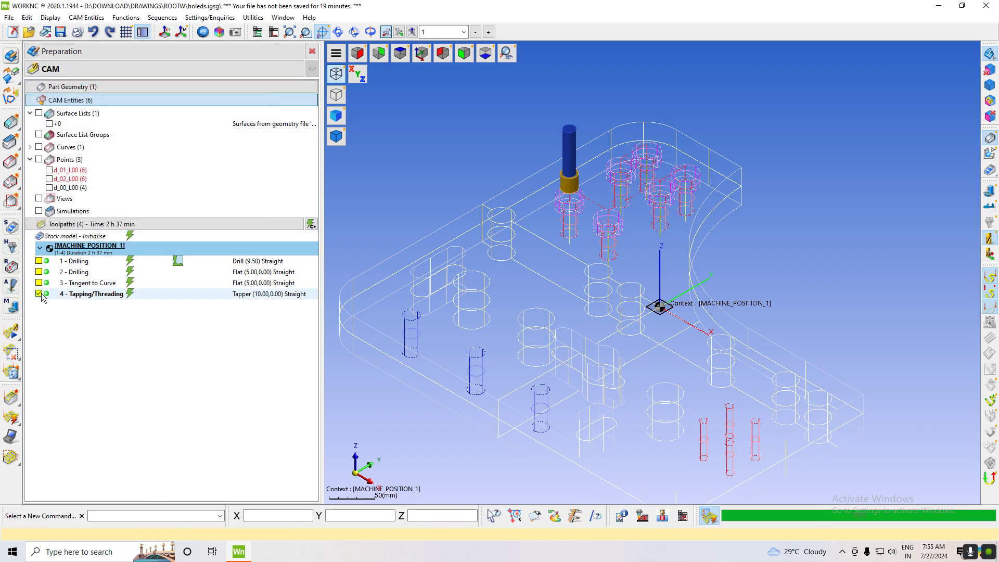
{"action": "left_click", "coordinate": [10, 371]}
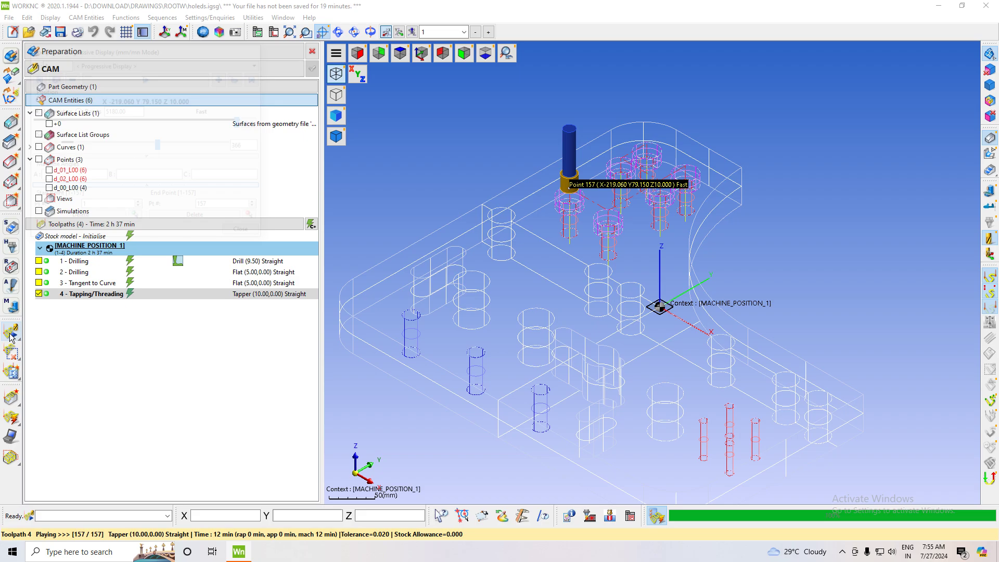
{"action": "left_click", "coordinate": [241, 232]}
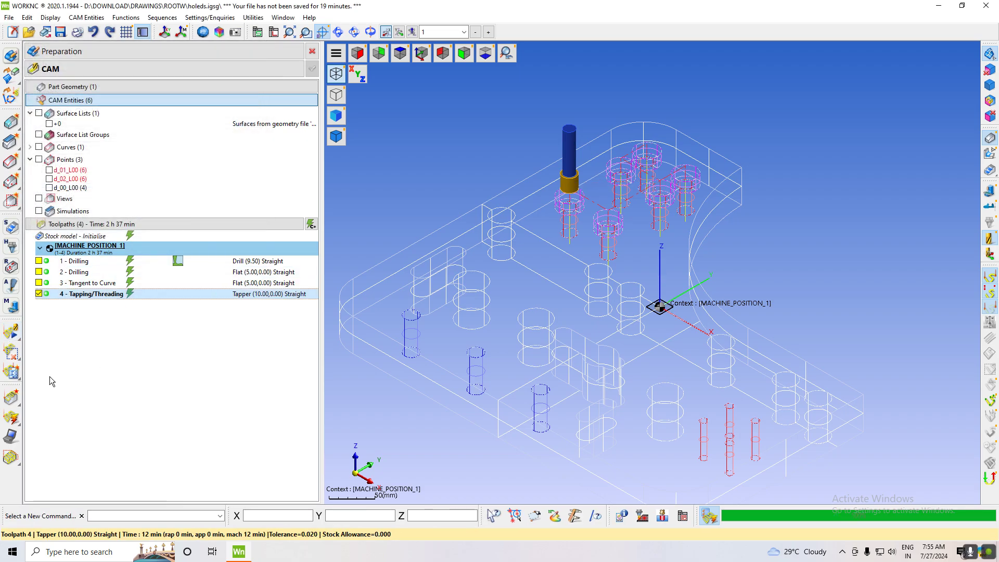
Step: Postprocess the Tapping/Threading toolpath with the DOOSAN_ATC_FANUC_2D_3D2 postprocessor
{"action": "left_click", "coordinate": [10, 436]}
{"action": "left_click", "coordinate": [729, 230]}
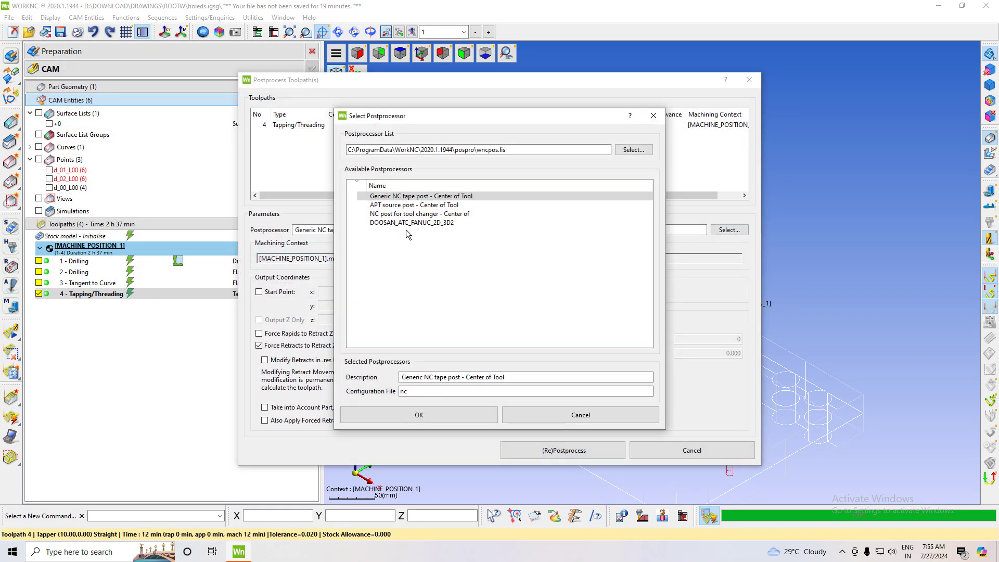
{"action": "left_click", "coordinate": [411, 223]}
{"action": "left_click", "coordinate": [431, 415]}
{"action": "left_click", "coordinate": [573, 449]}
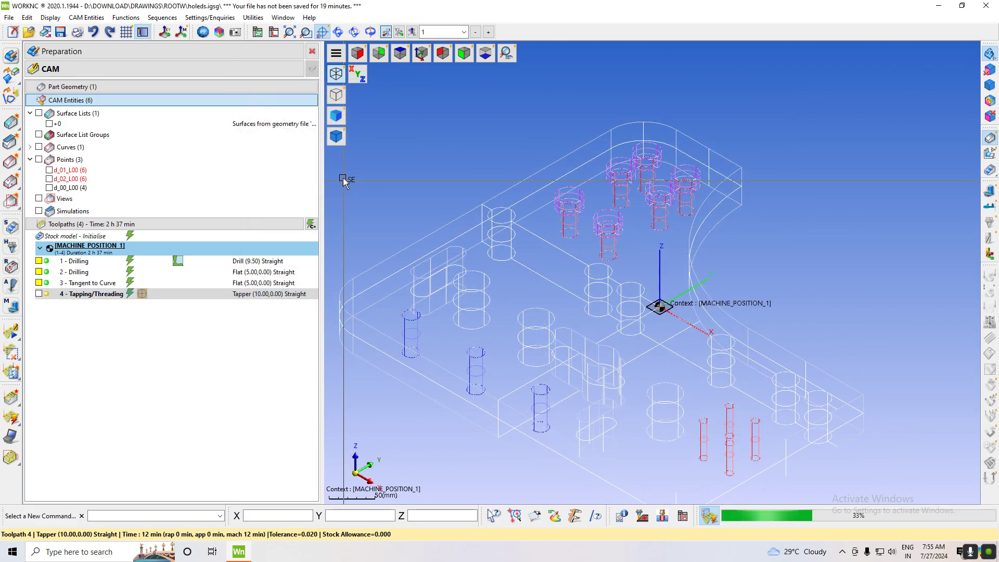
Step: Show the plate shaded and display the two Drilling toolpaths and the Tangent to Curve toolpath on it
{"action": "left_click", "coordinate": [434, 60]}
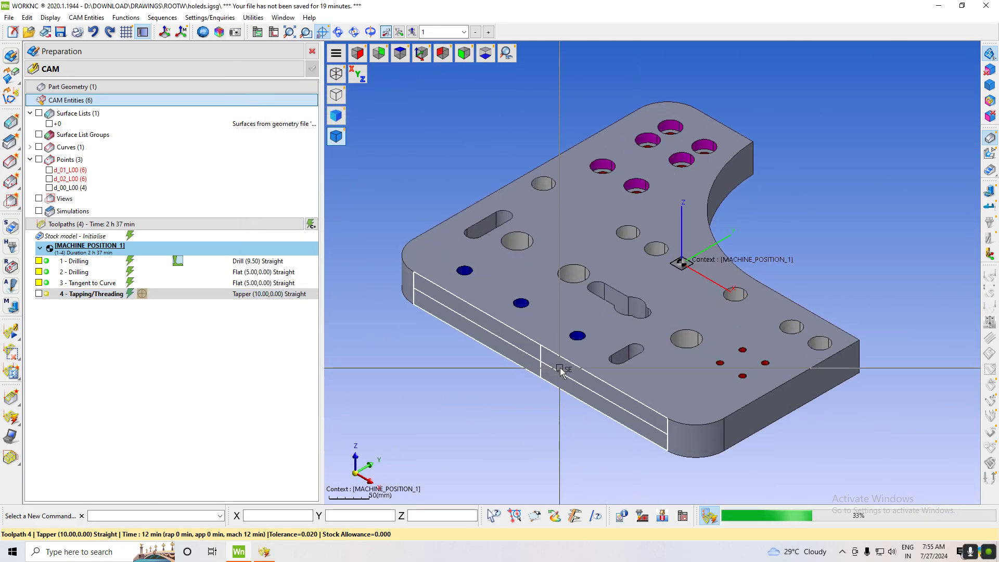
{"action": "left_click", "coordinate": [39, 261]}
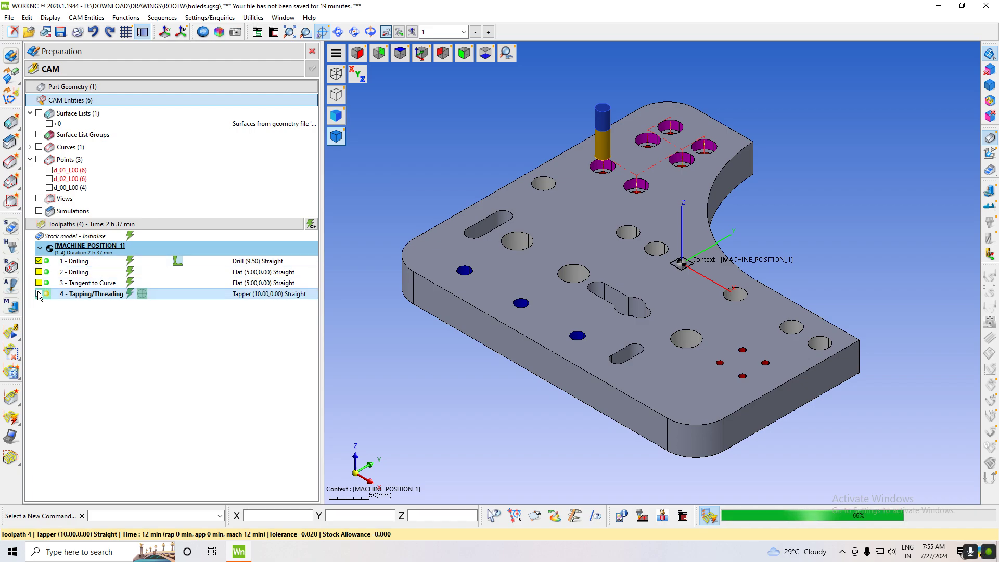
{"action": "left_click", "coordinate": [38, 282]}
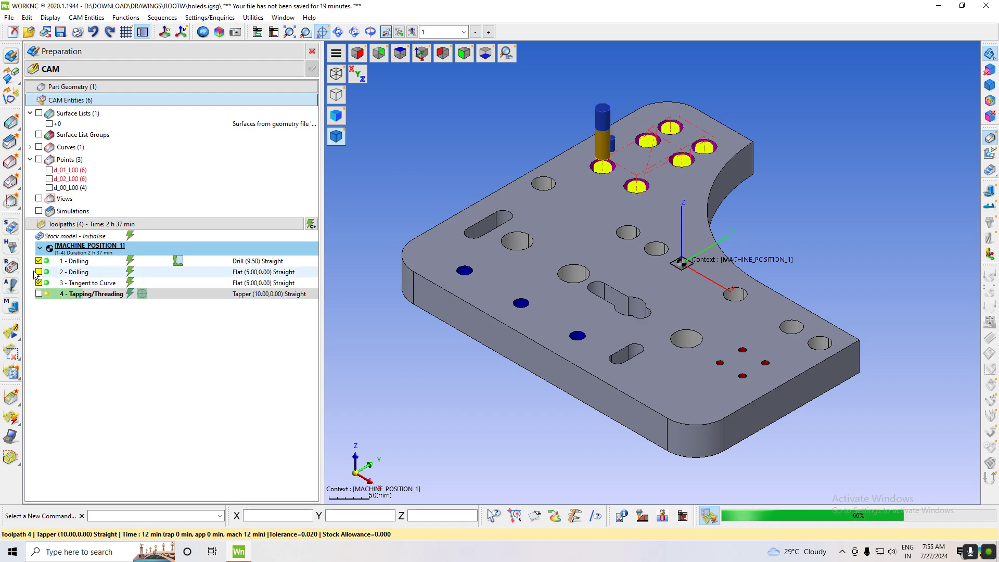
{"action": "left_click", "coordinate": [38, 272]}
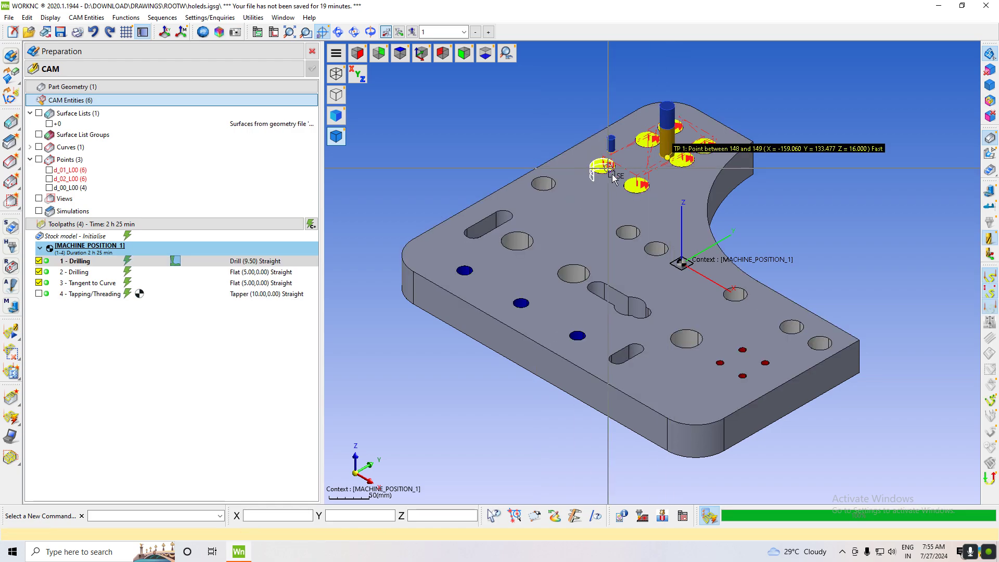
Step: Inspect the tool positions over the counterbored holes and add the Tapping/Threading toolpath to the display
{"action": "left_click", "coordinate": [634, 194]}
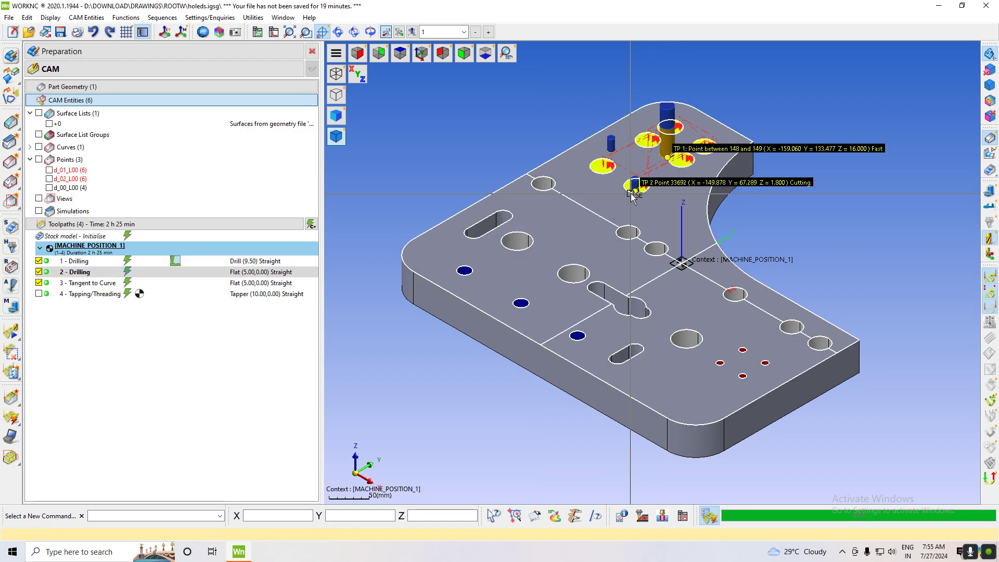
{"action": "left_click", "coordinate": [714, 151]}
{"action": "left_click_drag", "start_coordinate": [670, 132], "coordinate": [593, 162]}
{"action": "left_click", "coordinate": [592, 161]}
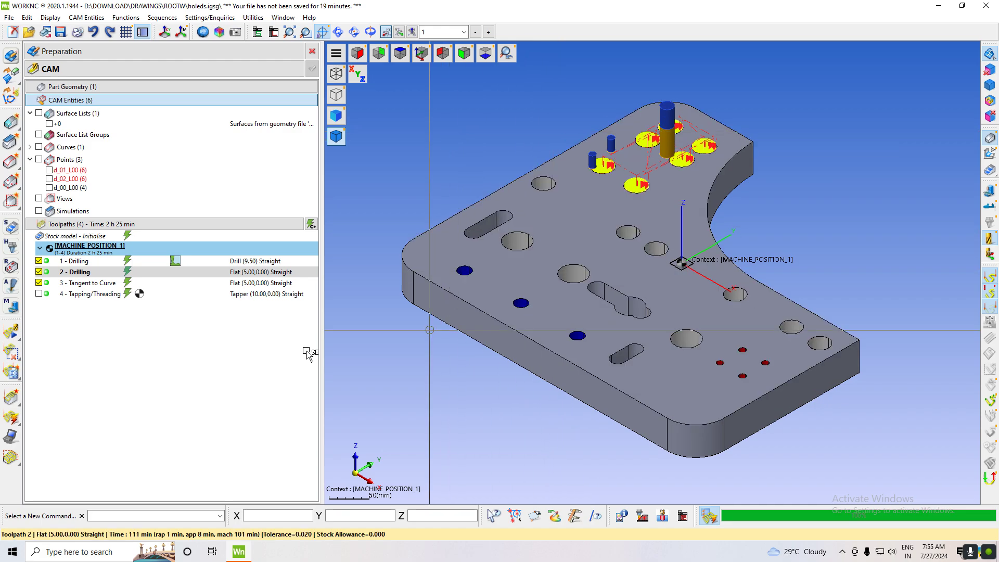
{"action": "left_click", "coordinate": [39, 293]}
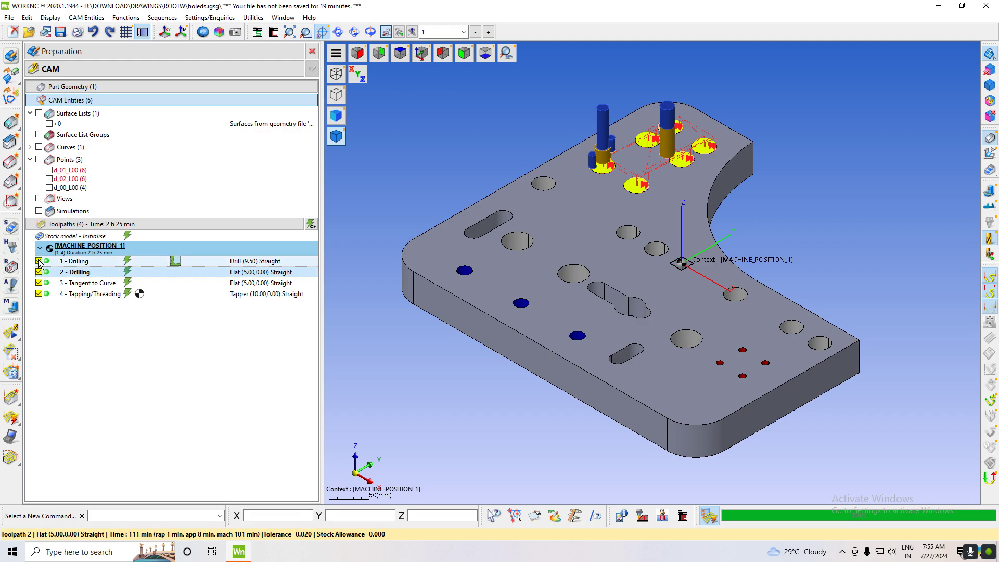
Step: Compare the toolpaths by toggling their display, leaving only toolpaths 2 (Drilling) and 4 (Tapping/Threading) shown
{"action": "left_click", "coordinate": [39, 272]}
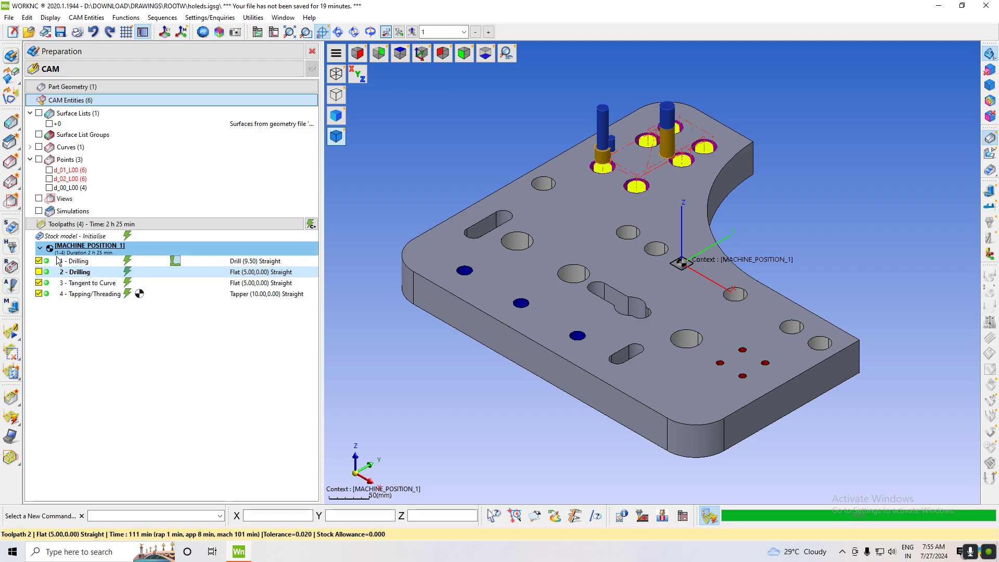
{"action": "left_click", "coordinate": [41, 285]}
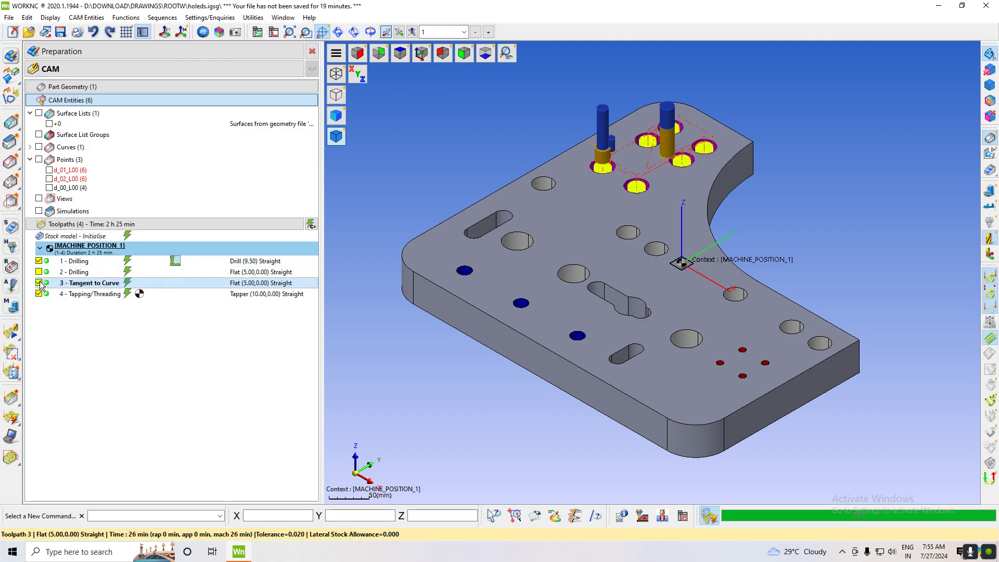
{"action": "left_click", "coordinate": [39, 284]}
{"action": "left_click", "coordinate": [39, 284]}
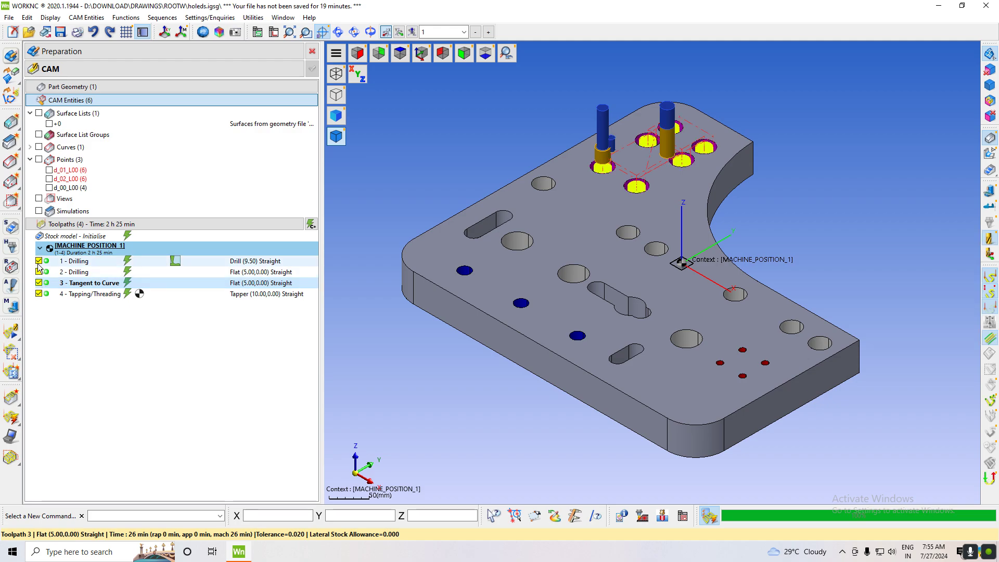
{"action": "left_click", "coordinate": [39, 261]}
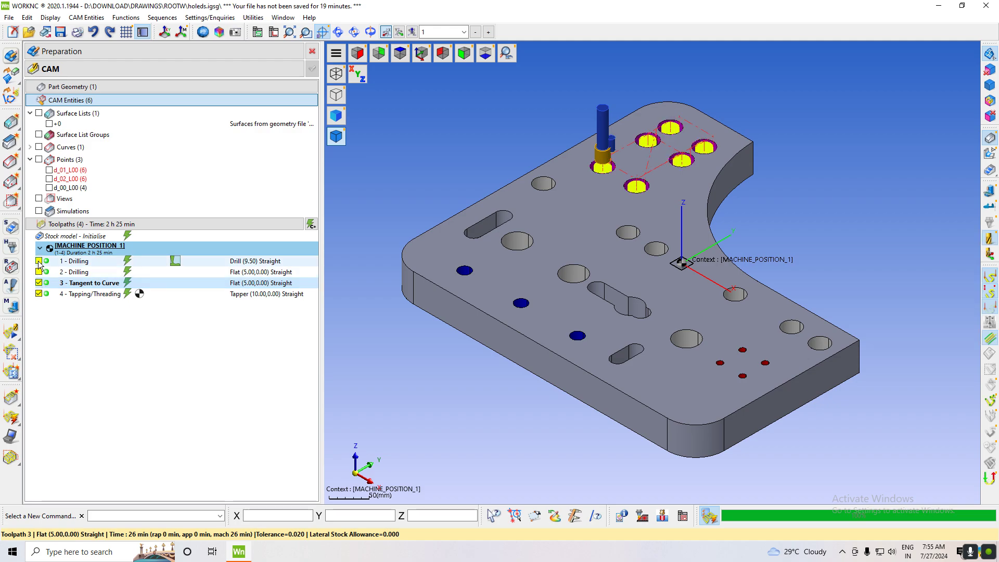
{"action": "left_click", "coordinate": [39, 271]}
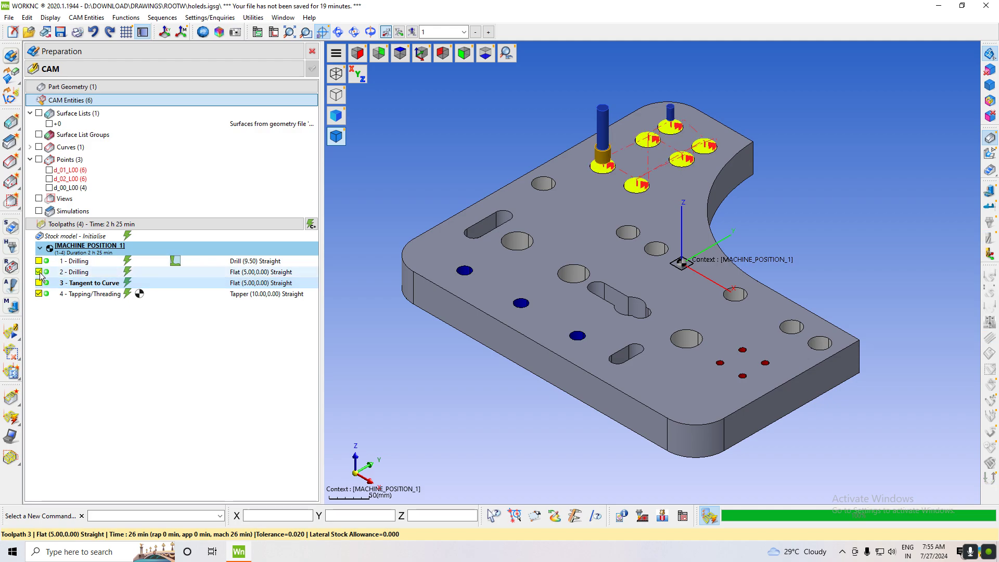
{"action": "left_click", "coordinate": [93, 345]}
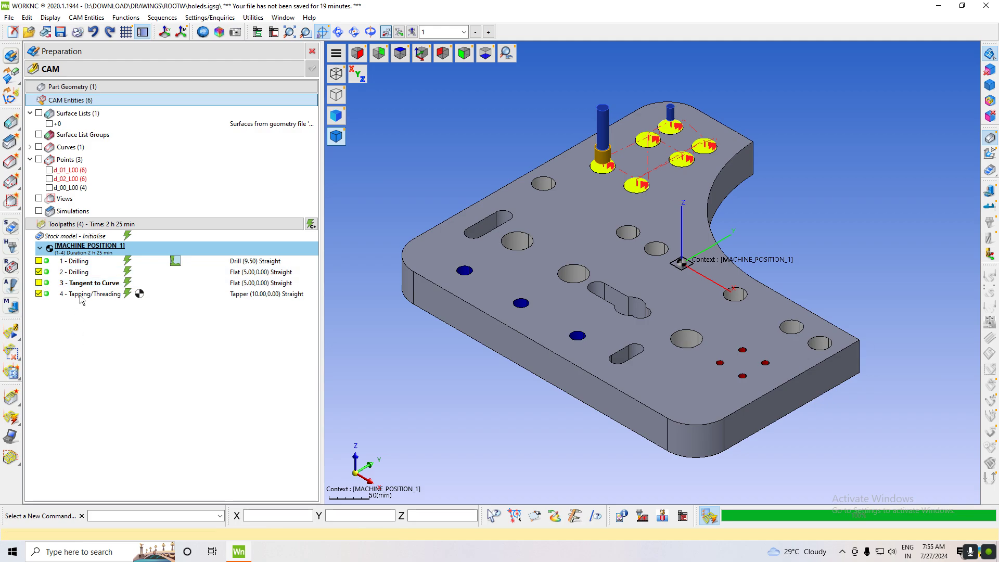
Step: Switch to File Explorer in the WORKNC 2020.1.1944 program data and look inside the block folder
{"action": "left_click", "coordinate": [244, 21]}
{"action": "left_click", "coordinate": [267, 46]}
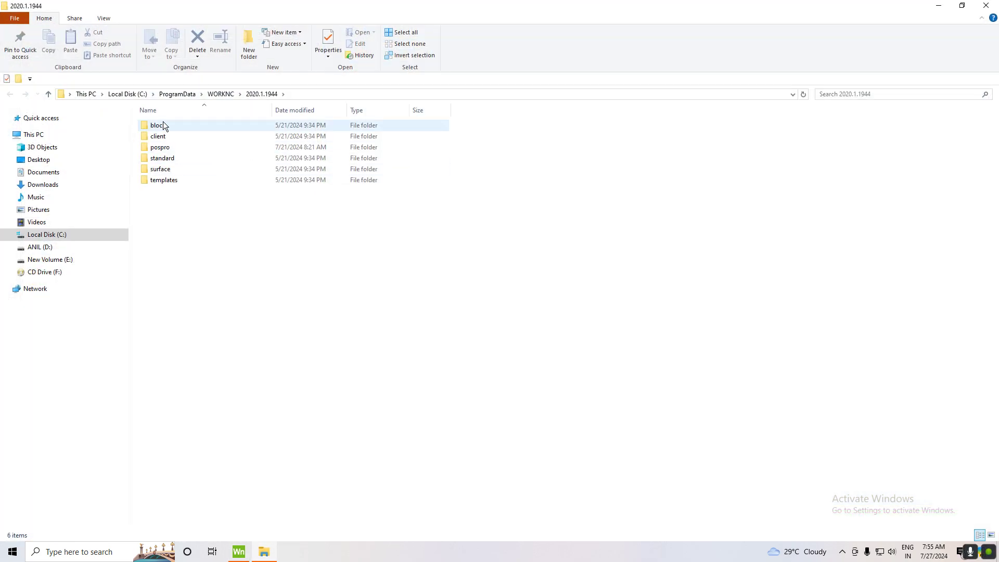
{"action": "double_click", "coordinate": [163, 127]}
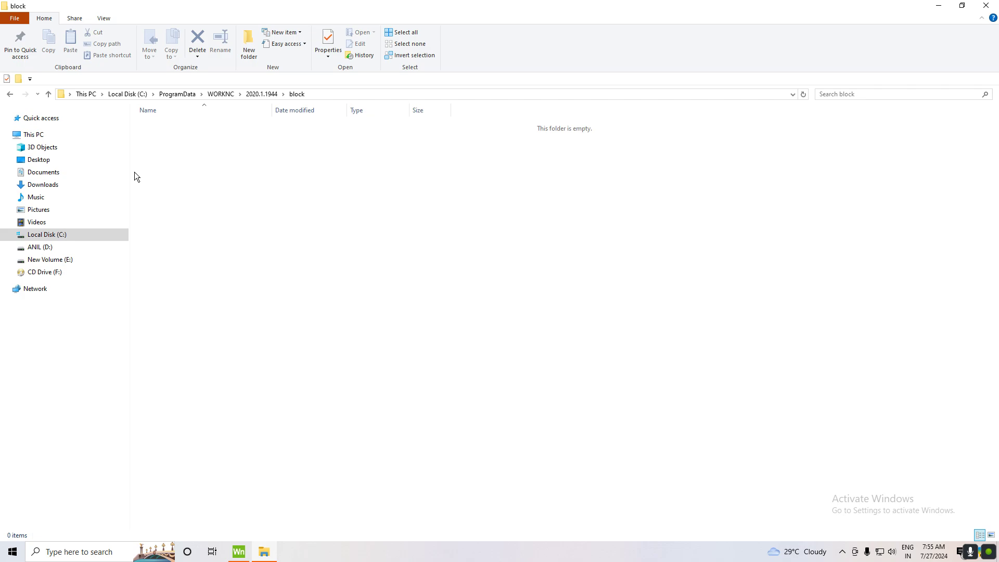
Step: Browse to the DOWNLOAD\DRAWINGS folder on drive D
{"action": "left_click", "coordinate": [35, 248]}
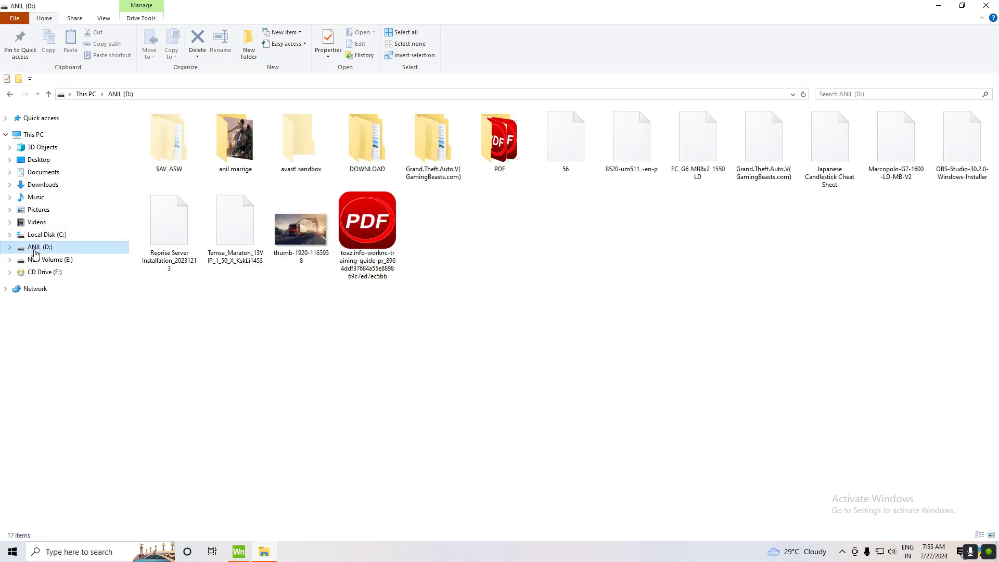
{"action": "double_click", "coordinate": [353, 156]}
{"action": "left_click", "coordinate": [224, 146]}
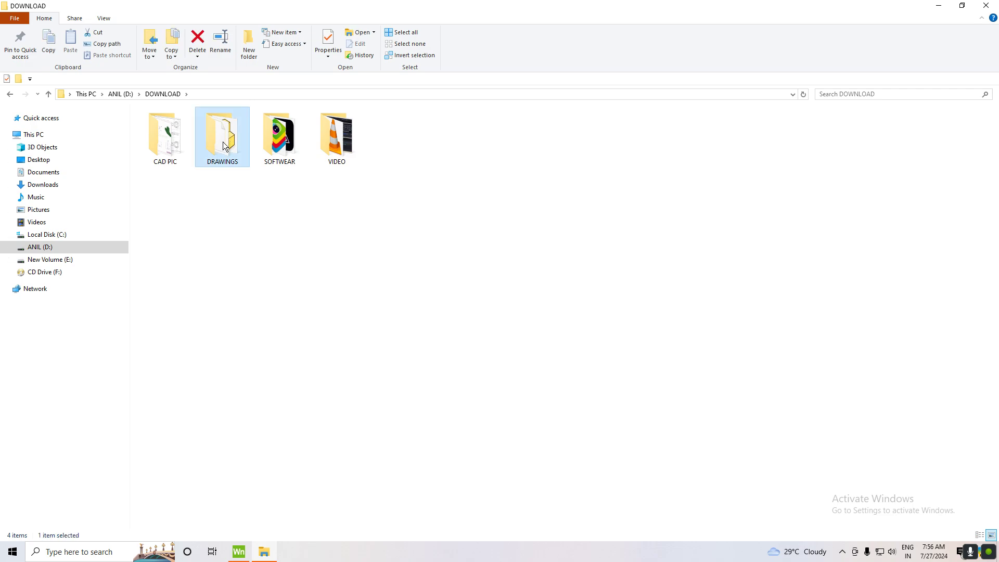
{"action": "double_click", "coordinate": [224, 146]}
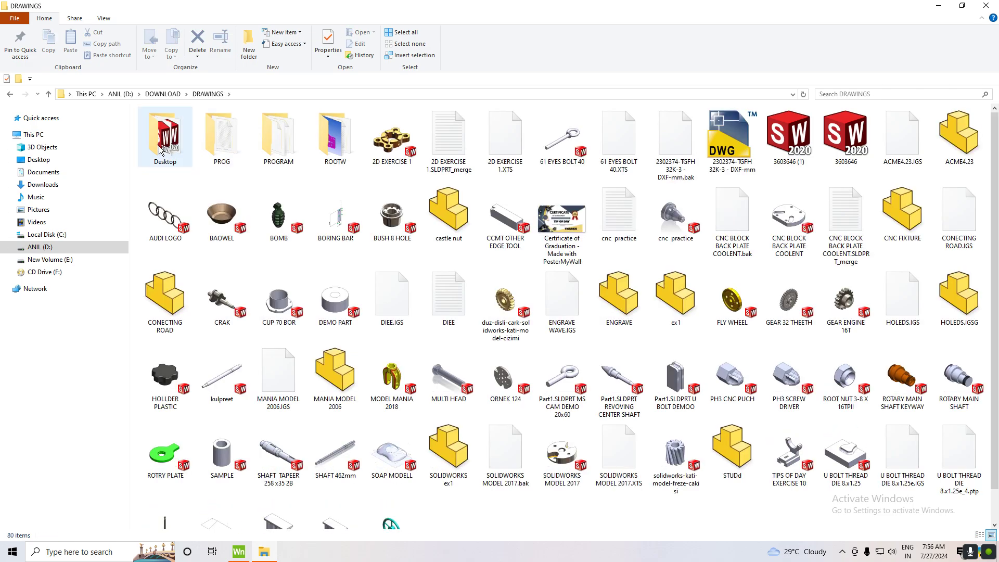
Step: Check the PROG and PROGRAM folders for the postprocessed NC file and return to the DRAWINGS folder
{"action": "double_click", "coordinate": [222, 148]}
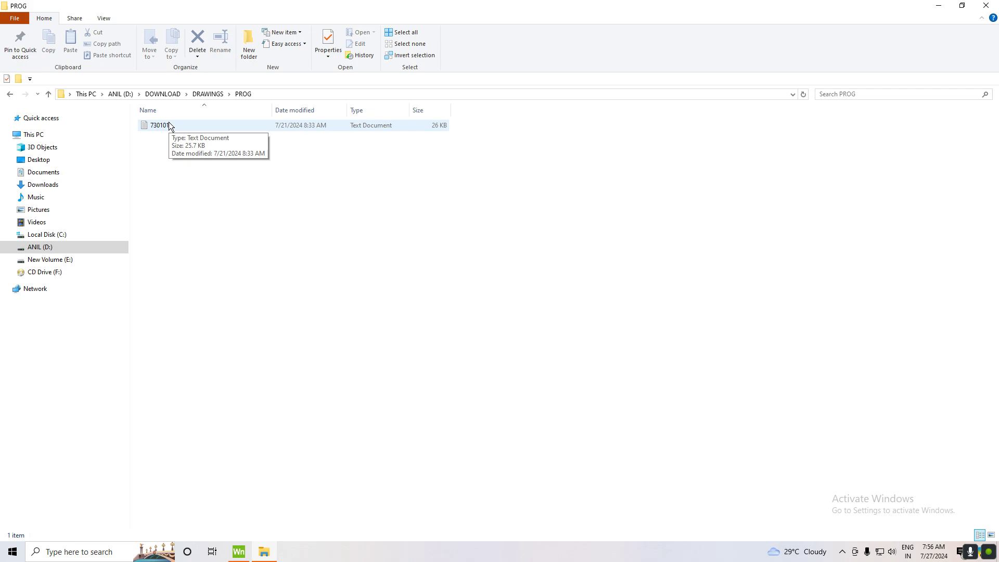
{"action": "key", "text": "alt+Left"}
{"action": "left_click", "coordinate": [289, 132]}
{"action": "double_click", "coordinate": [289, 132]}
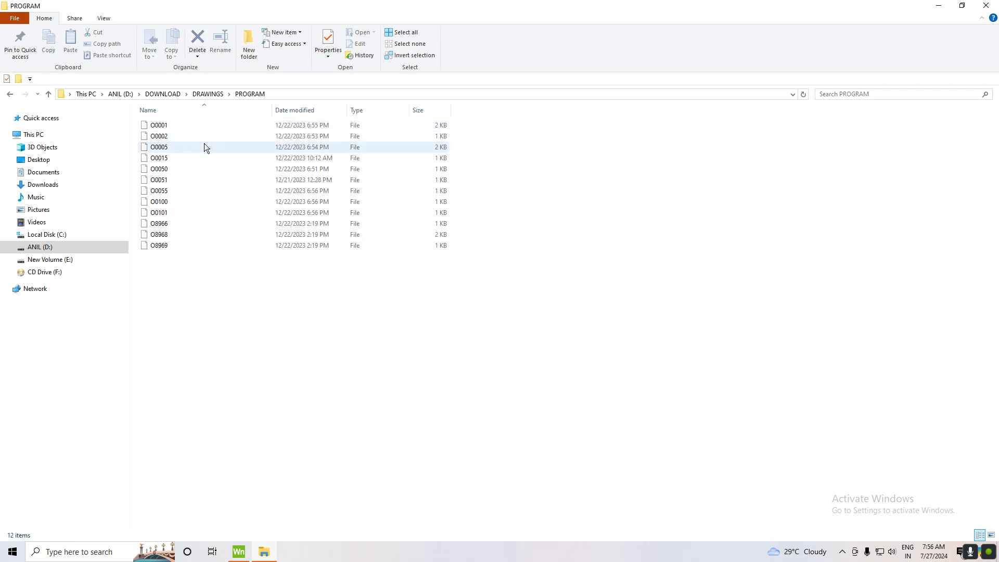
{"action": "key", "text": "alt+Left"}
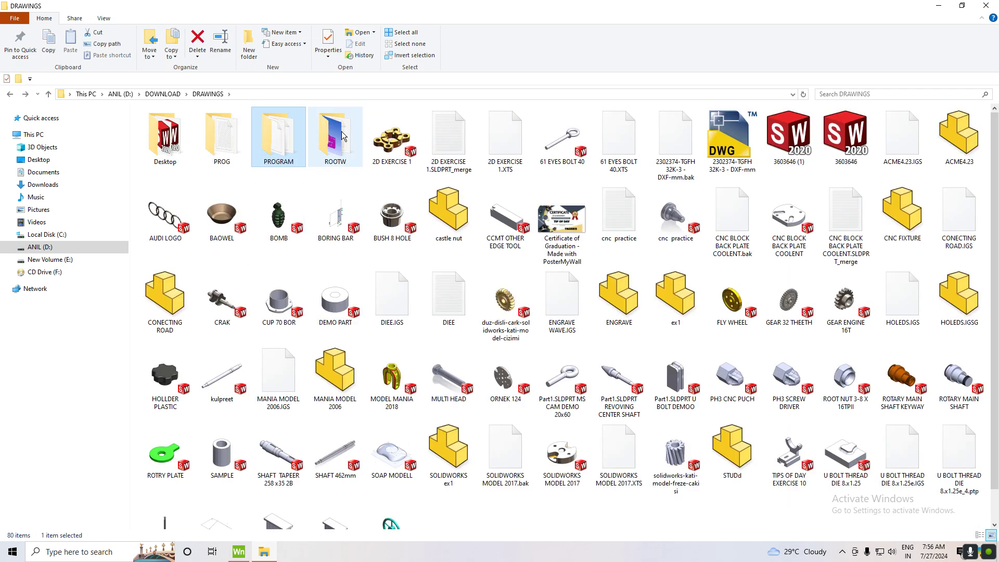
Step: Review the tapping program from start to end in the ROOTW folder's 760401 text file, and switch back to WORKNC
{"action": "double_click", "coordinate": [332, 137]}
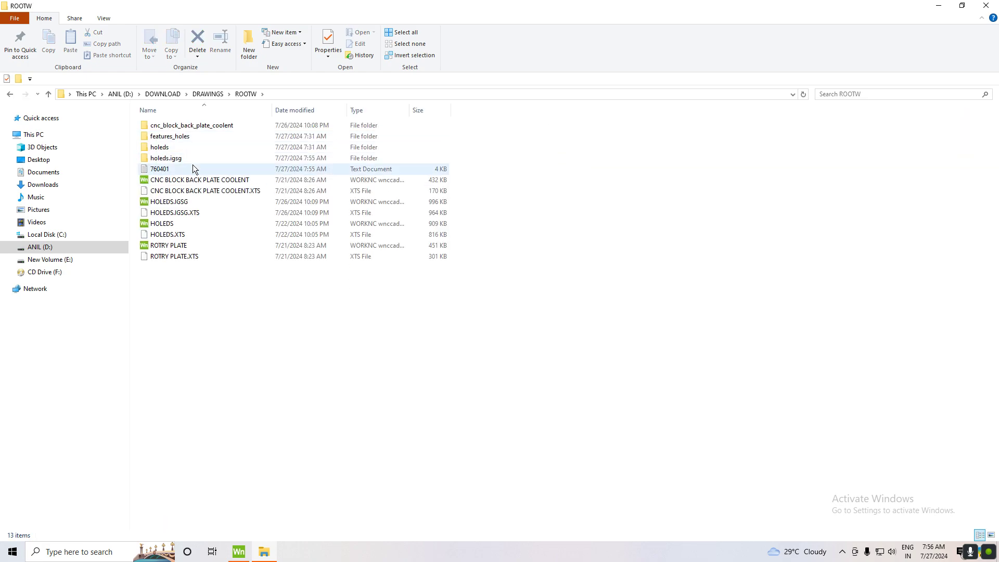
{"action": "double_click", "coordinate": [223, 169]}
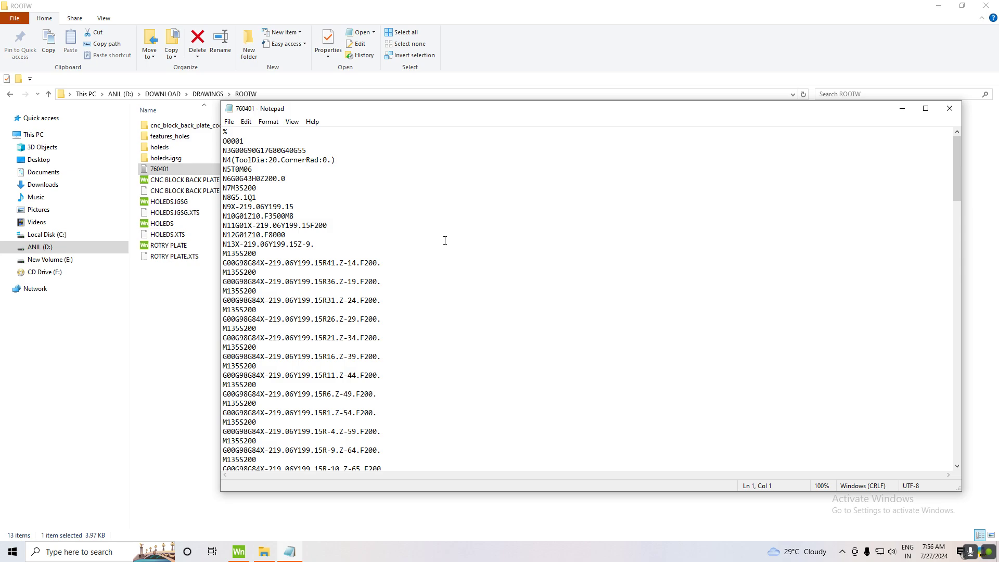
{"action": "scroll", "coordinate": [365, 290], "scroll_direction": "down", "scroll_amount": 3}
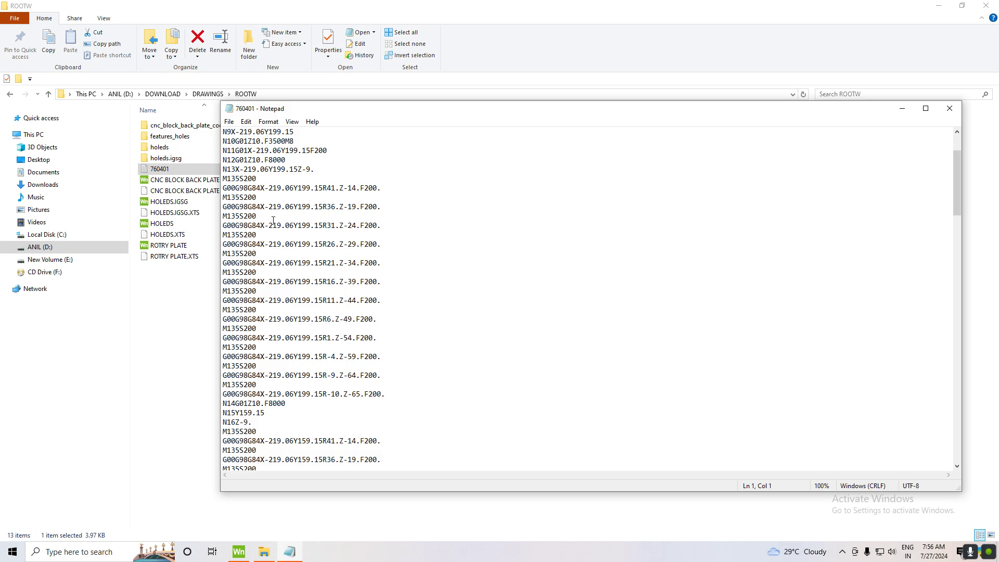
{"action": "scroll", "coordinate": [273, 220], "scroll_direction": "down", "scroll_amount": 20}
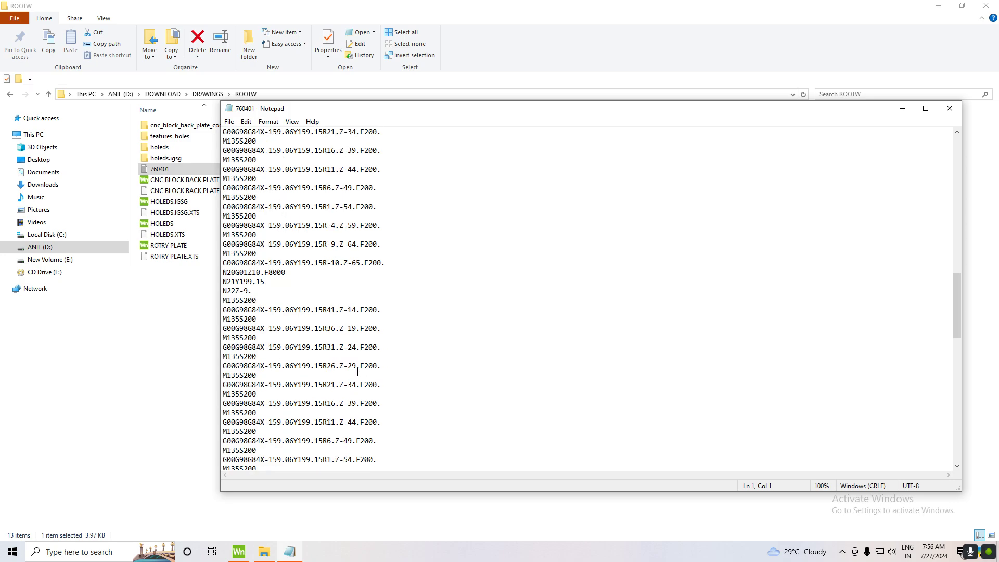
{"action": "scroll", "coordinate": [350, 386], "scroll_direction": "down", "scroll_amount": 11}
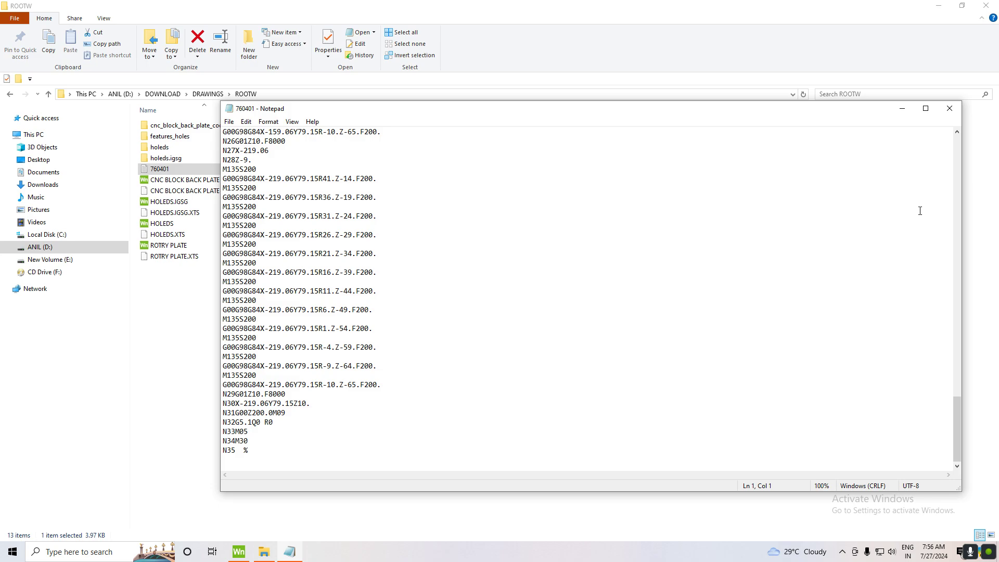
{"action": "left_click", "coordinate": [950, 108]}
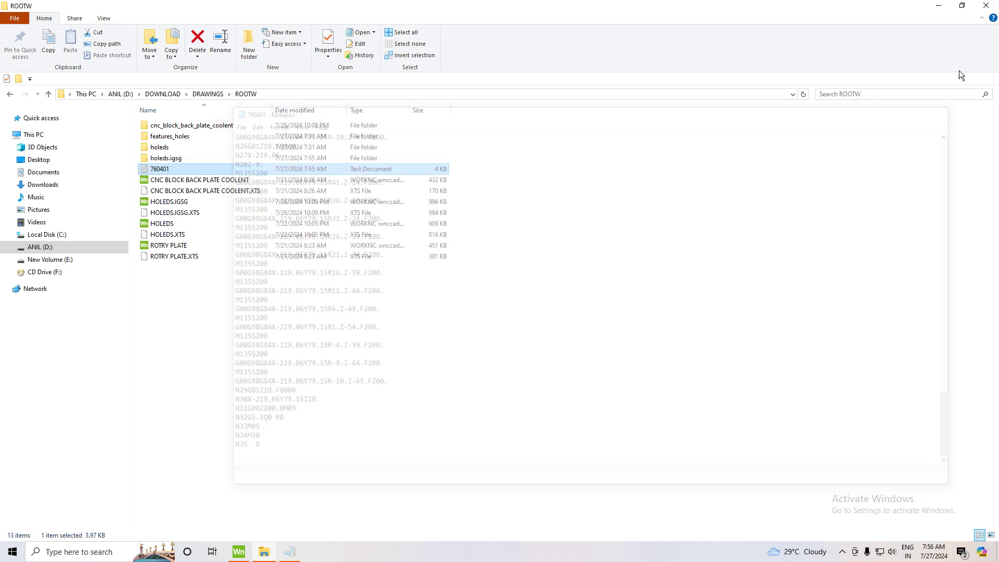
{"action": "left_click", "coordinate": [939, 5]}
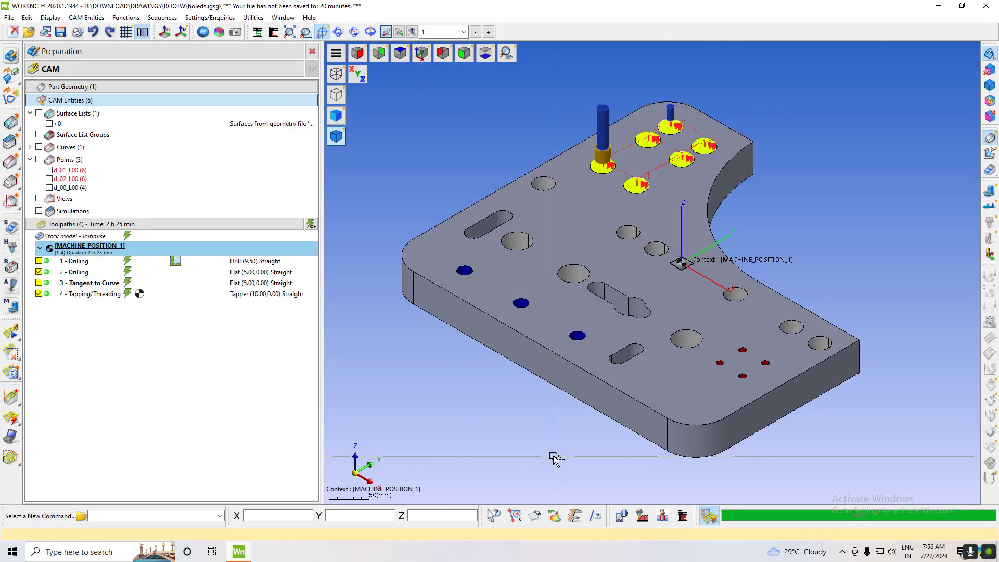